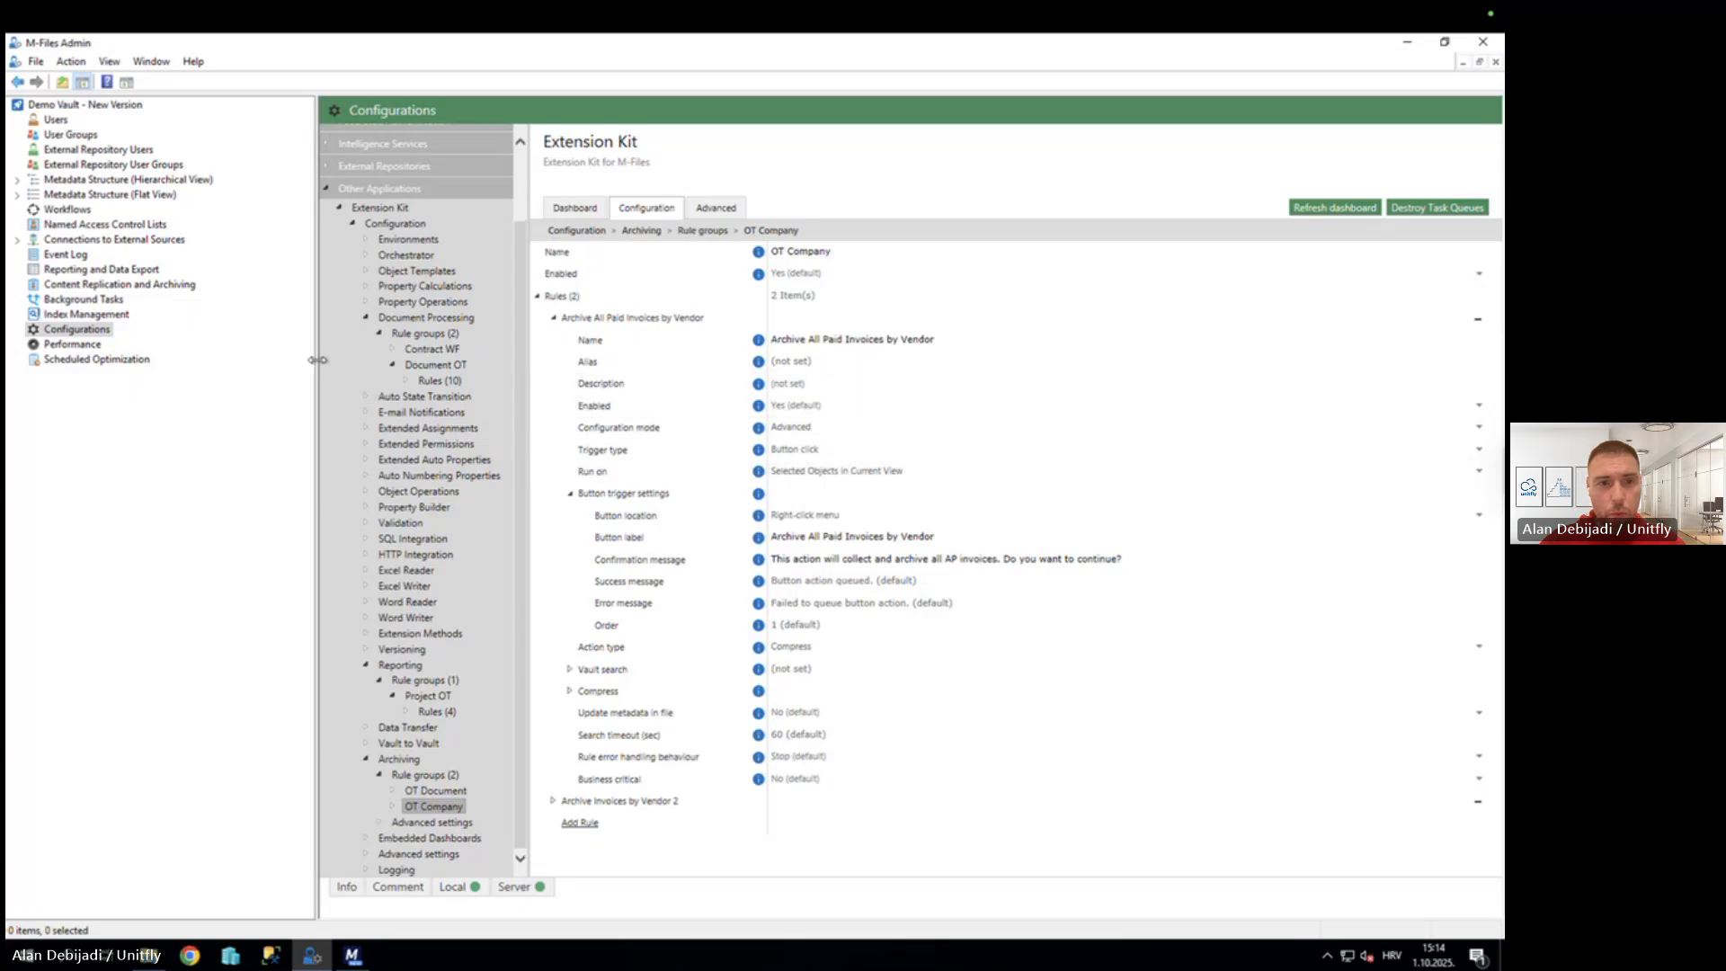
Examine the available trigger types of the Archive All Paid Invoices by Vendor rule, keeping Button click.
left_click_drag(317, 360, 270, 360)
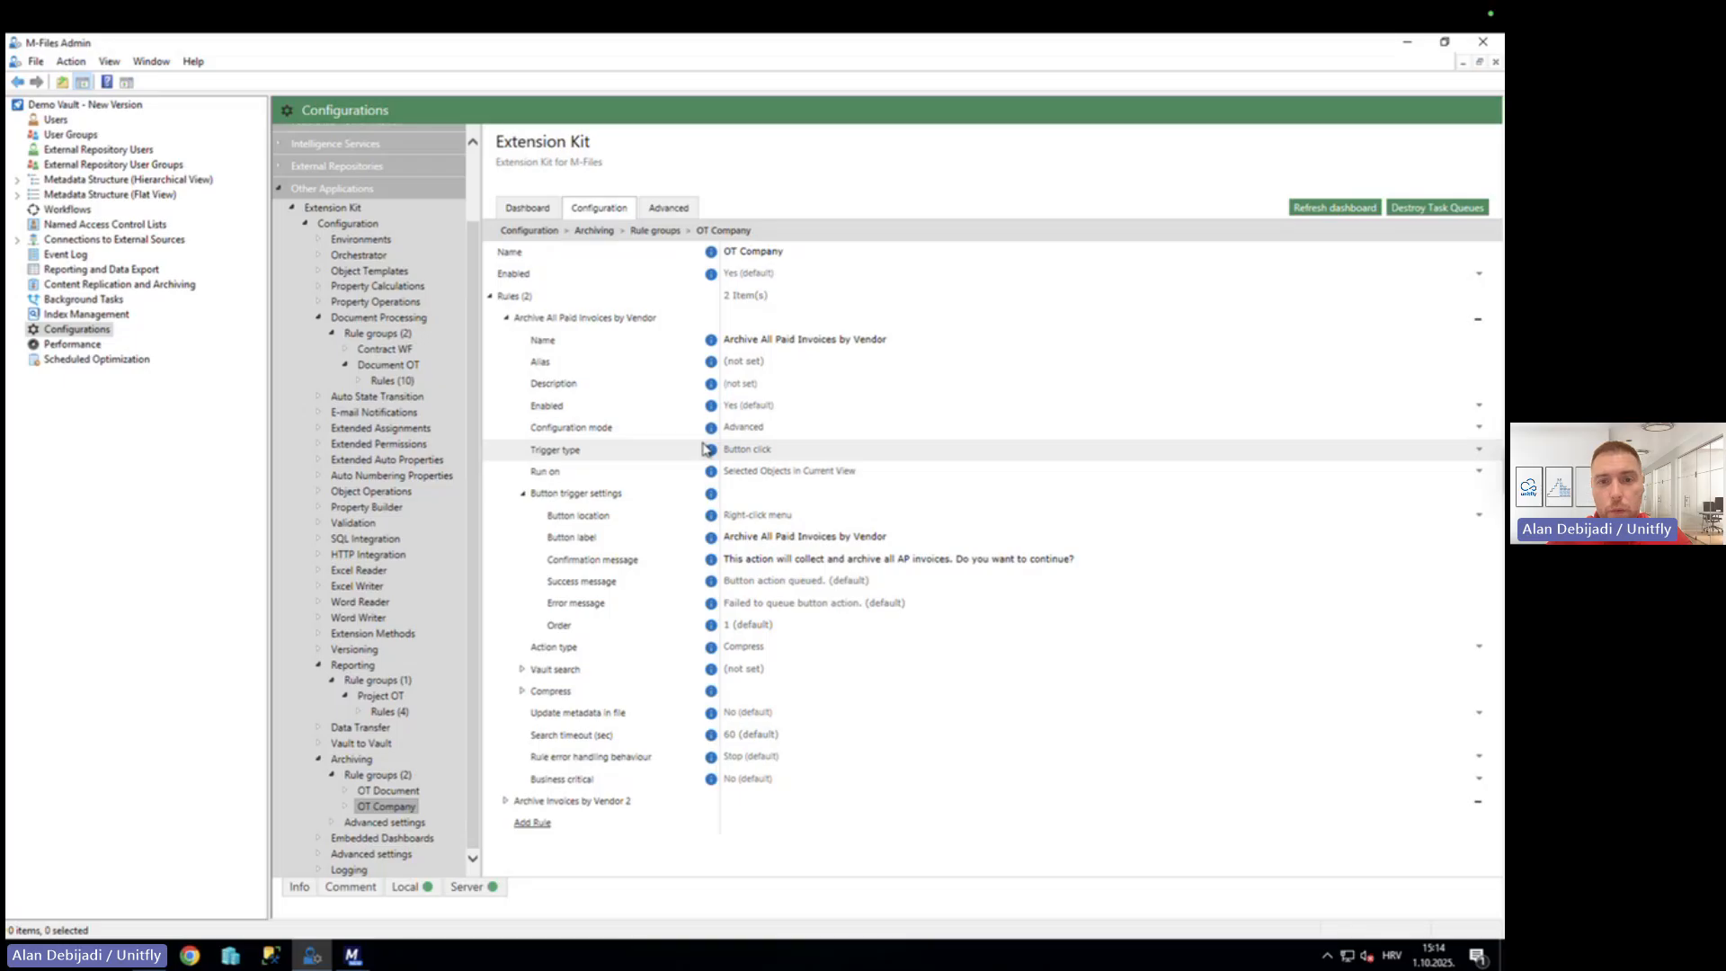
left_click(769, 453)
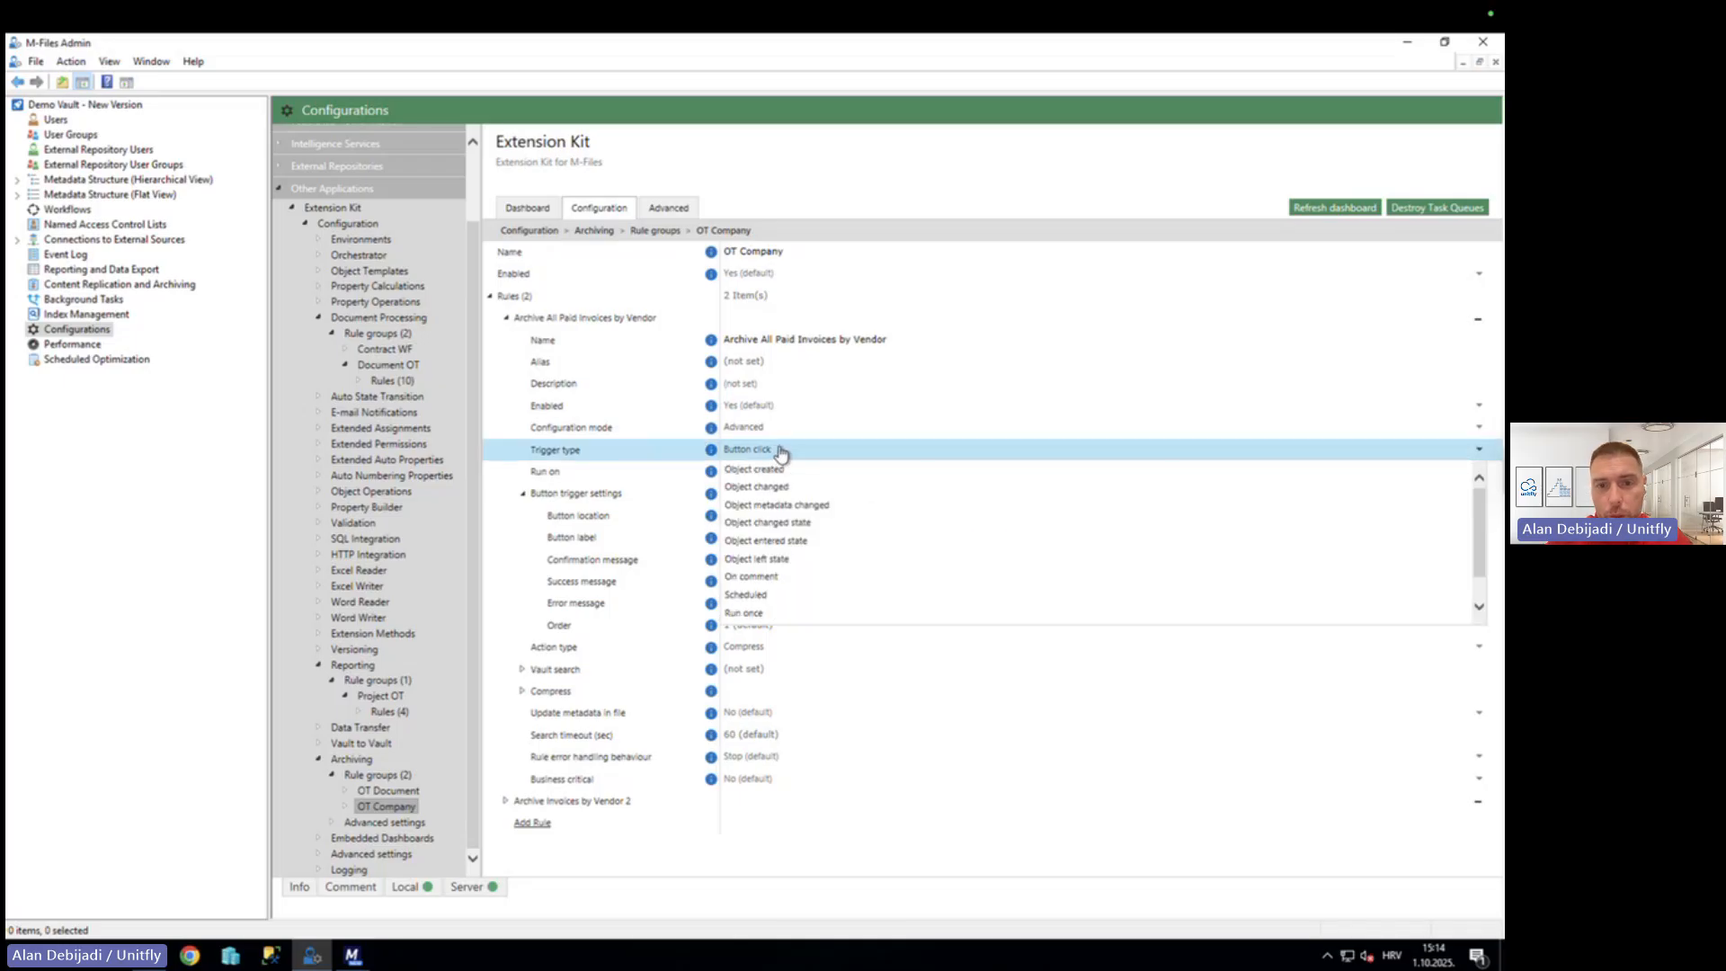
scroll(773, 535, "down", 2)
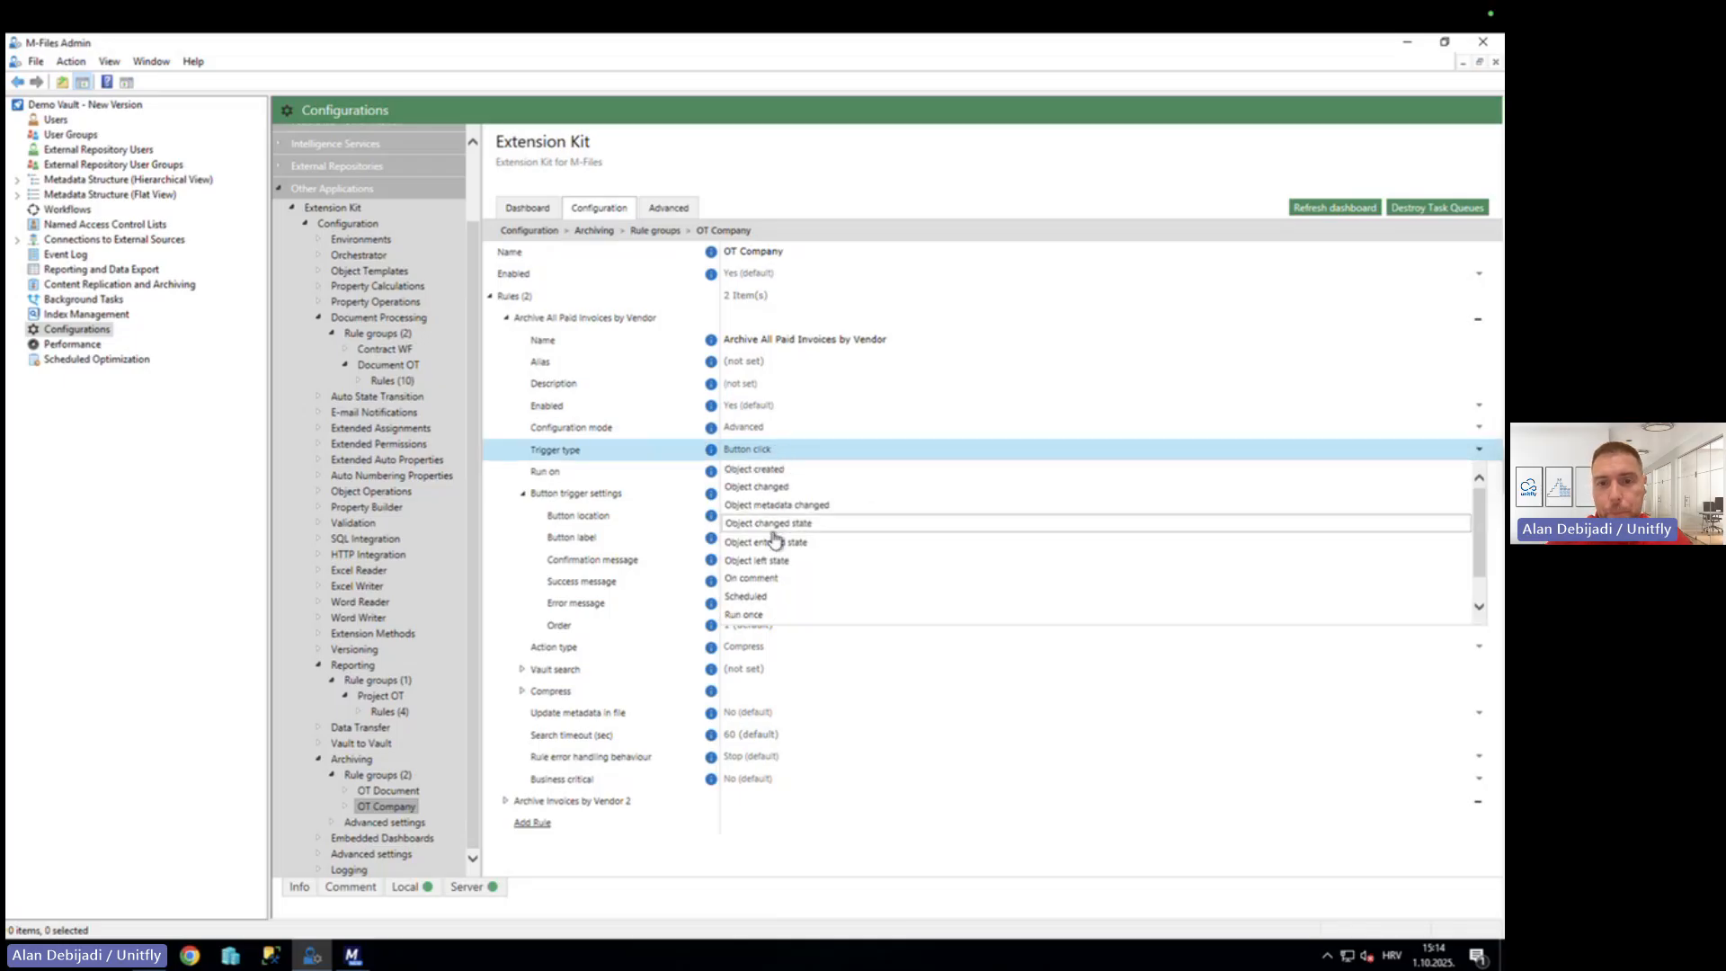
left_click(753, 452)
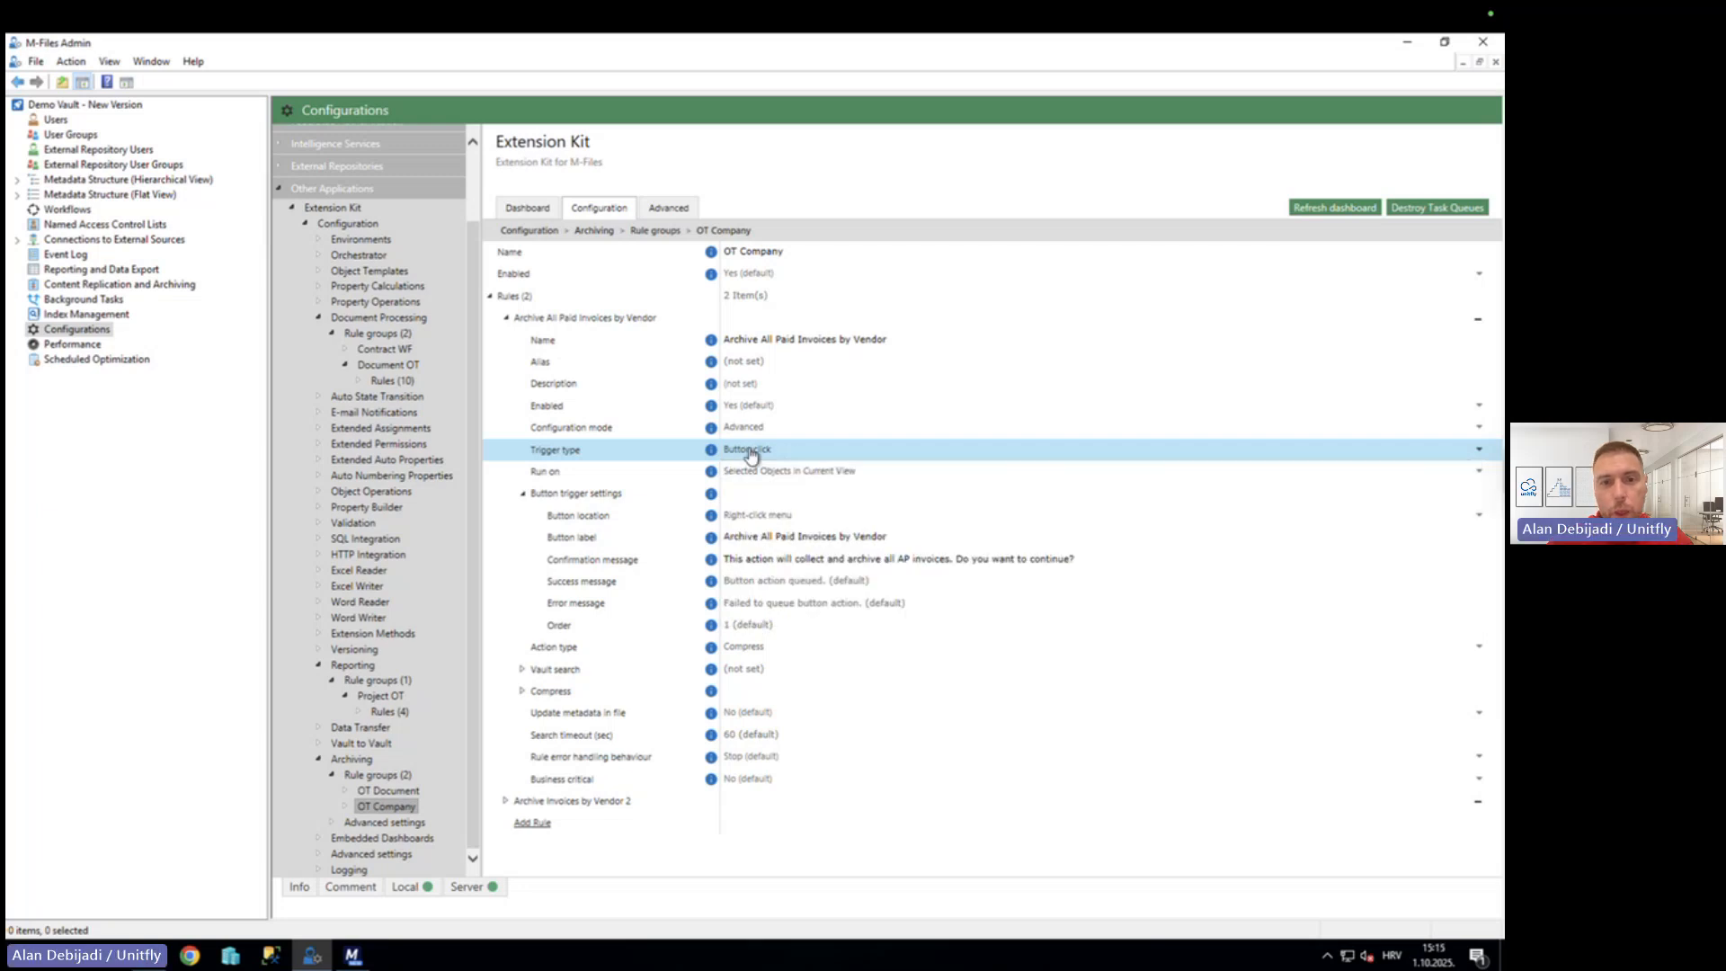
left_click(753, 452)
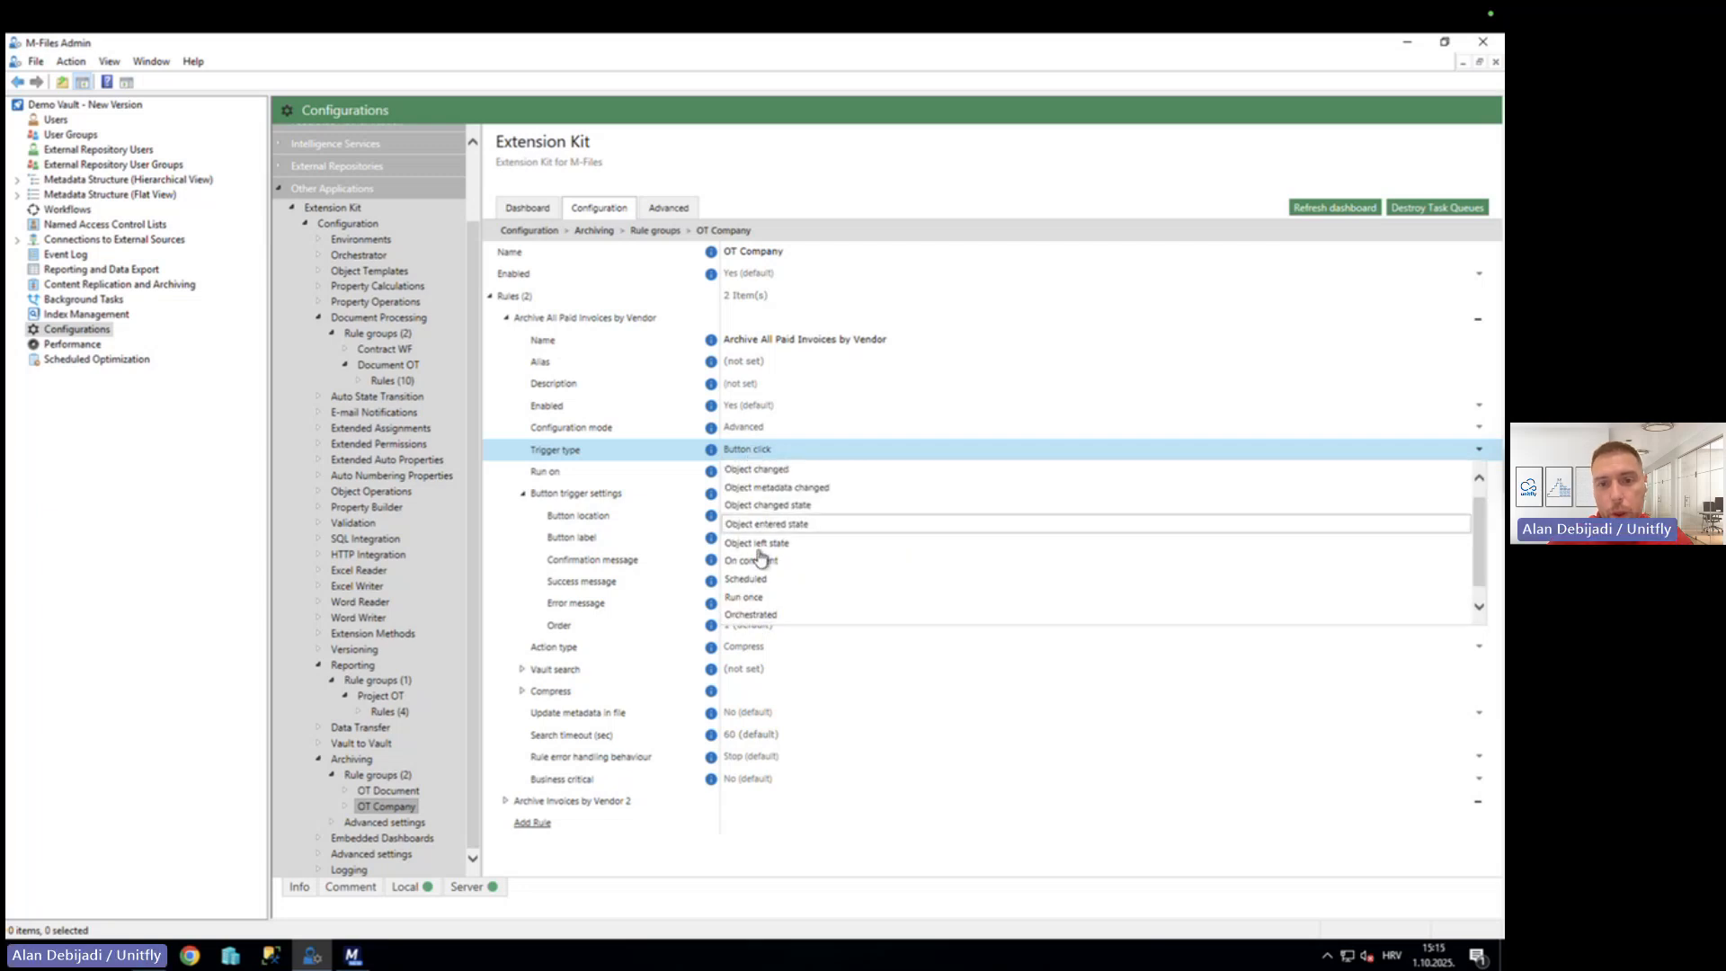
scroll(763, 555, "down", 1)
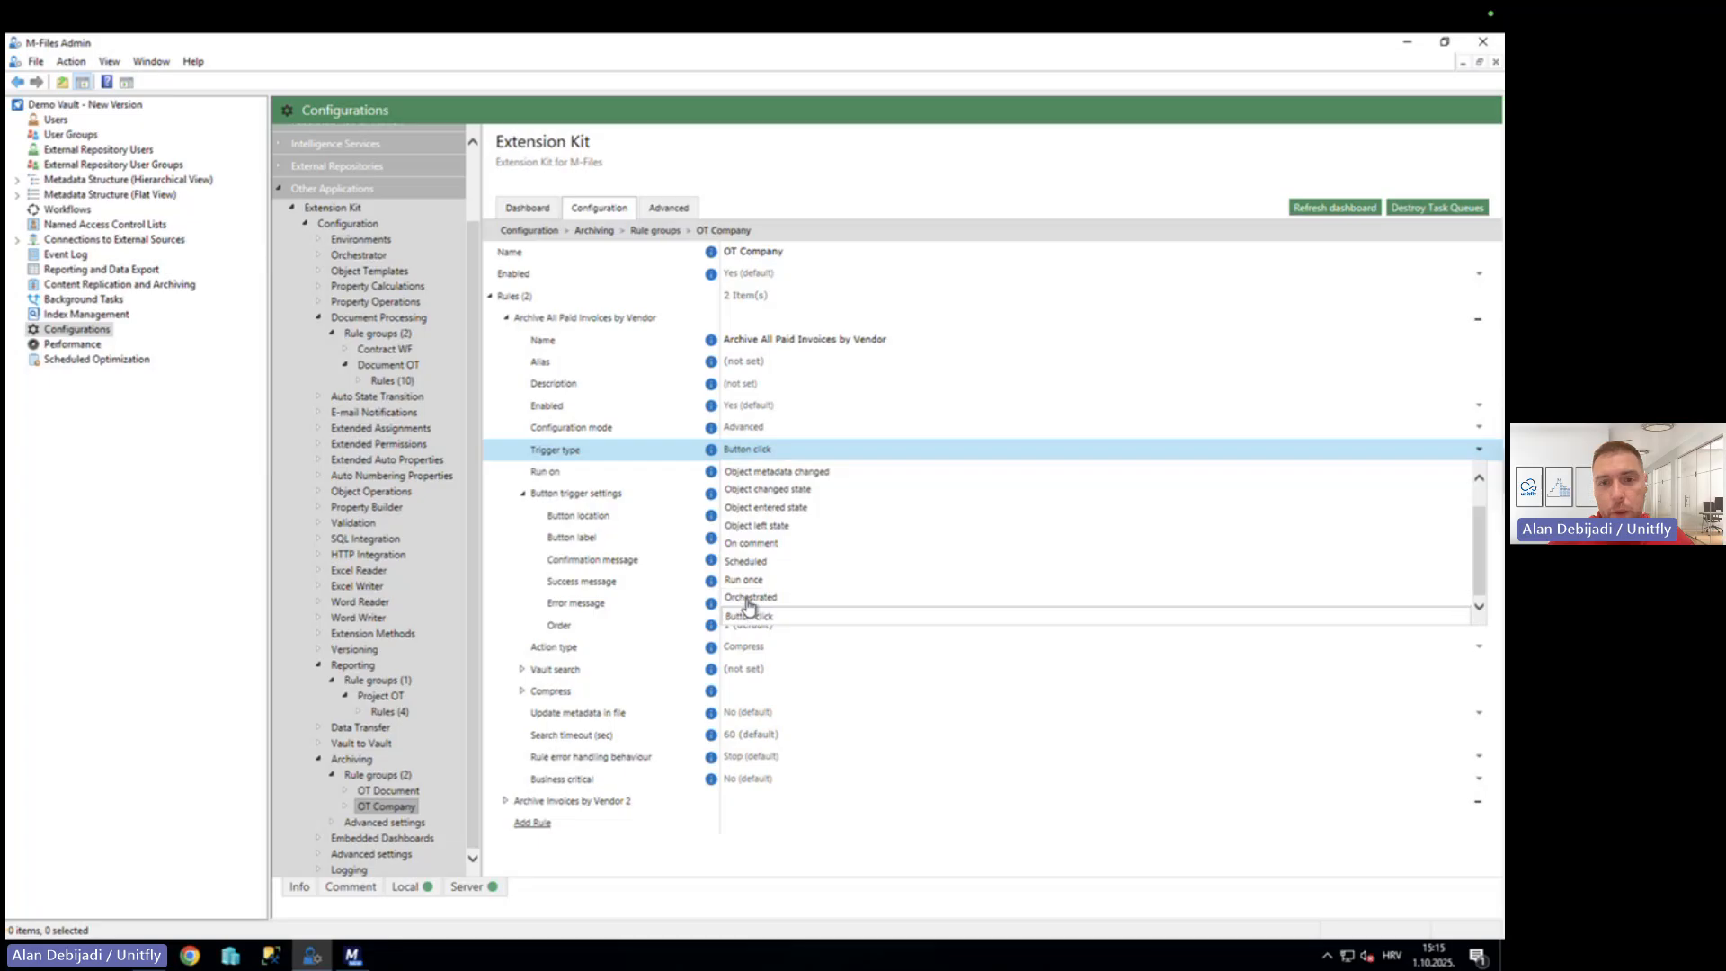
left_click(760, 451)
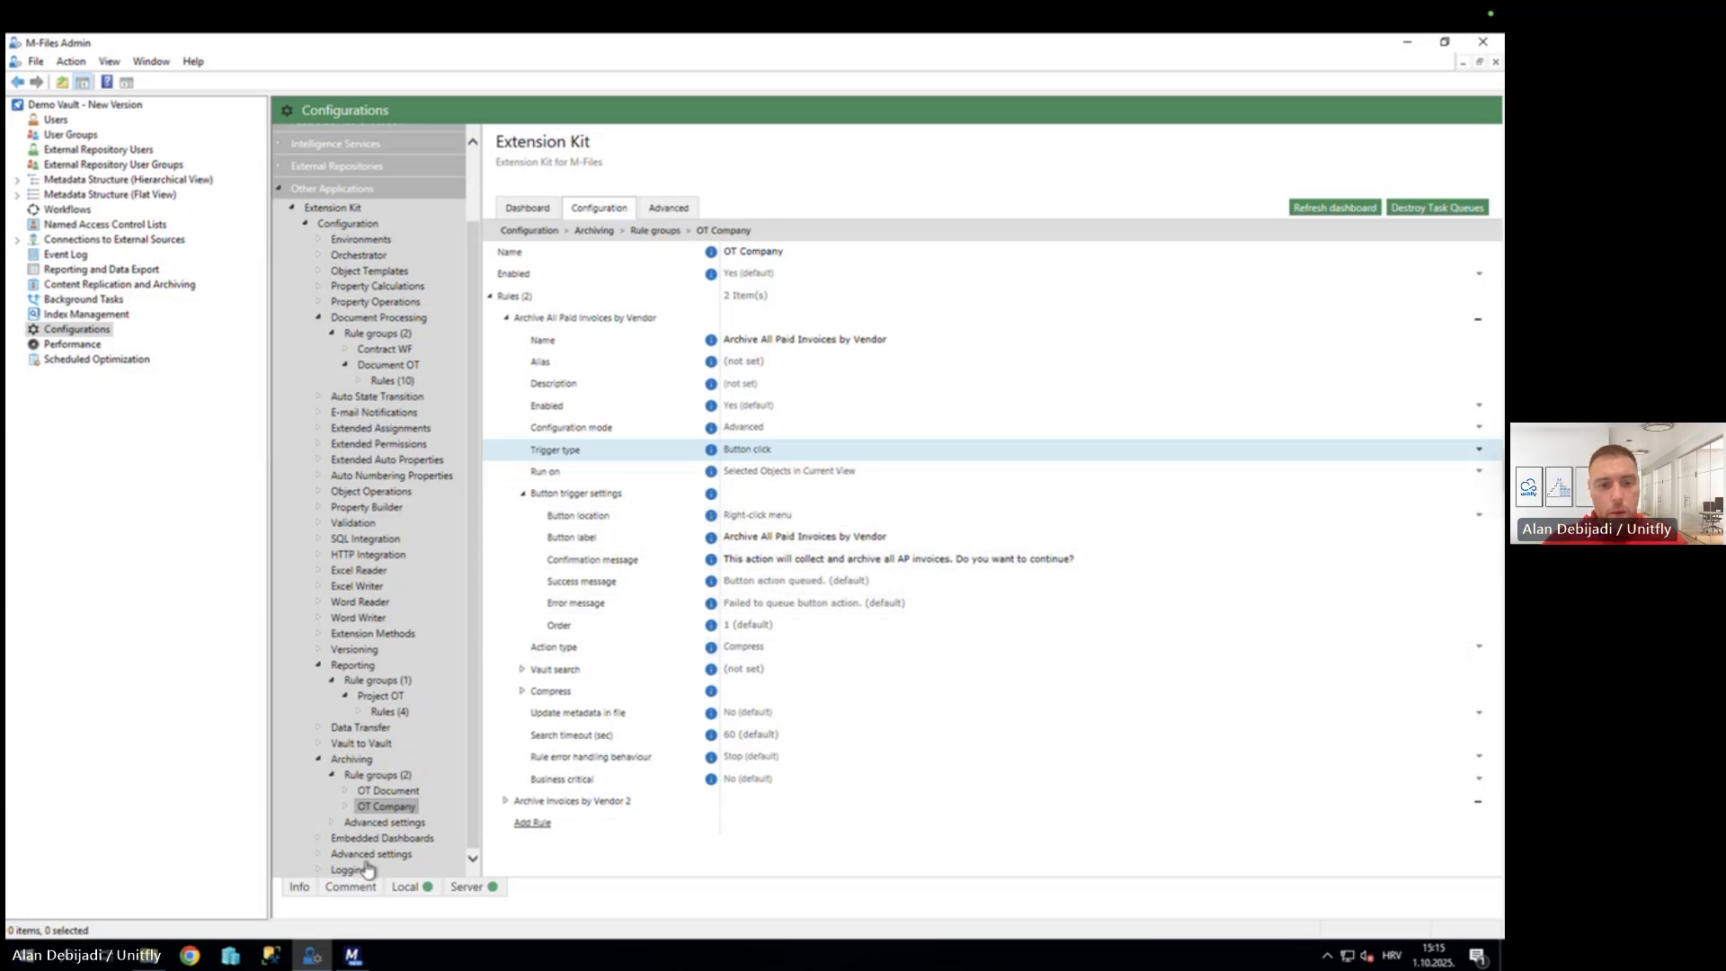
Switch to the M-Files client and run Archive All Paid Invoices by Vendor on Adriatech d.o.o. in the Vendors view.
left_click(352, 955)
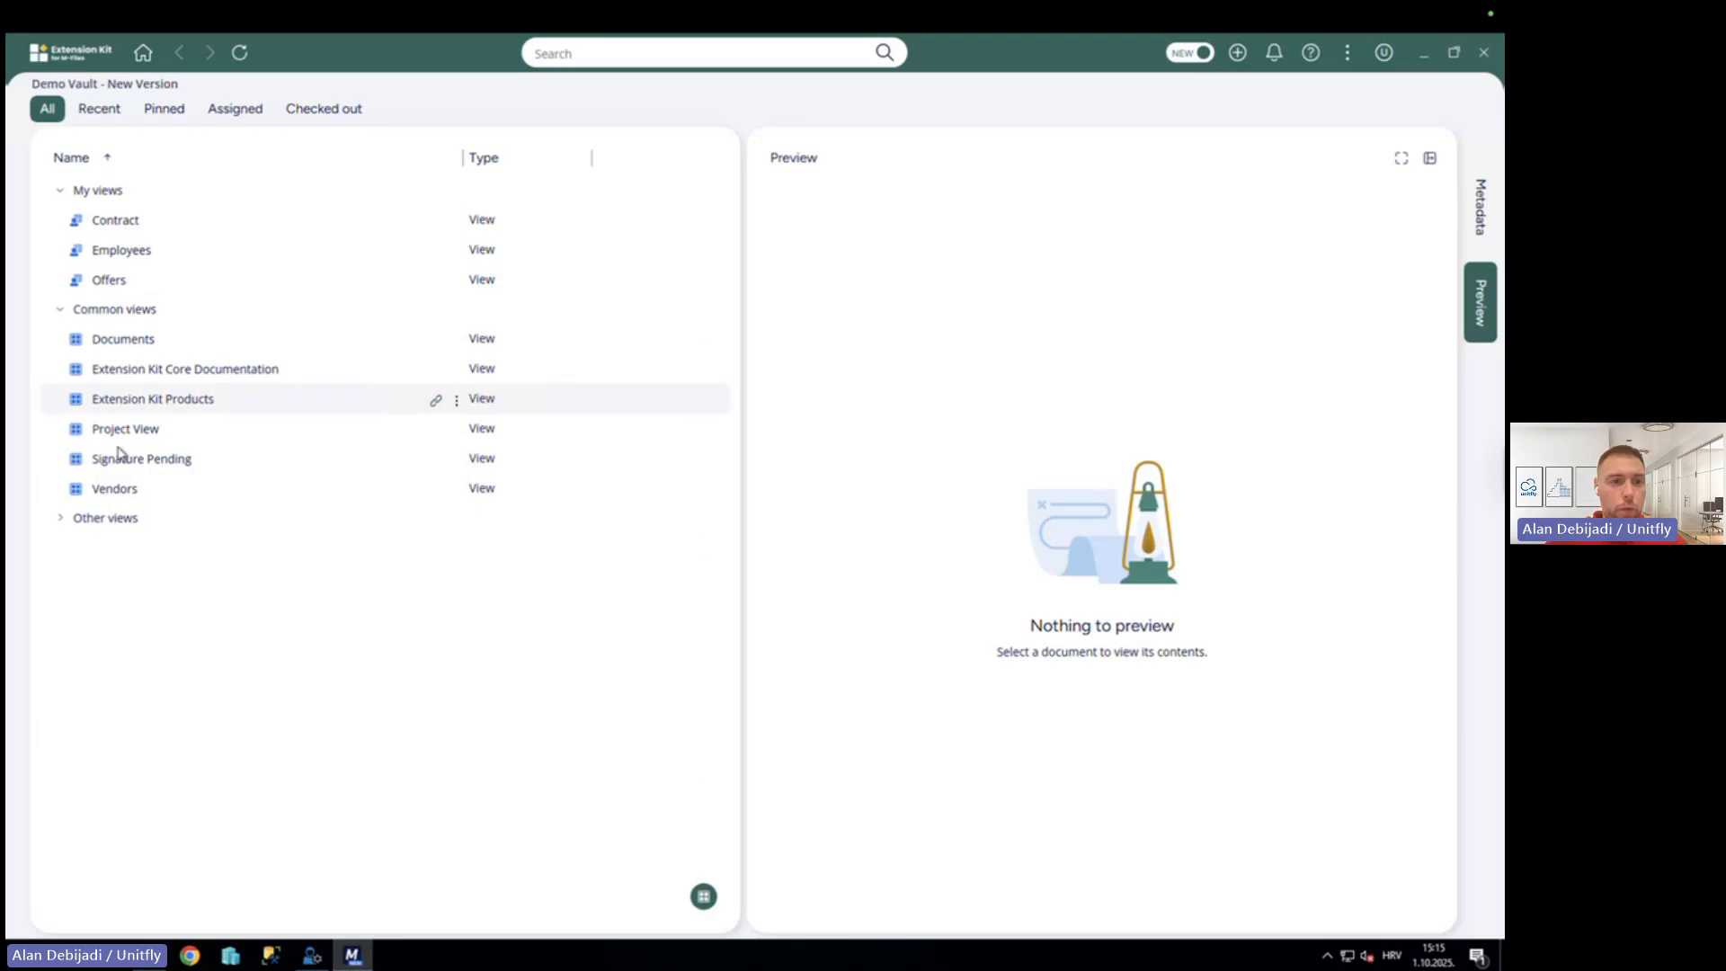
left_click(114, 489)
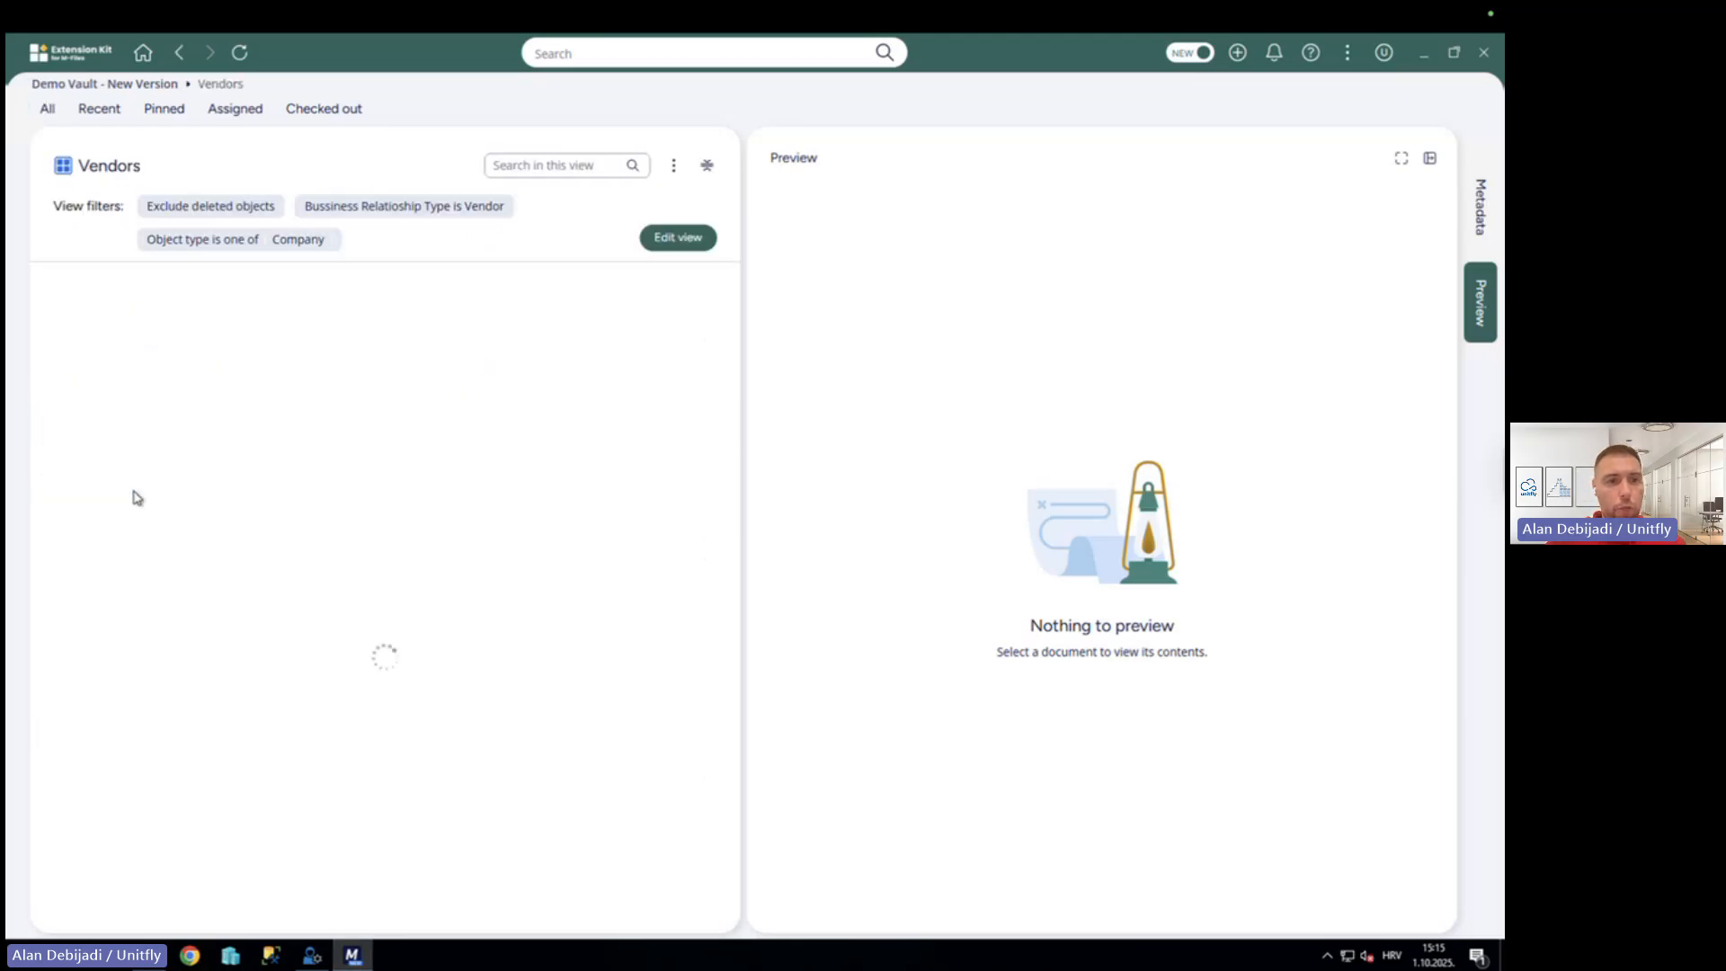
right_click(124, 349)
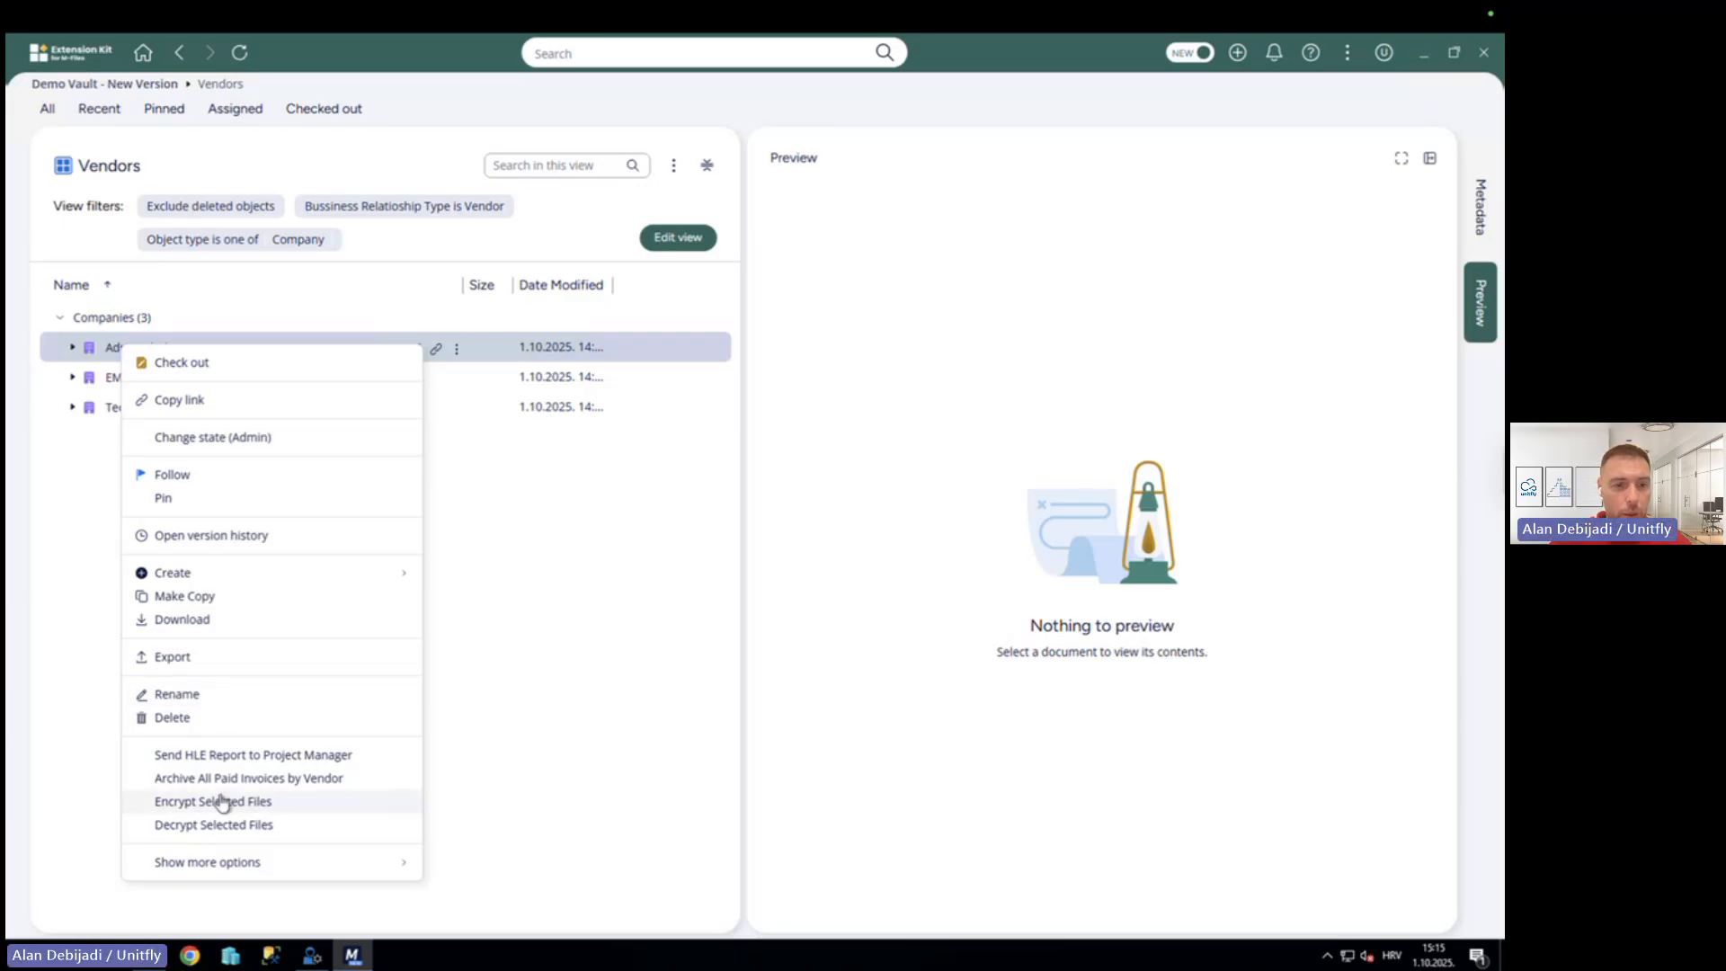
left_click(343, 779)
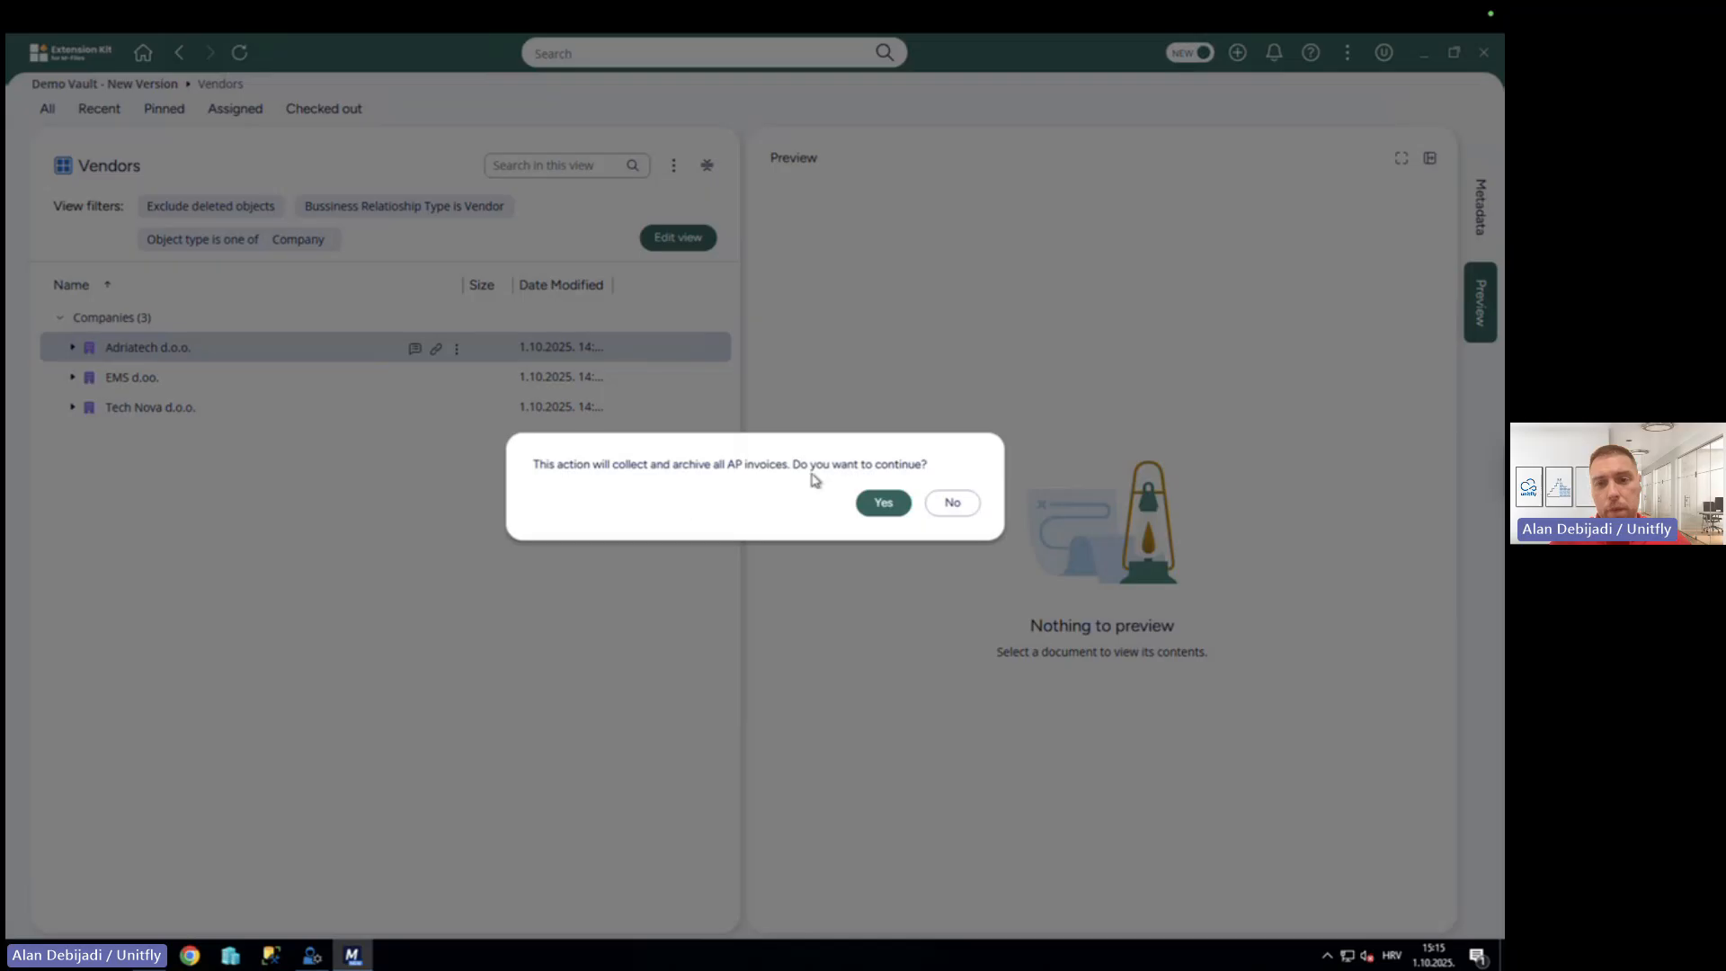
left_click(884, 503)
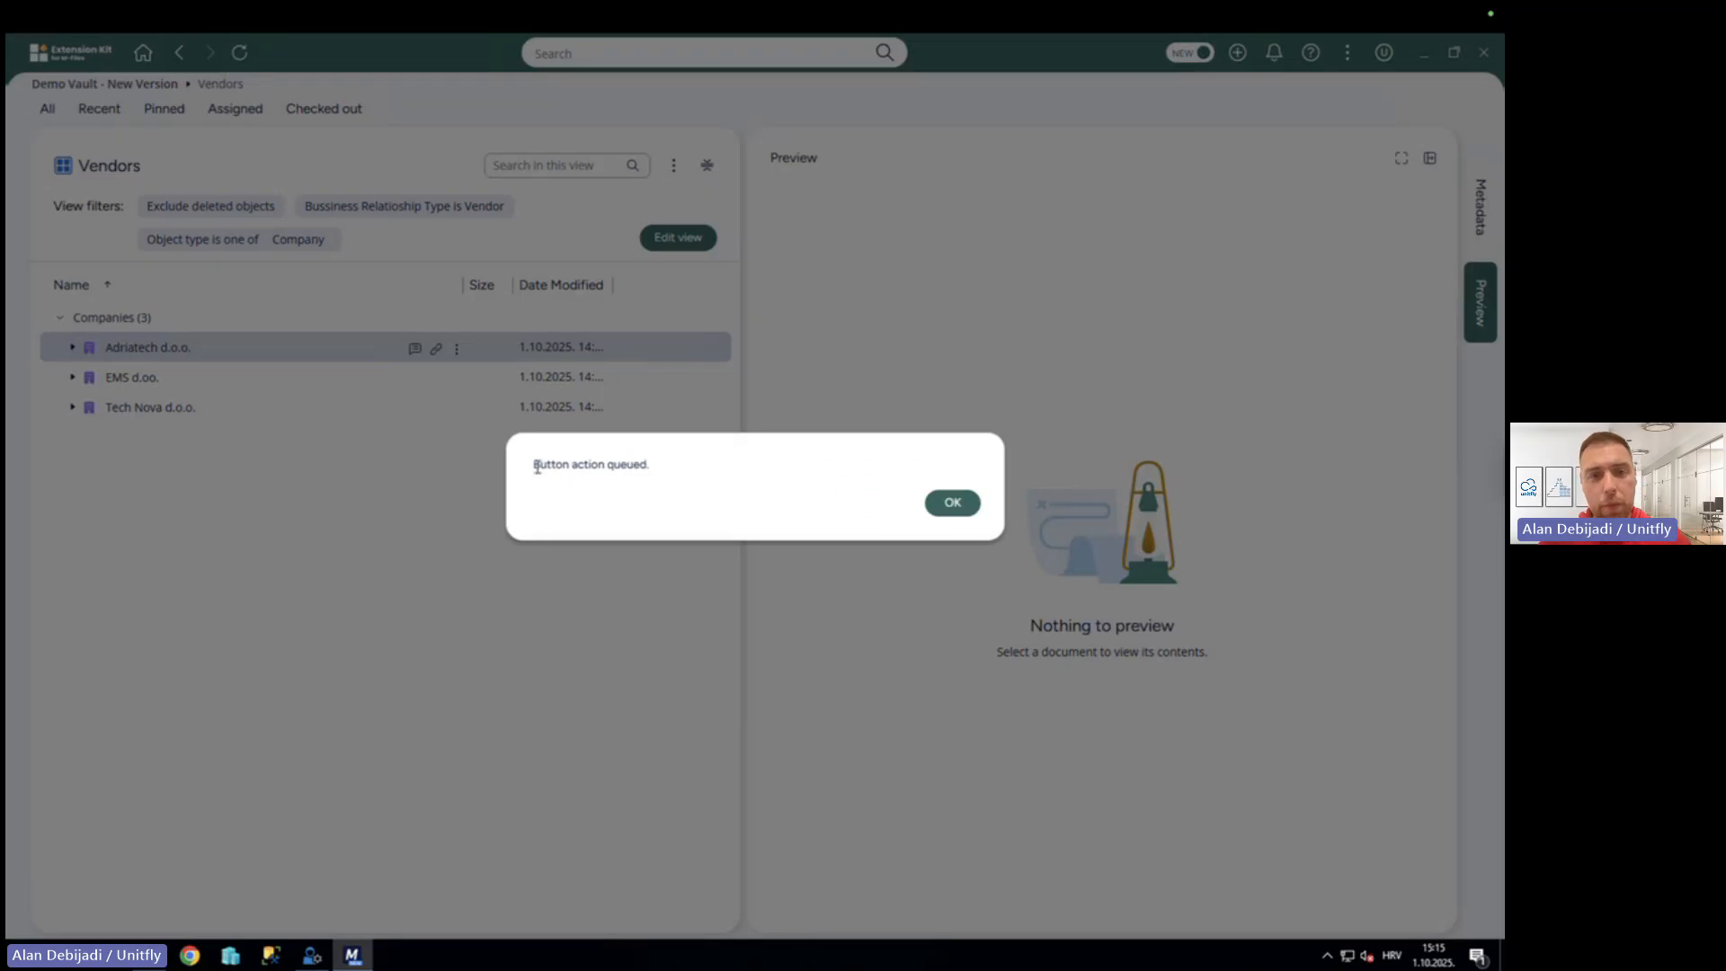
left_click_drag(532, 465, 663, 466)
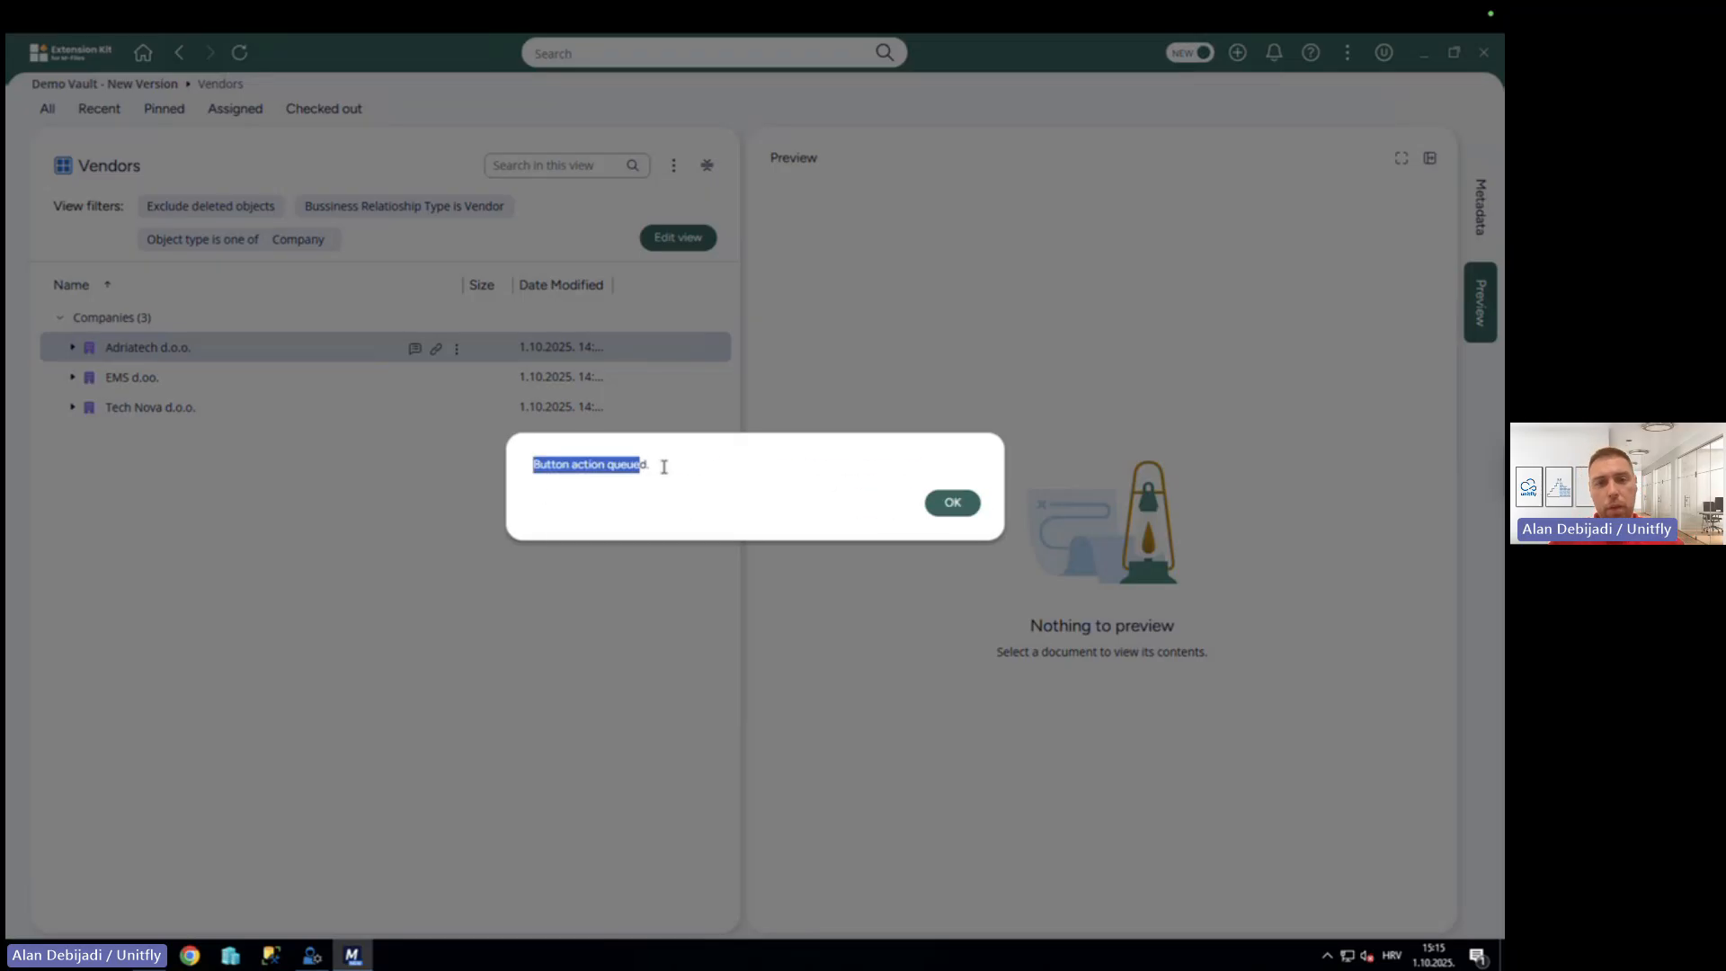
left_click(954, 504)
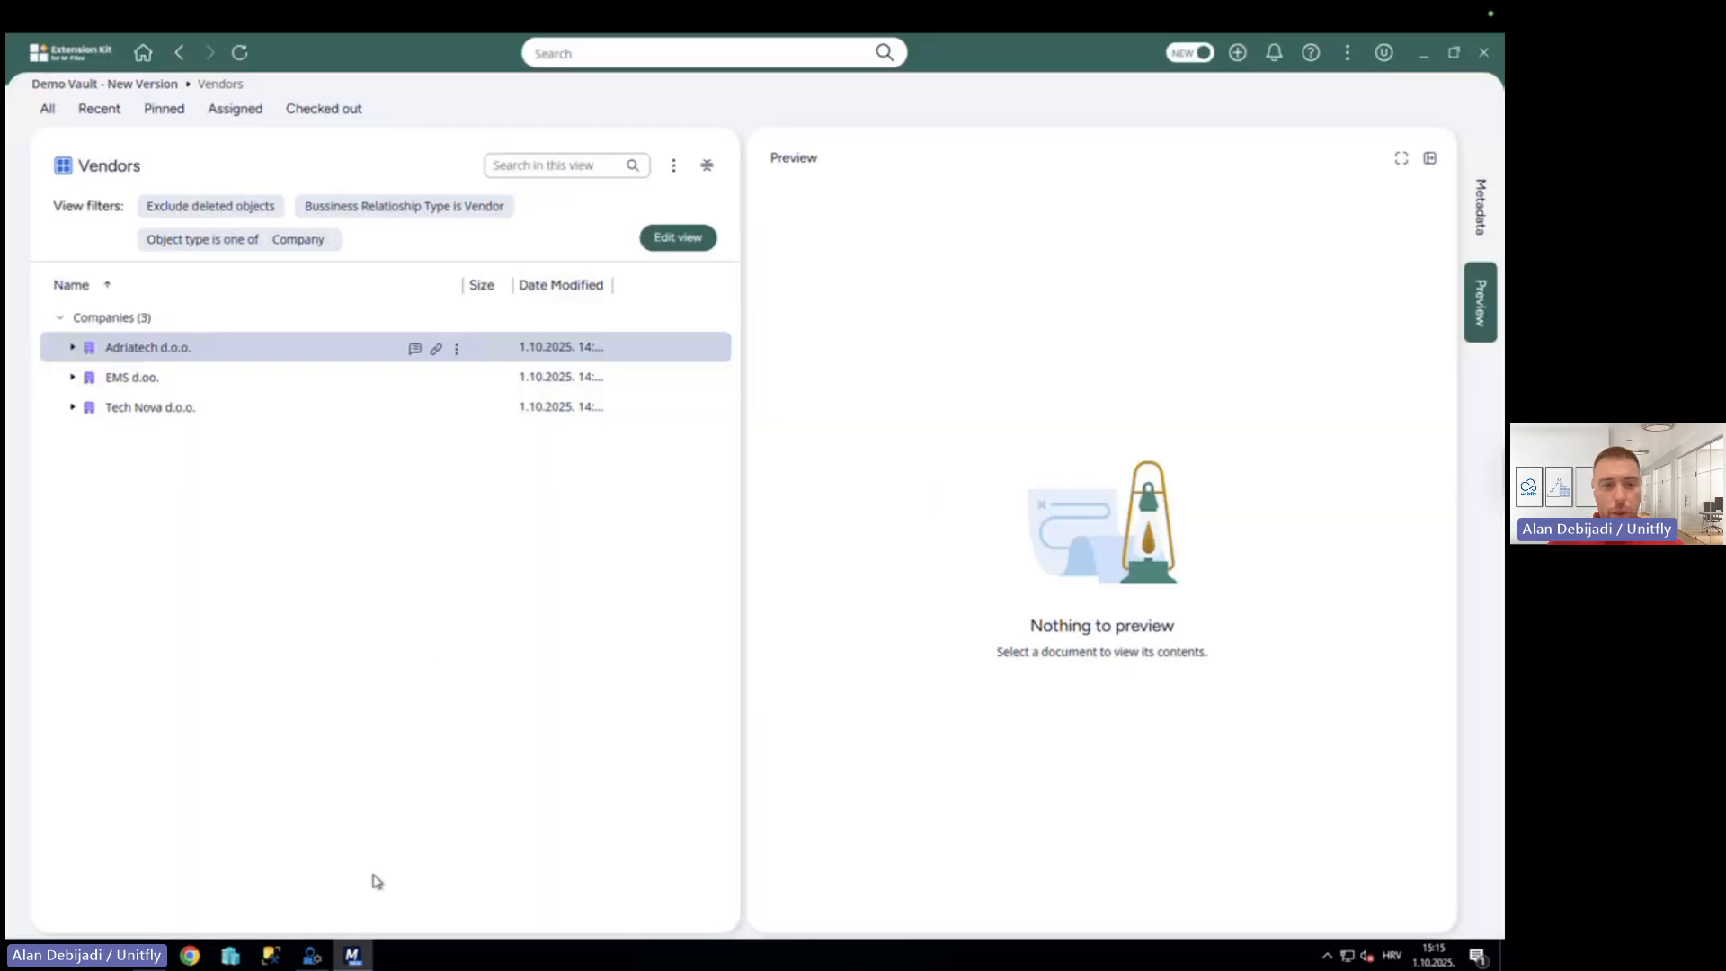
Switch to M-Files Admin and examine the rule's Compress settings, including the vault source and source filename wildcards.
left_click(312, 956)
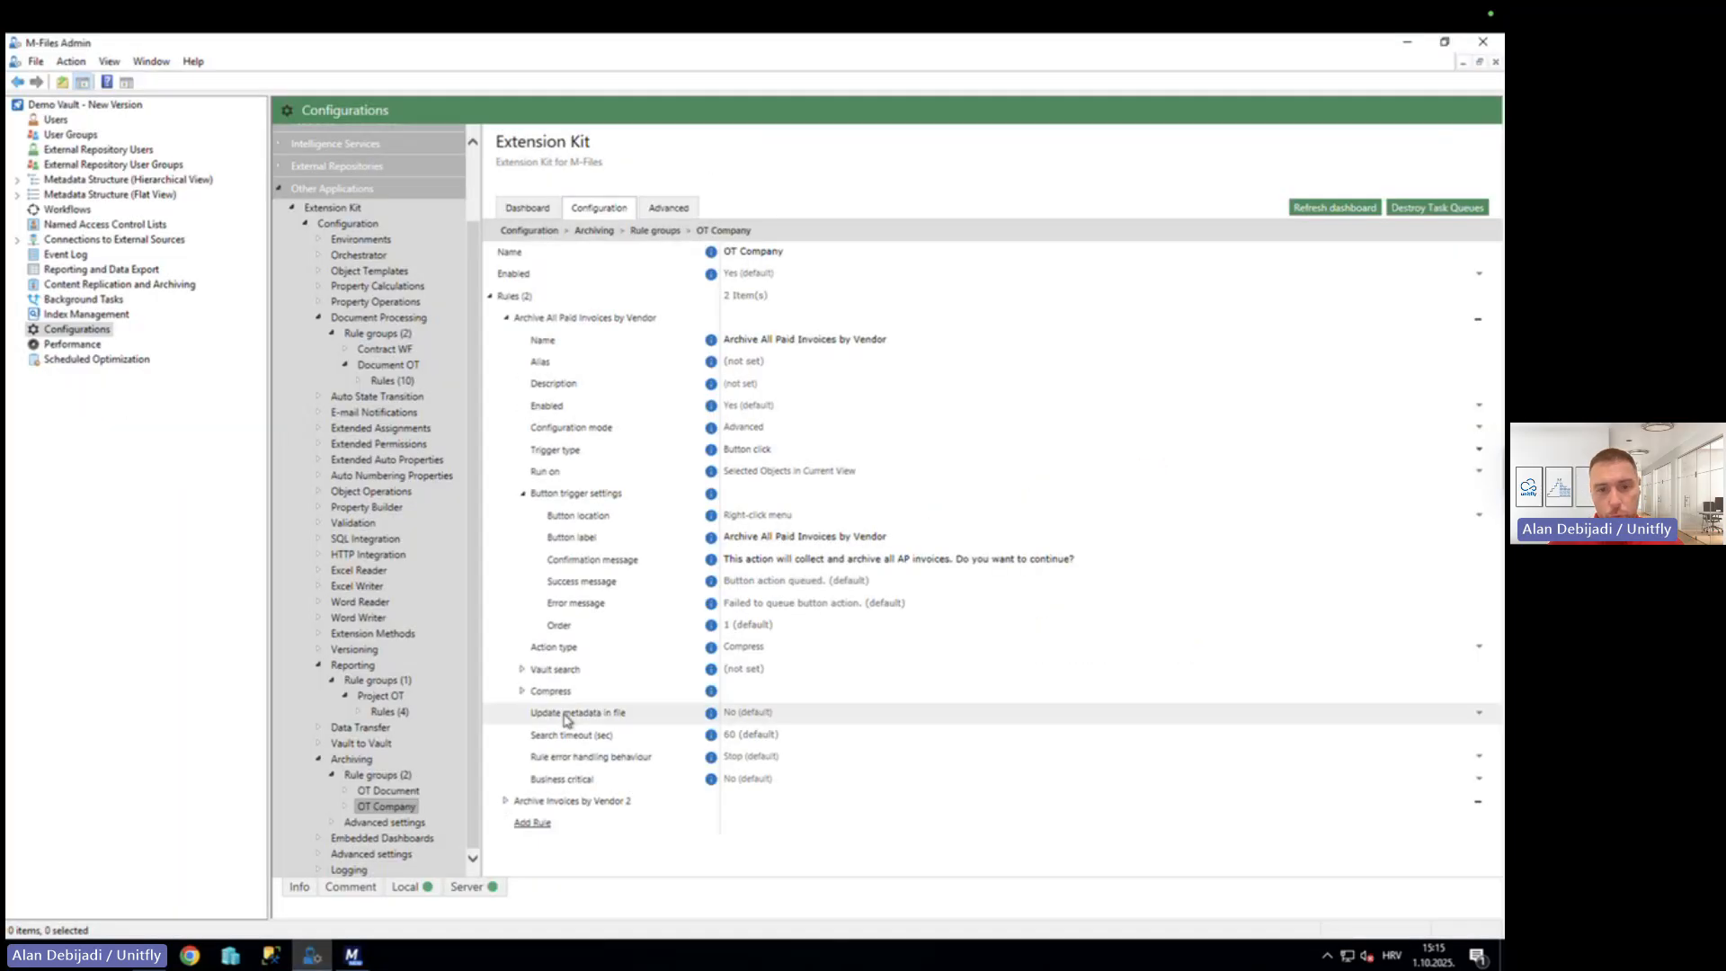
left_click(521, 692)
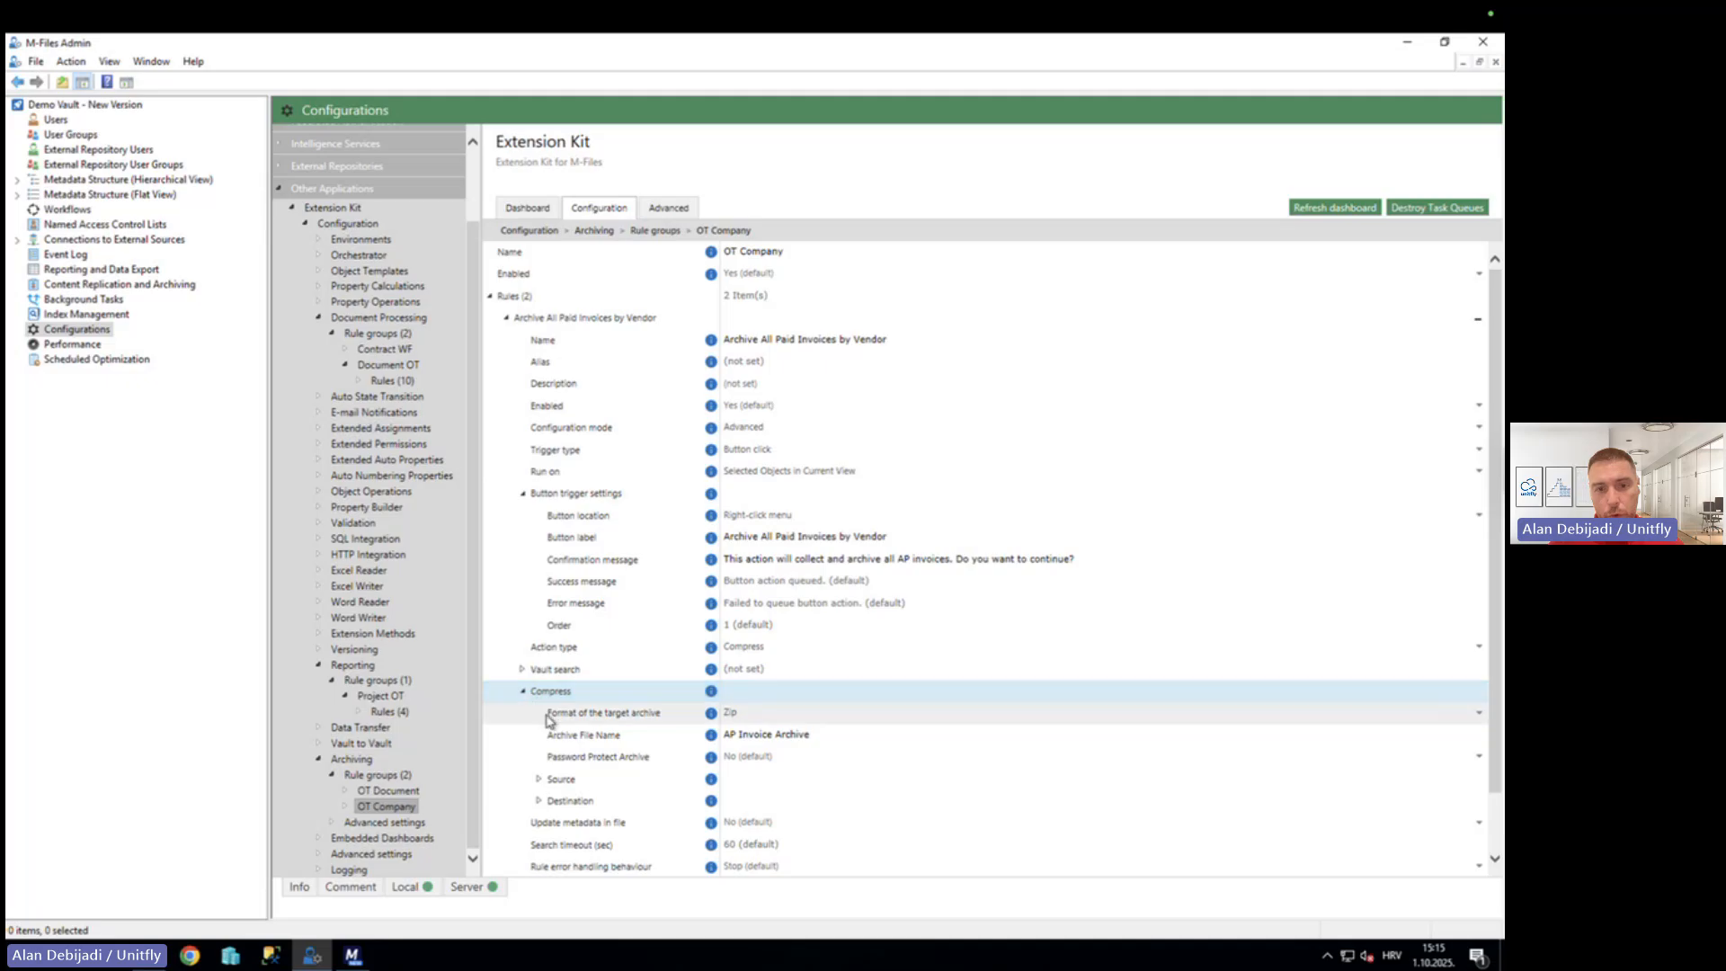
left_click(539, 712)
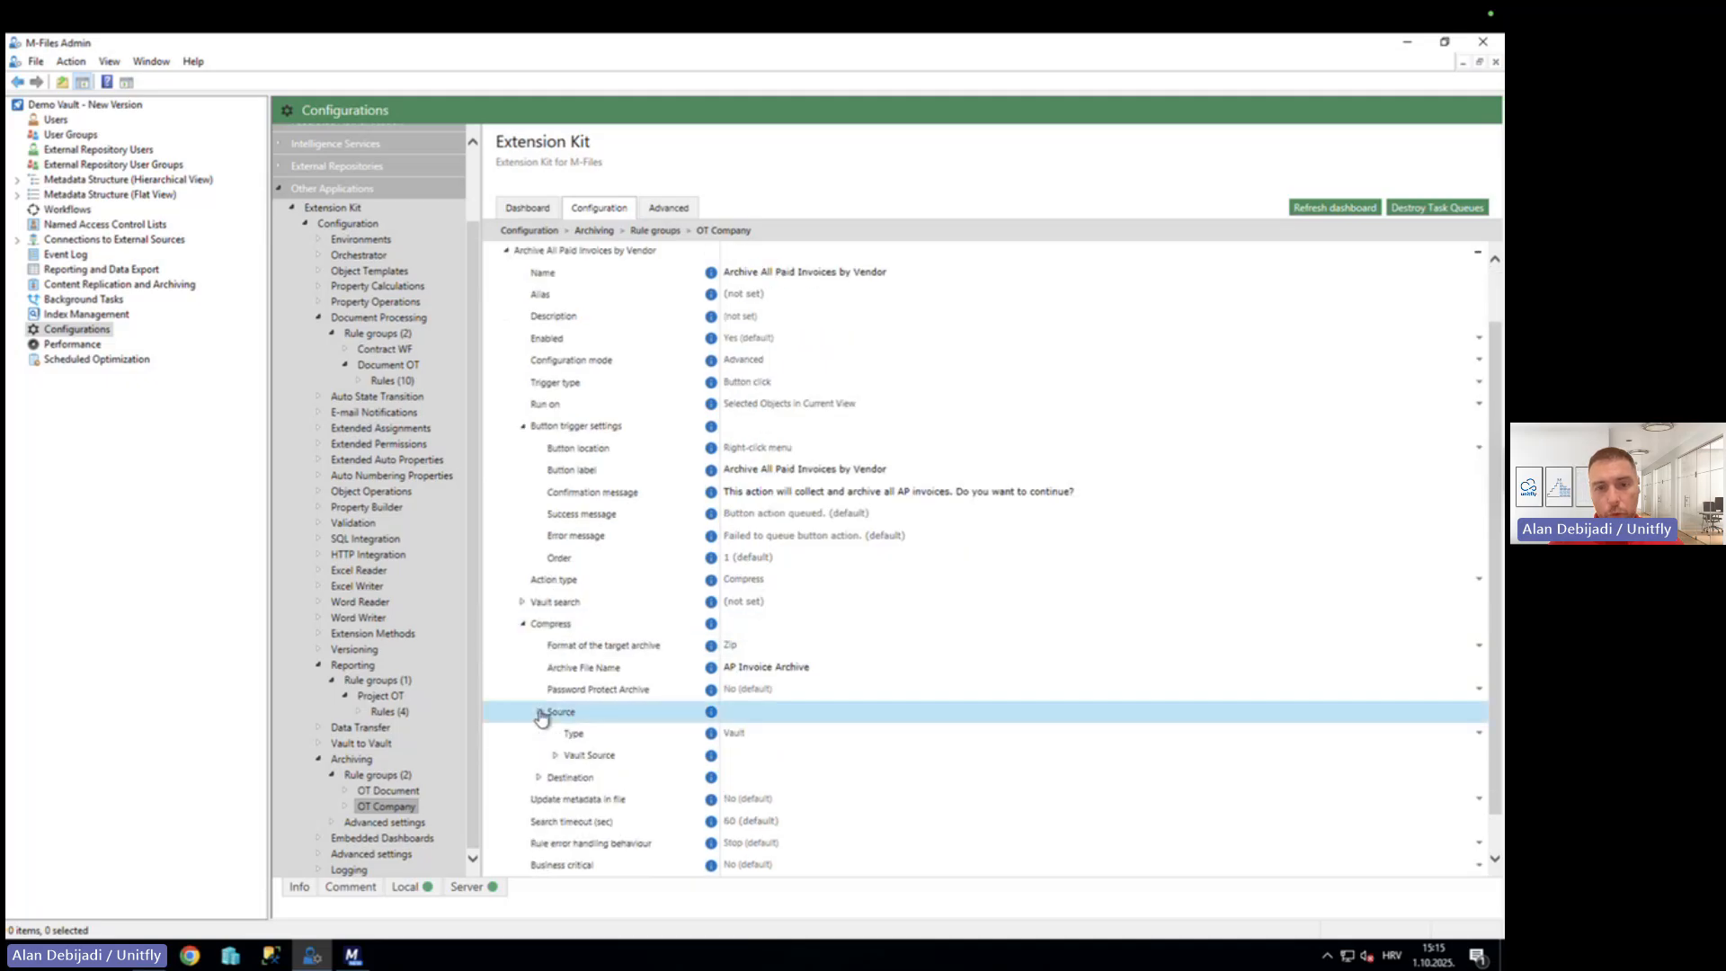
scroll(539, 715, "down", 1)
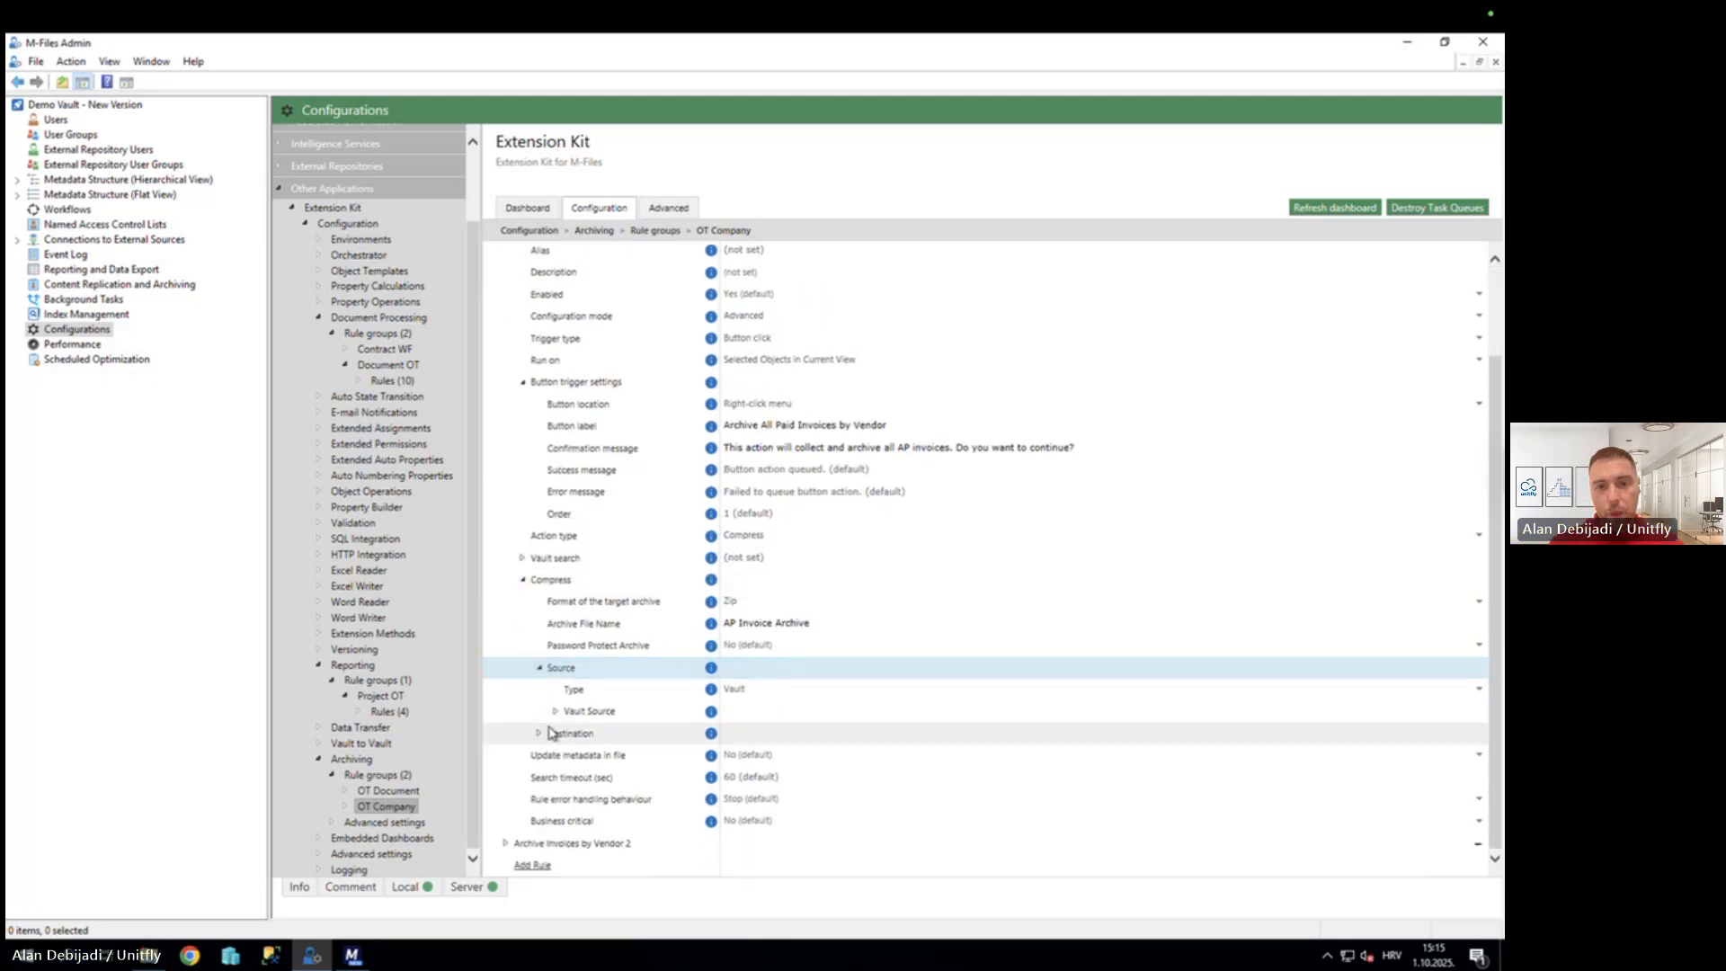
left_click(555, 711)
left_click(572, 777)
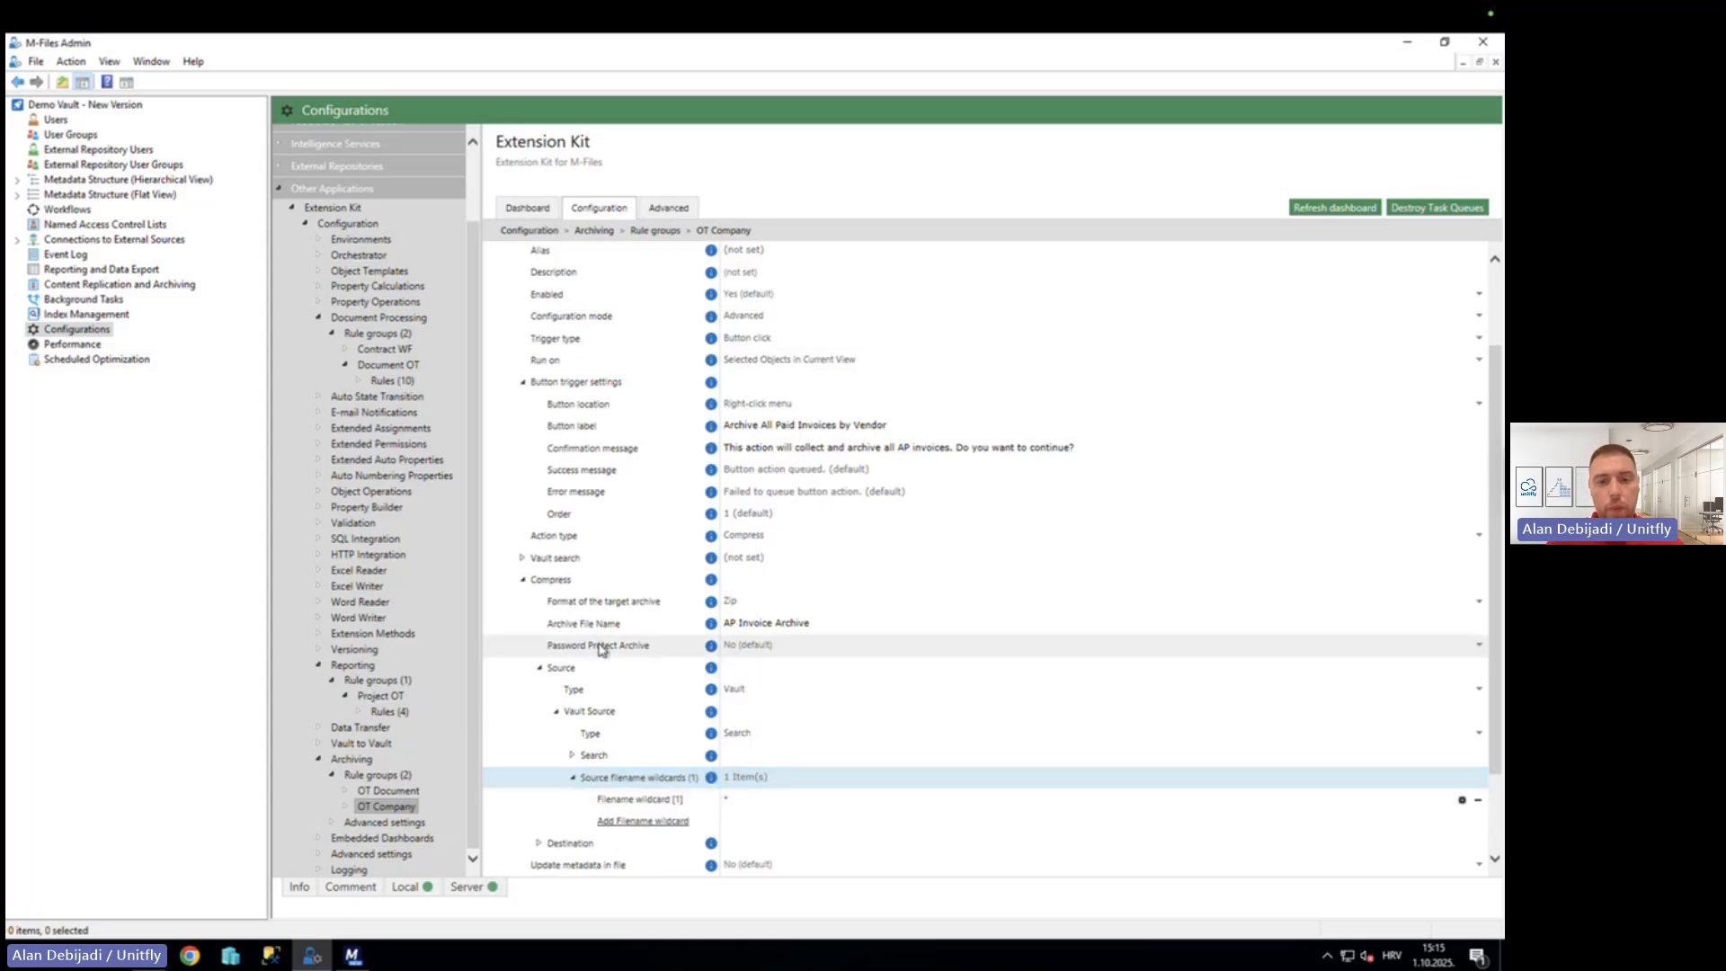
Switch to the M-Files client and try to open Adriatech d.o.o.'s AP Invoice Archive.zip, checking the company out.
left_click(352, 955)
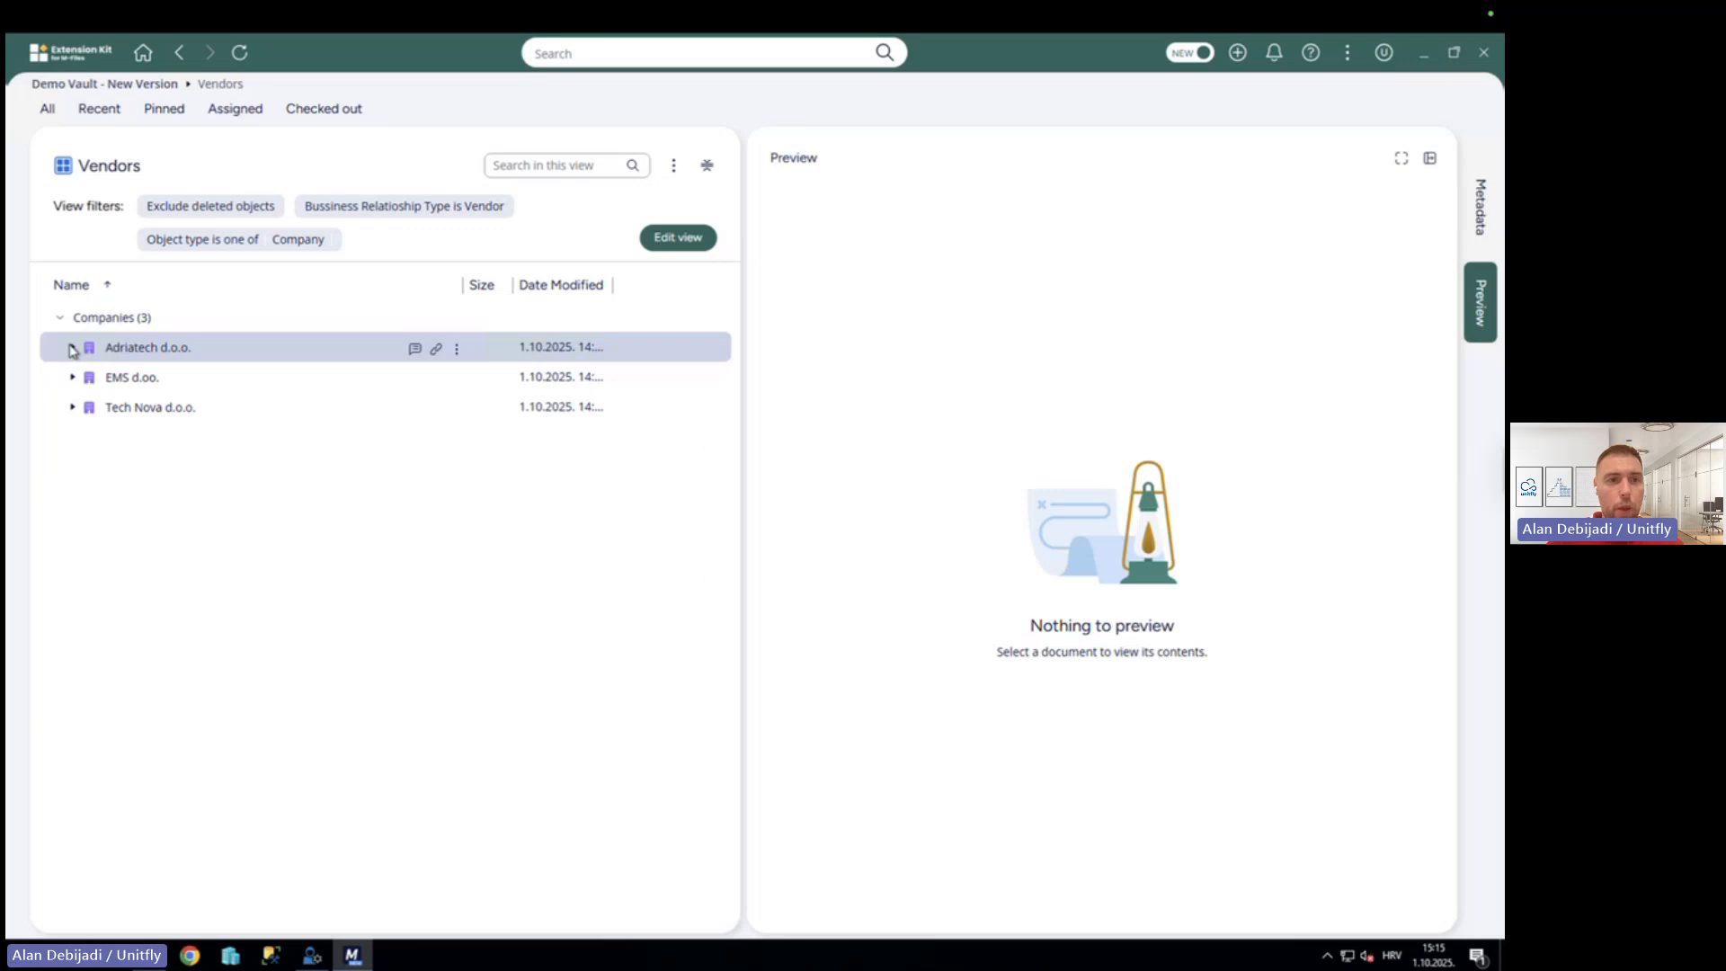
left_click(71, 348)
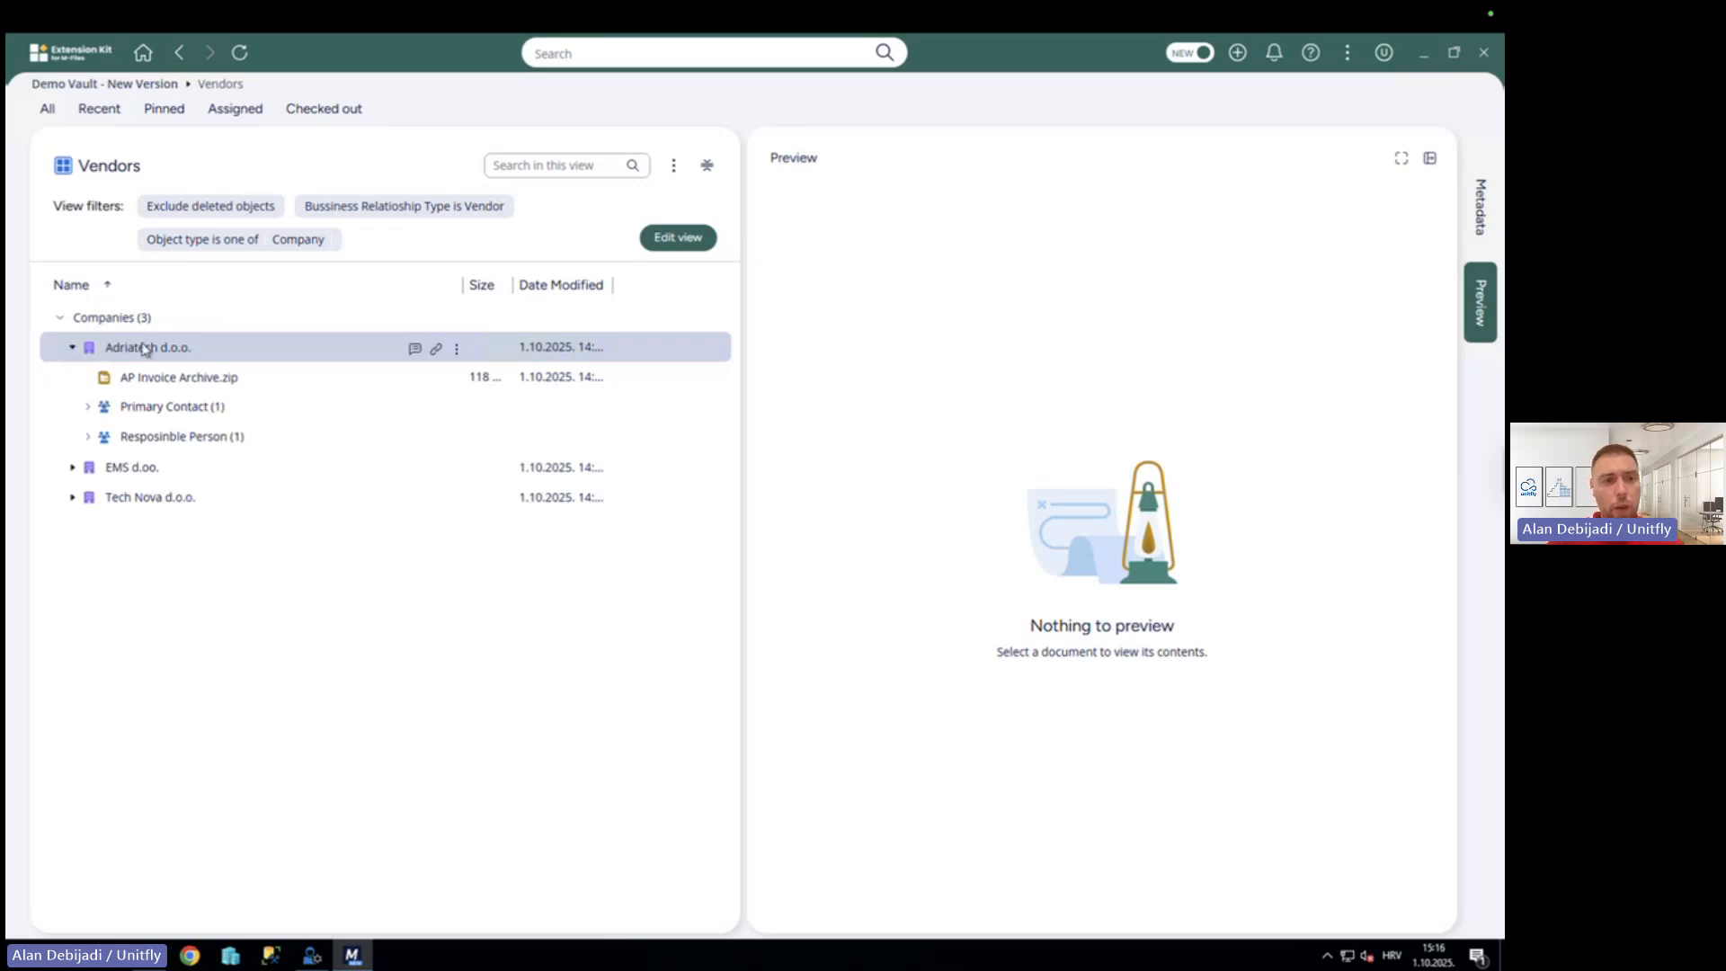
left_click(179, 382)
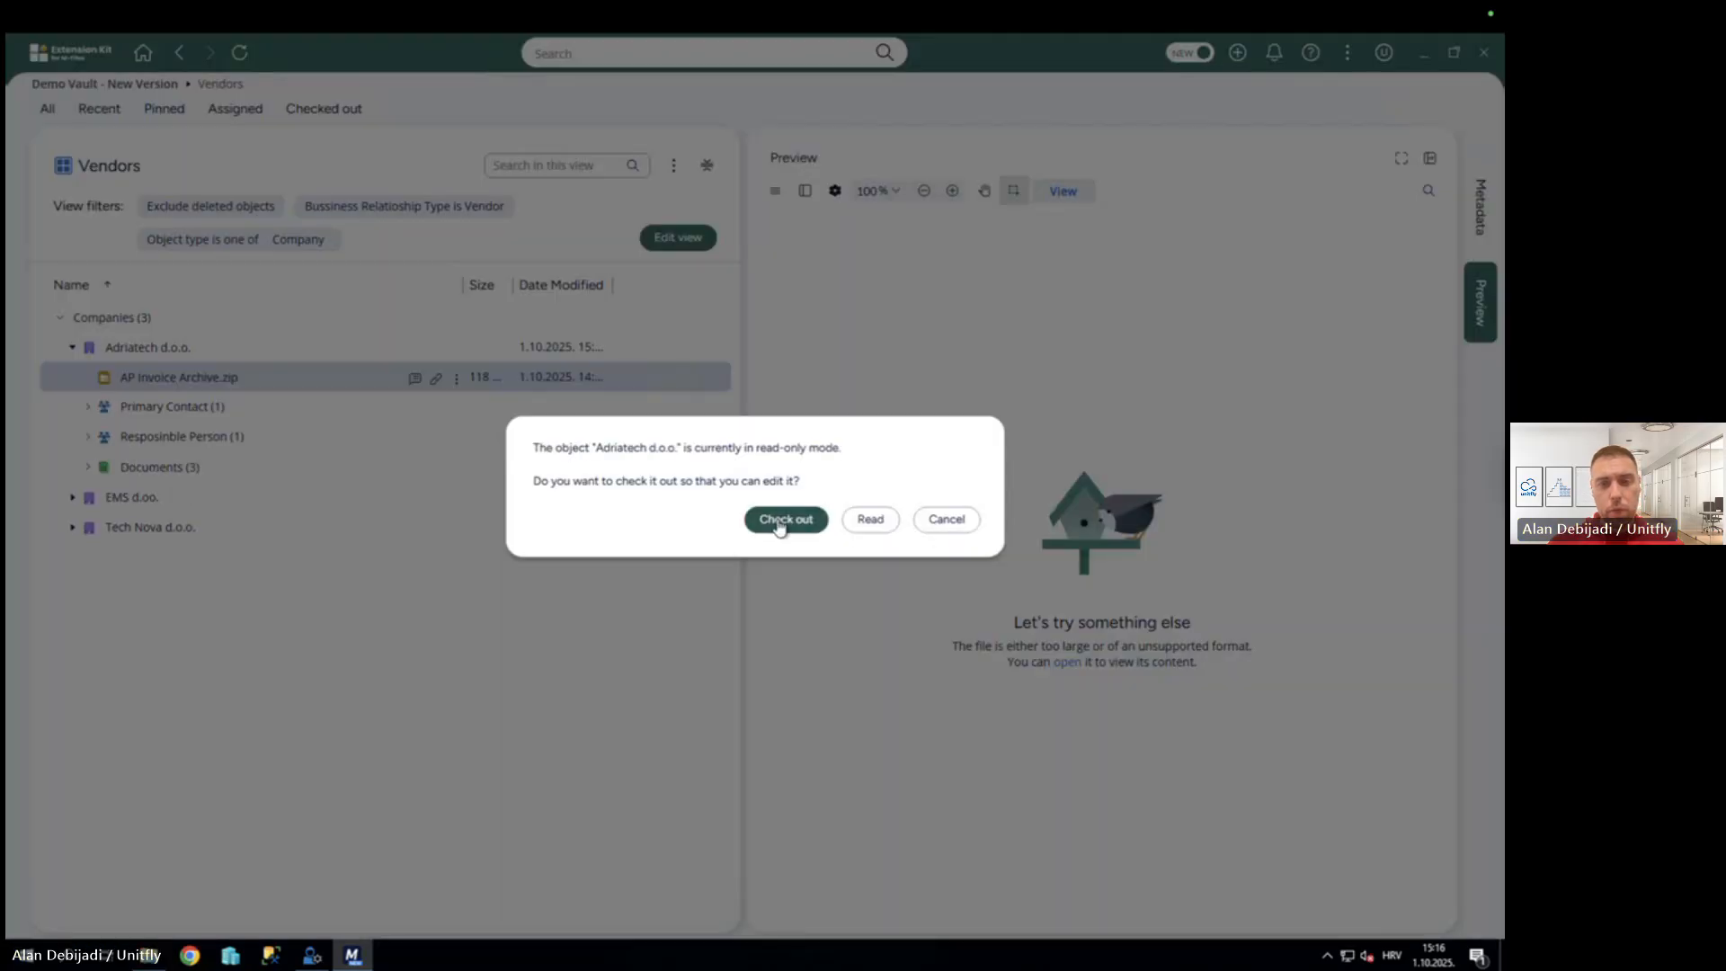
left_click(770, 519)
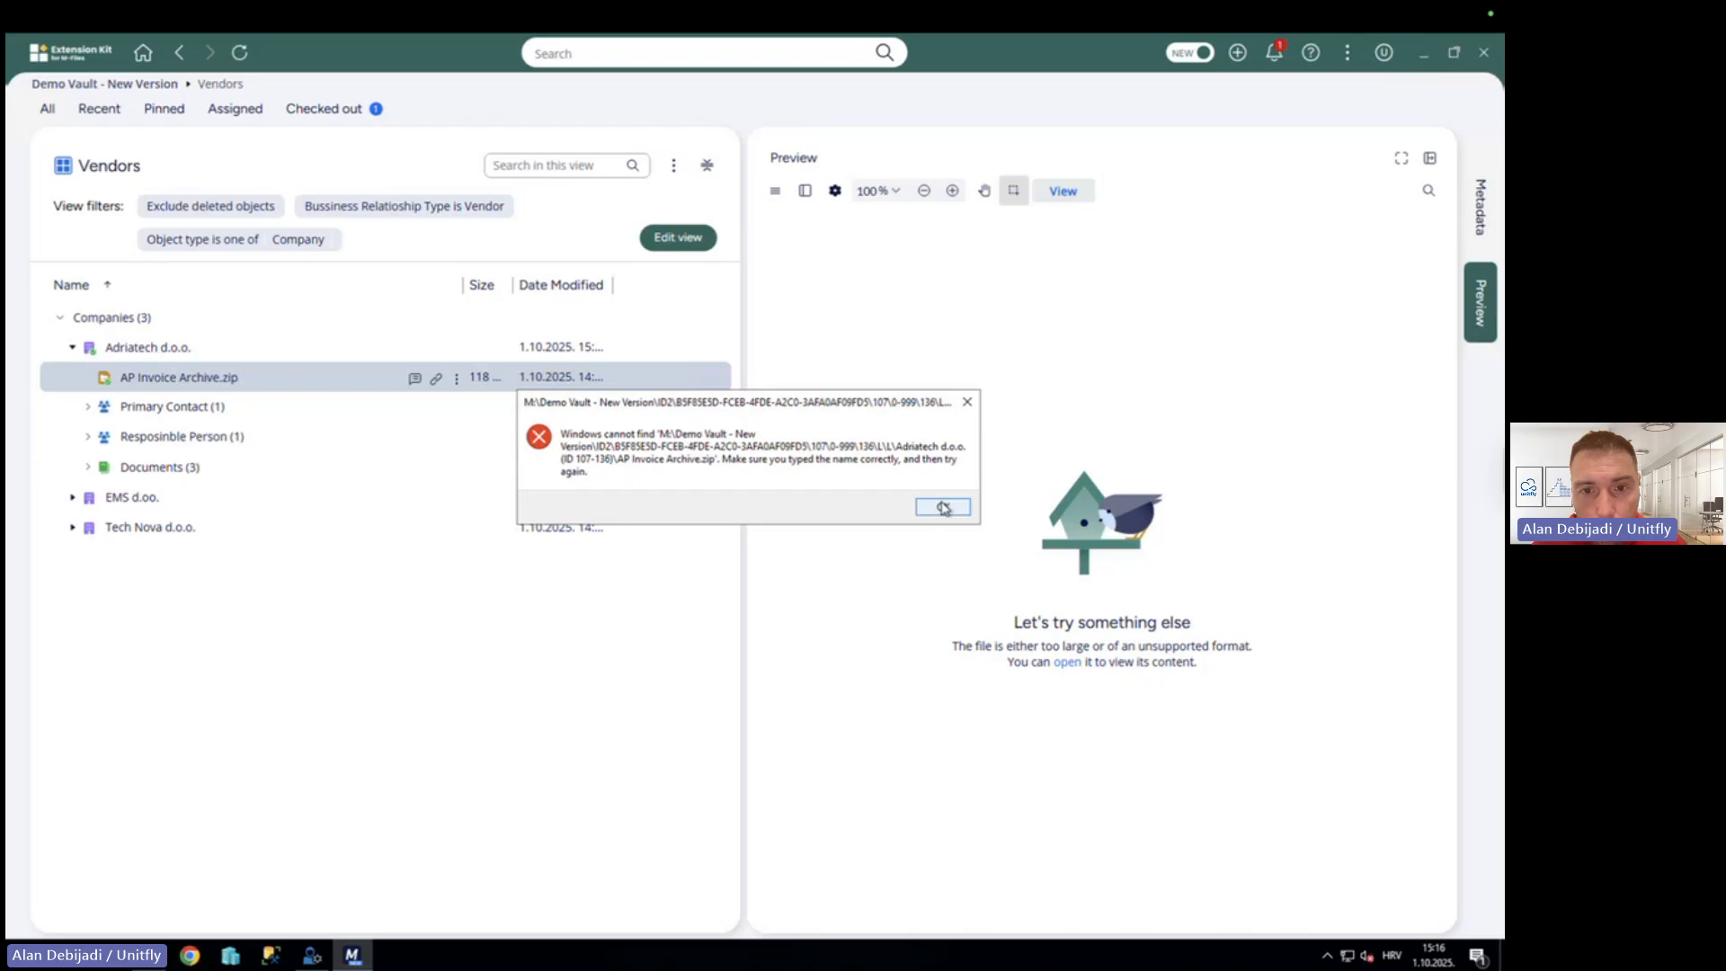
left_click(943, 508)
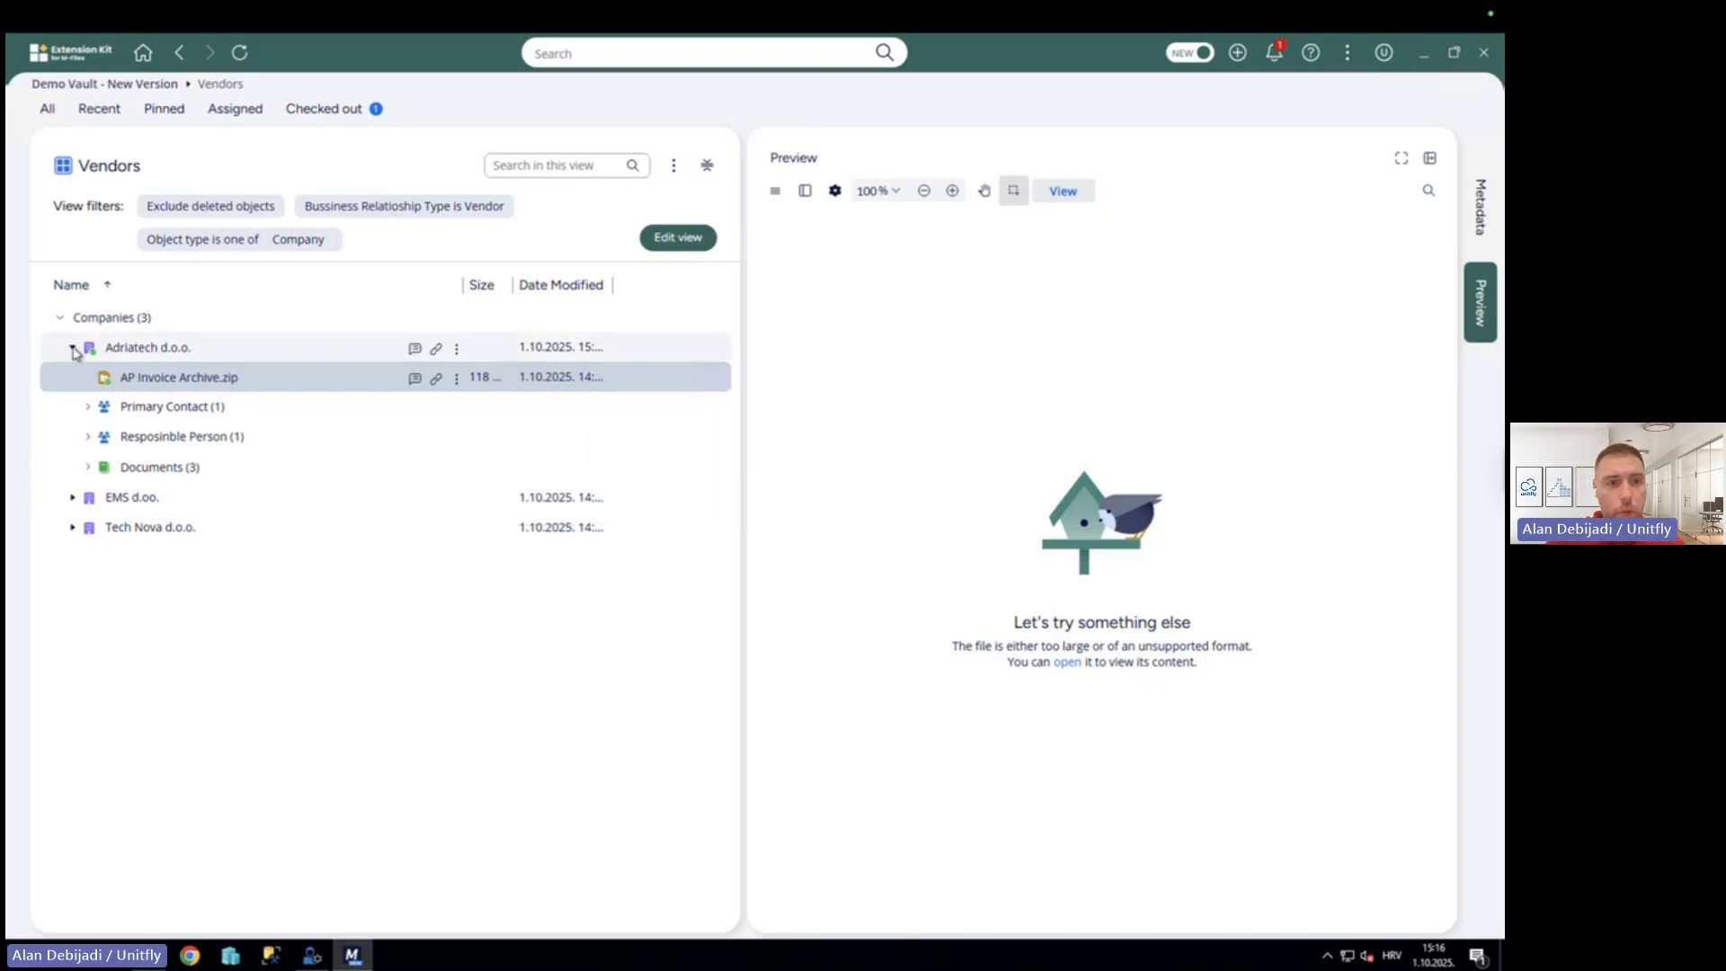
Check in Adriatech d.o.o. and collapse its contents in the Vendors view.
right_click(135, 354)
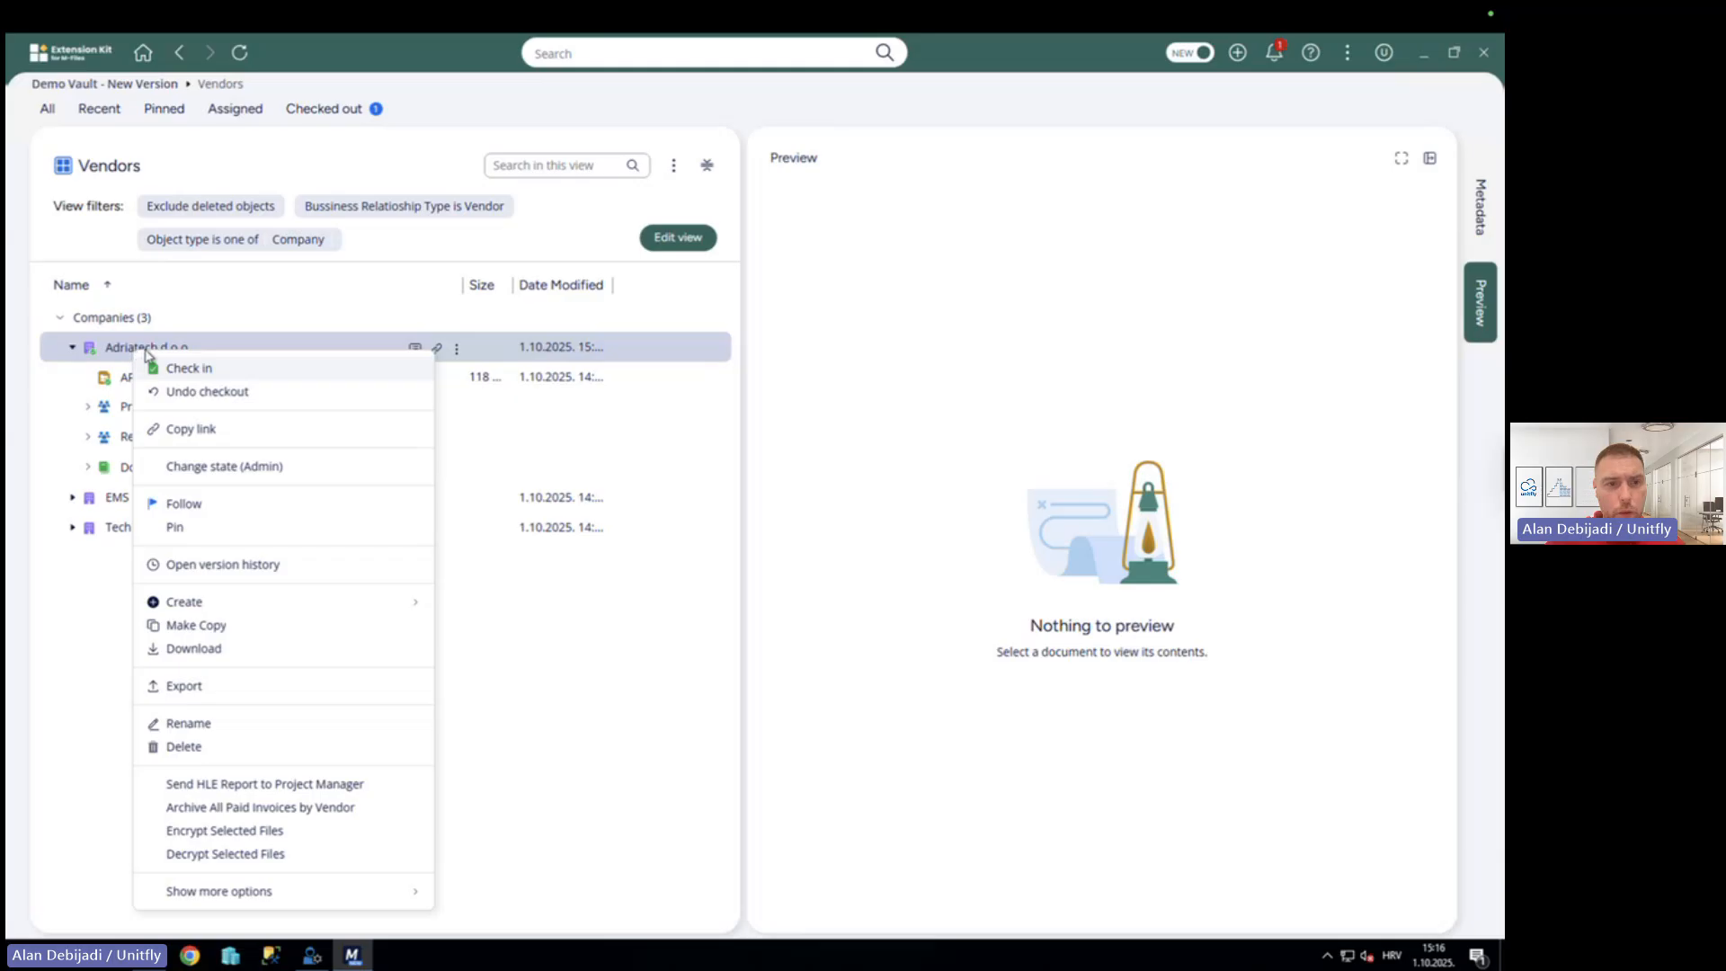
left_click(189, 369)
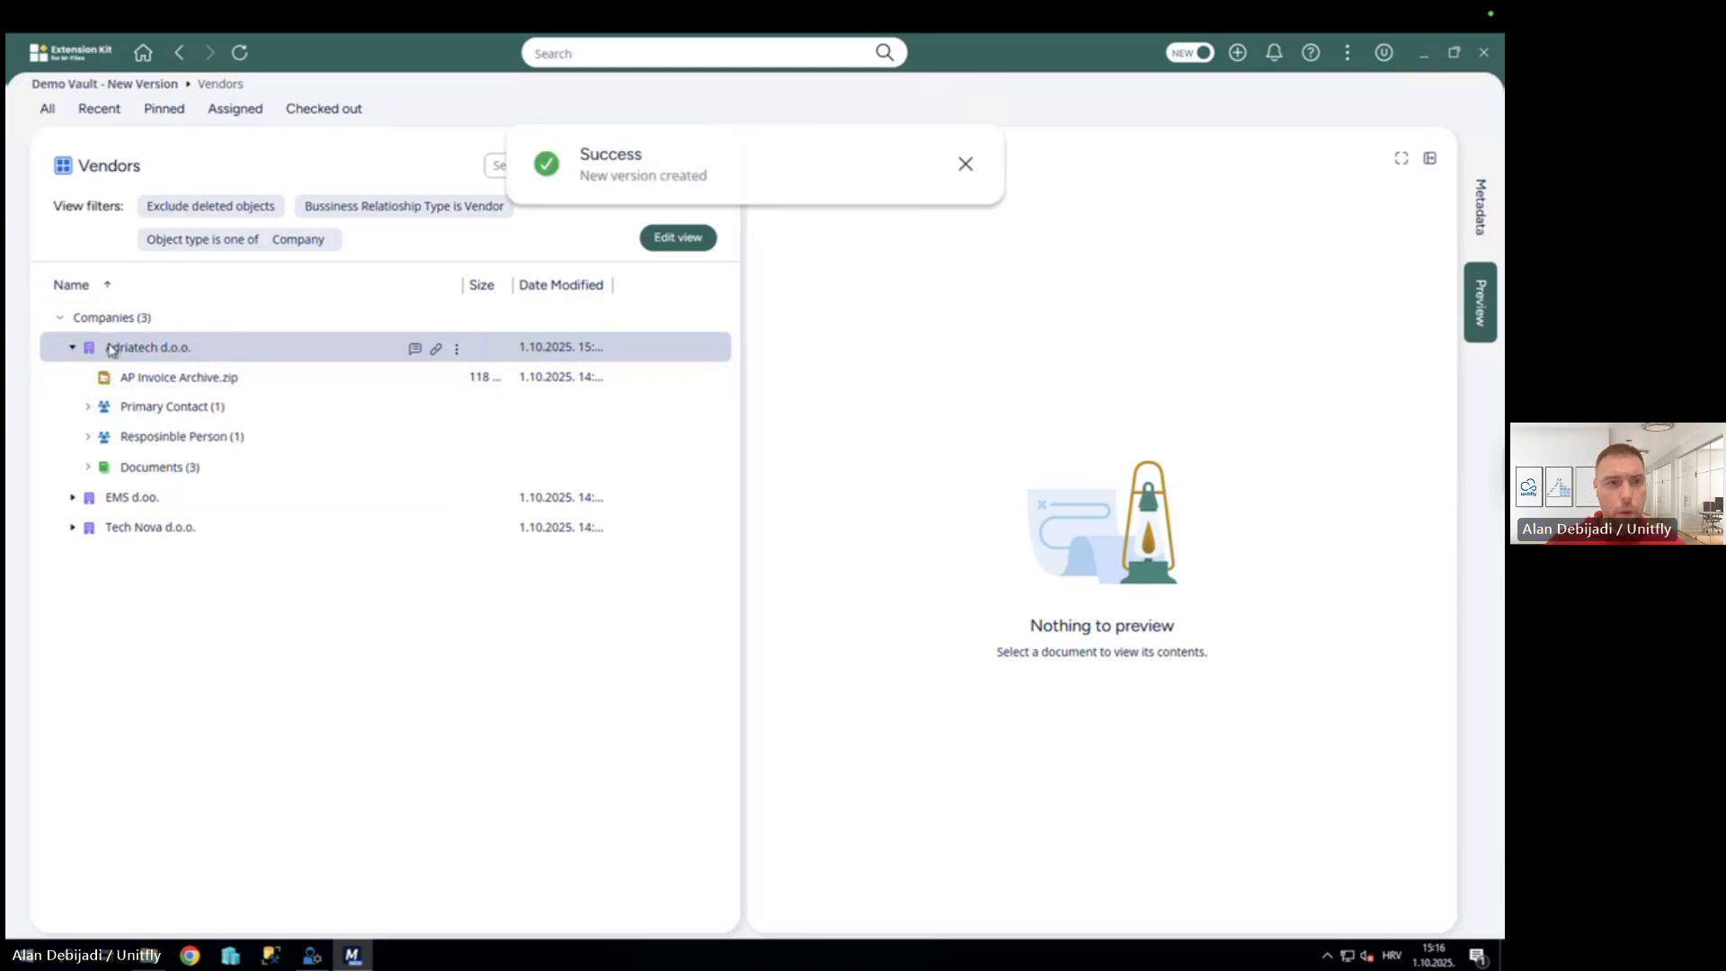
left_click(72, 348)
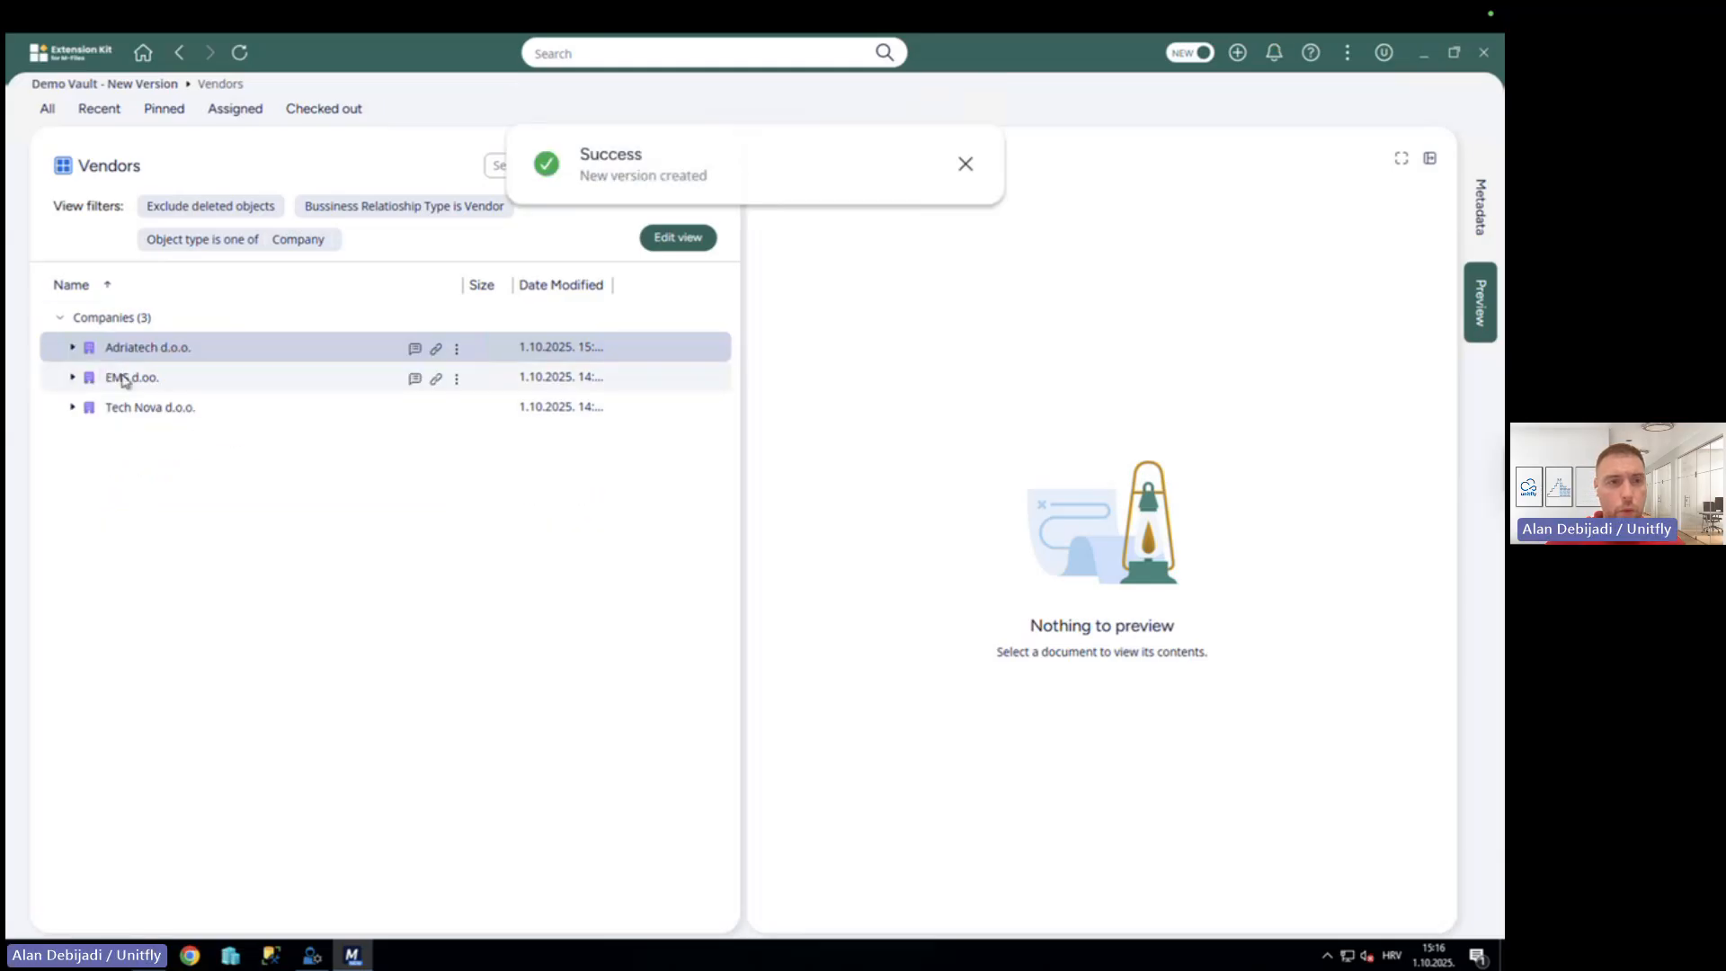
Run Archive All Paid Invoices by Vendor on EMS d.oo. and accept the confirmation.
right_click(124, 381)
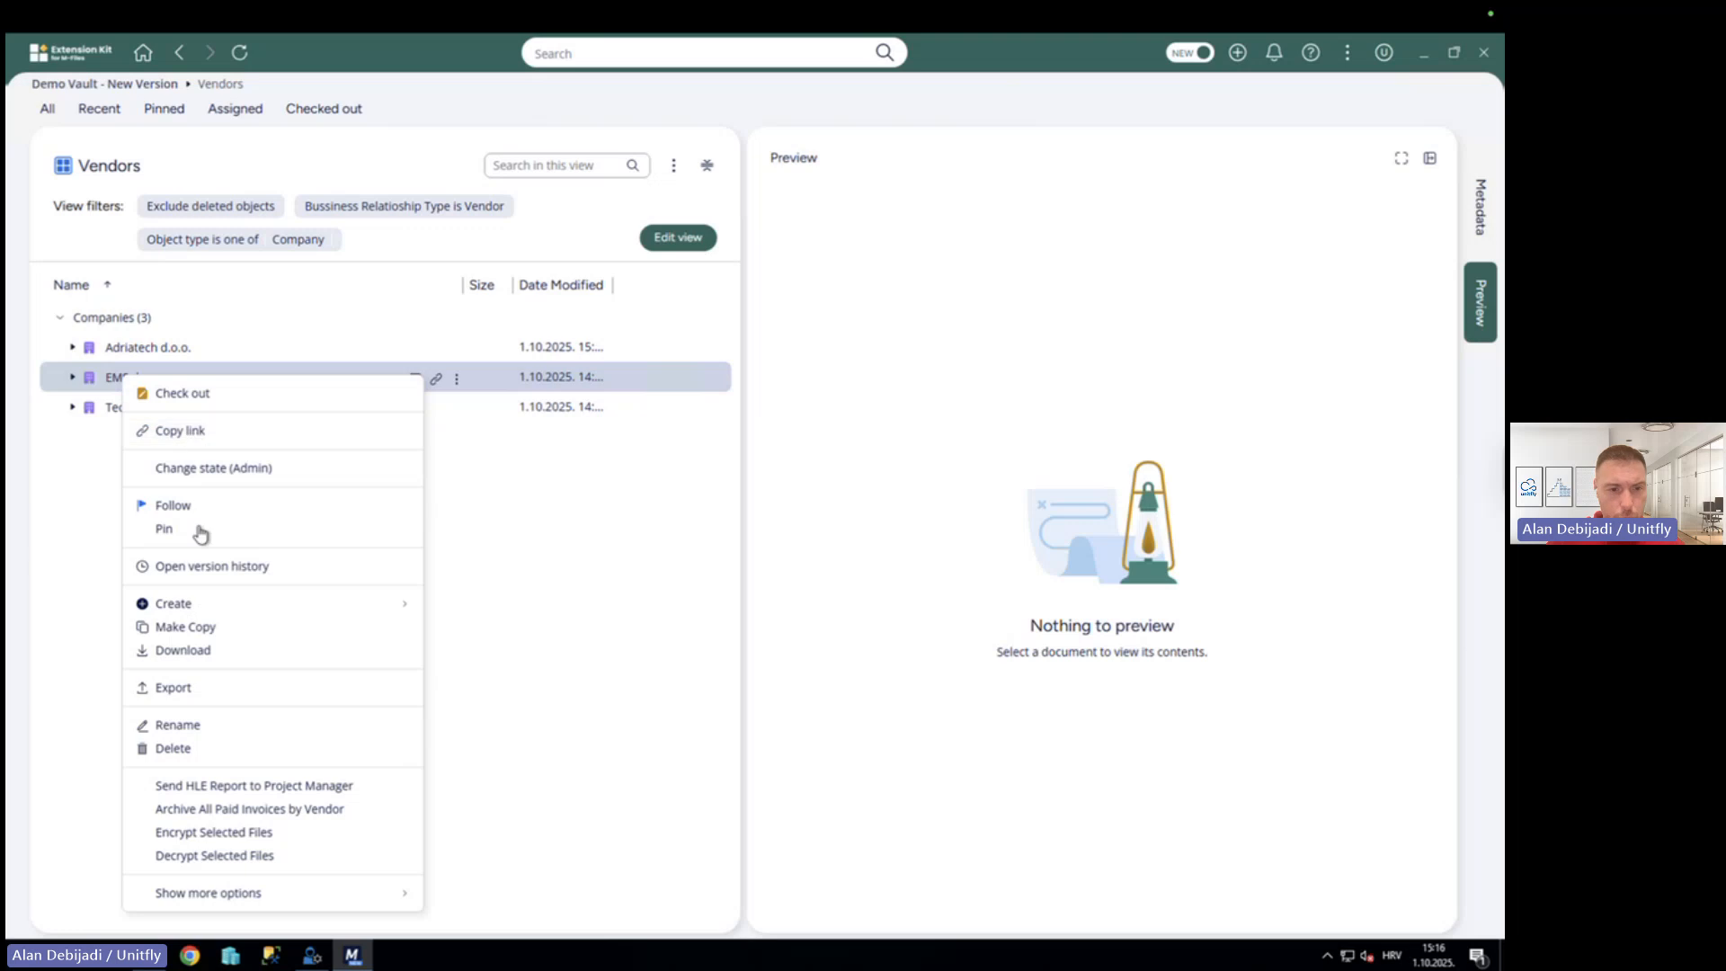
left_click(305, 811)
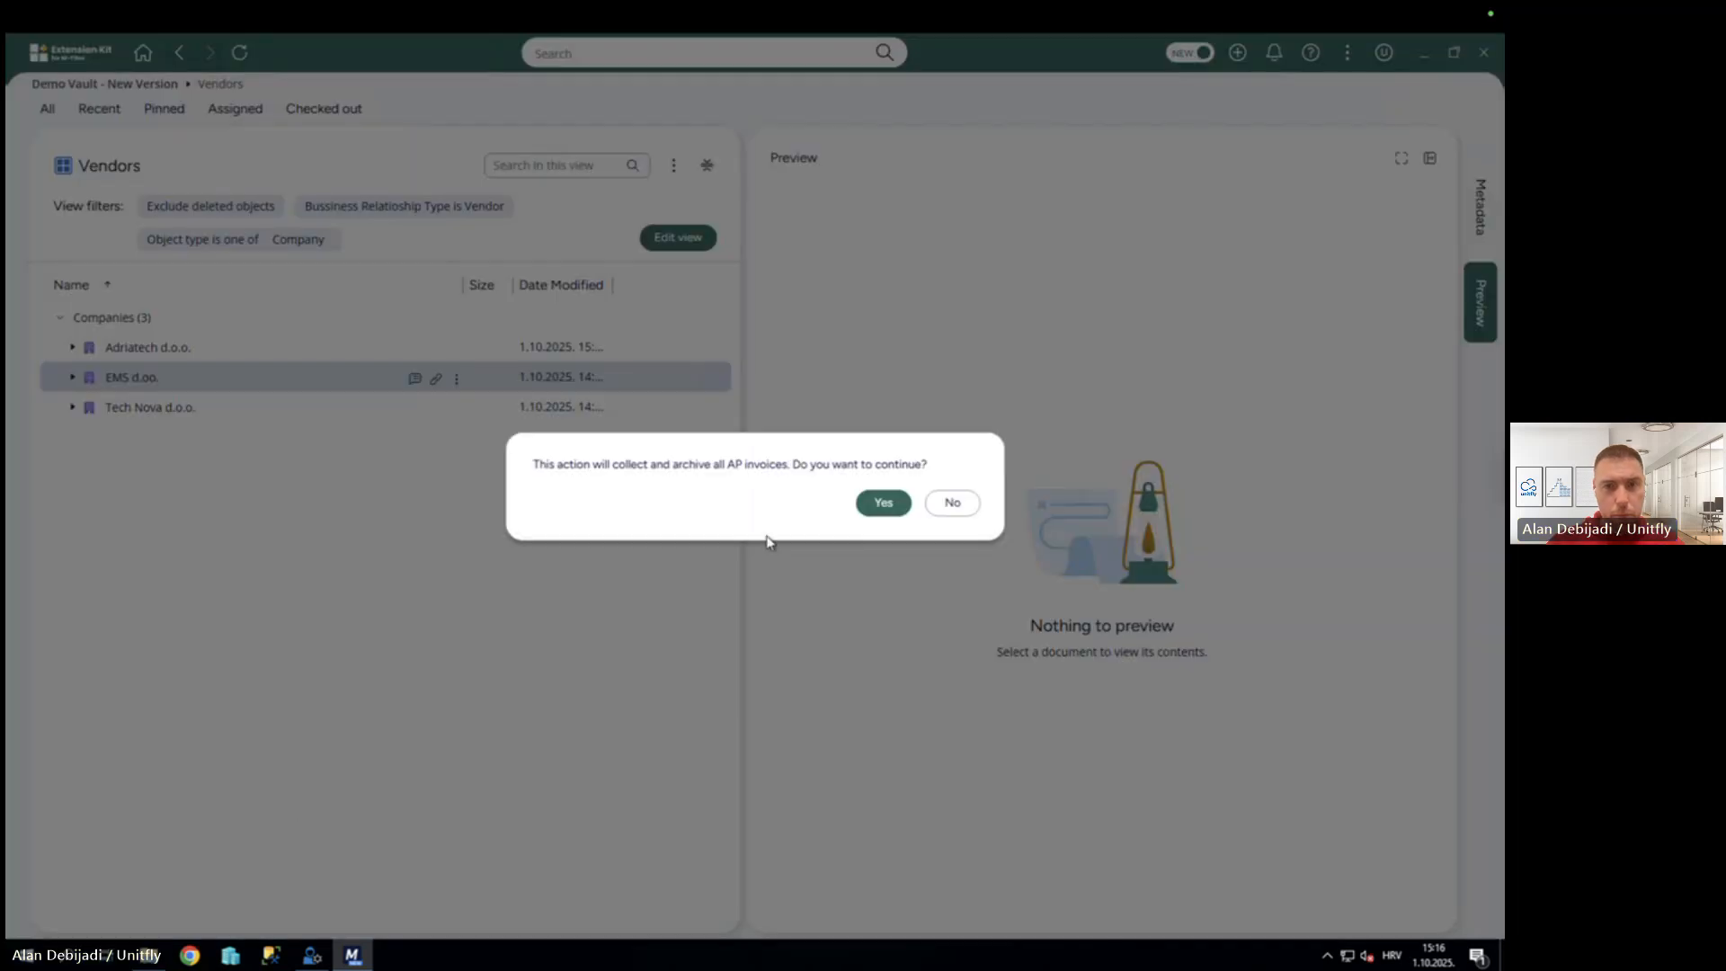
left_click(856, 504)
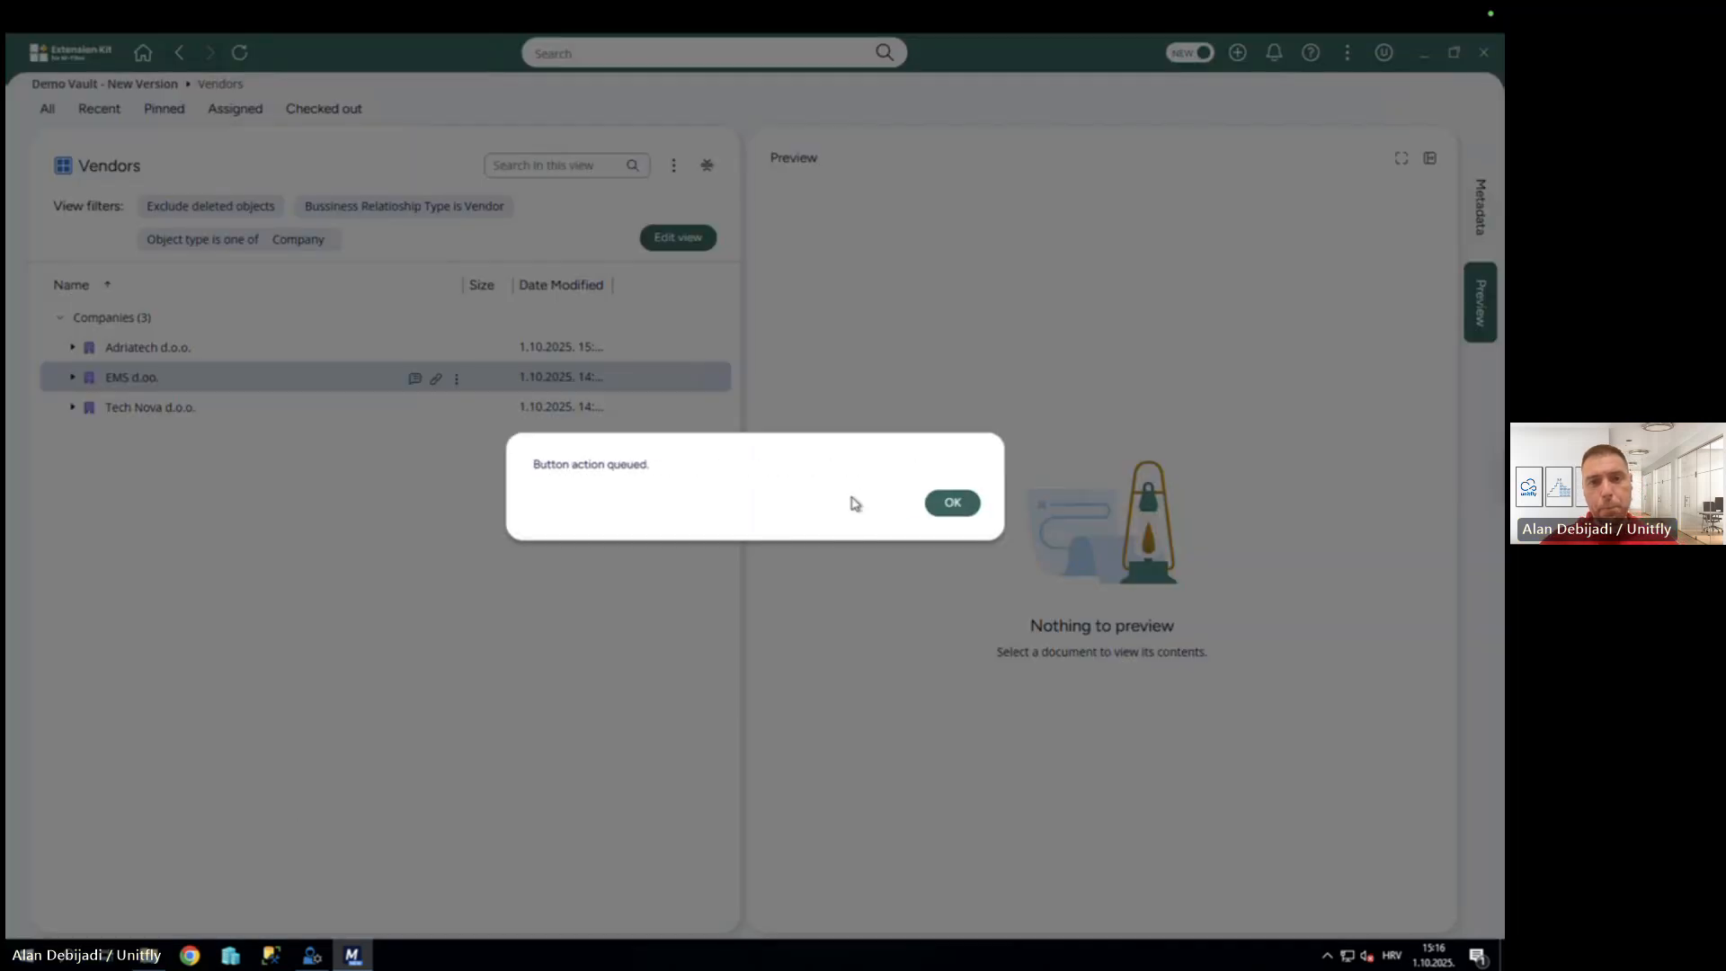
left_click(957, 505)
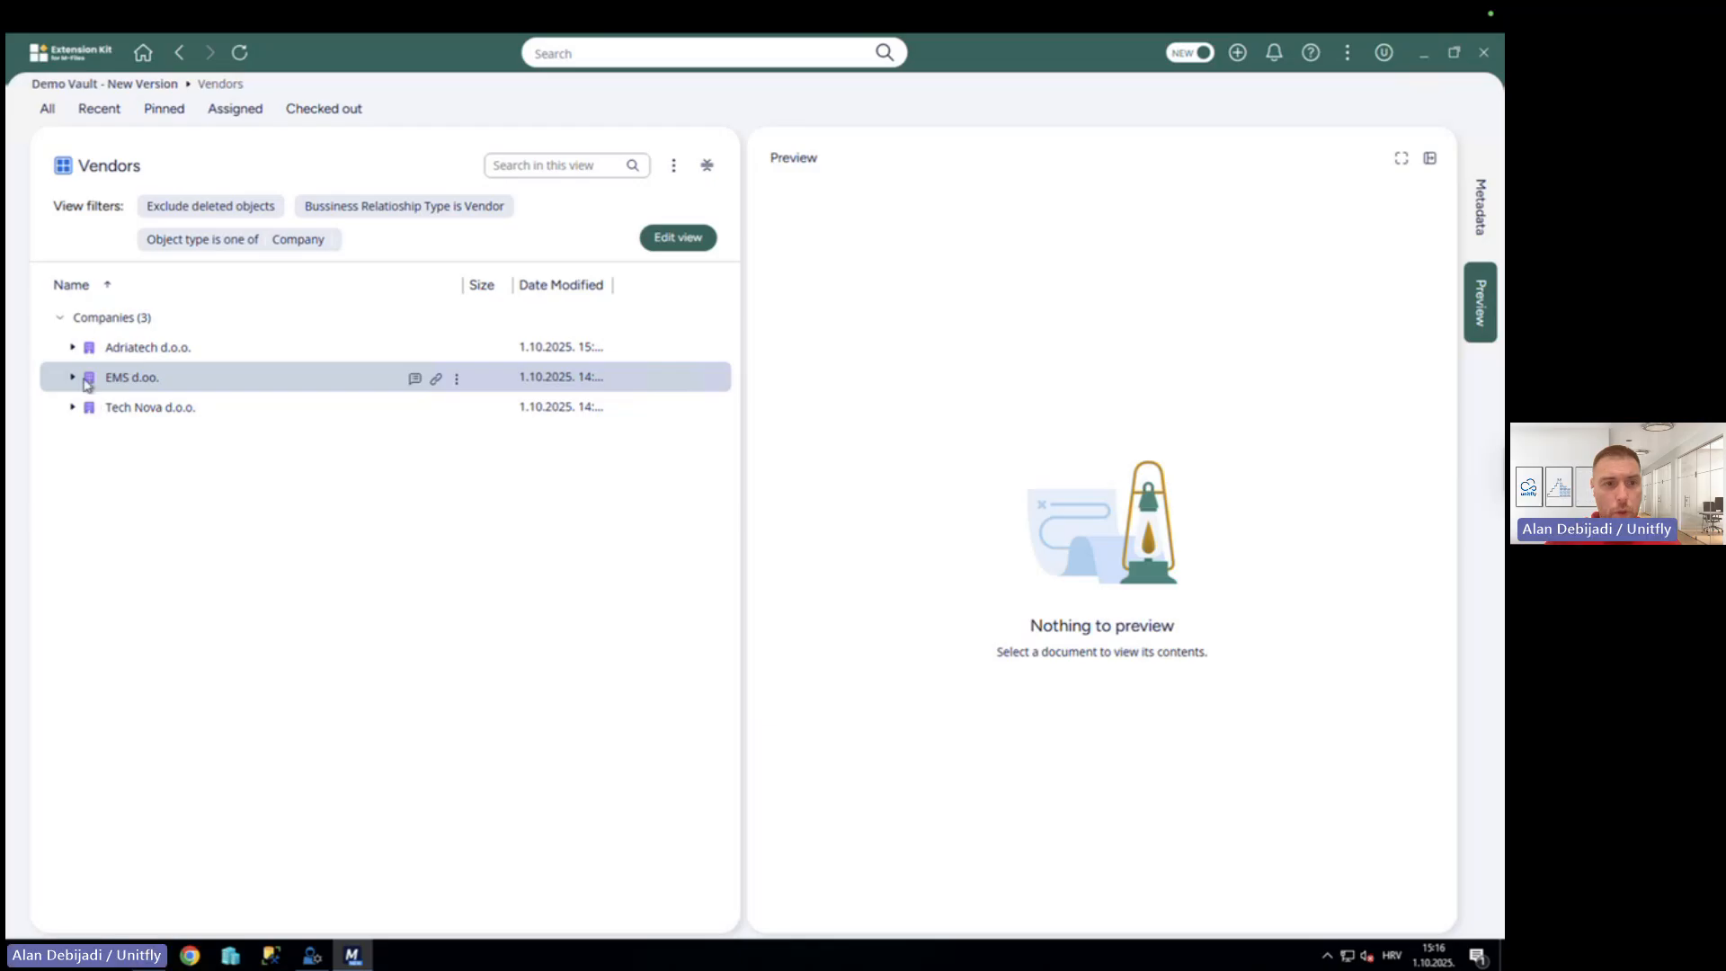
Expand EMS d.oo. and Tech Nova d.o.o., and try to open the EMS AP Invoice Archive.zip in read mode.
left_click(71, 378)
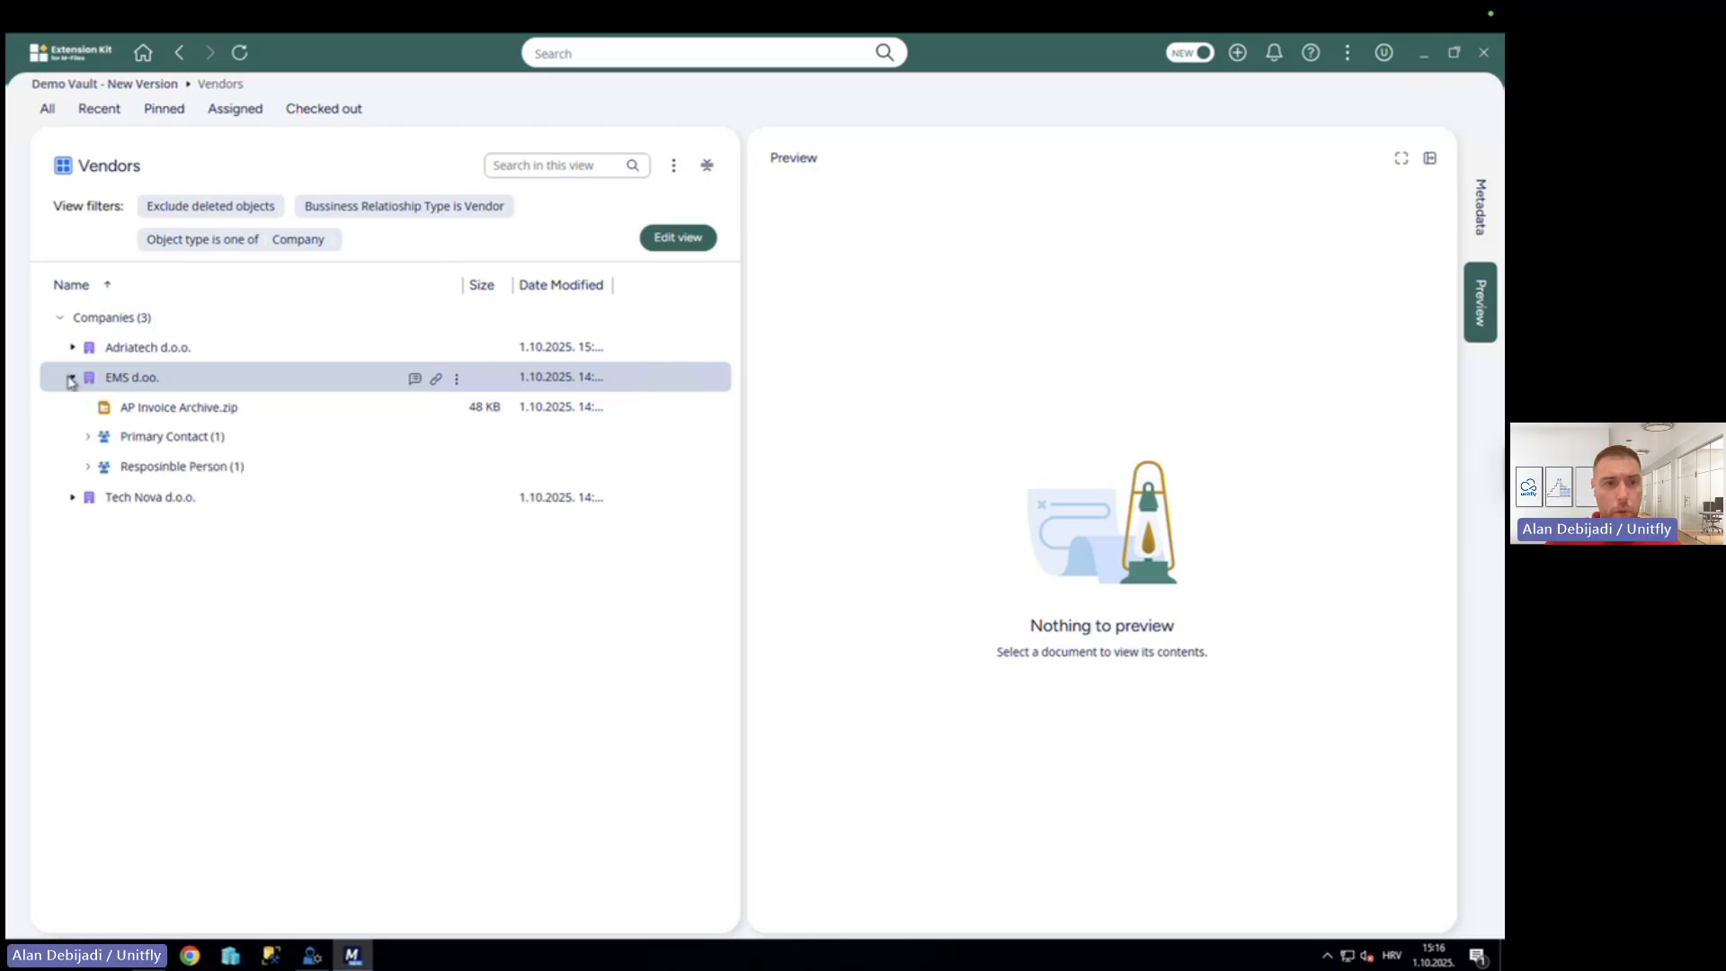
left_click(72, 498)
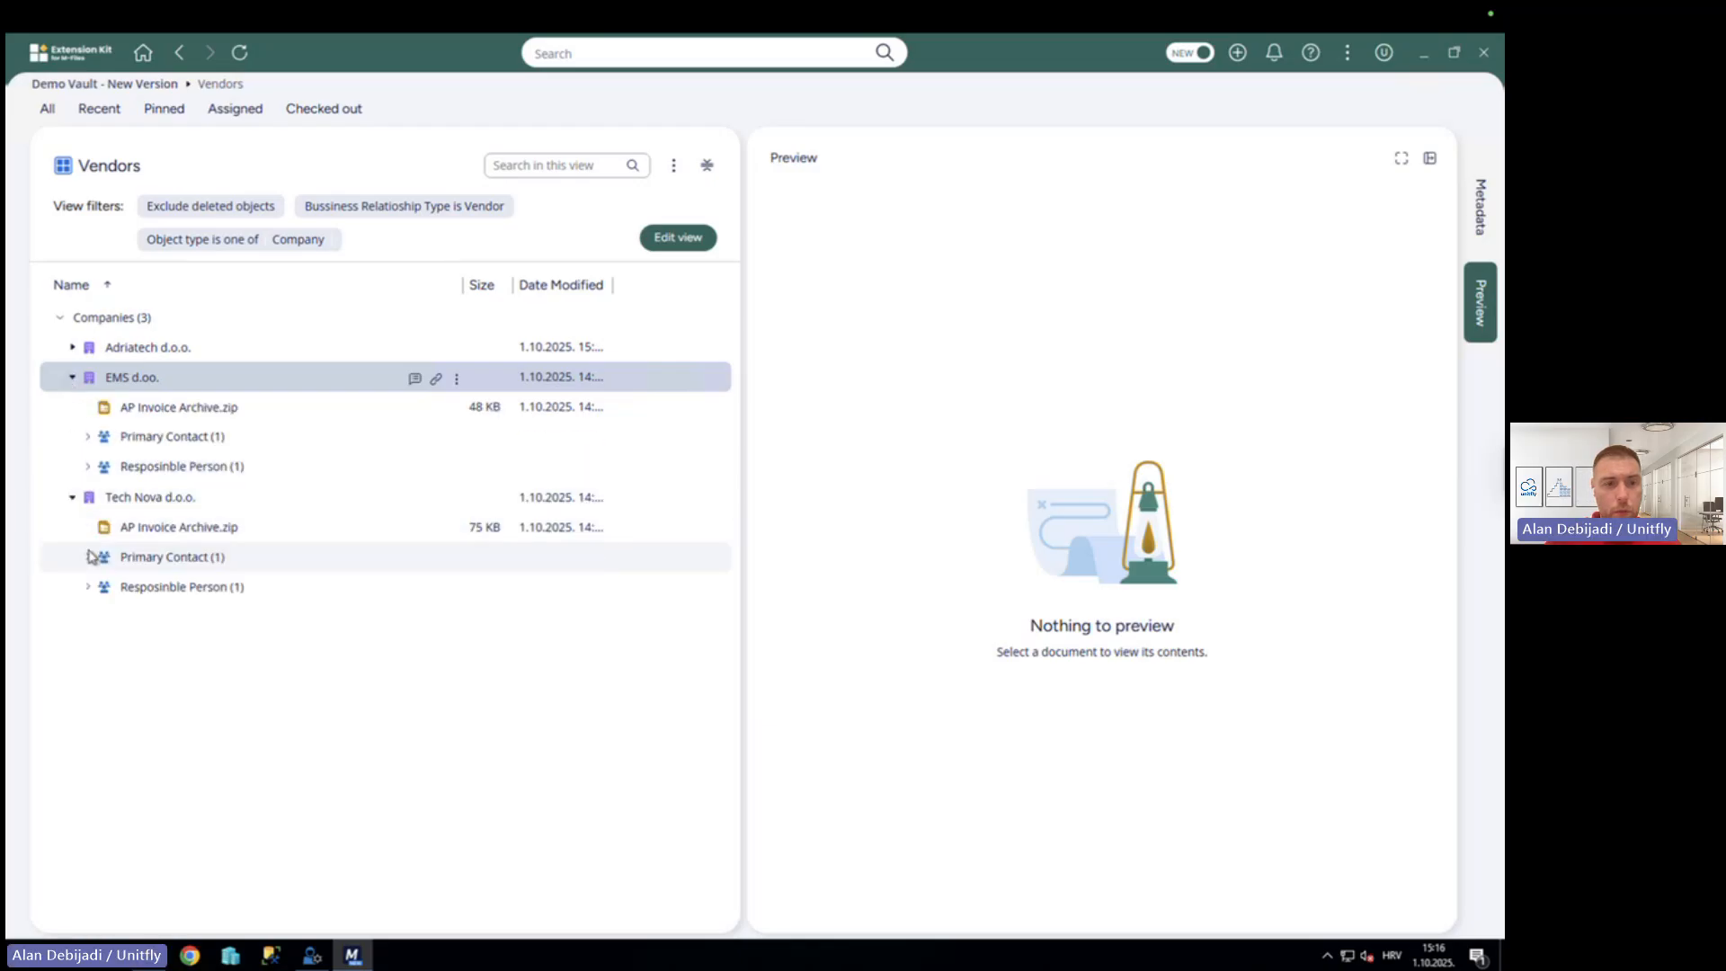
double_click(171, 409)
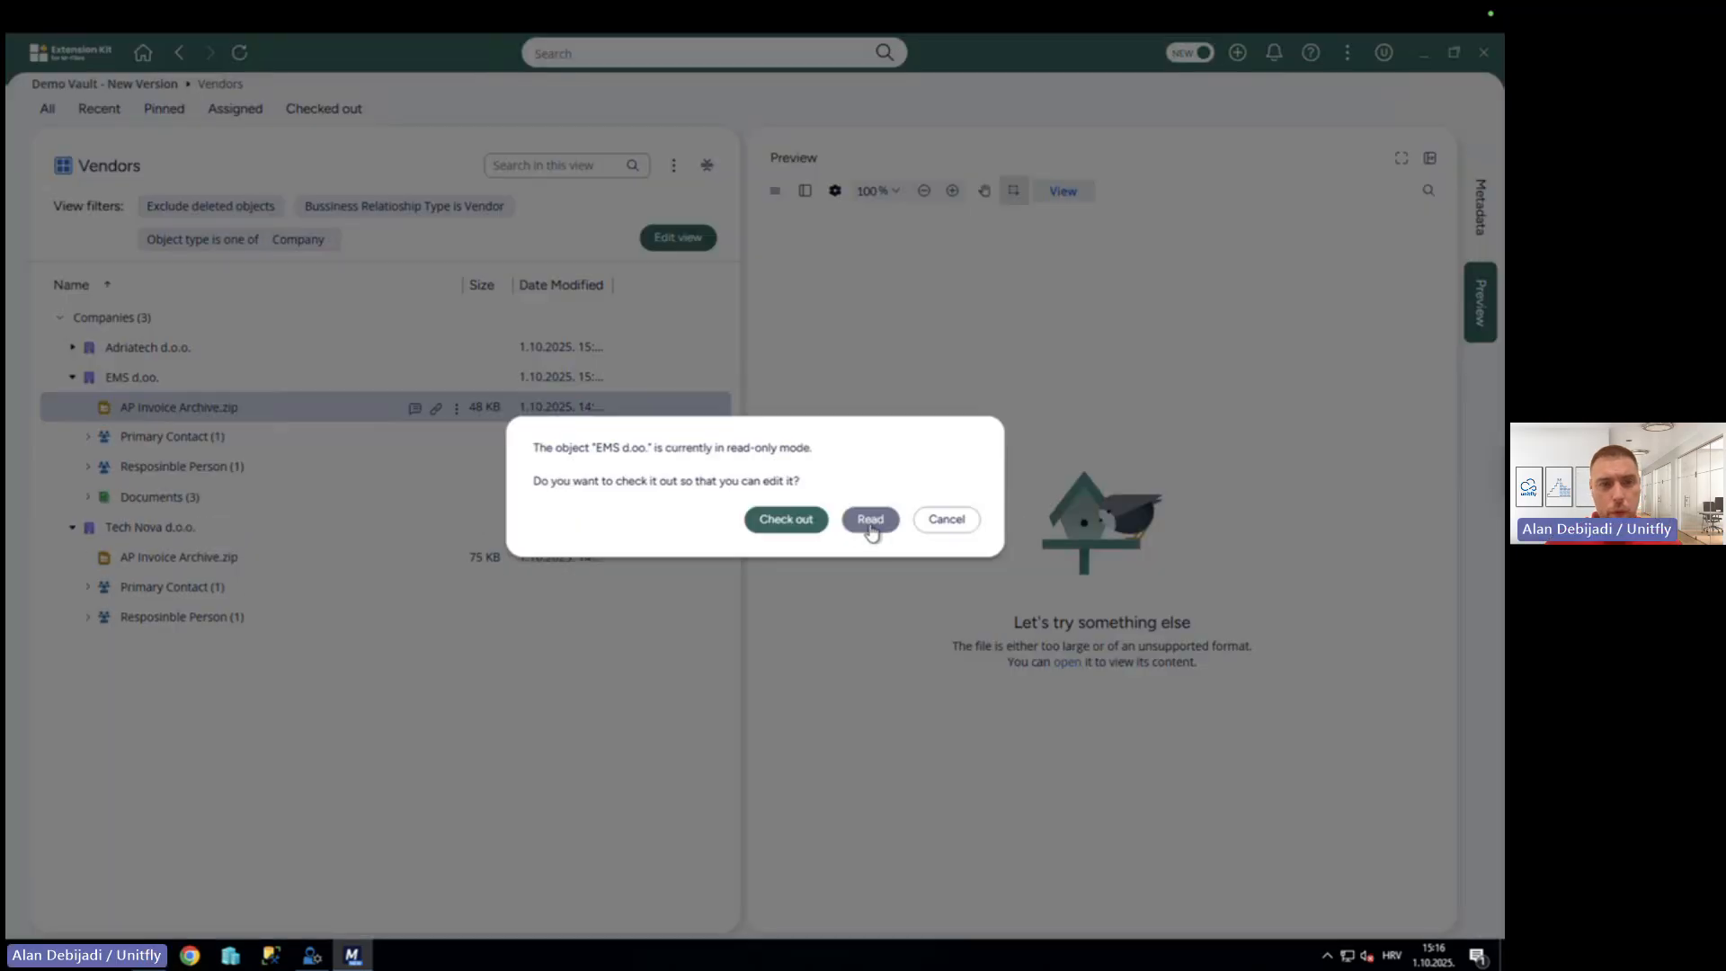
left_click(870, 523)
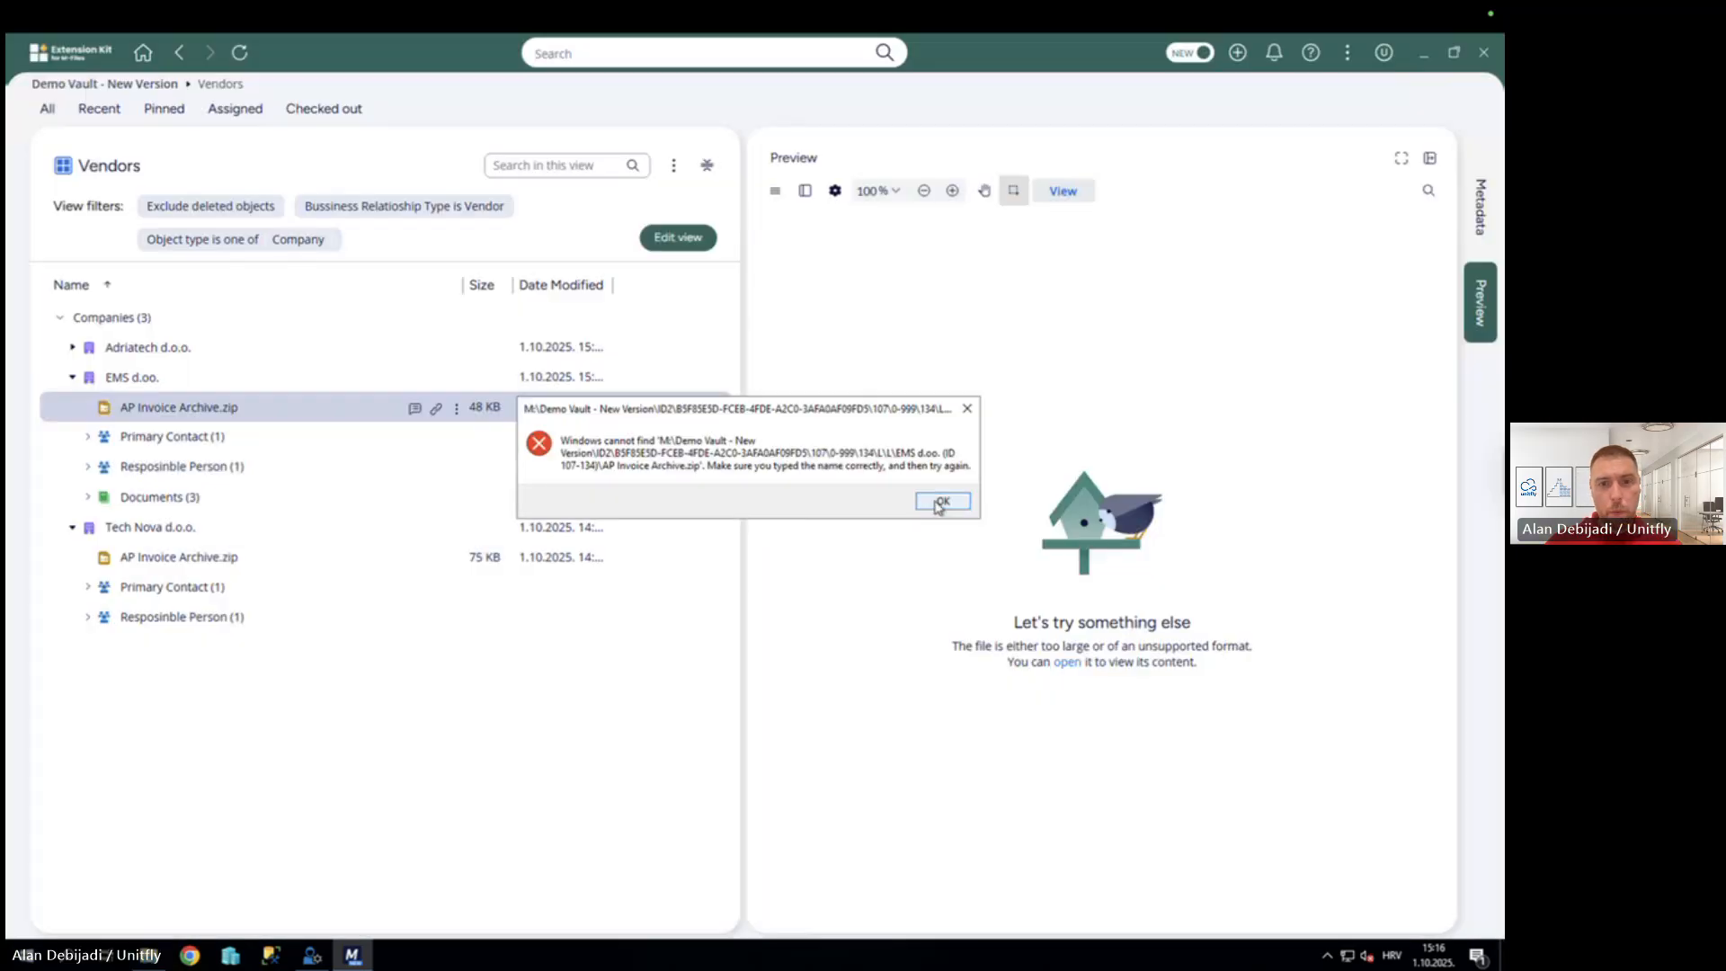
left_click(940, 503)
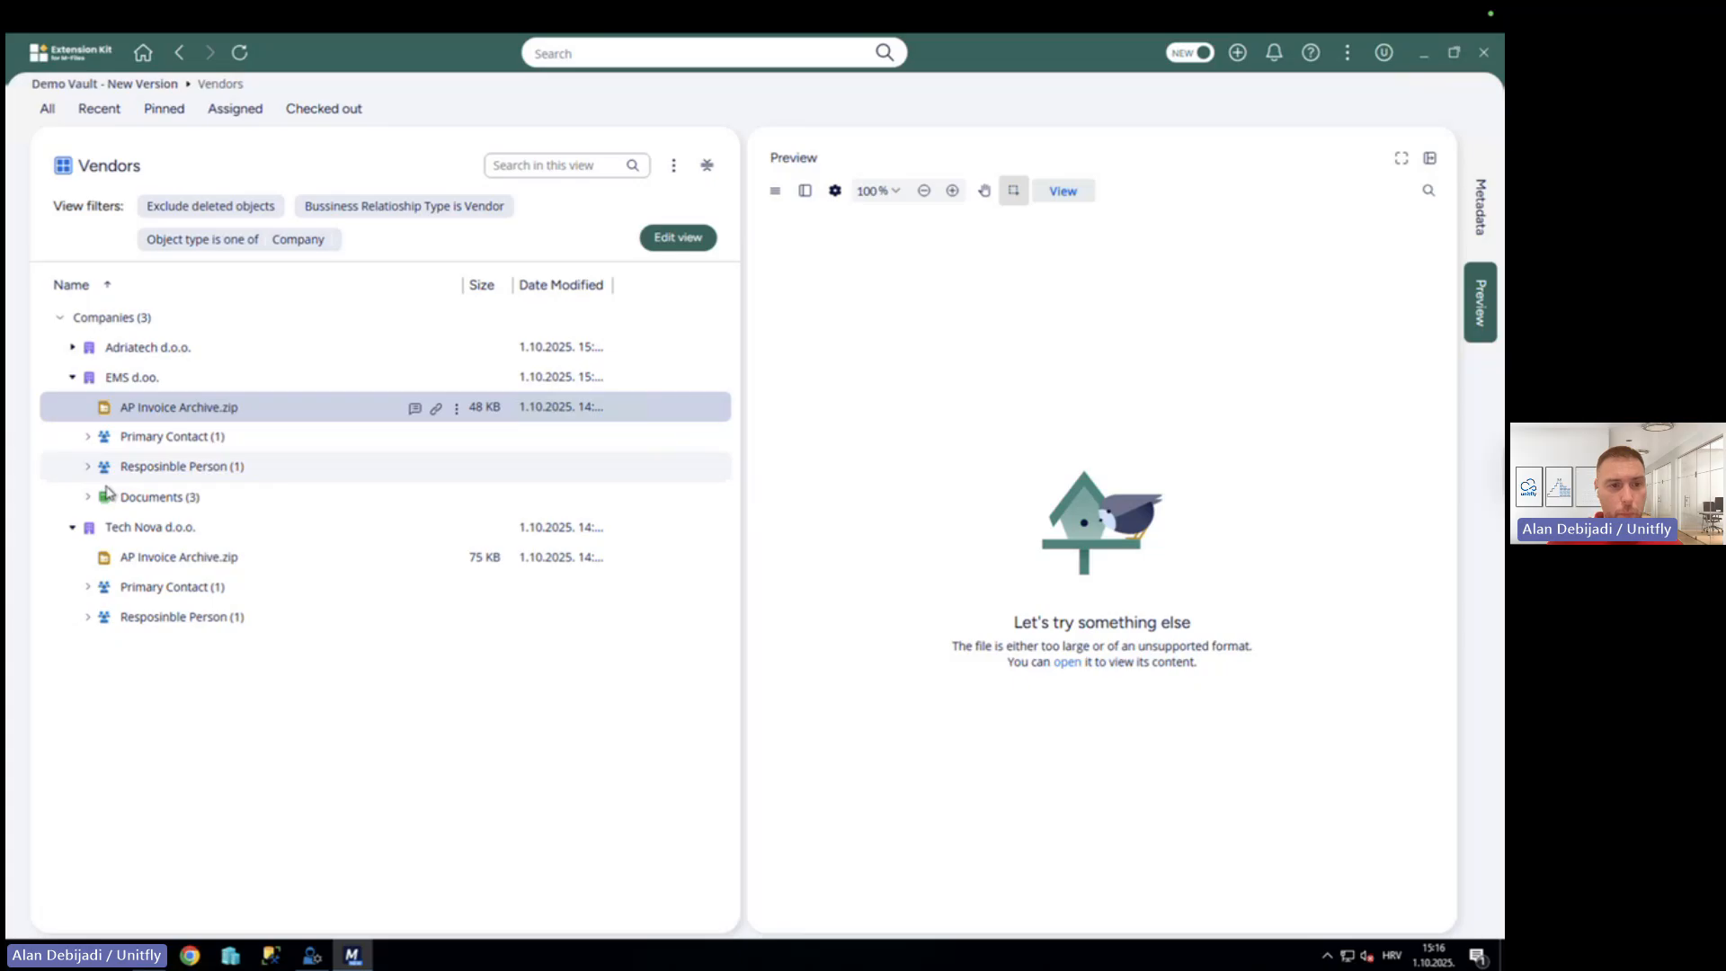
Expand the Documents group under EMS d.oo. and preview EMS_Invoice_09092025.pdf.
double_click(106, 492)
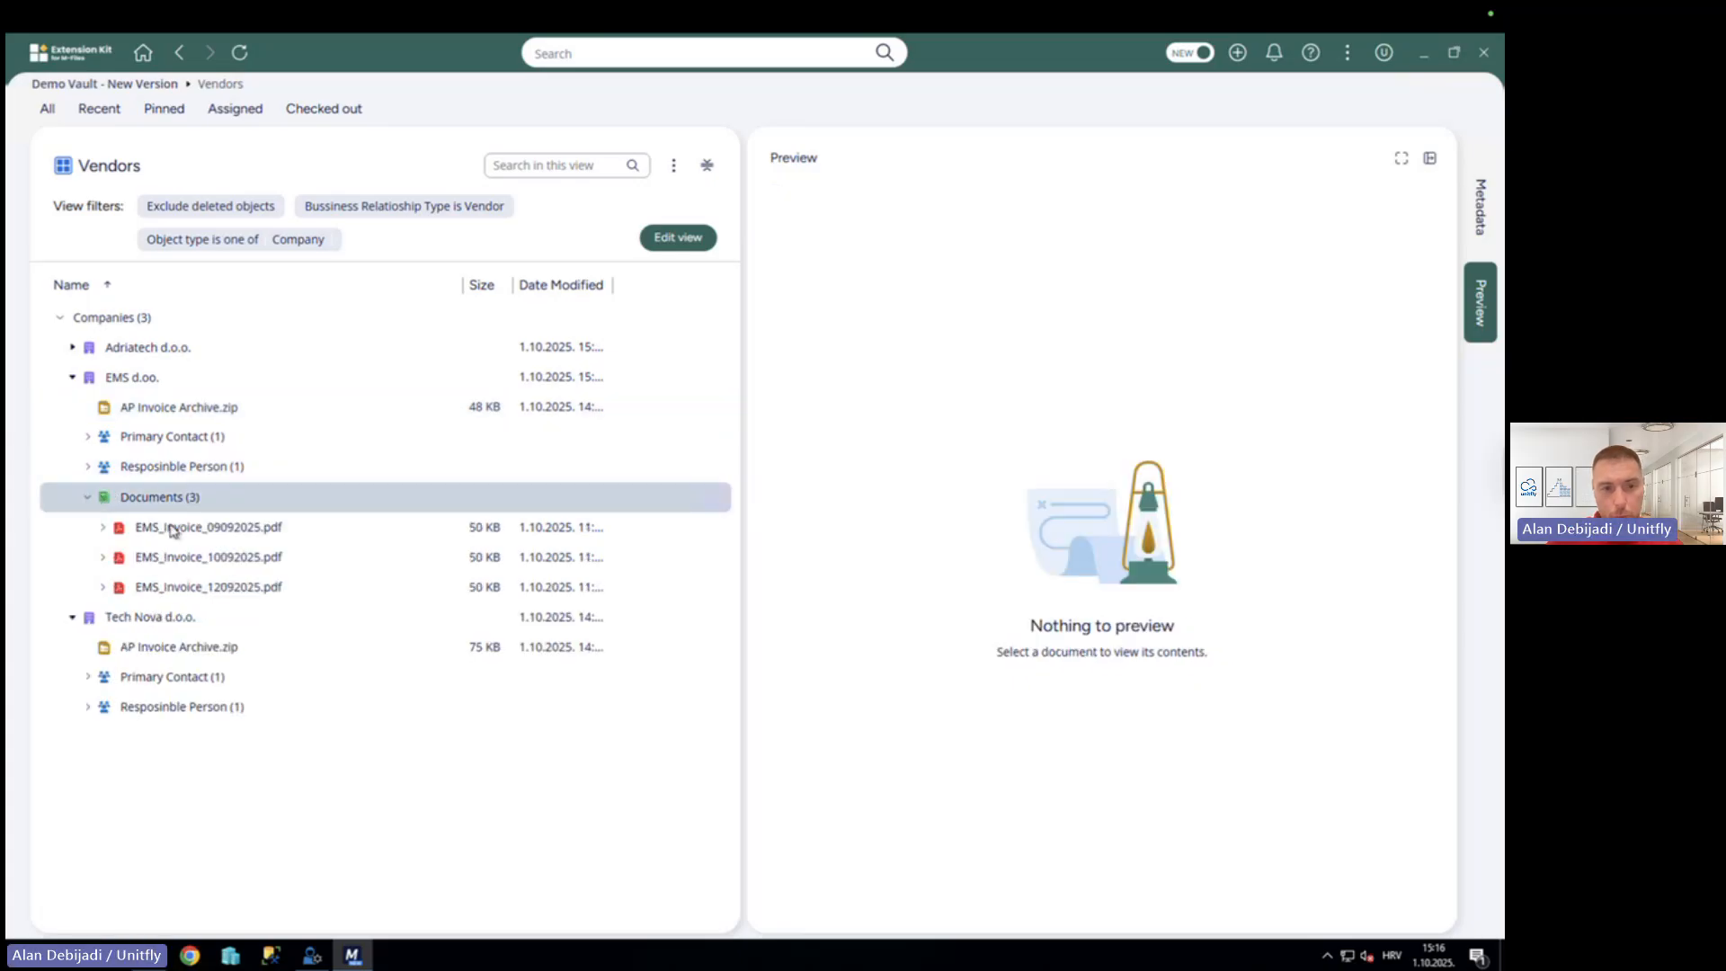
left_click(181, 531)
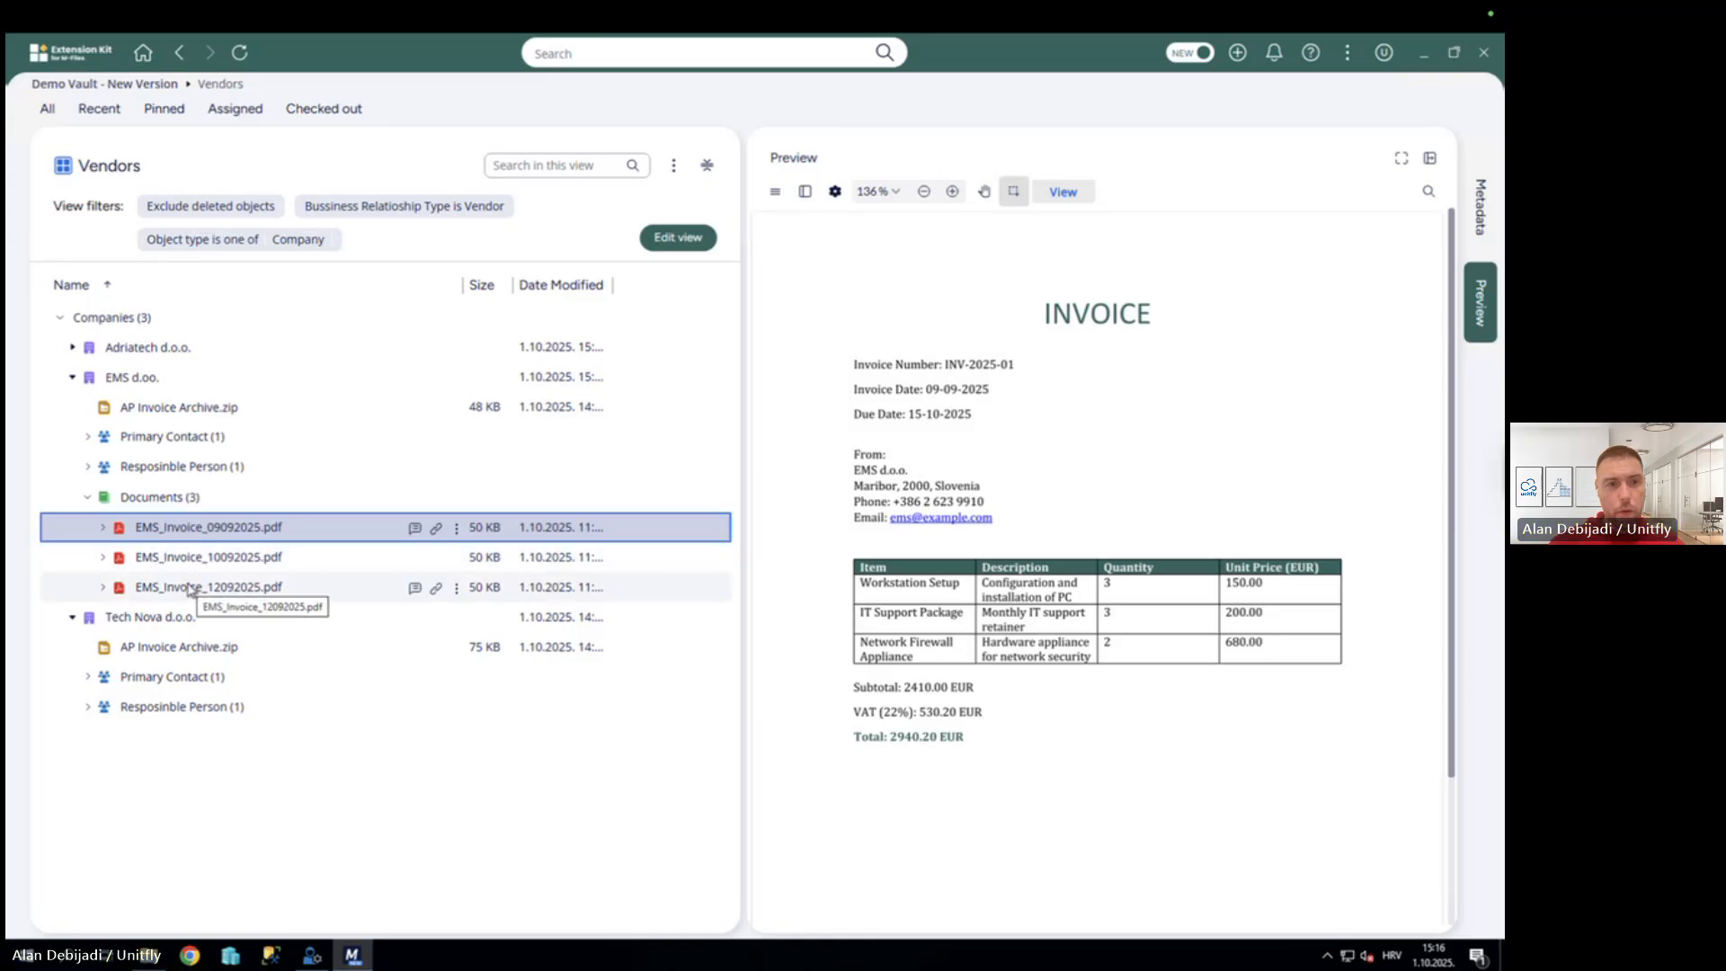
right_click(123, 379)
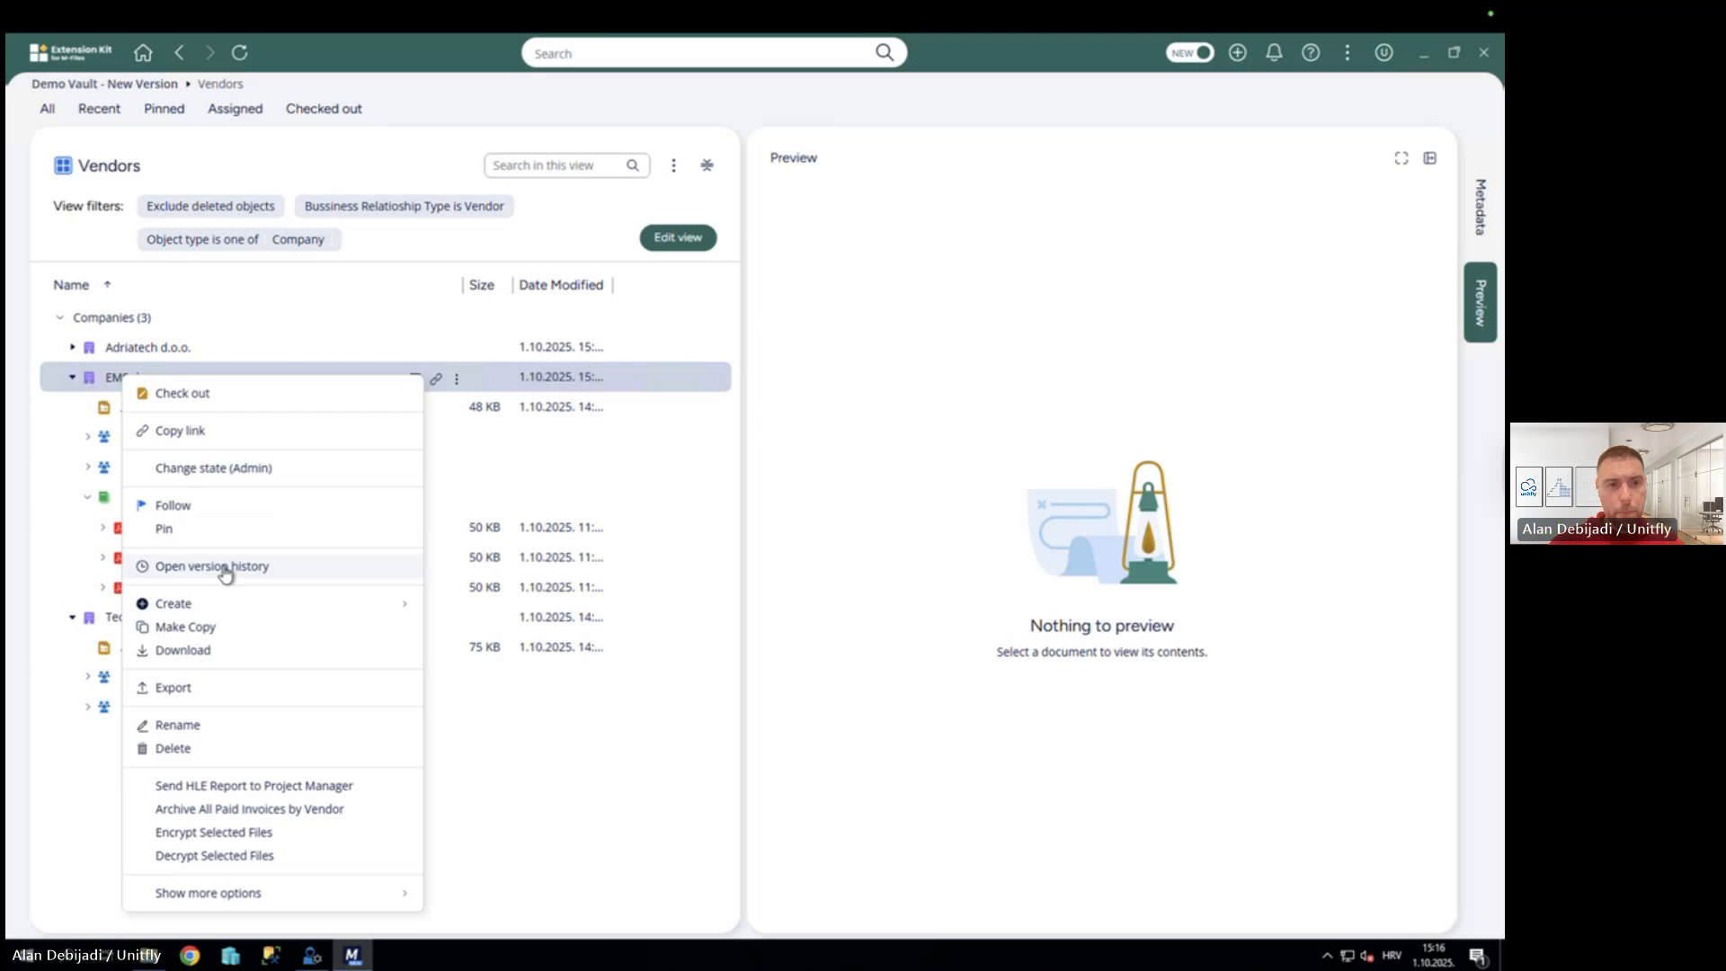
left_click(224, 386)
Try to download the EMS d.oo. AP Invoice Archive.zip to the Downloads folder and check that folder in File Explorer.
right_click(186, 400)
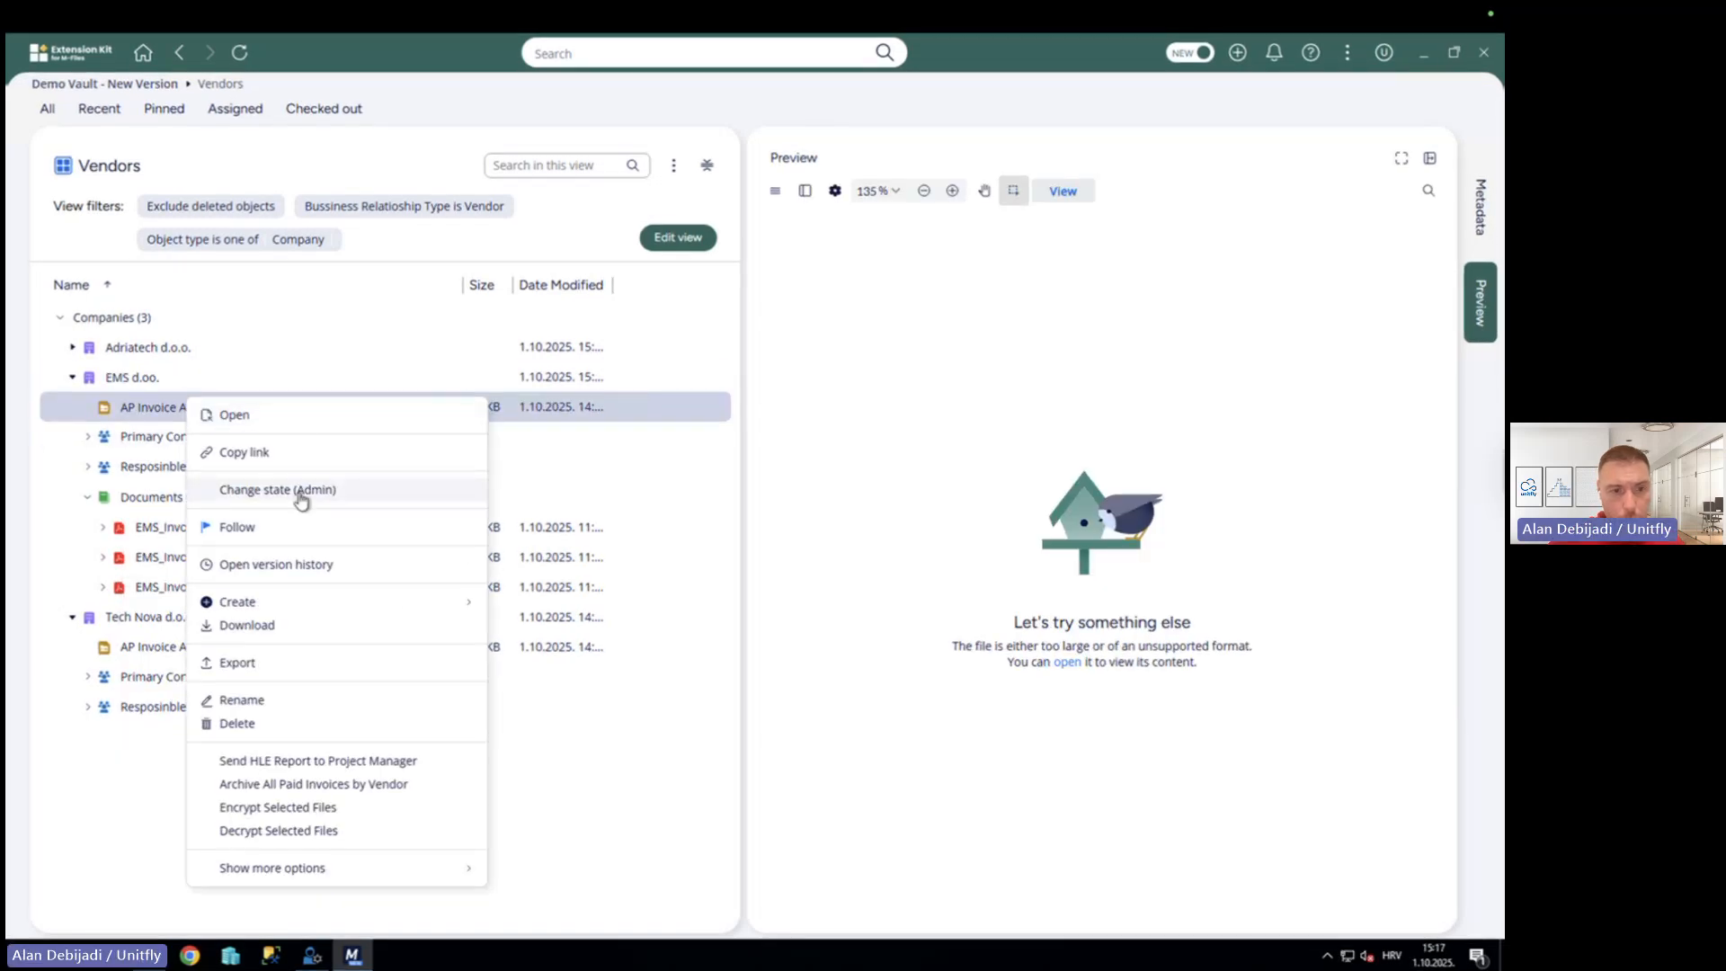
left_click(248, 626)
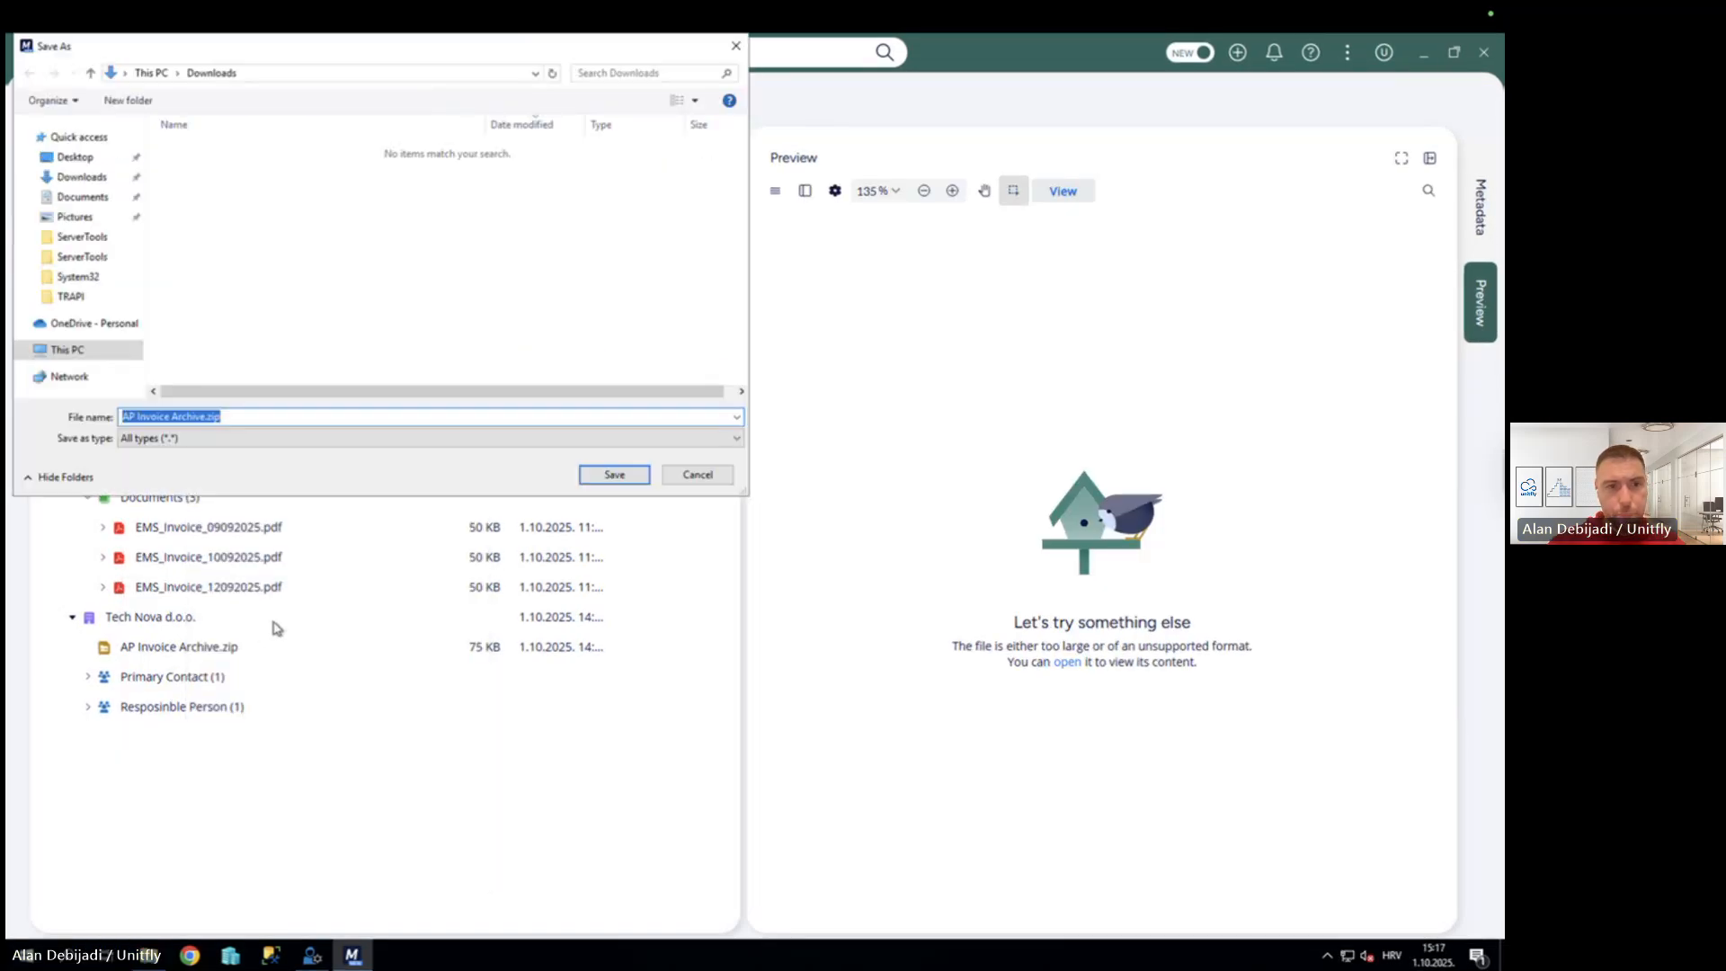
left_click(615, 476)
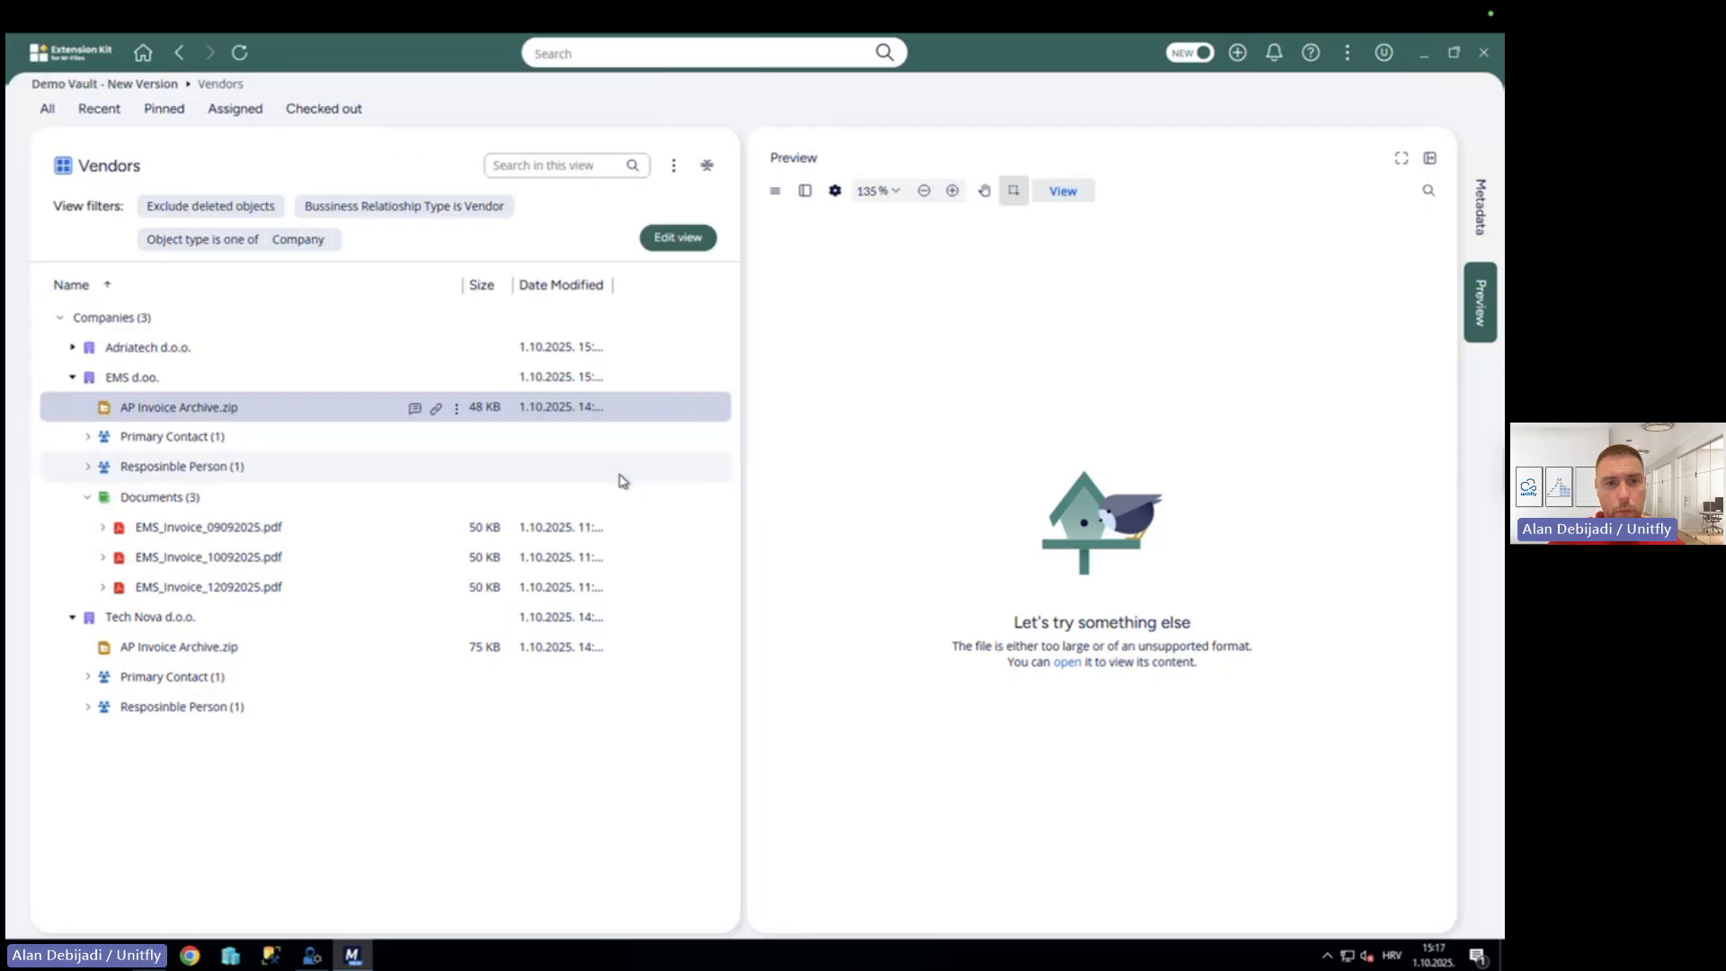
left_click(150, 955)
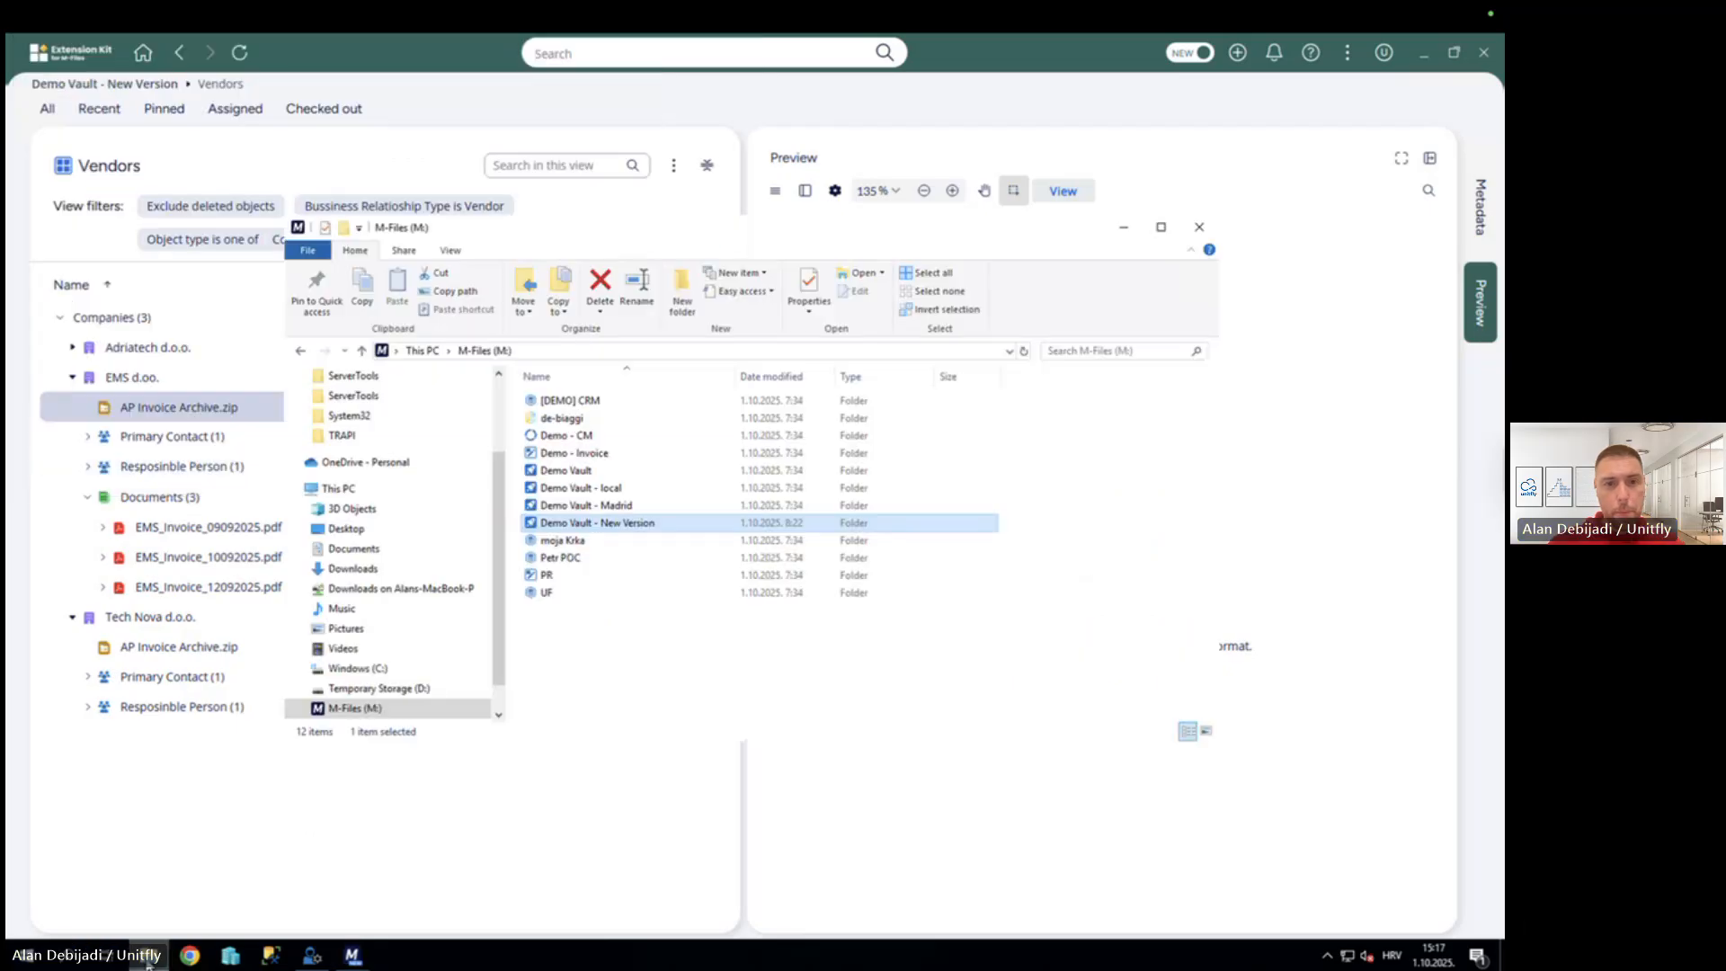
left_click(364, 569)
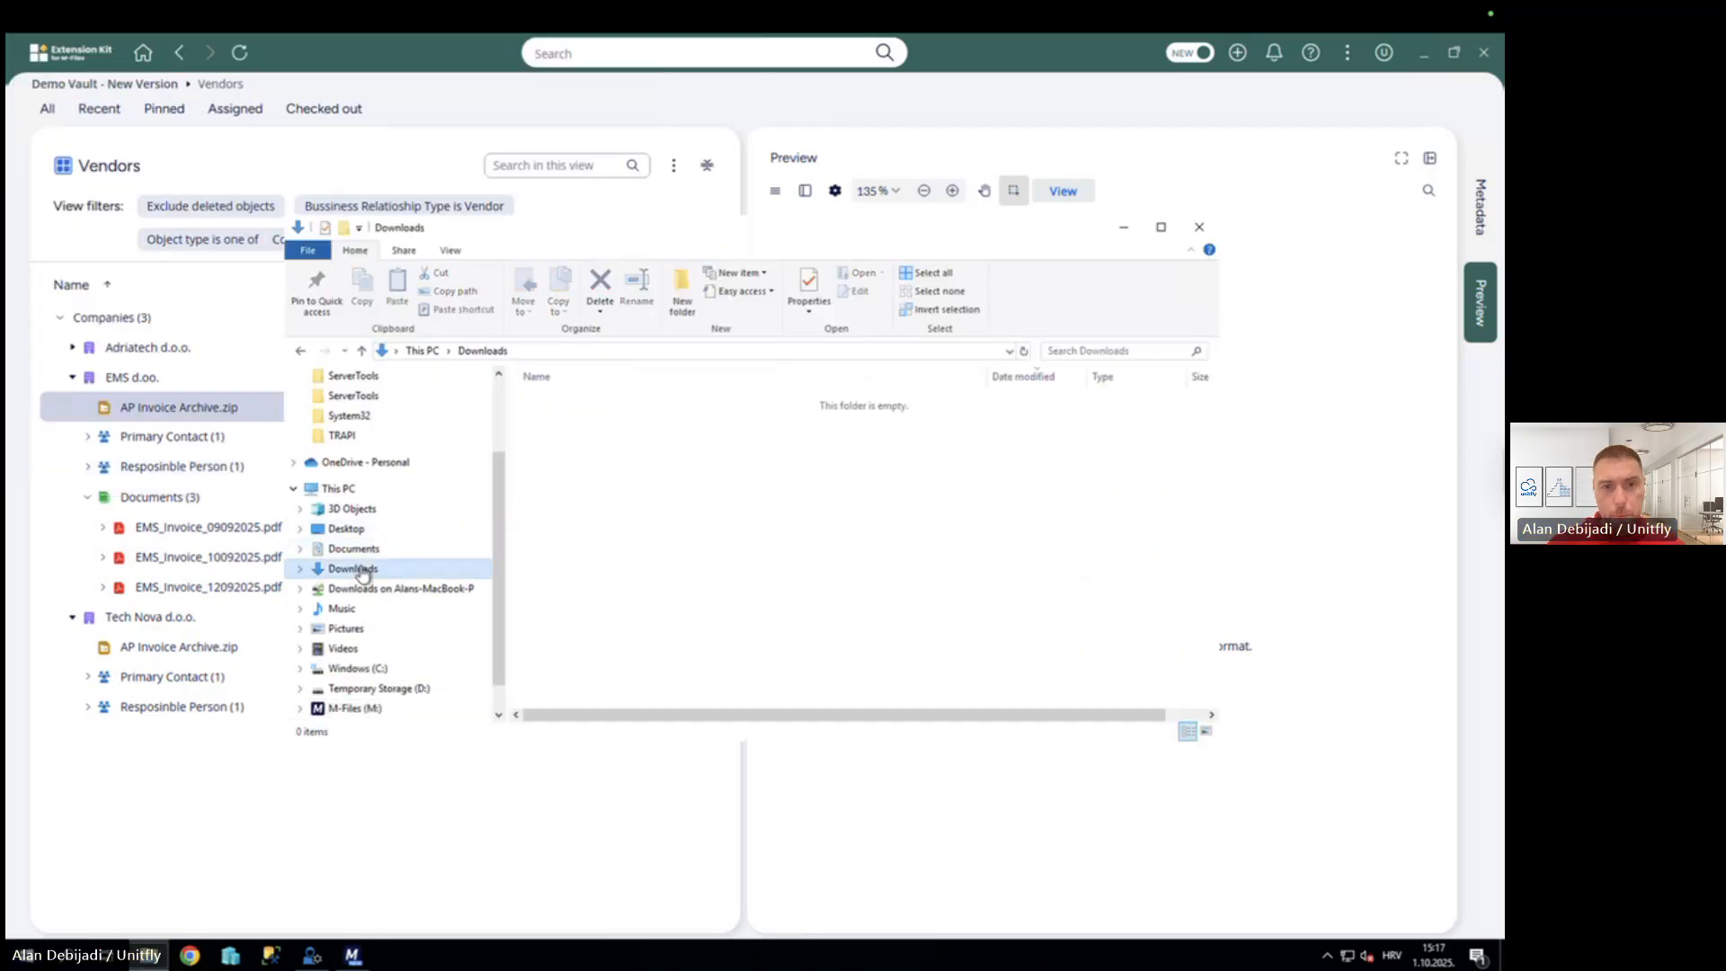
Retry downloading the EMS d.oo. AP Invoice Archive.zip, reopen Downloads in File Explorer and return to M-Files.
right_click(153, 410)
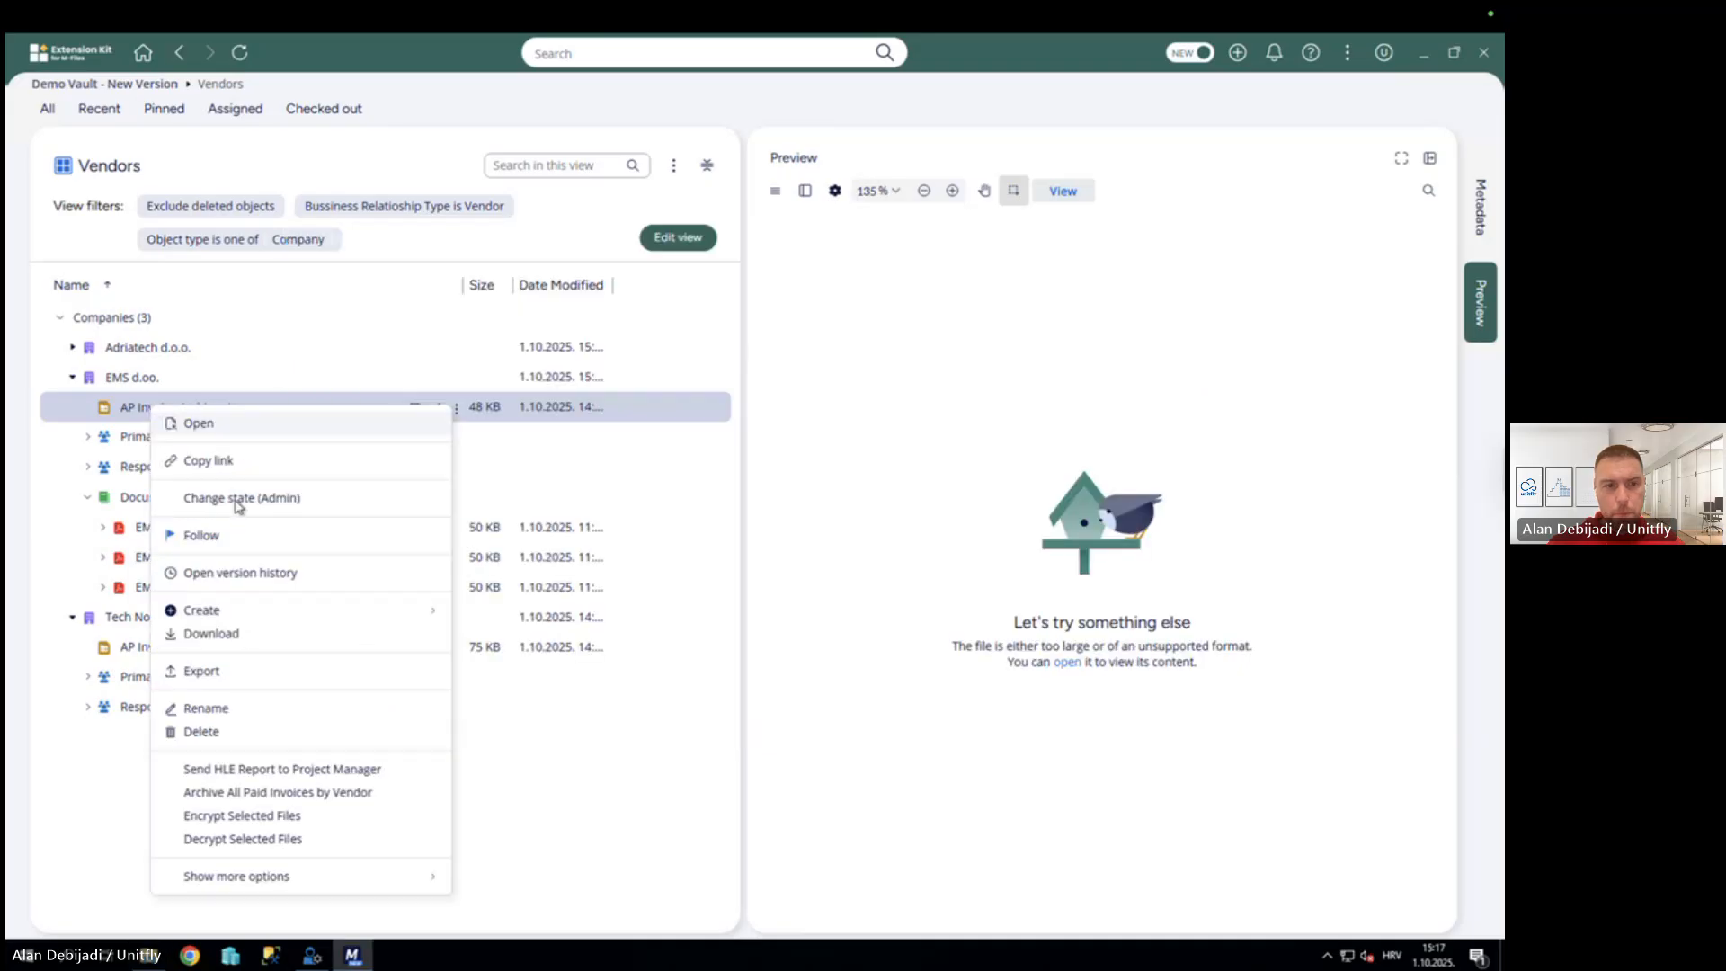
left_click(235, 638)
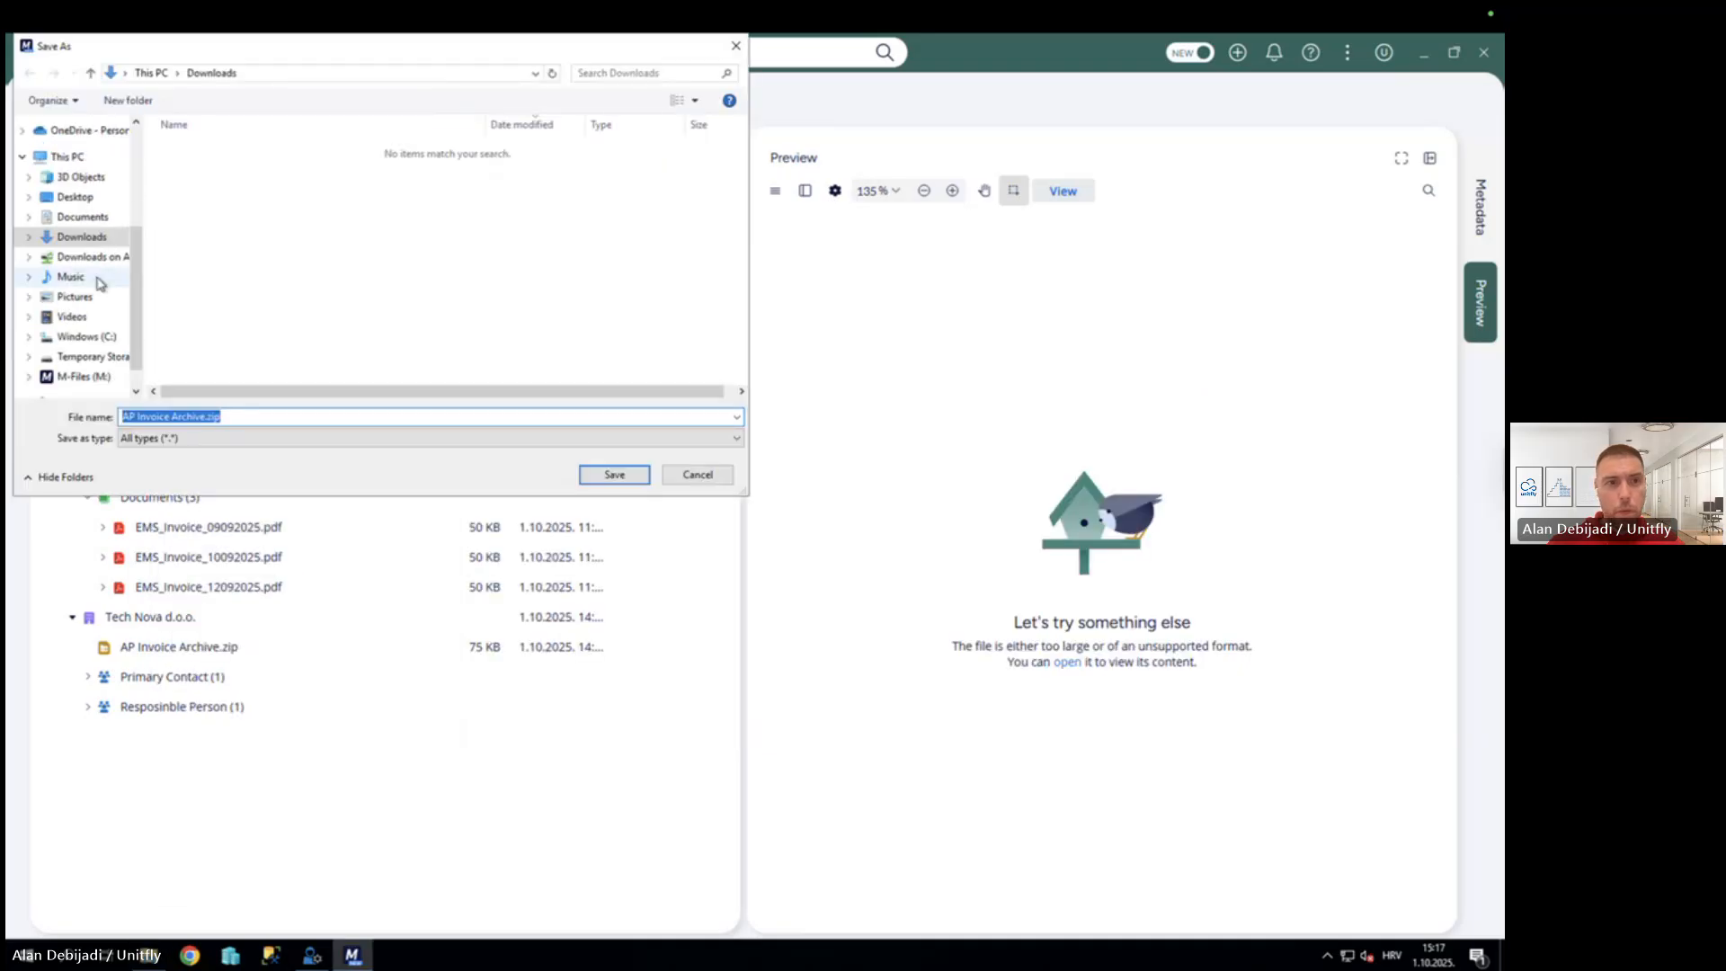
left_click(615, 476)
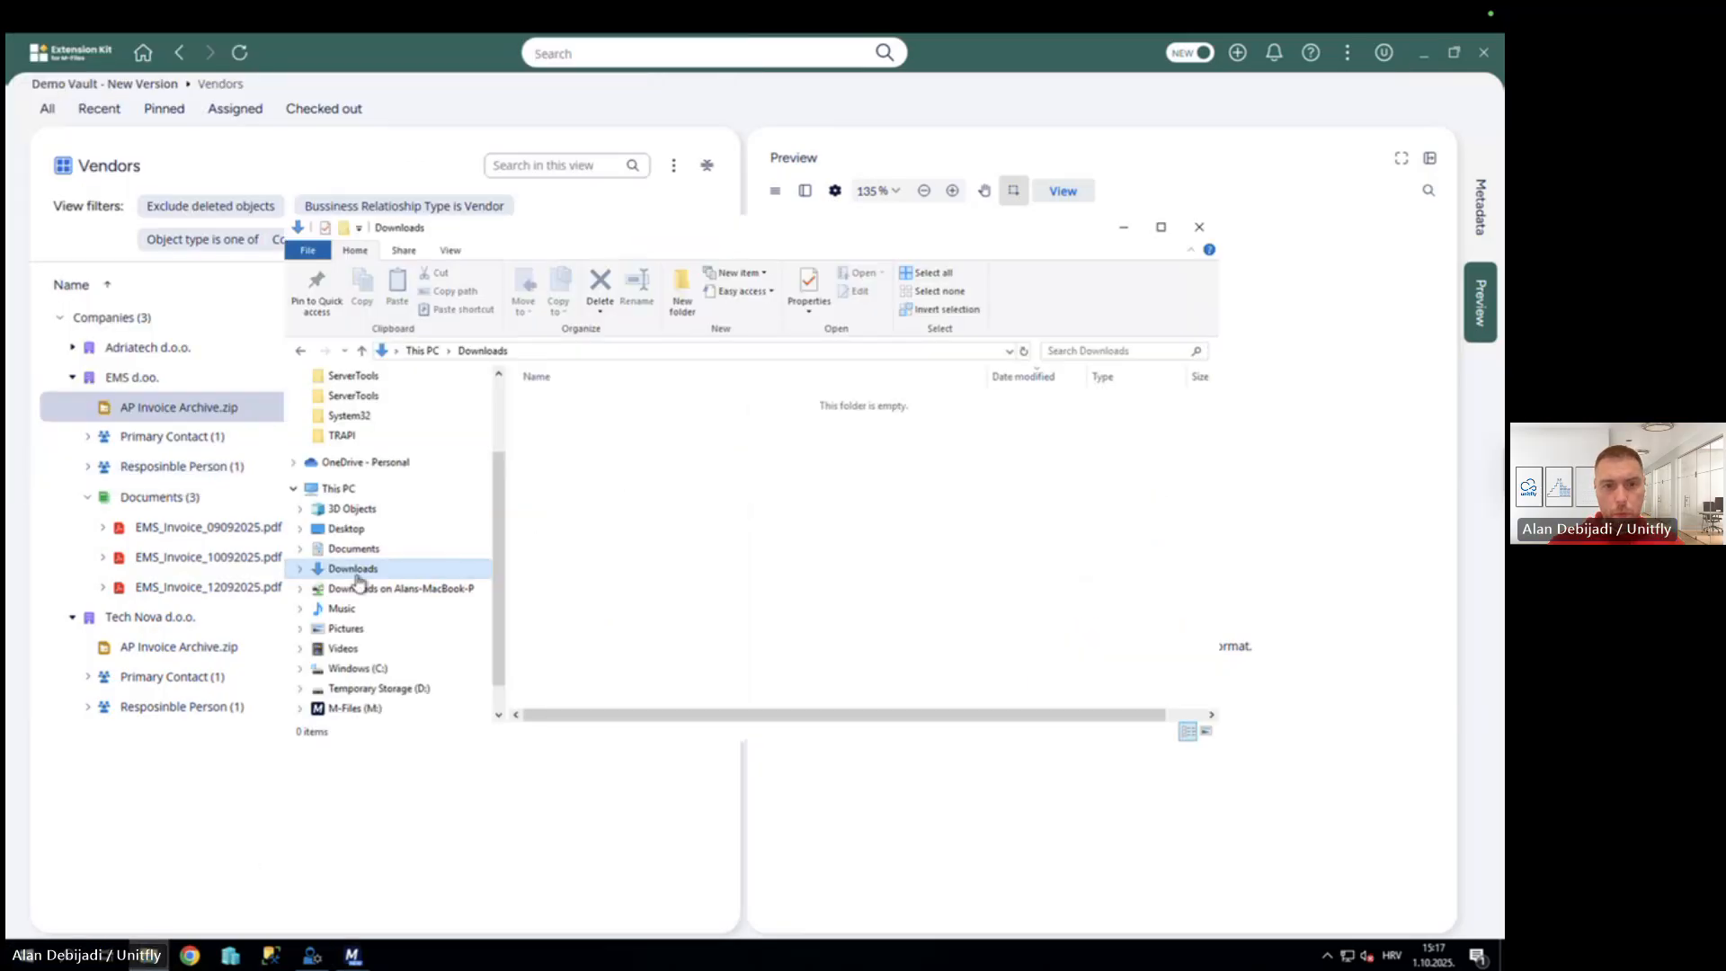
left_click(337, 490)
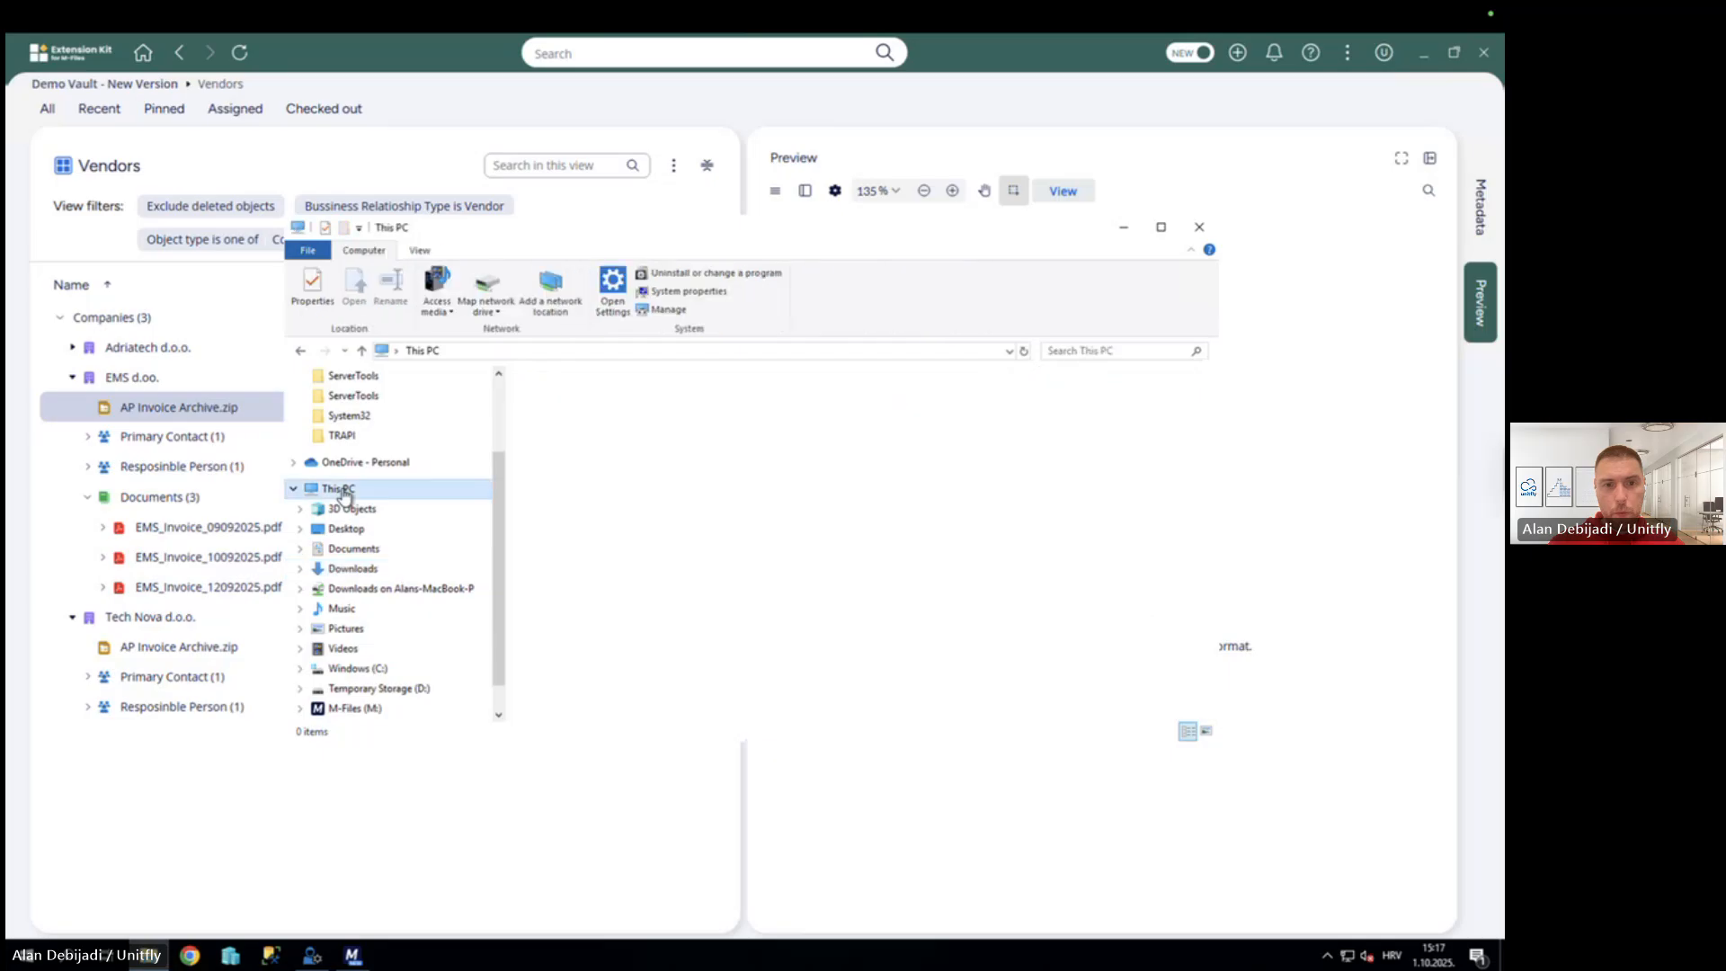
left_click(351, 568)
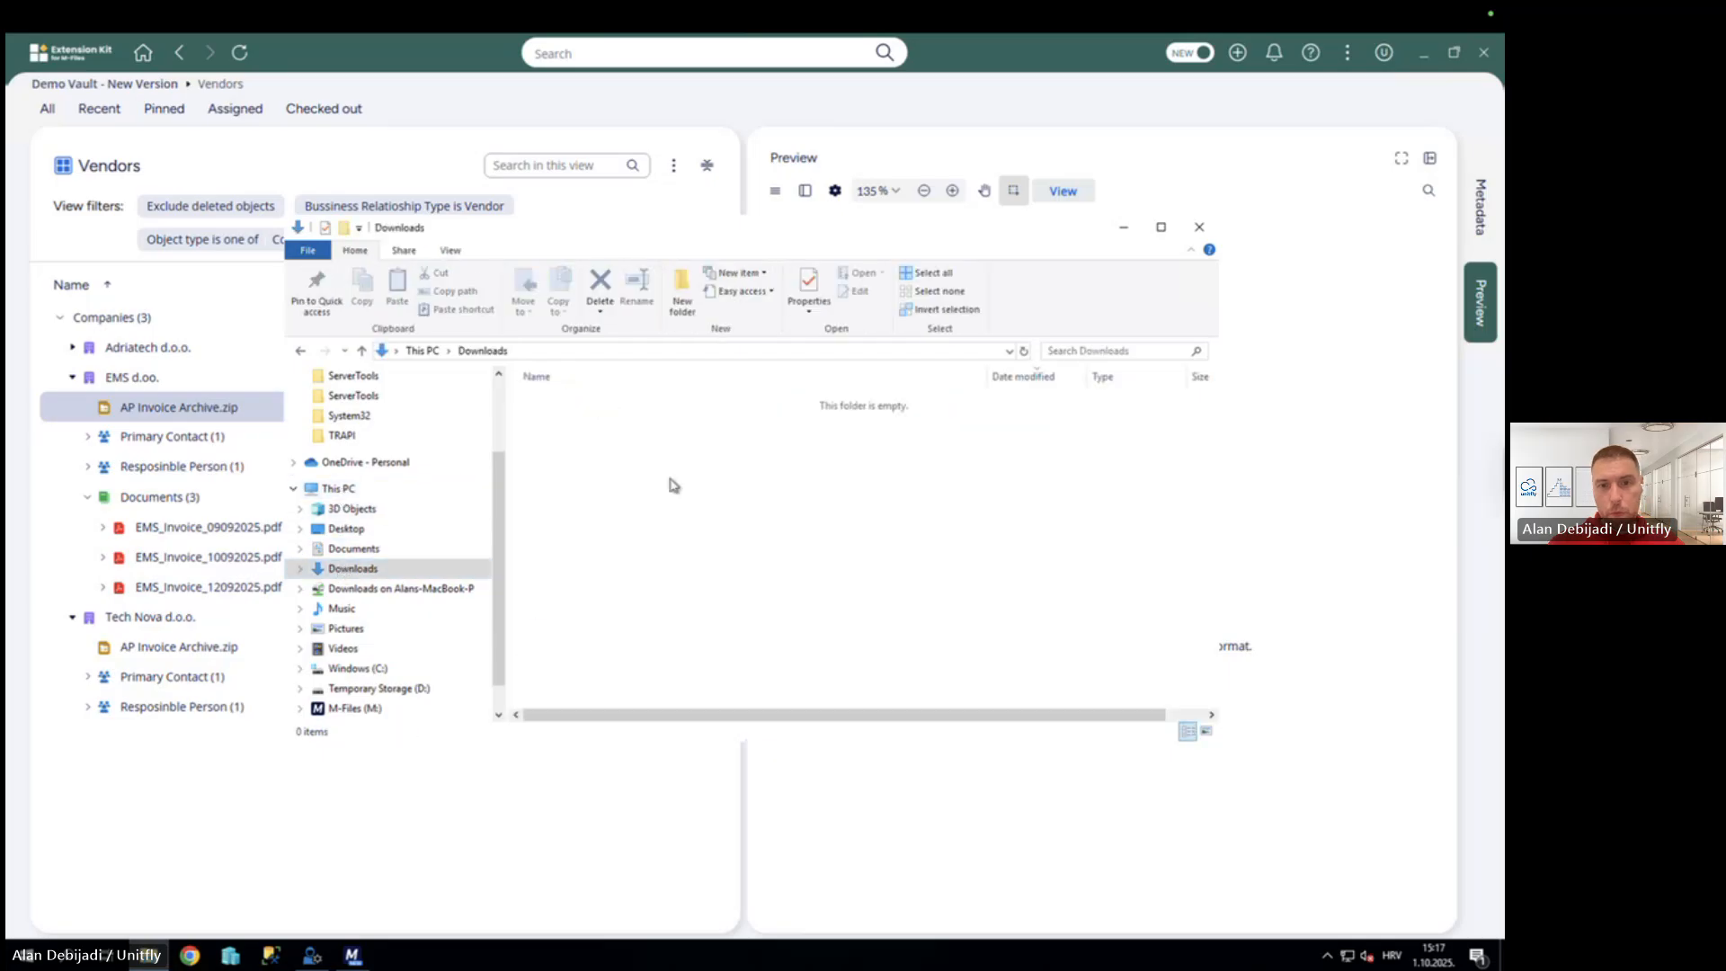
right_click(744, 465)
left_click(599, 530)
left_click(358, 787)
Try once more to save the EMS AP Invoice Archive.zip after reselecting Downloads as the destination, and check the folder.
right_click(187, 413)
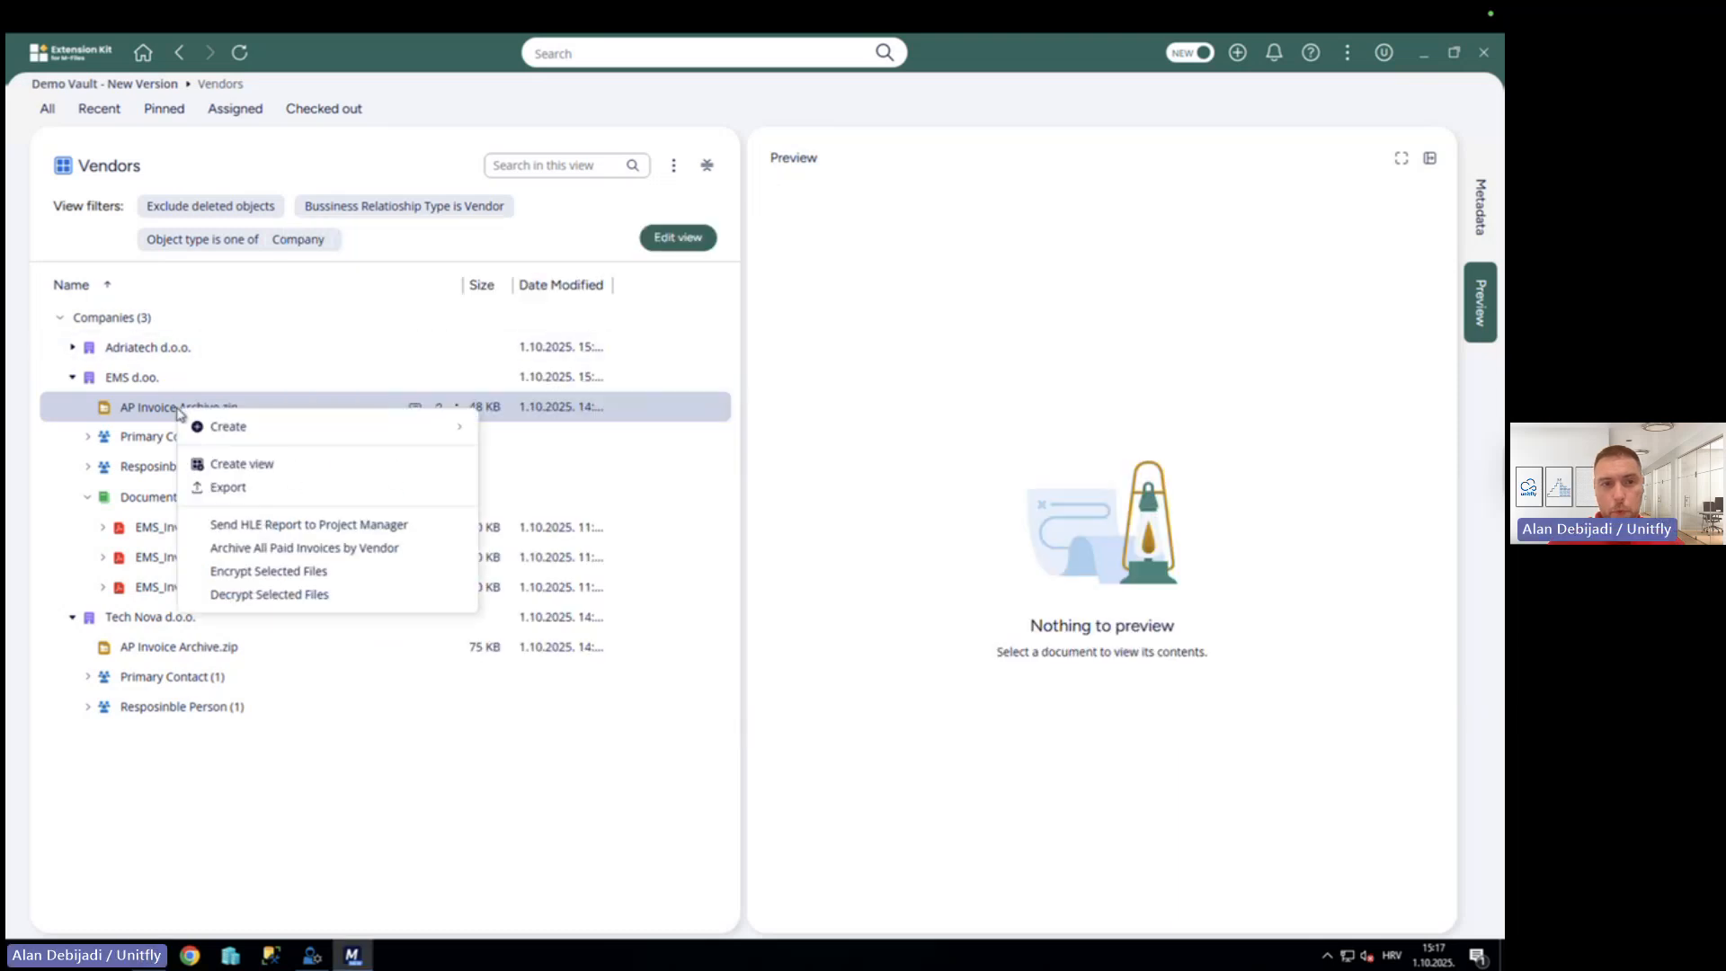
left_click(128, 411)
right_click(145, 415)
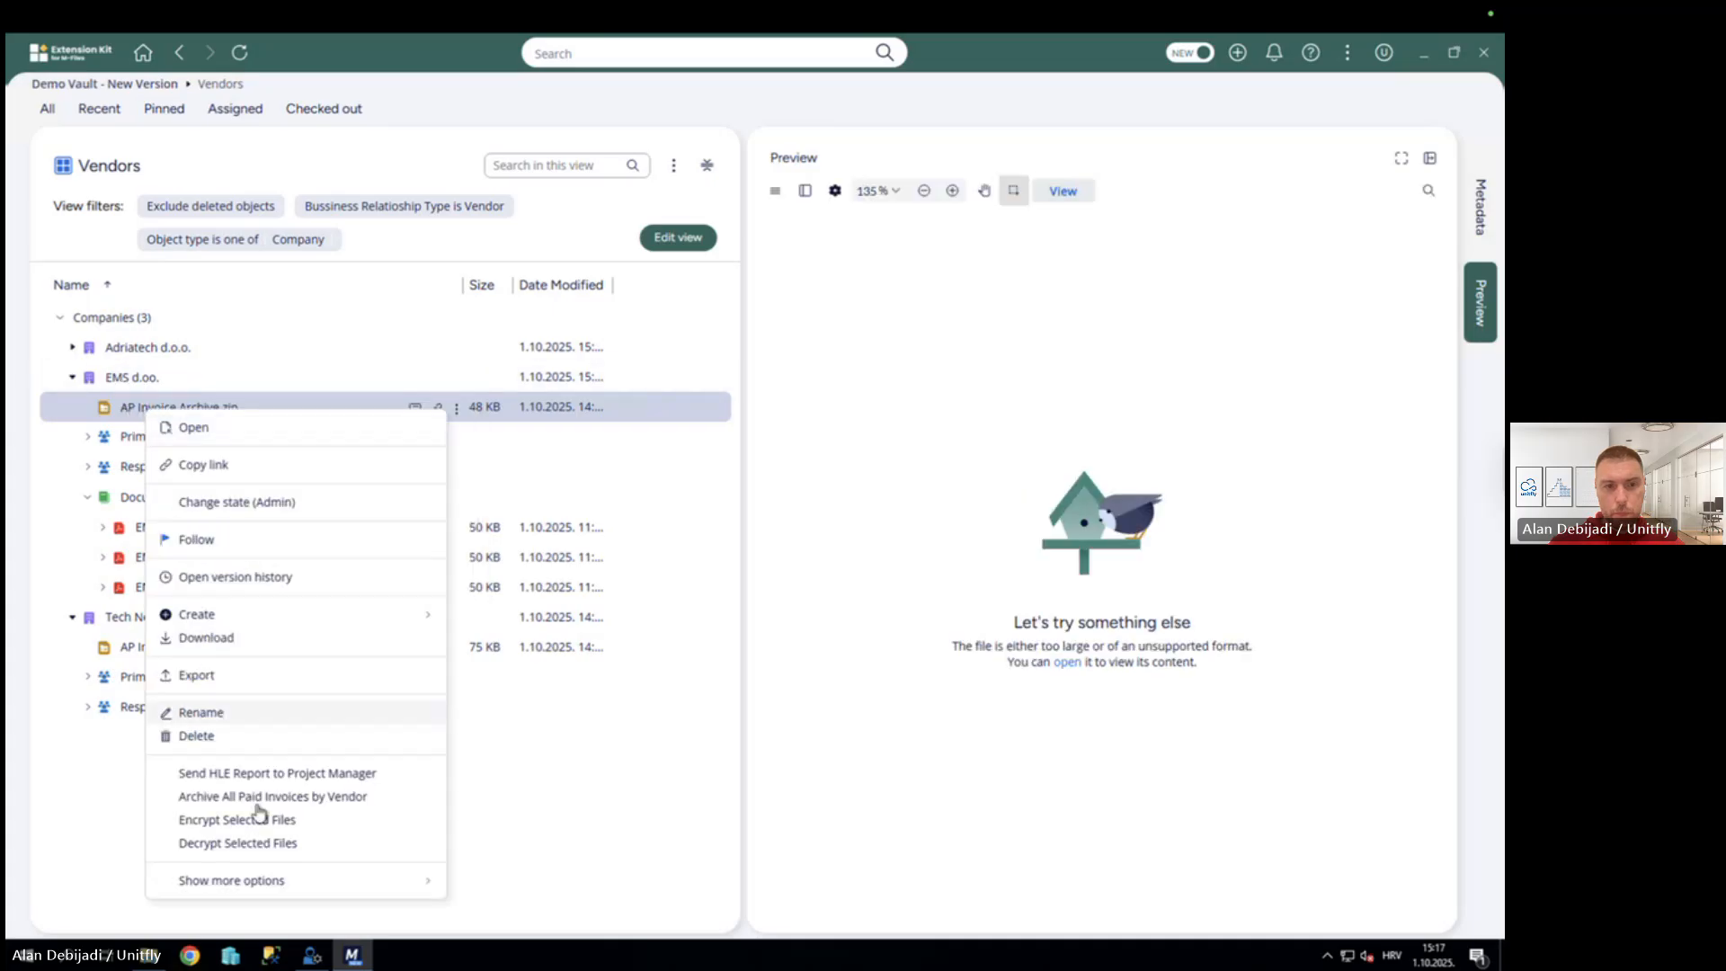
left_click(209, 639)
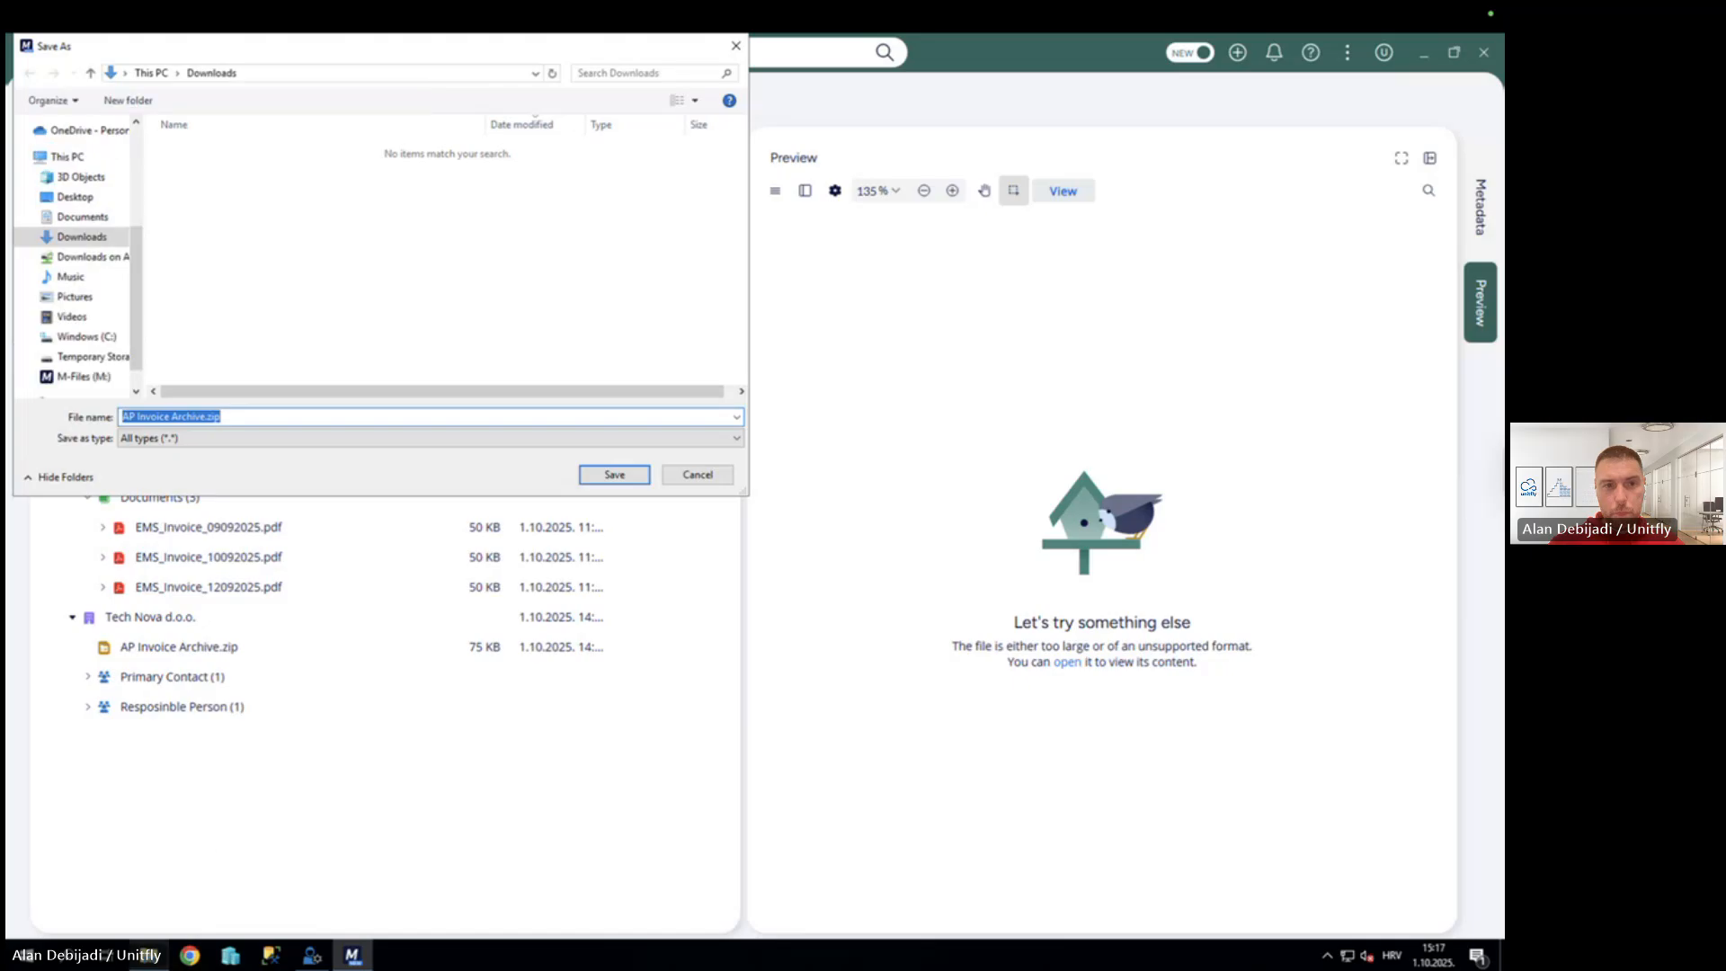
left_click(82, 216)
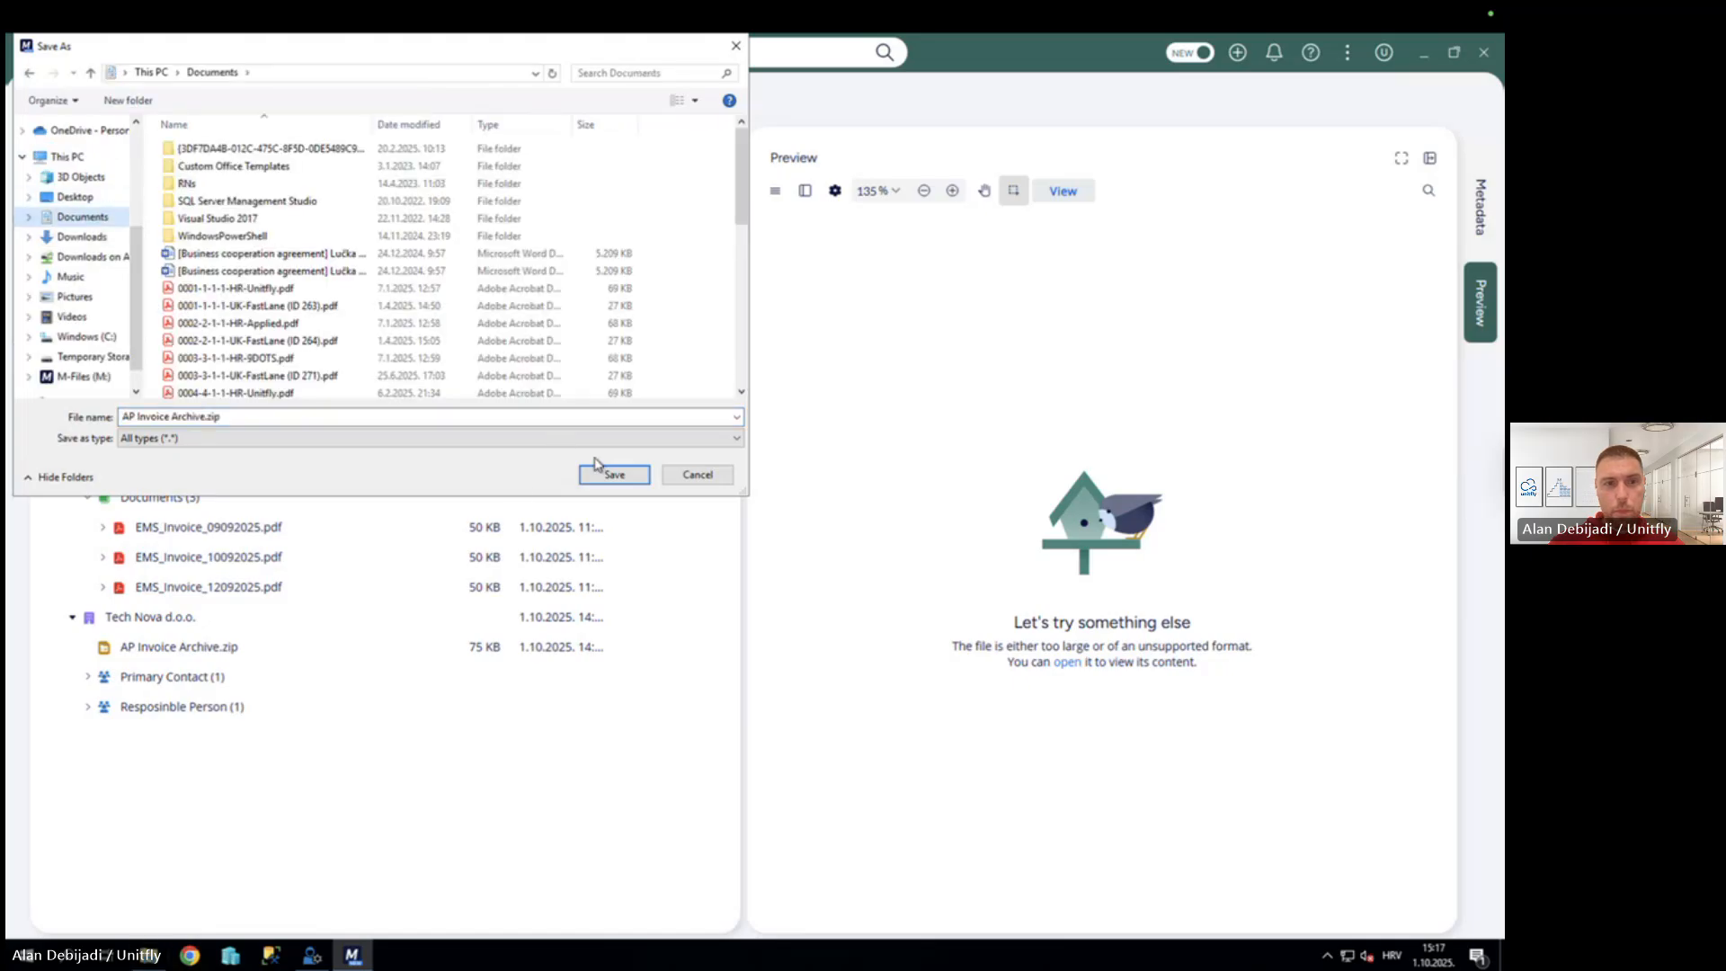
left_click(82, 236)
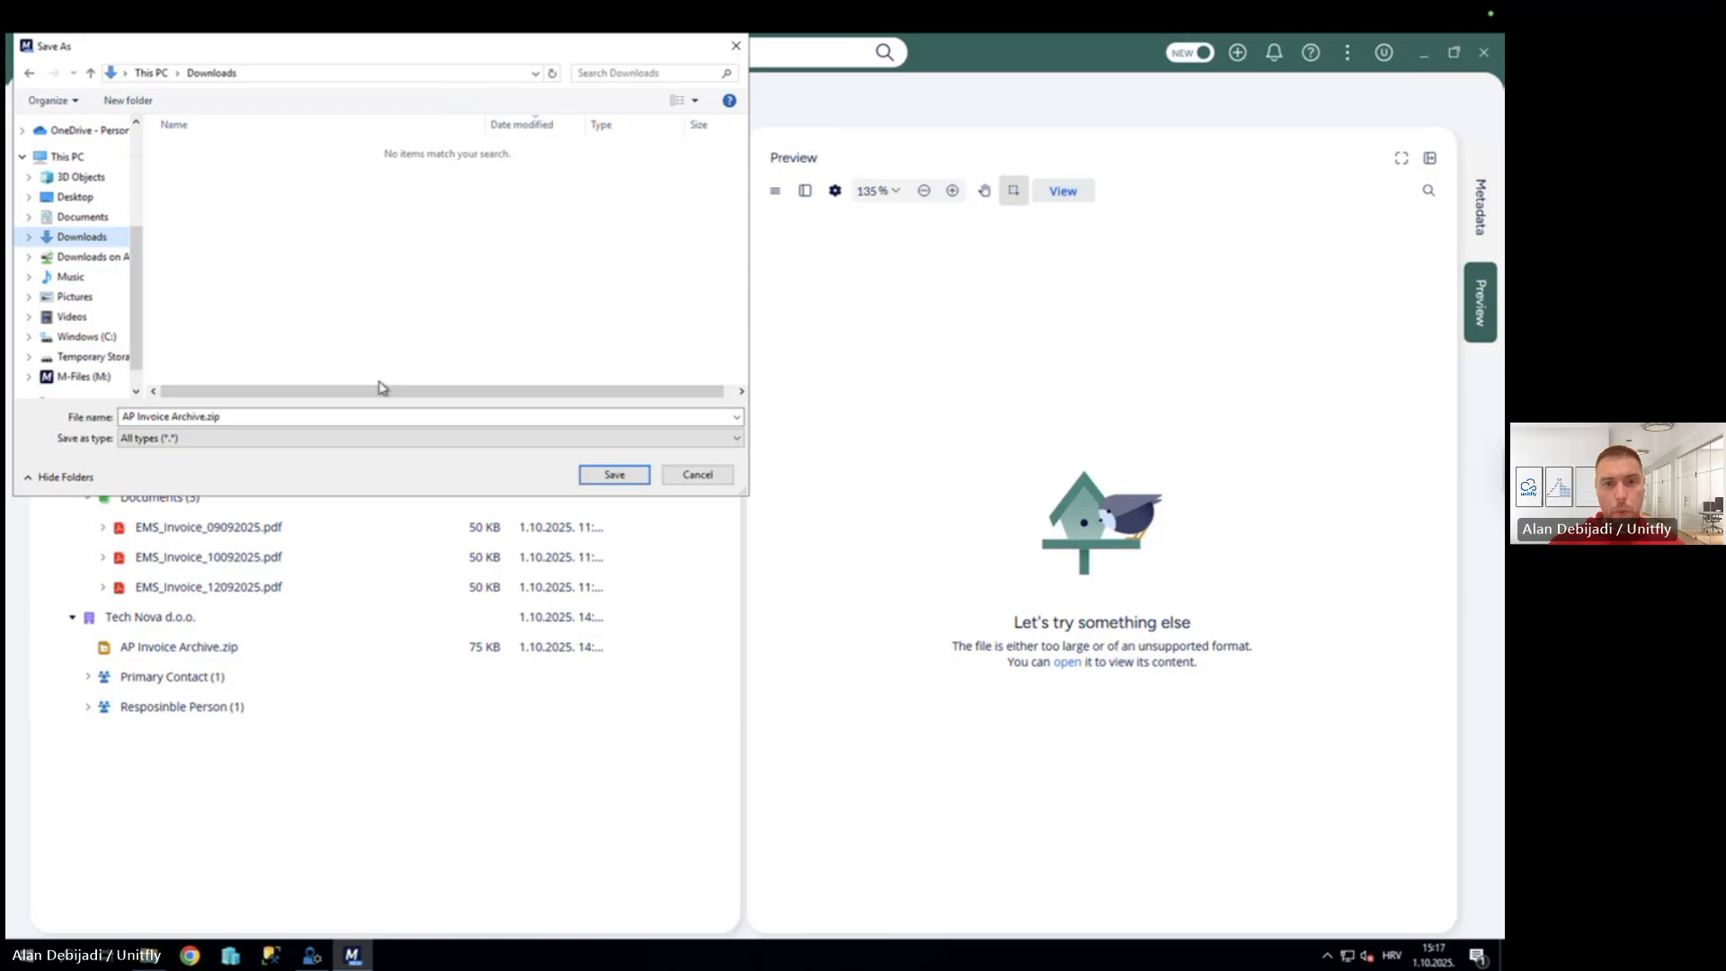
left_click(616, 474)
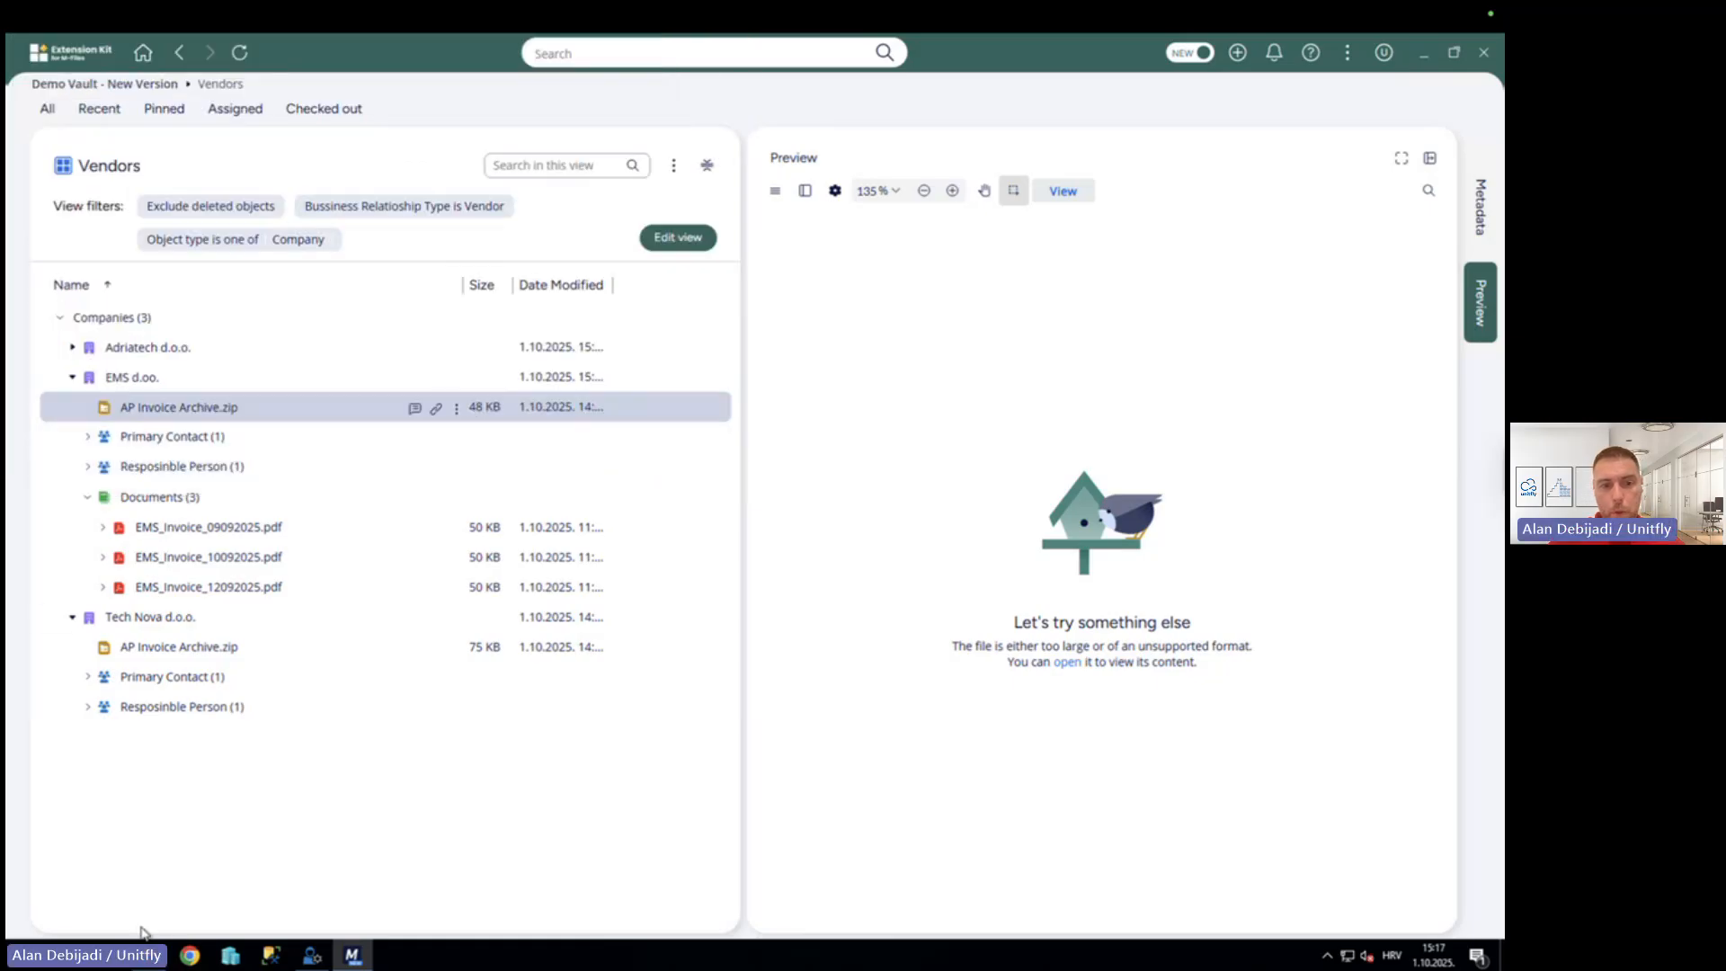
left_click(150, 955)
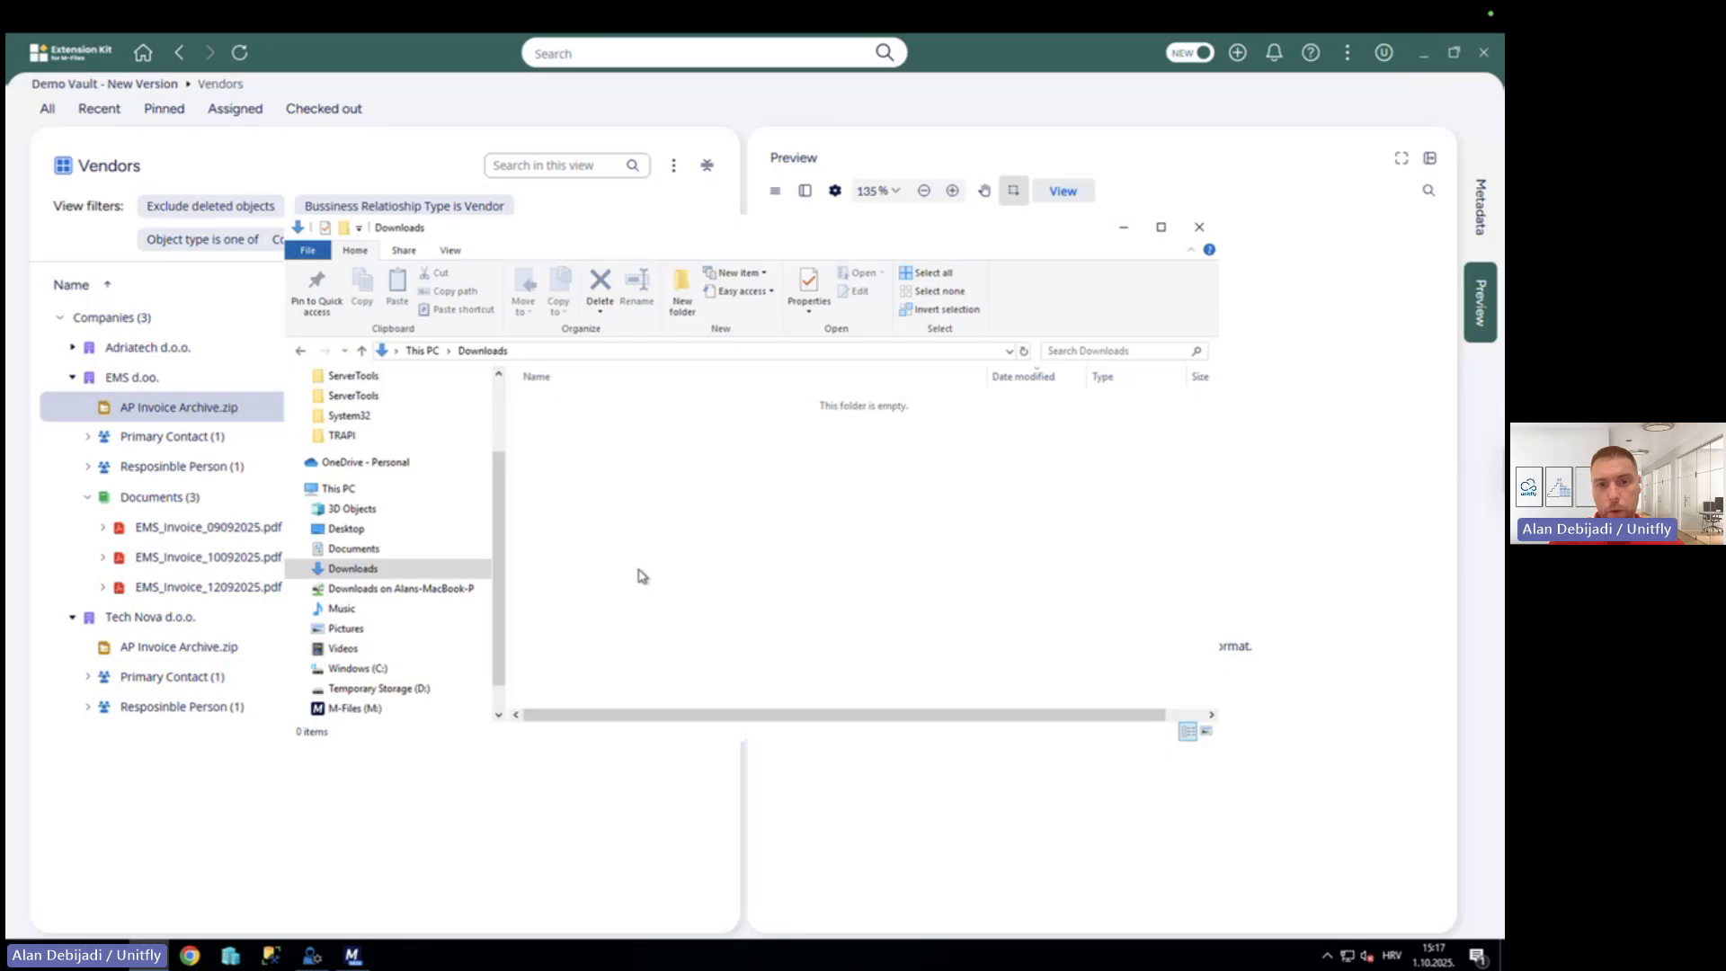
left_click(446, 771)
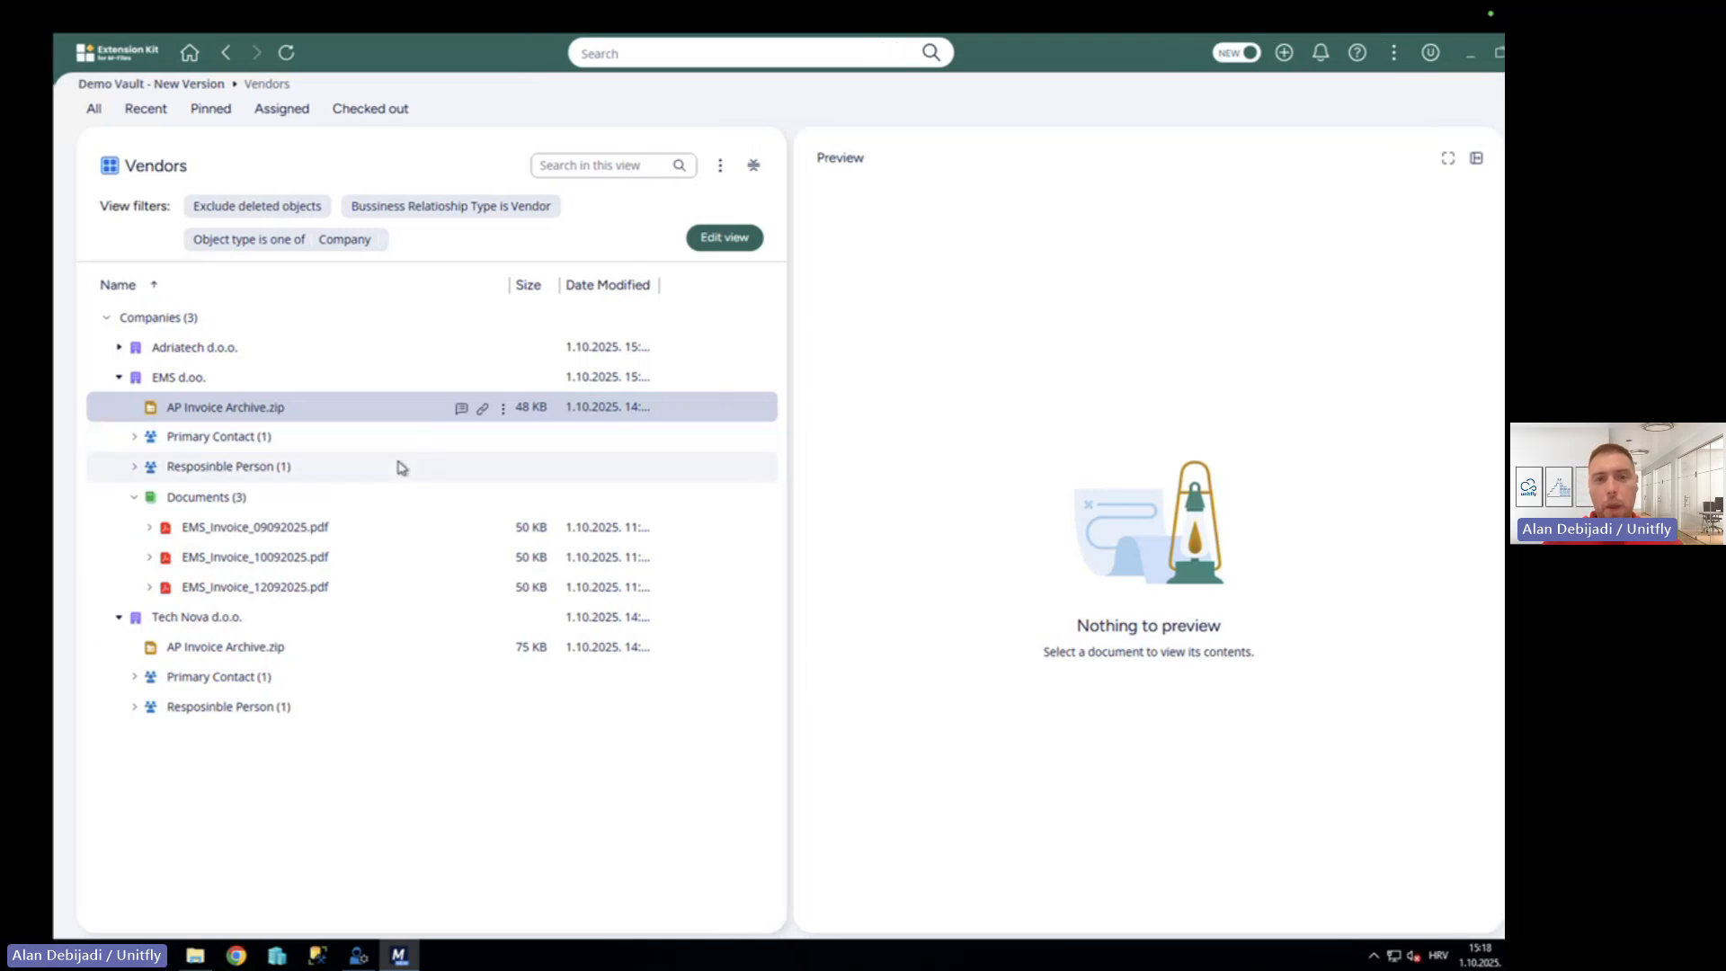
Switch to the presentation, show the slide on sending the HLE report to the PM, and return to the M-Files desktop.
key("ctrl+Left")
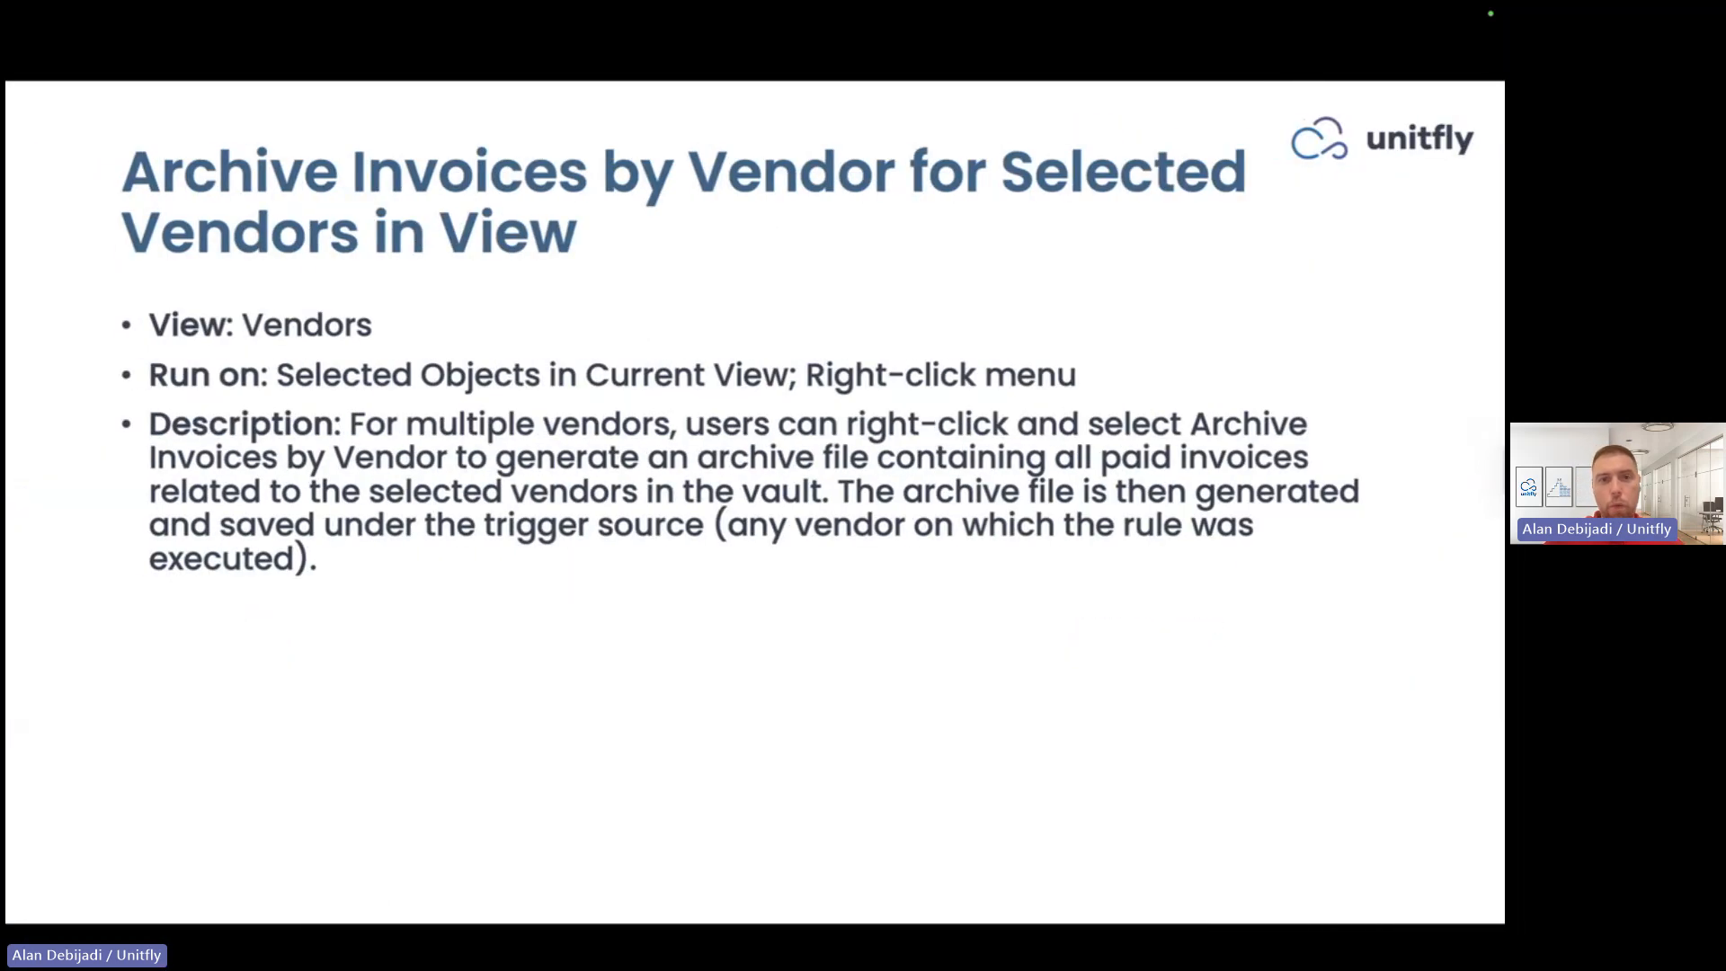
key("Right")
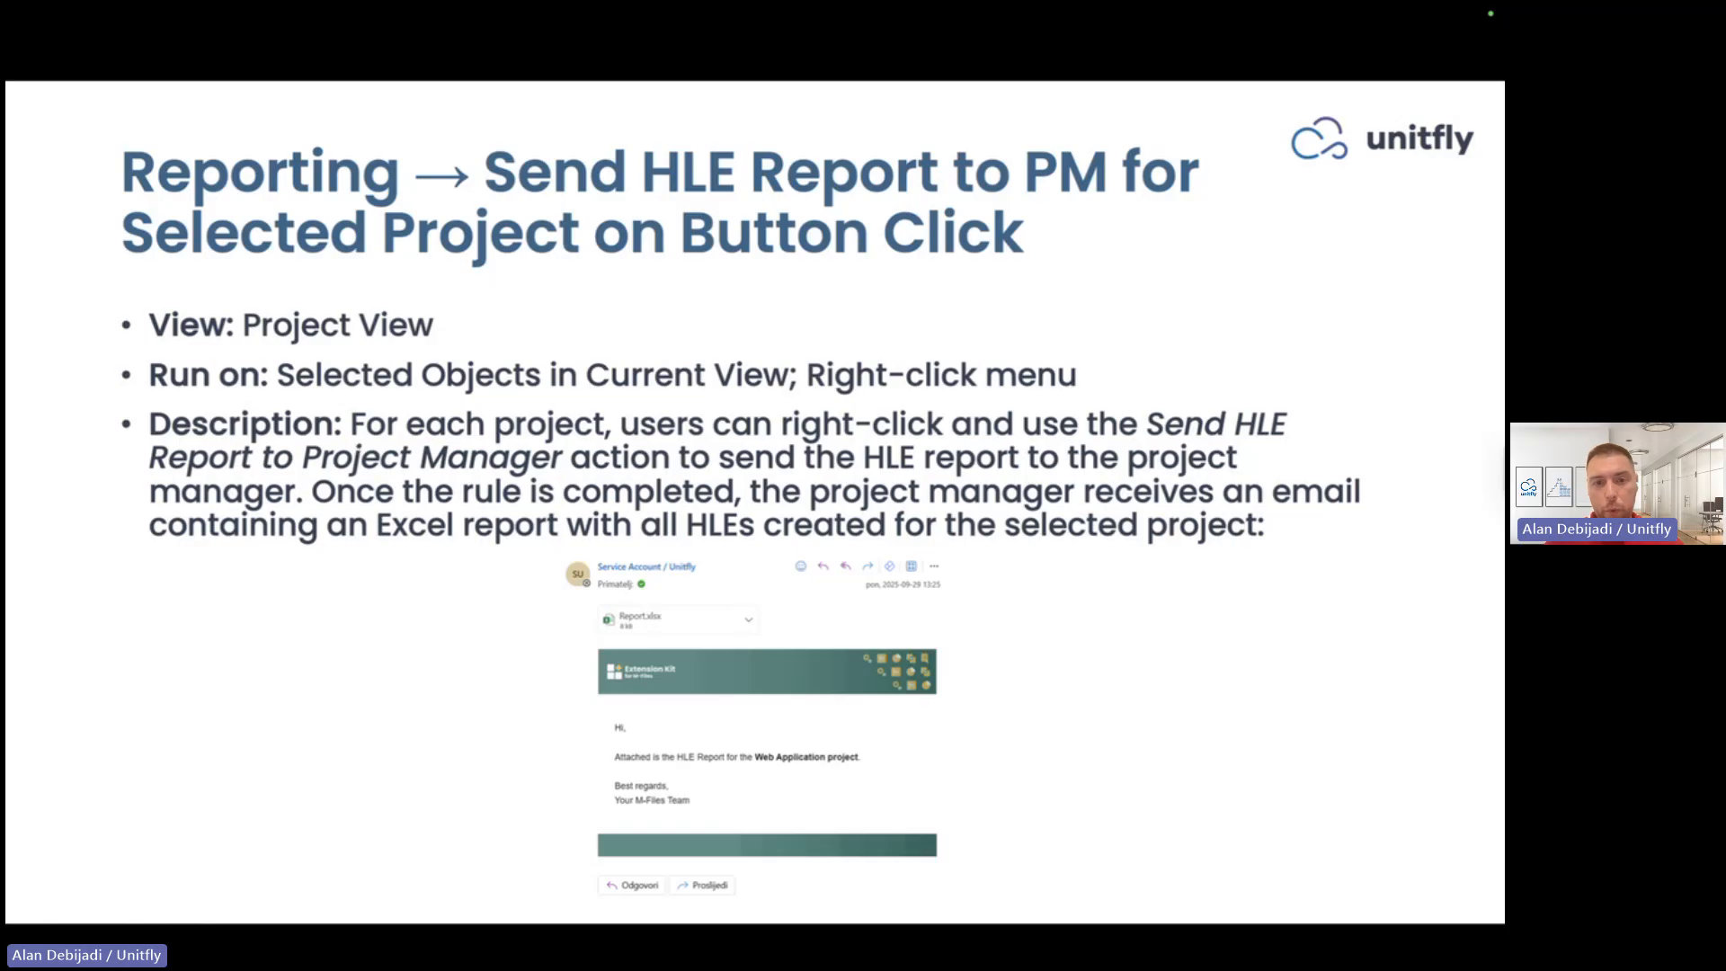
key("ctrl+Right")
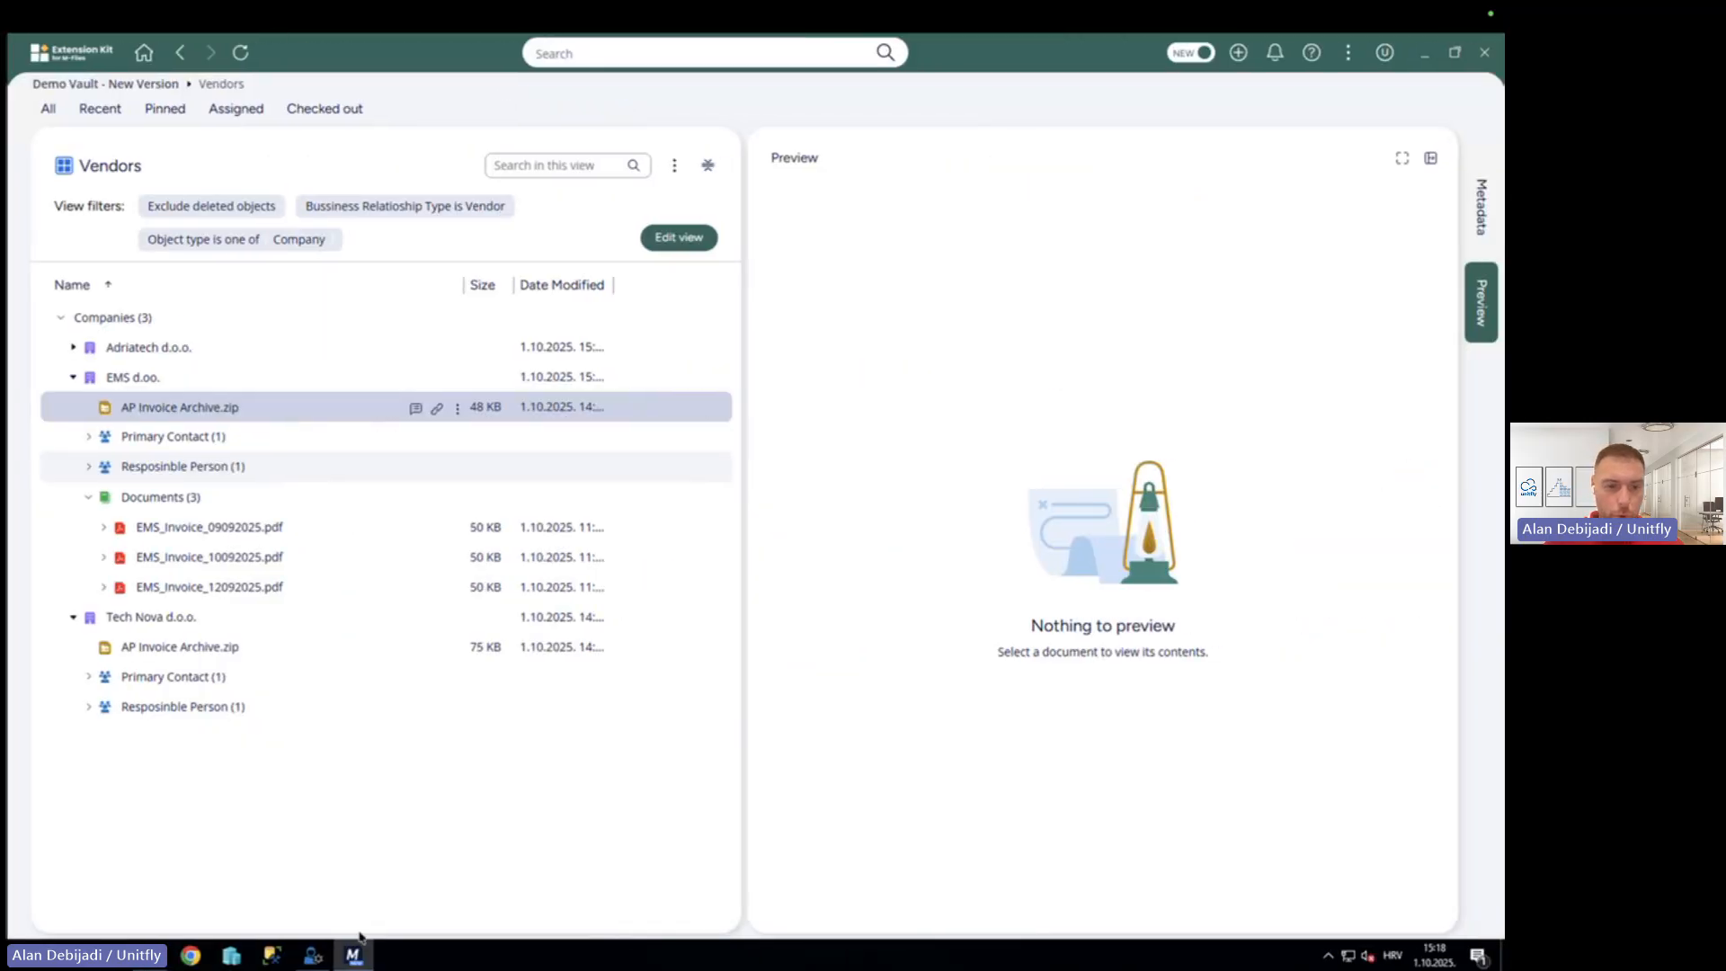
Switch to M-Files Admin and examine the Project - HLE Report rule in the Project OT group under Reporting.
left_click(313, 955)
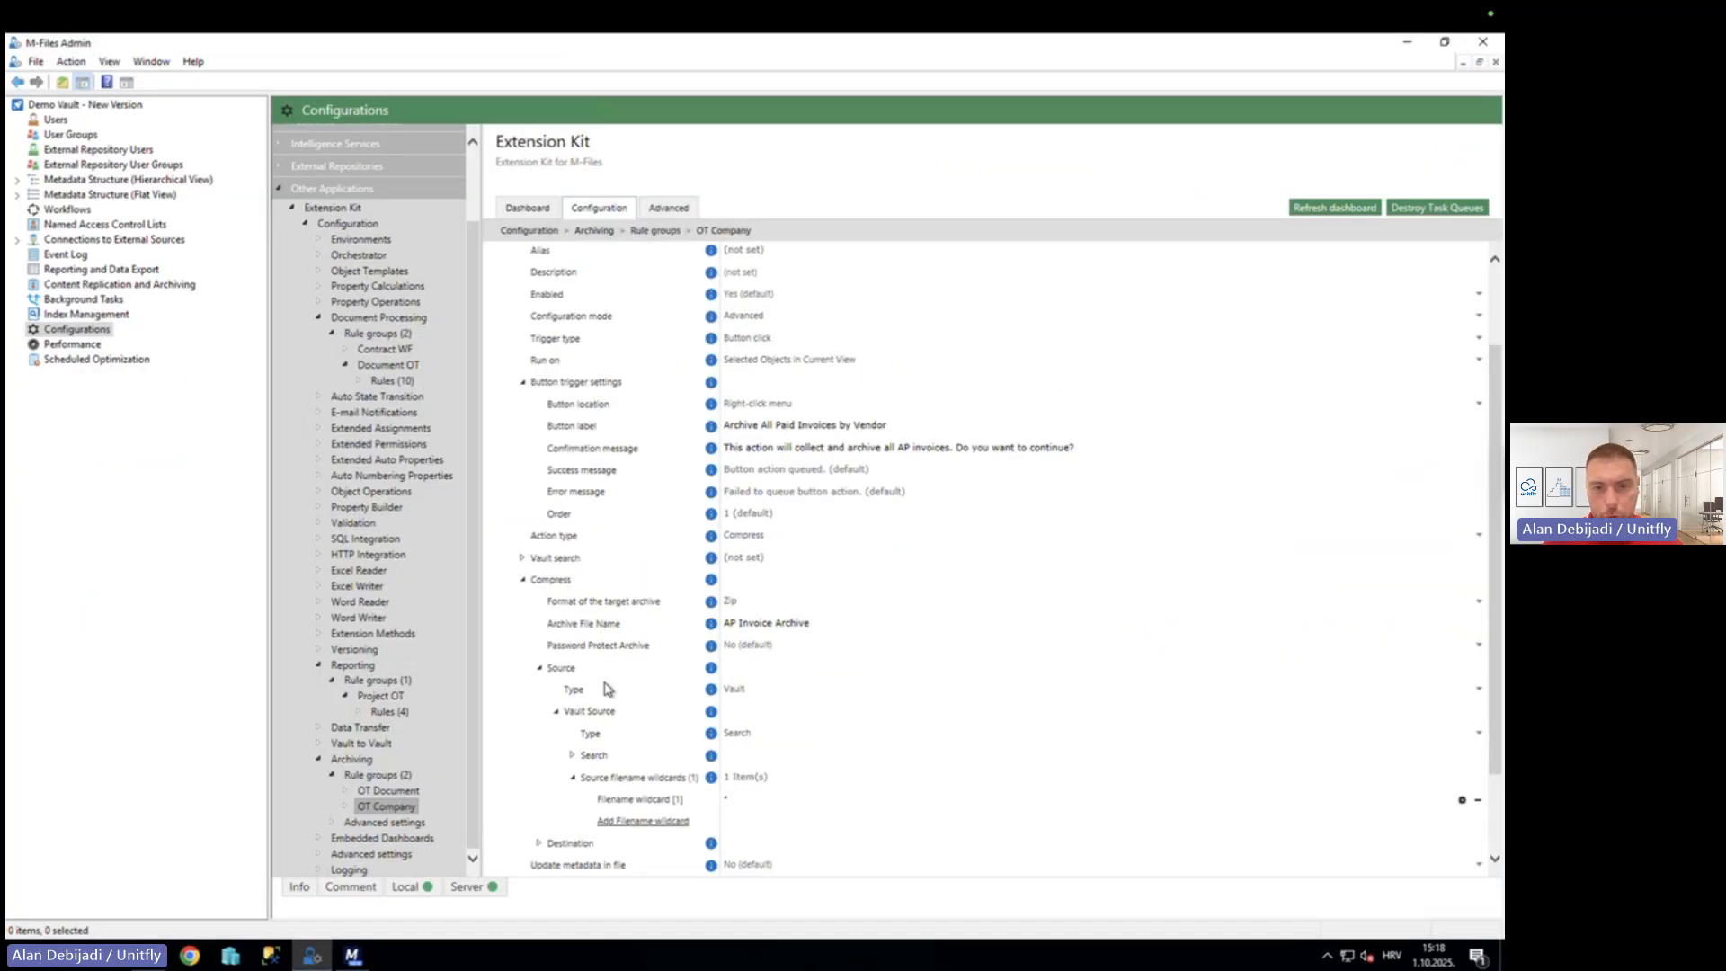
scroll(642, 602, "down", 3)
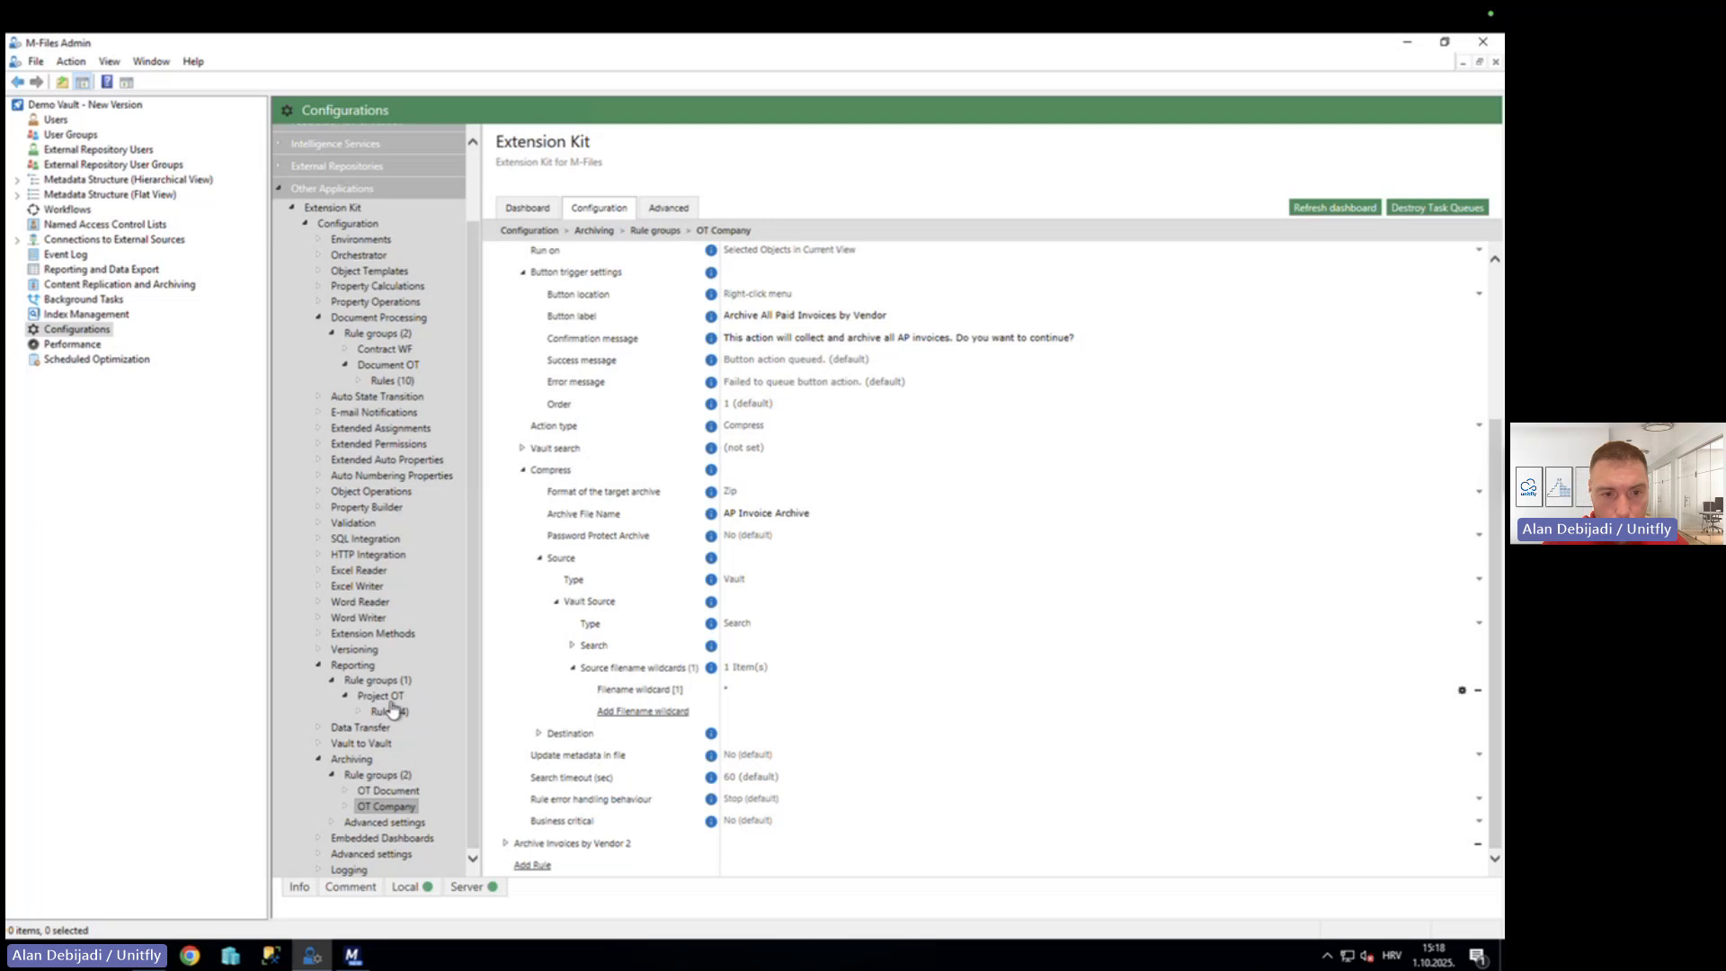
left_click(383, 714)
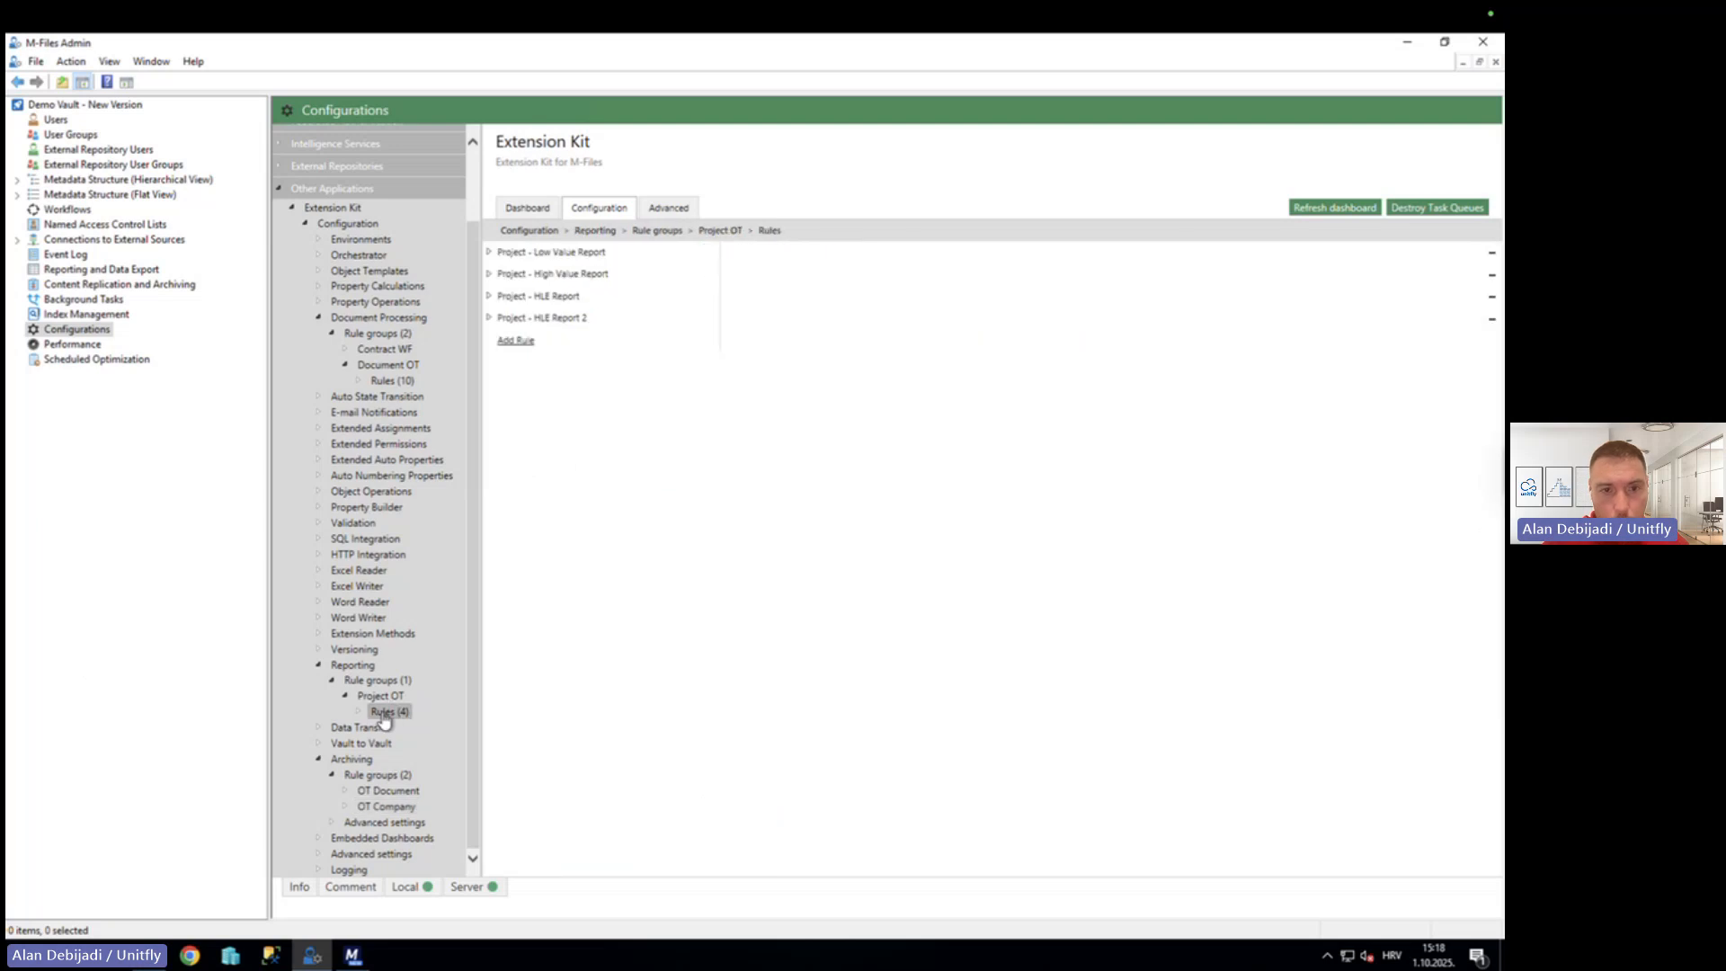
left_click(489, 297)
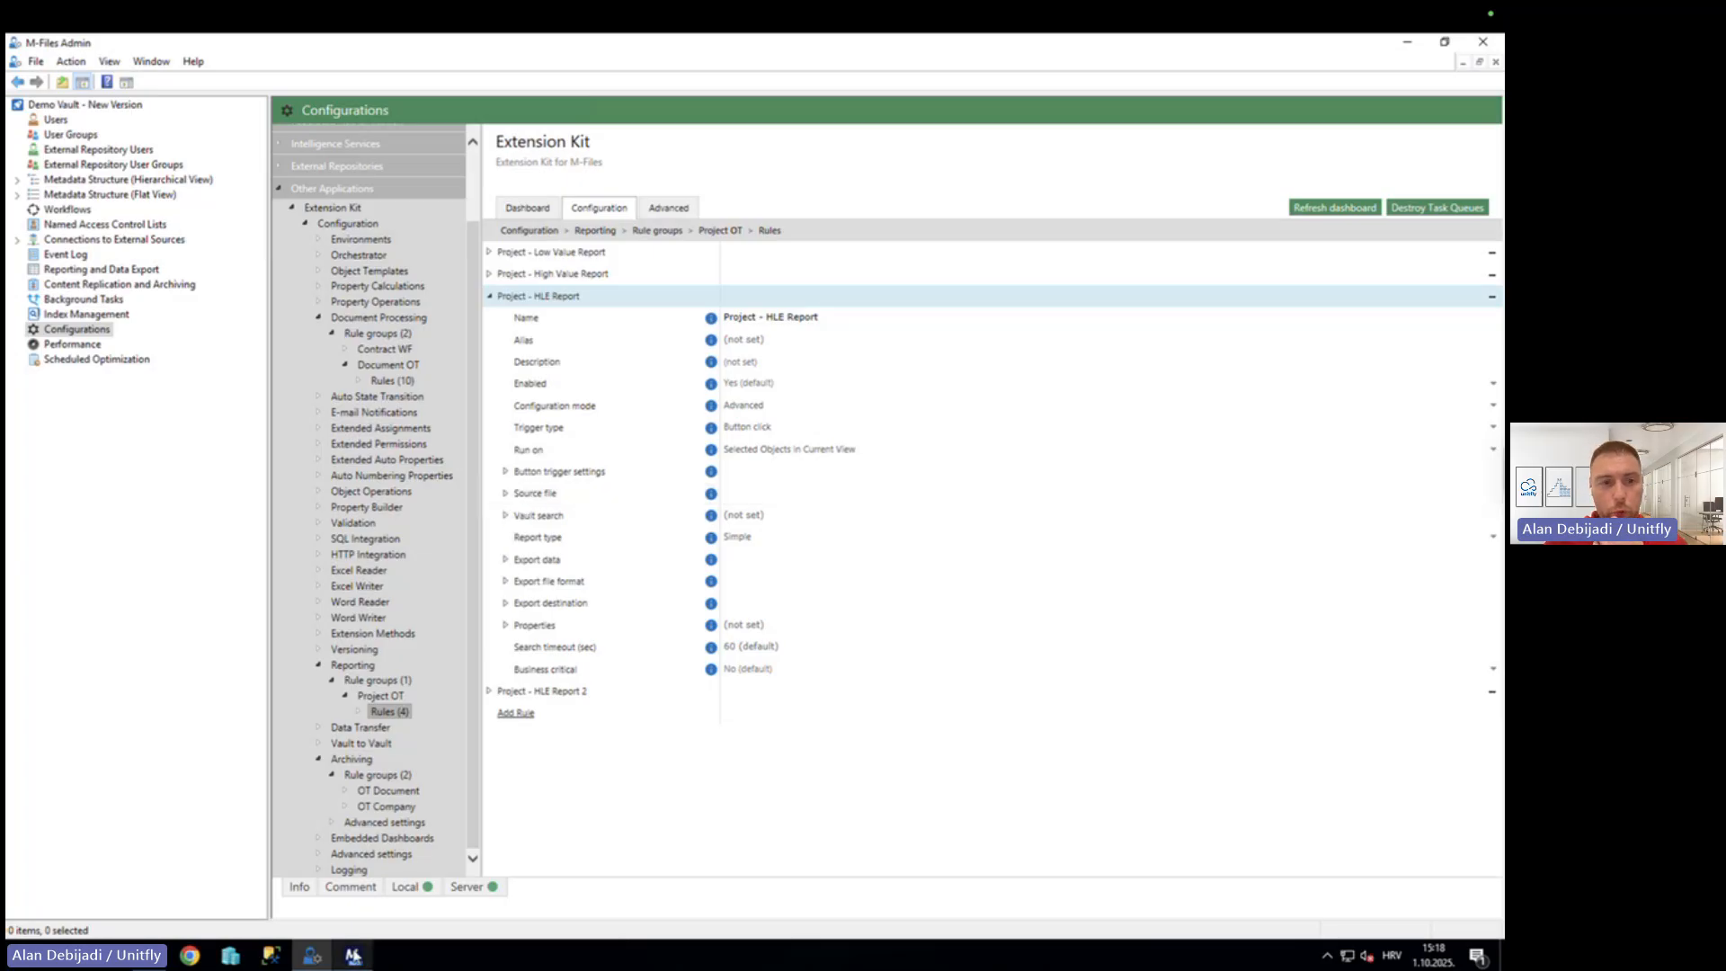
Switch to the M-Files client and go to the root list of views in Demo Vault - New Version.
left_click(353, 955)
left_click(94, 108)
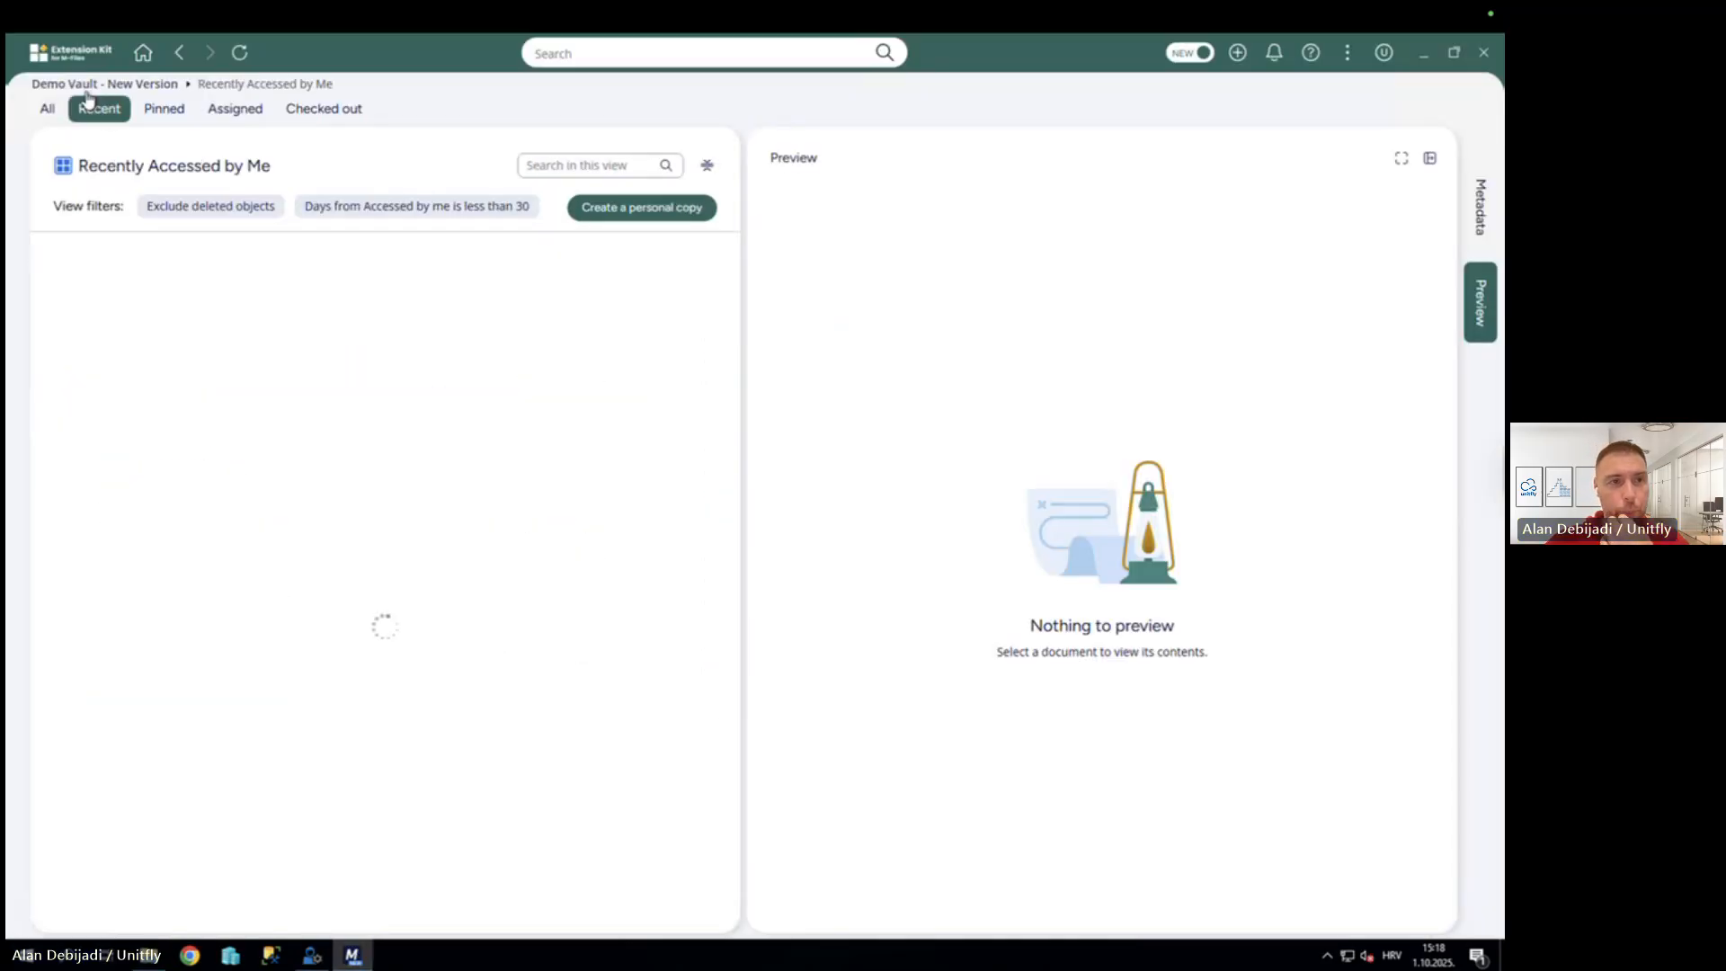
left_click(88, 85)
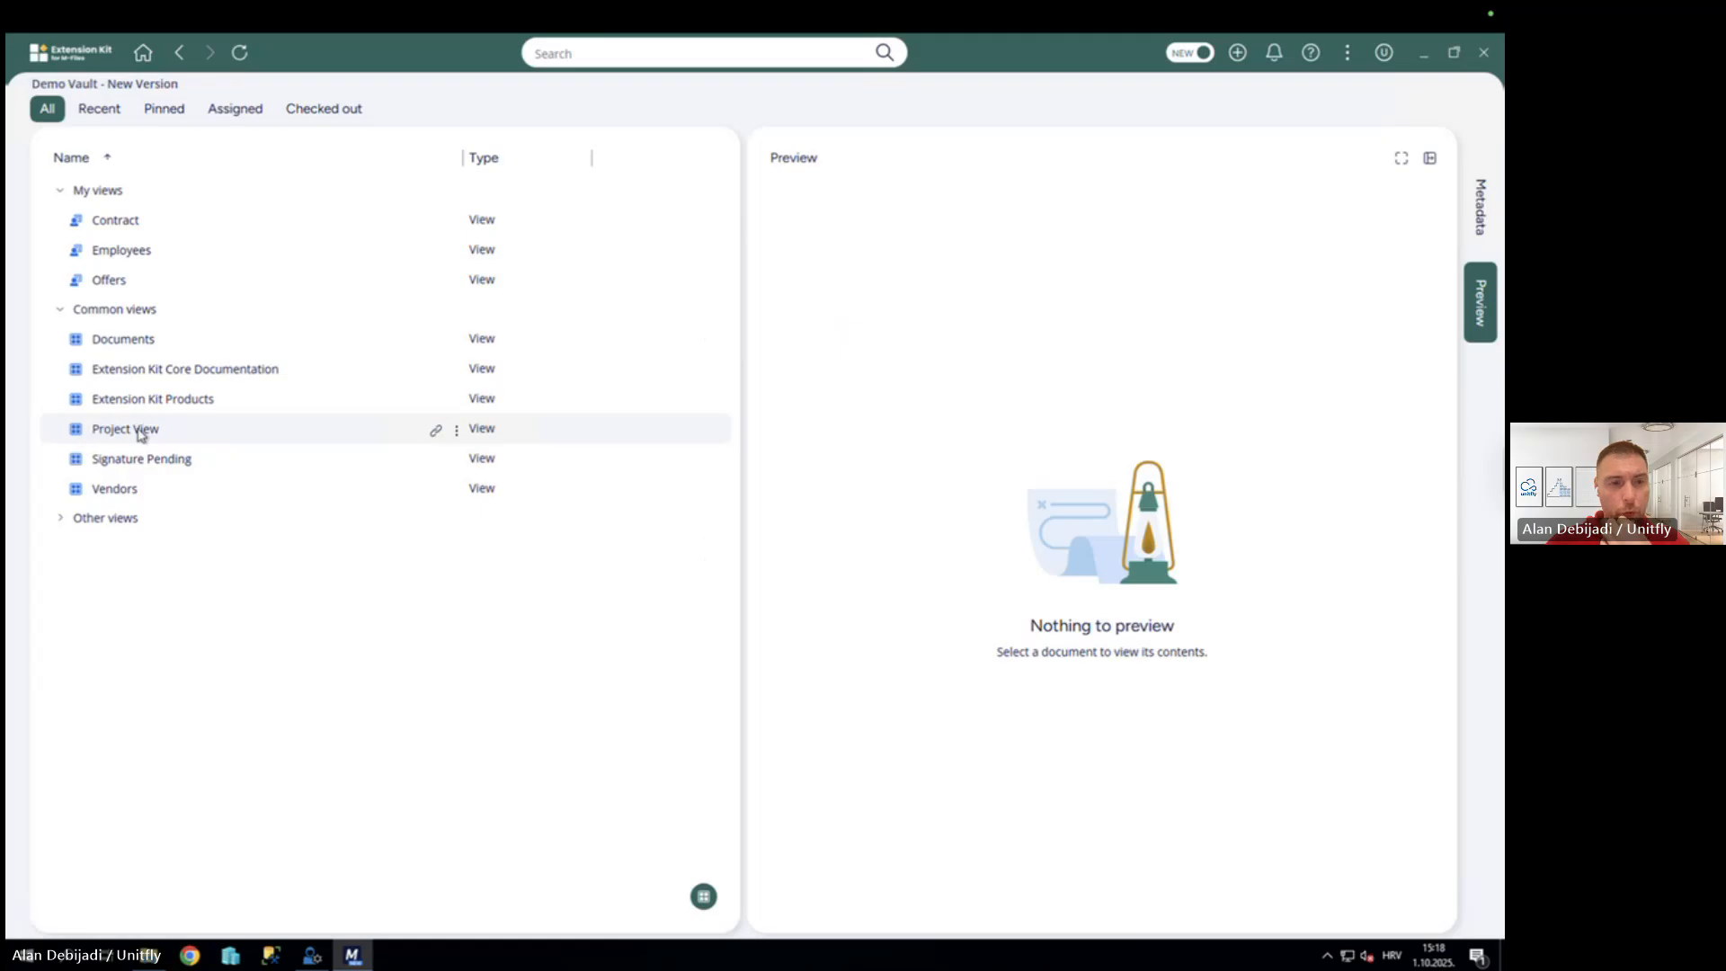
Open the Mobile Application folder in Project View and list its hour logging events.
left_click(140, 433)
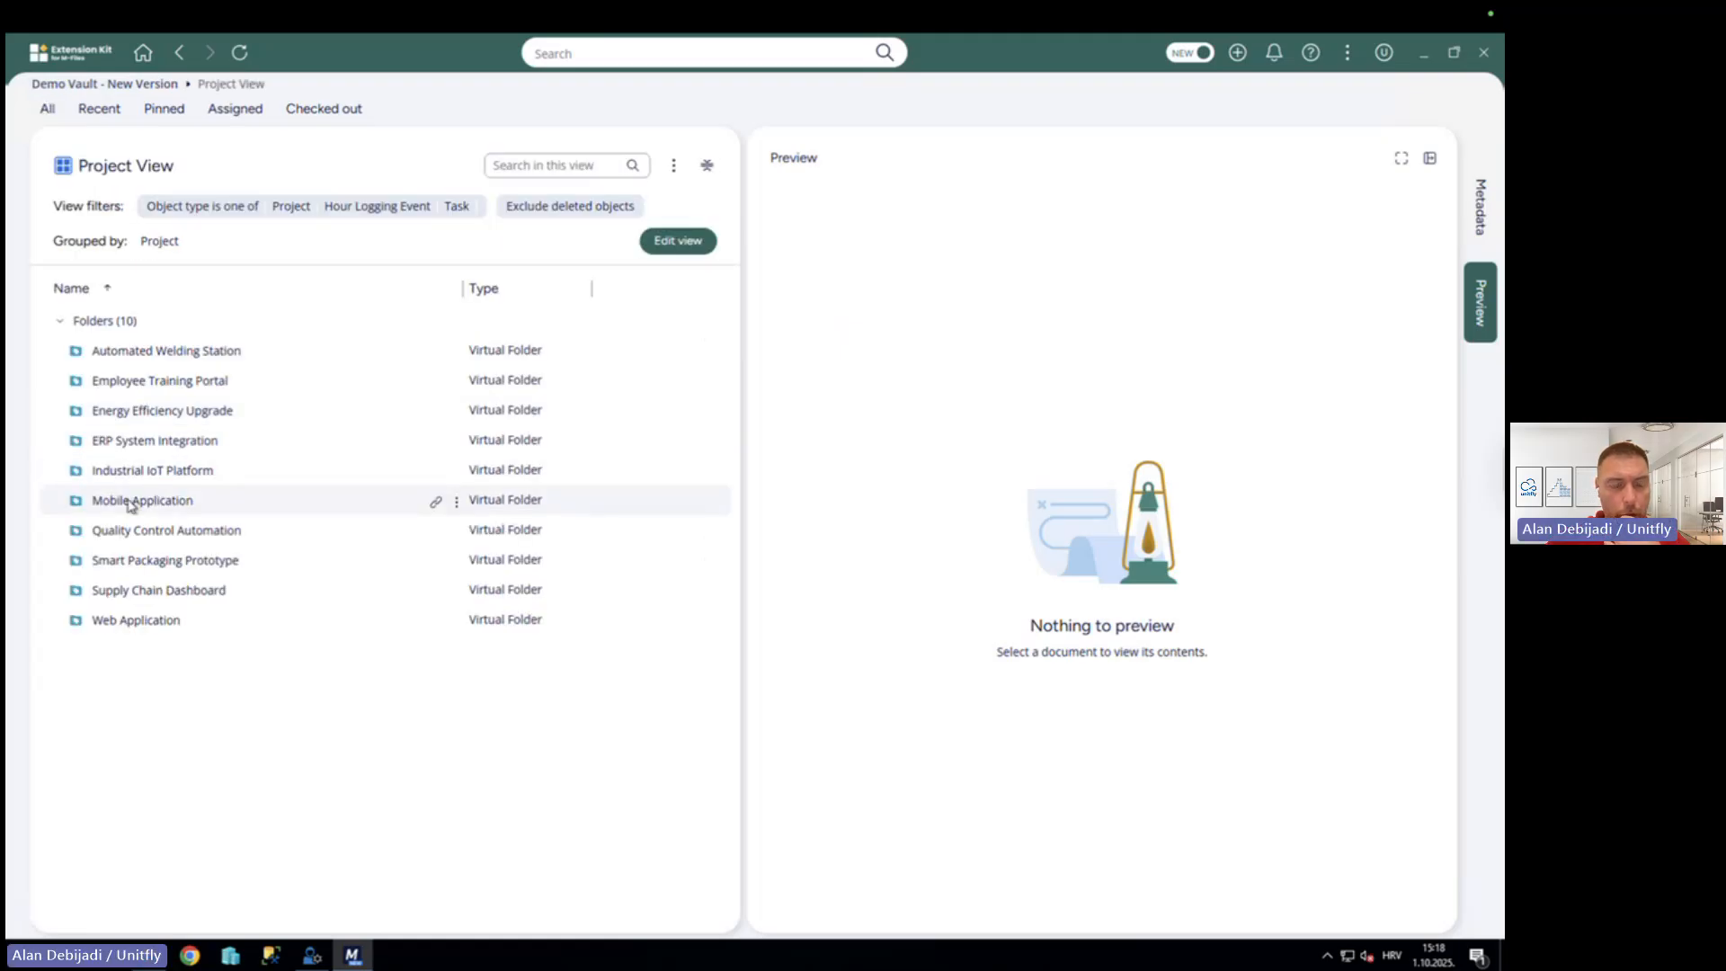
left_click(133, 502)
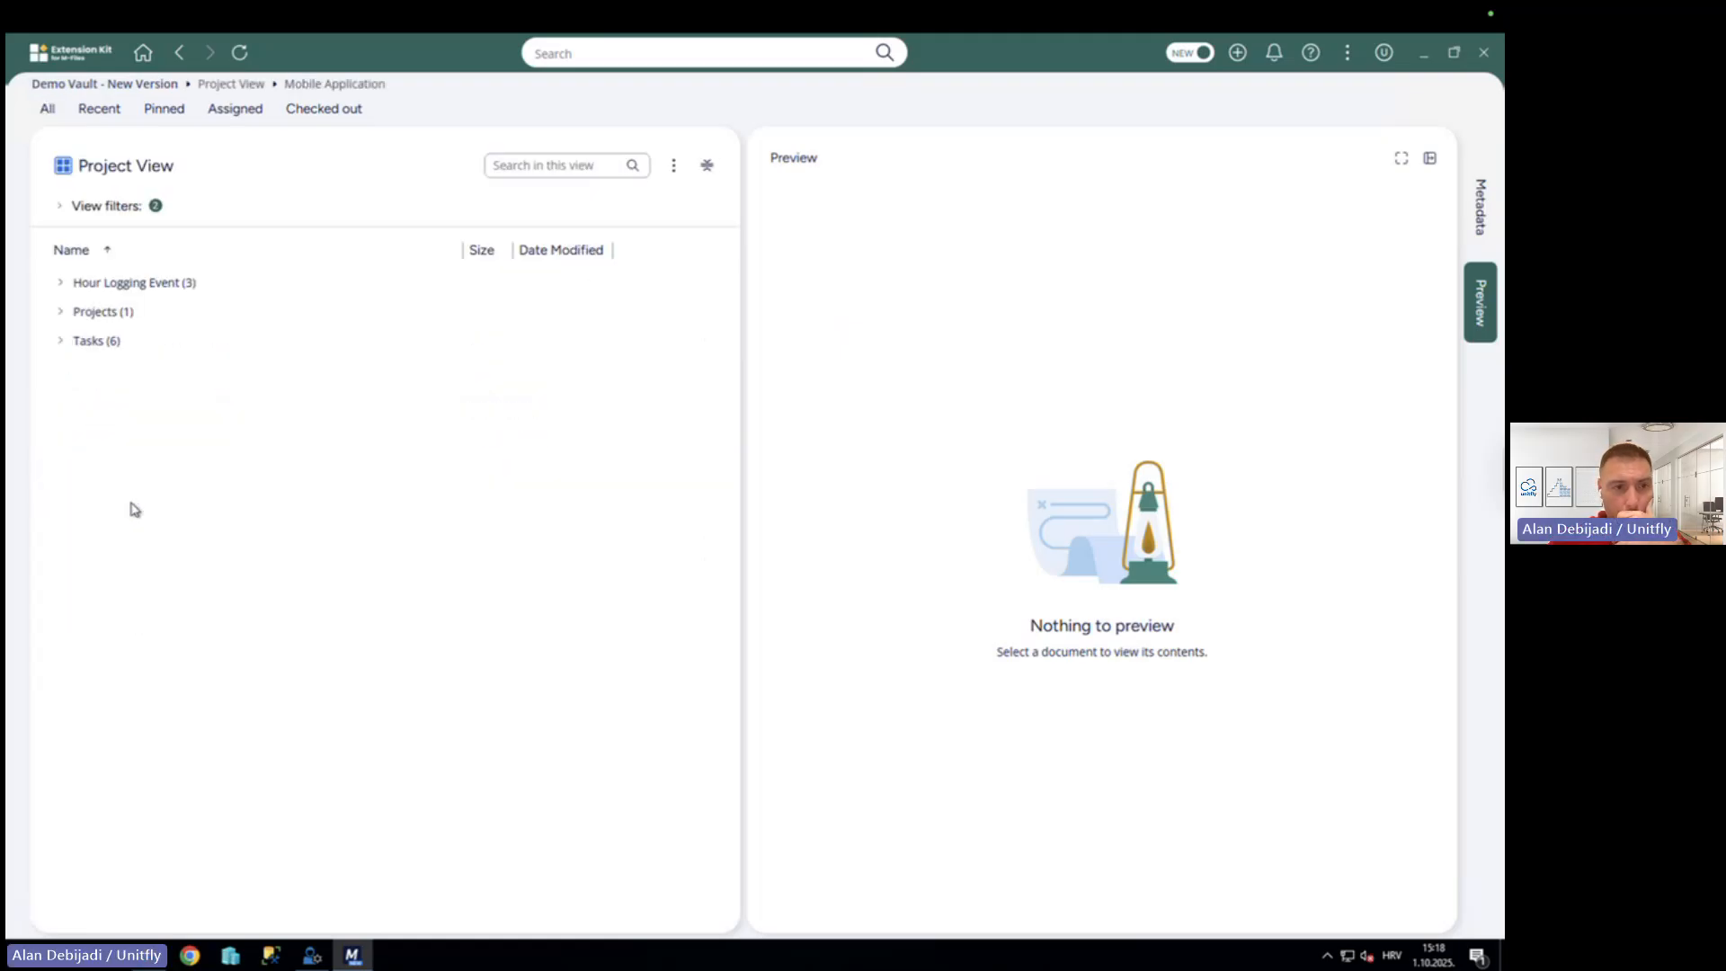
left_click(61, 284)
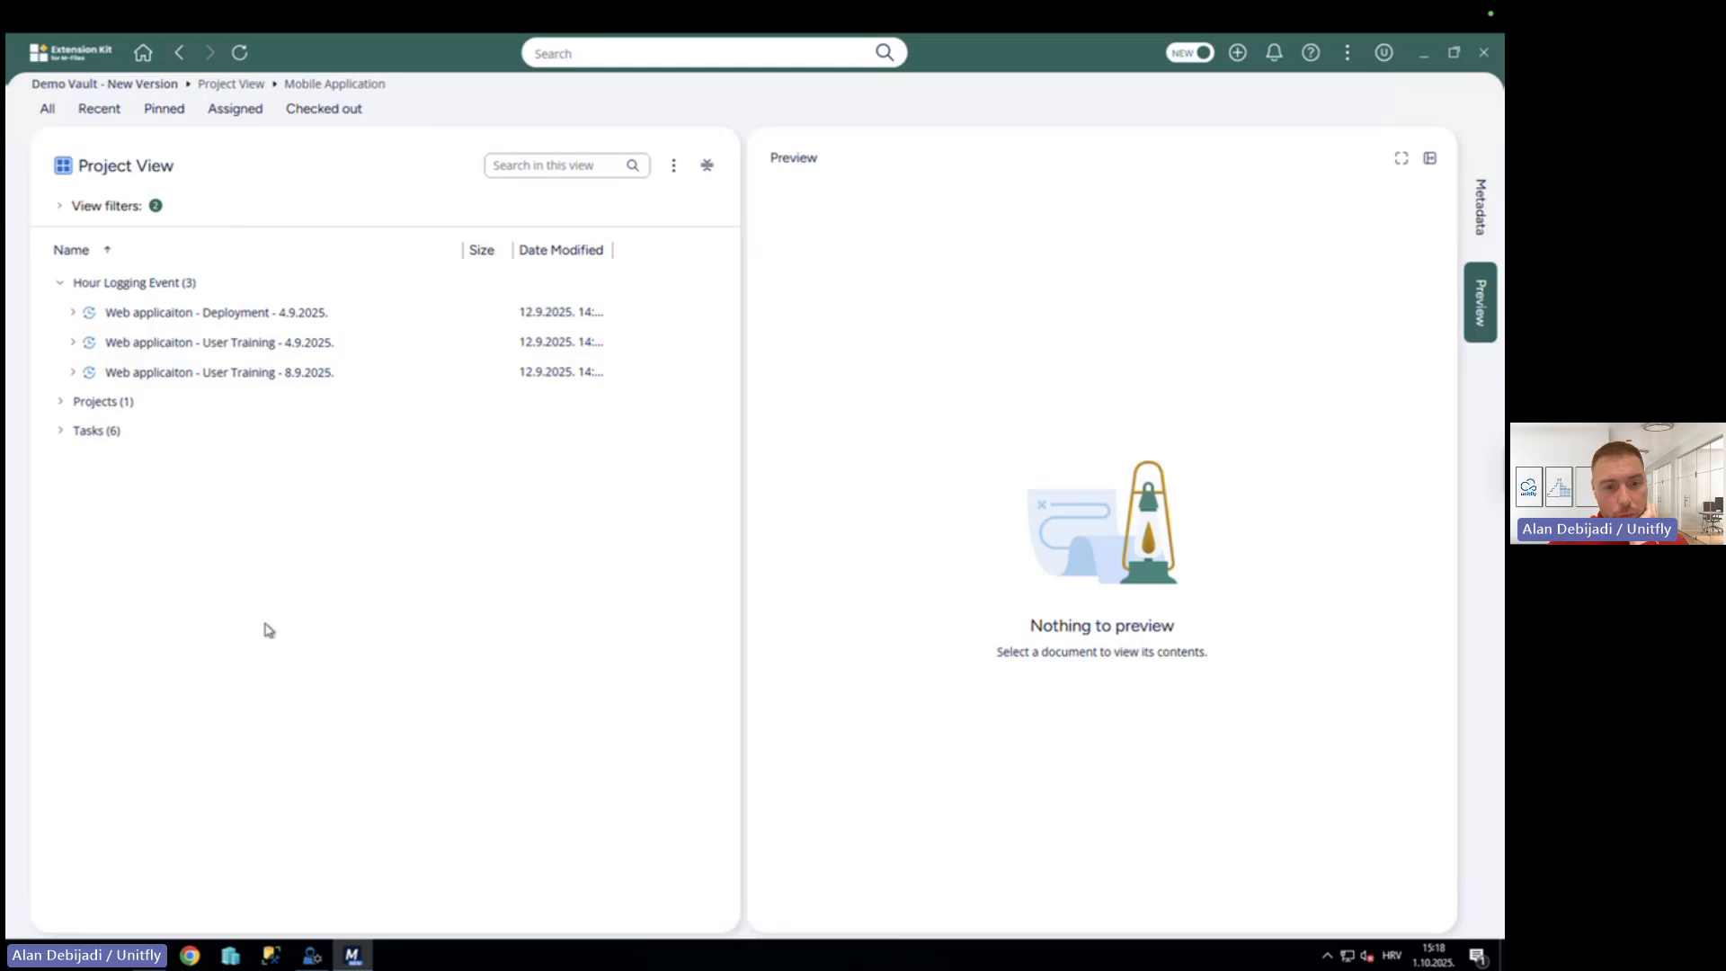
Switch to M-Files Admin and examine the Project - HLE Report rule's exported properties and email destination settings.
left_click(312, 955)
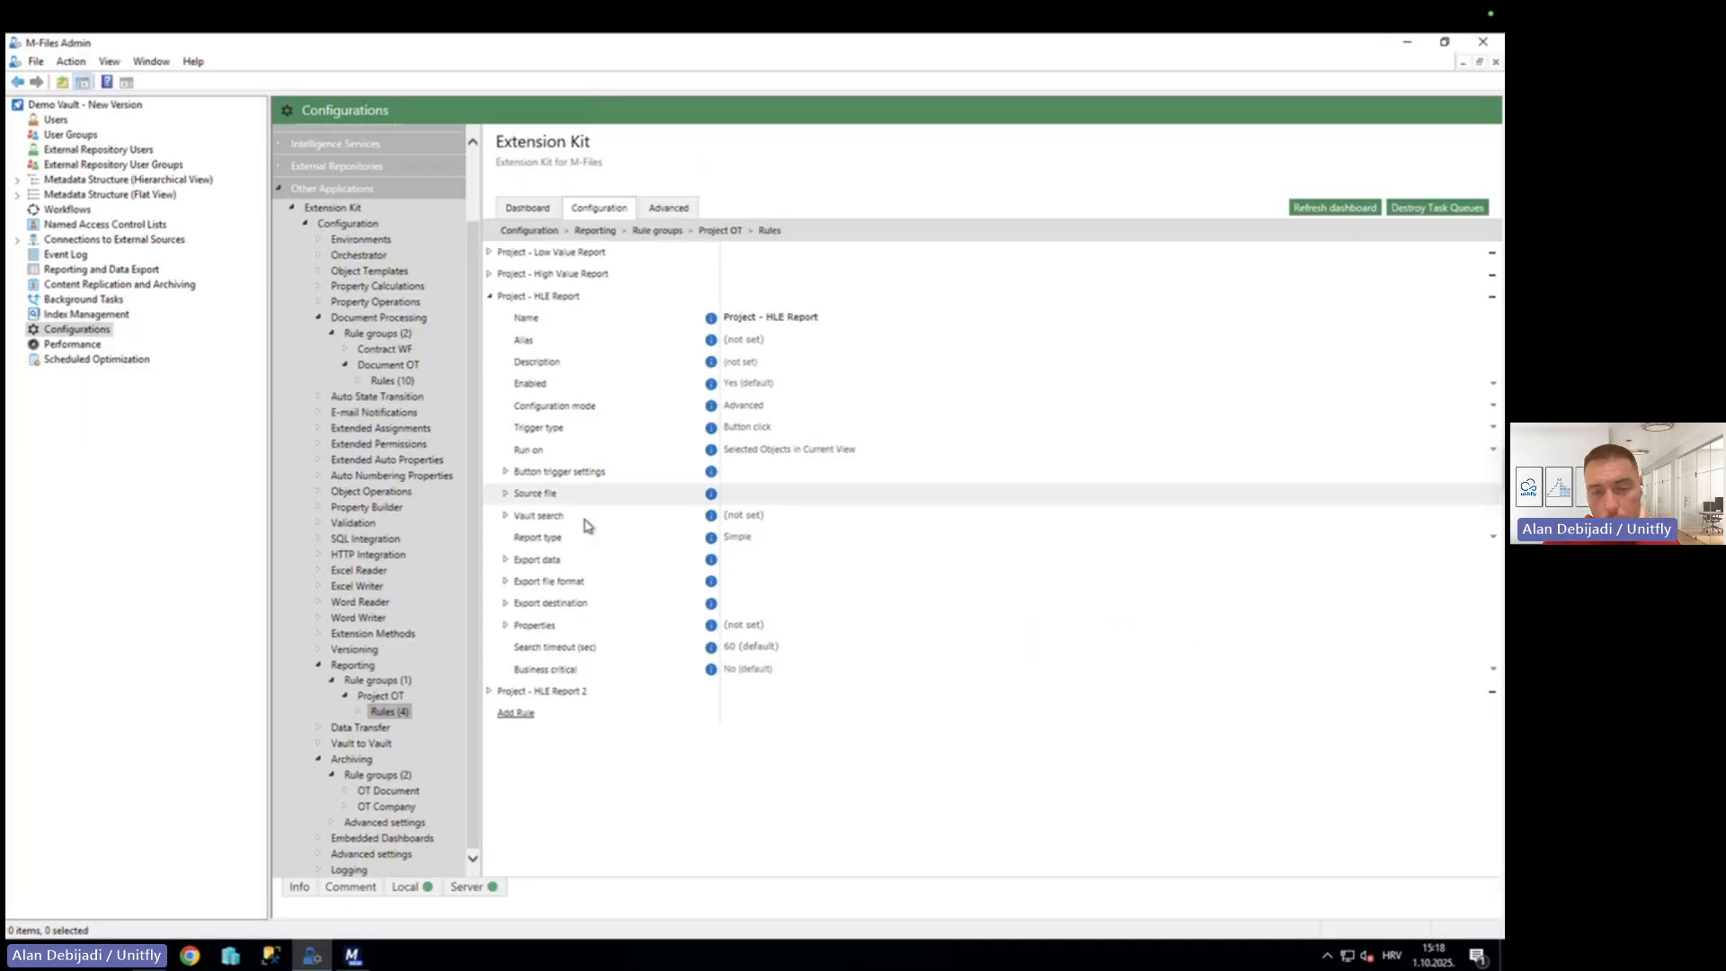
left_click(506, 560)
left_click(524, 603)
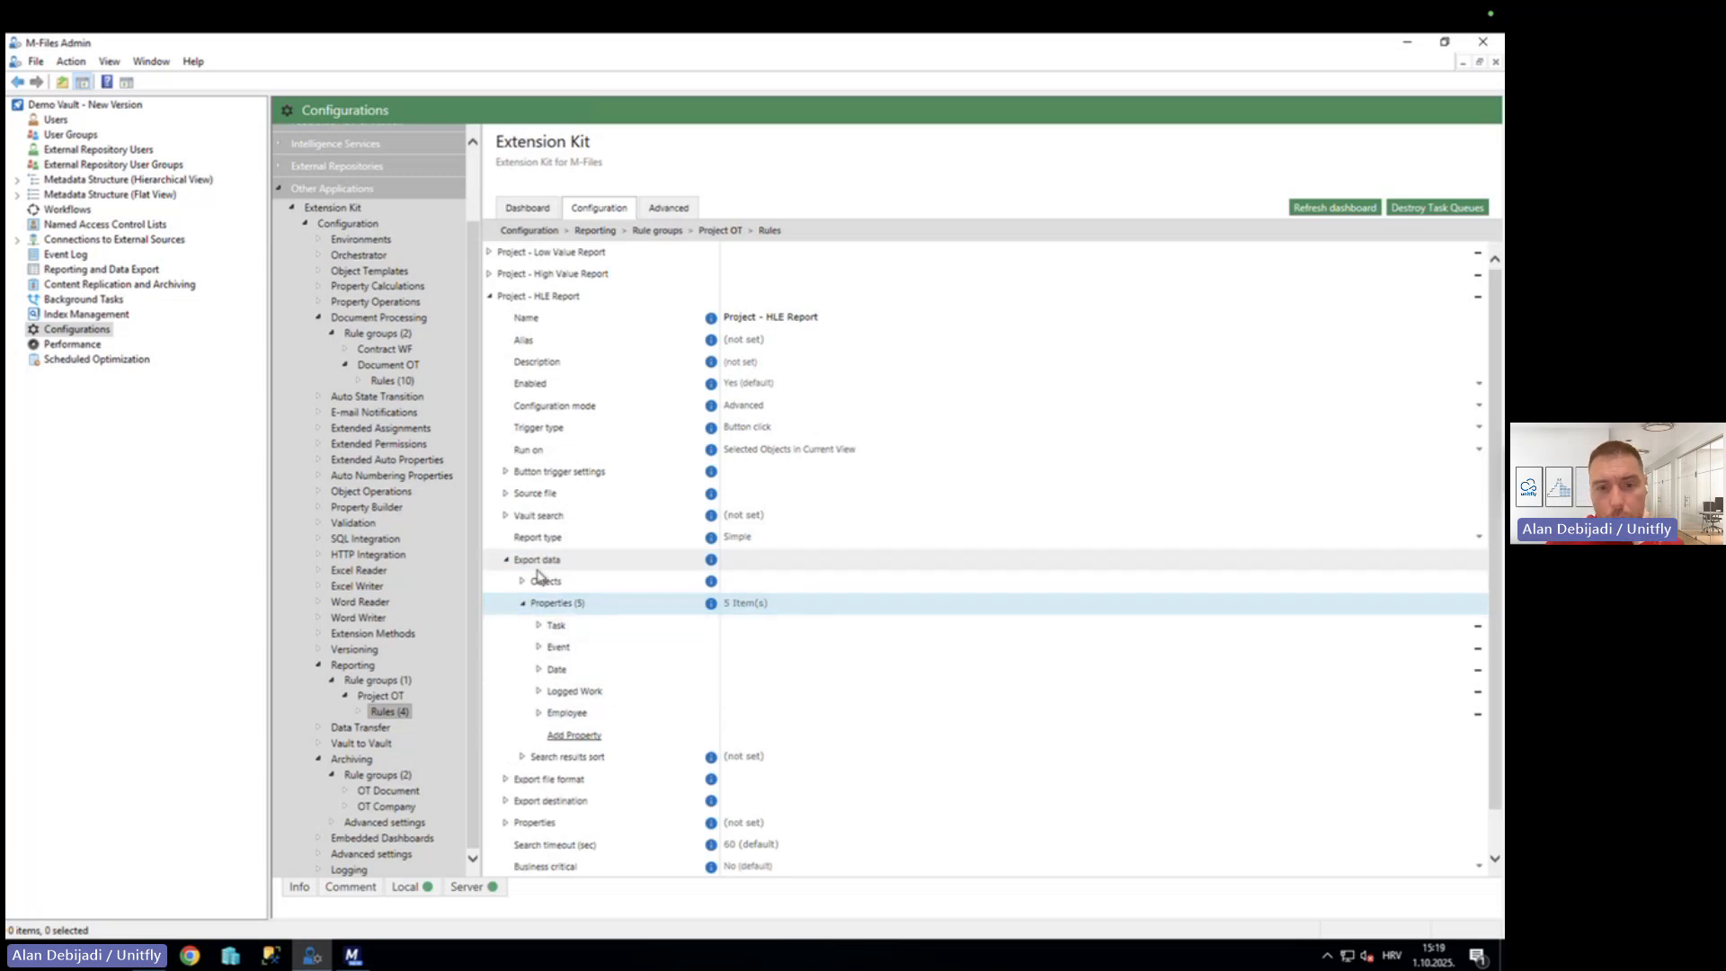
scroll(530, 724, "down", 1)
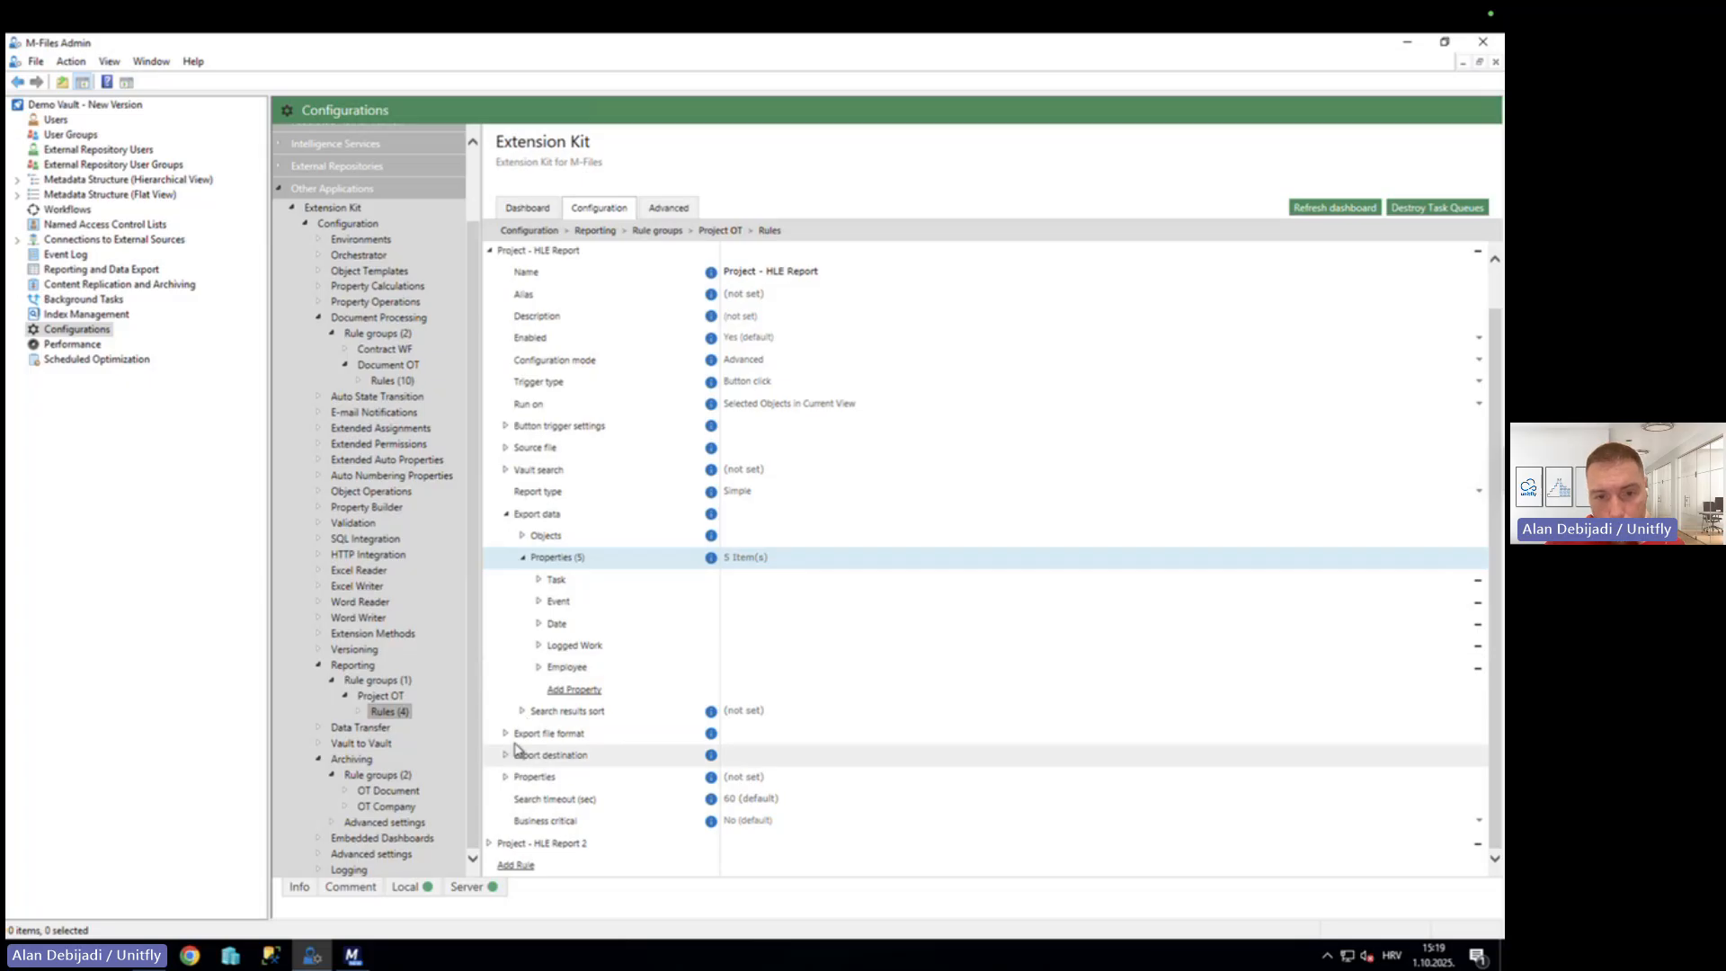
left_click(505, 755)
left_click(521, 755)
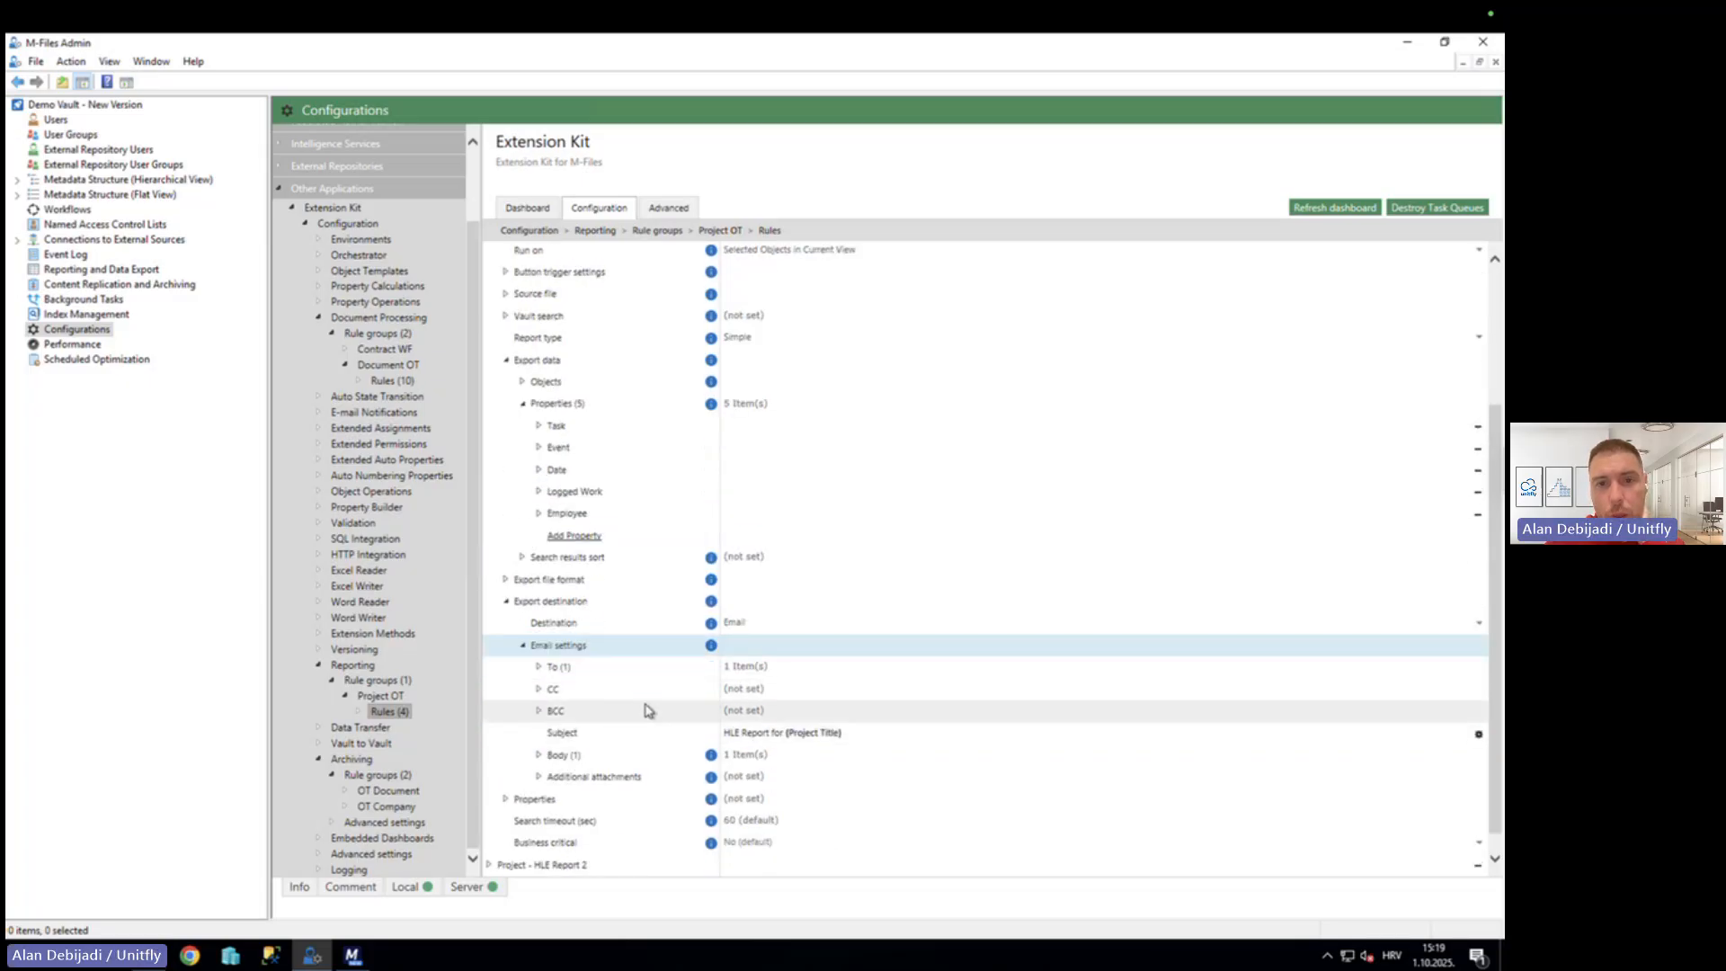
scroll(566, 497, "up", 3)
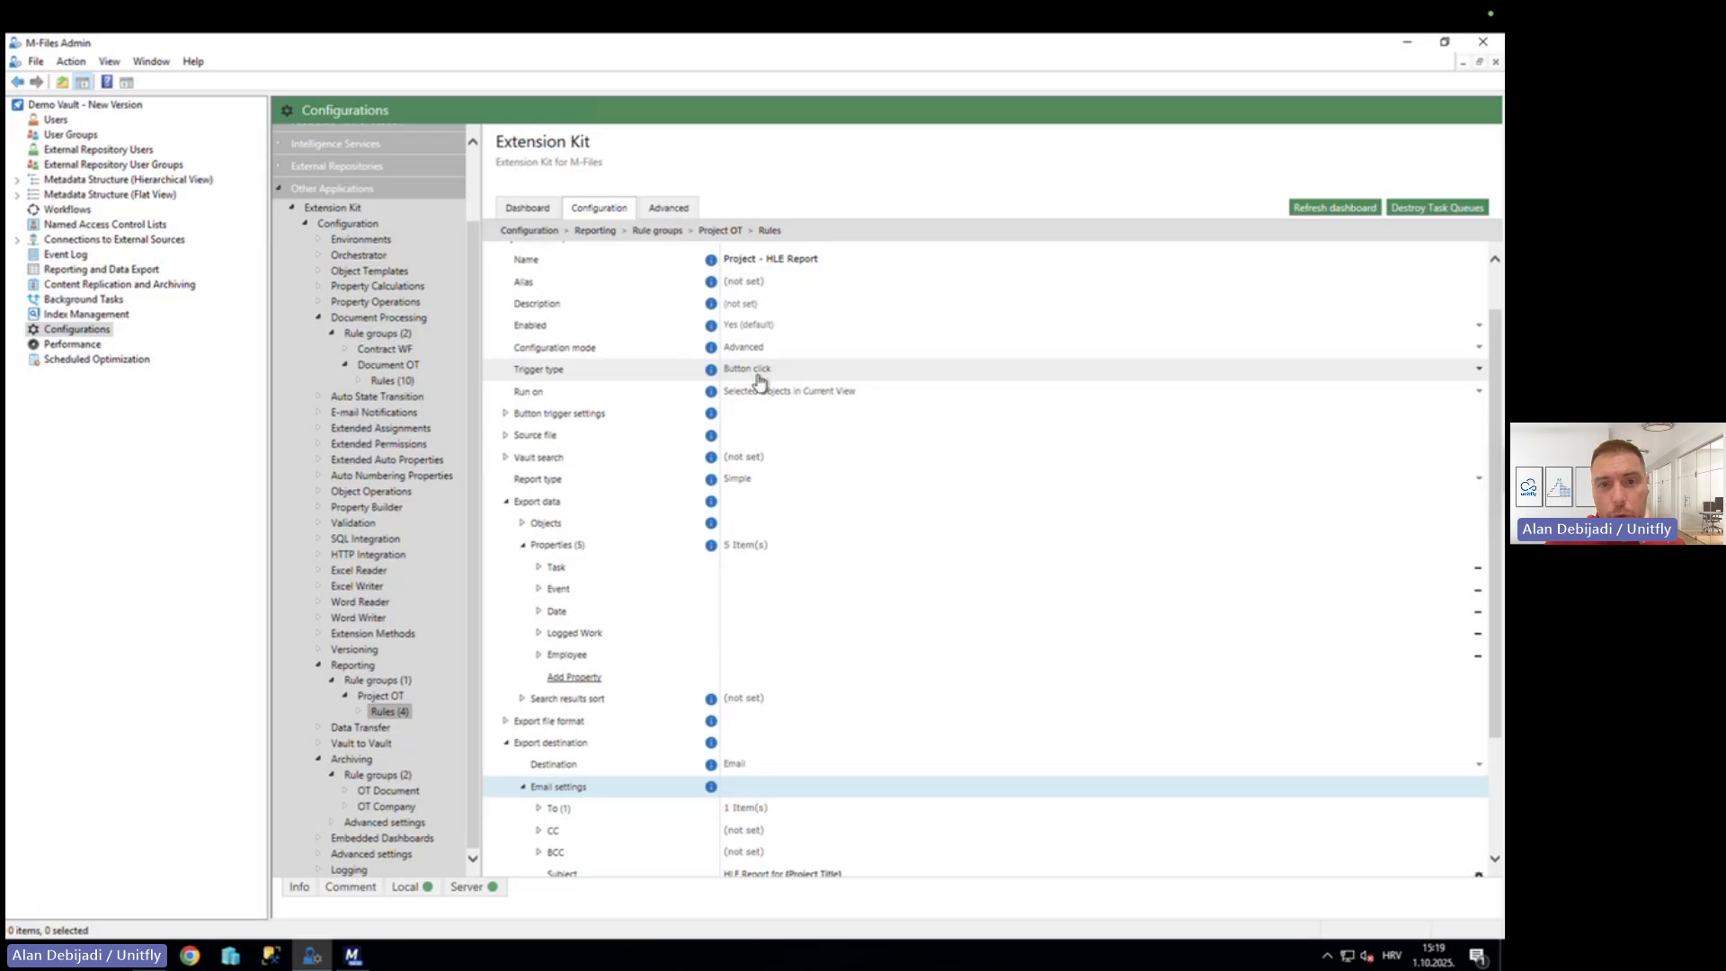
Examine the HLE report rule's button trigger settings and the dynamic recipient address in its email settings.
double_click(526, 412)
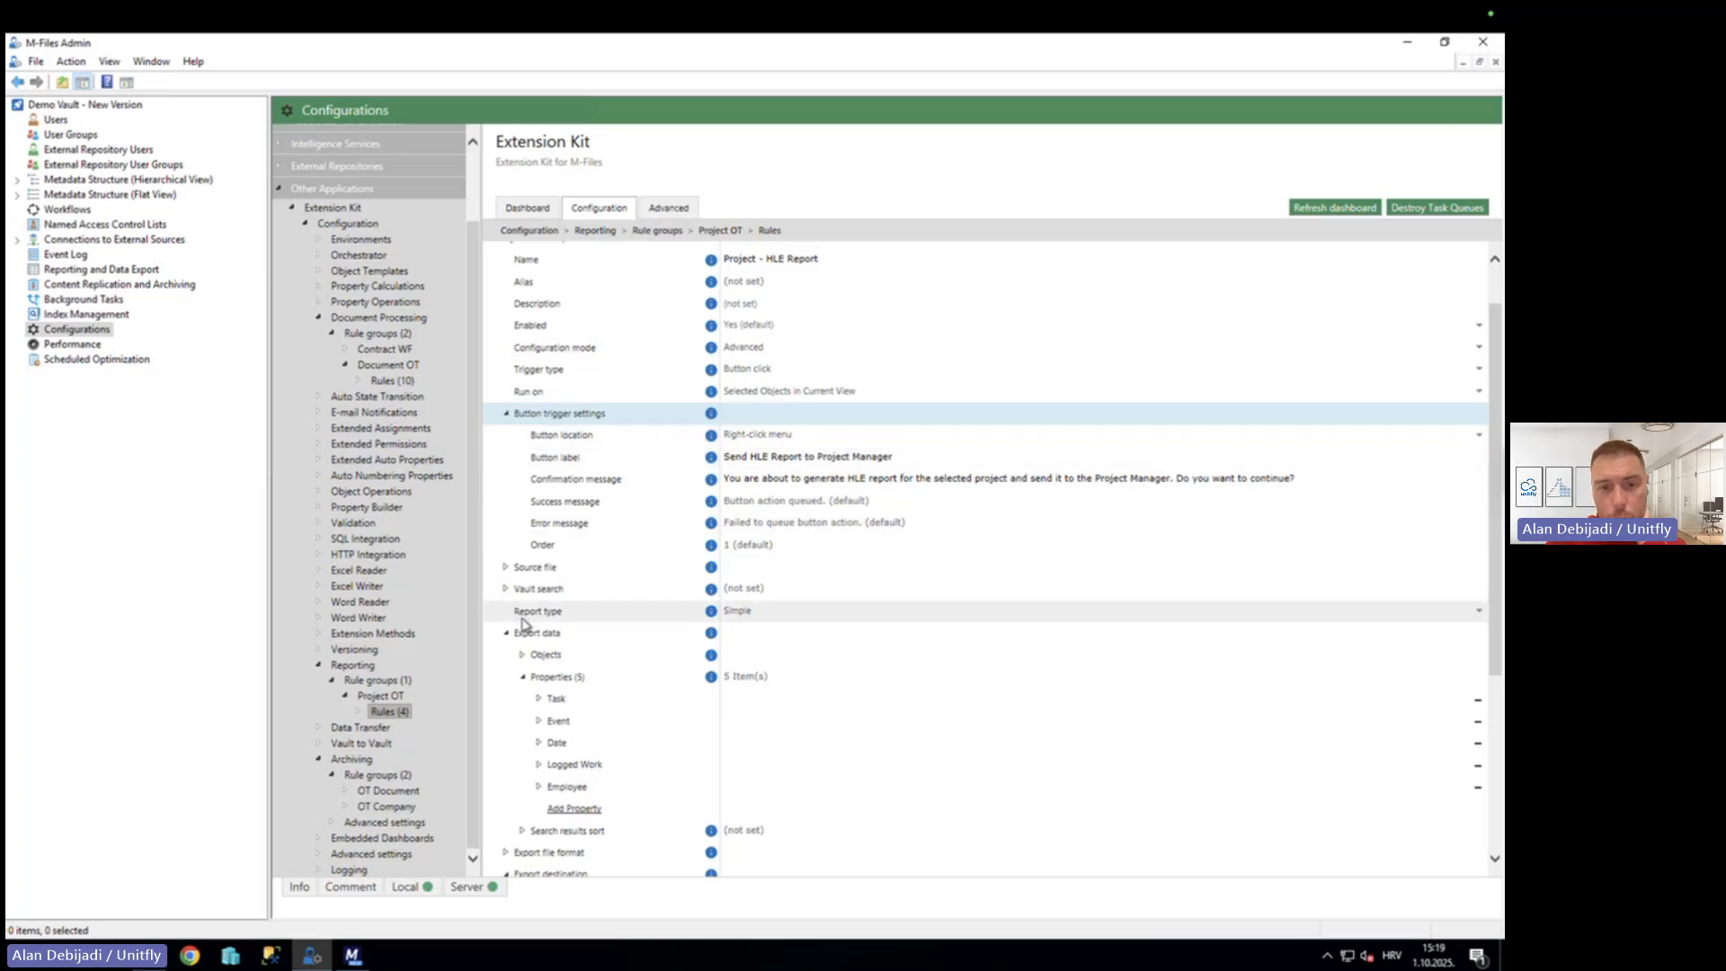
scroll(528, 618, "down", 4)
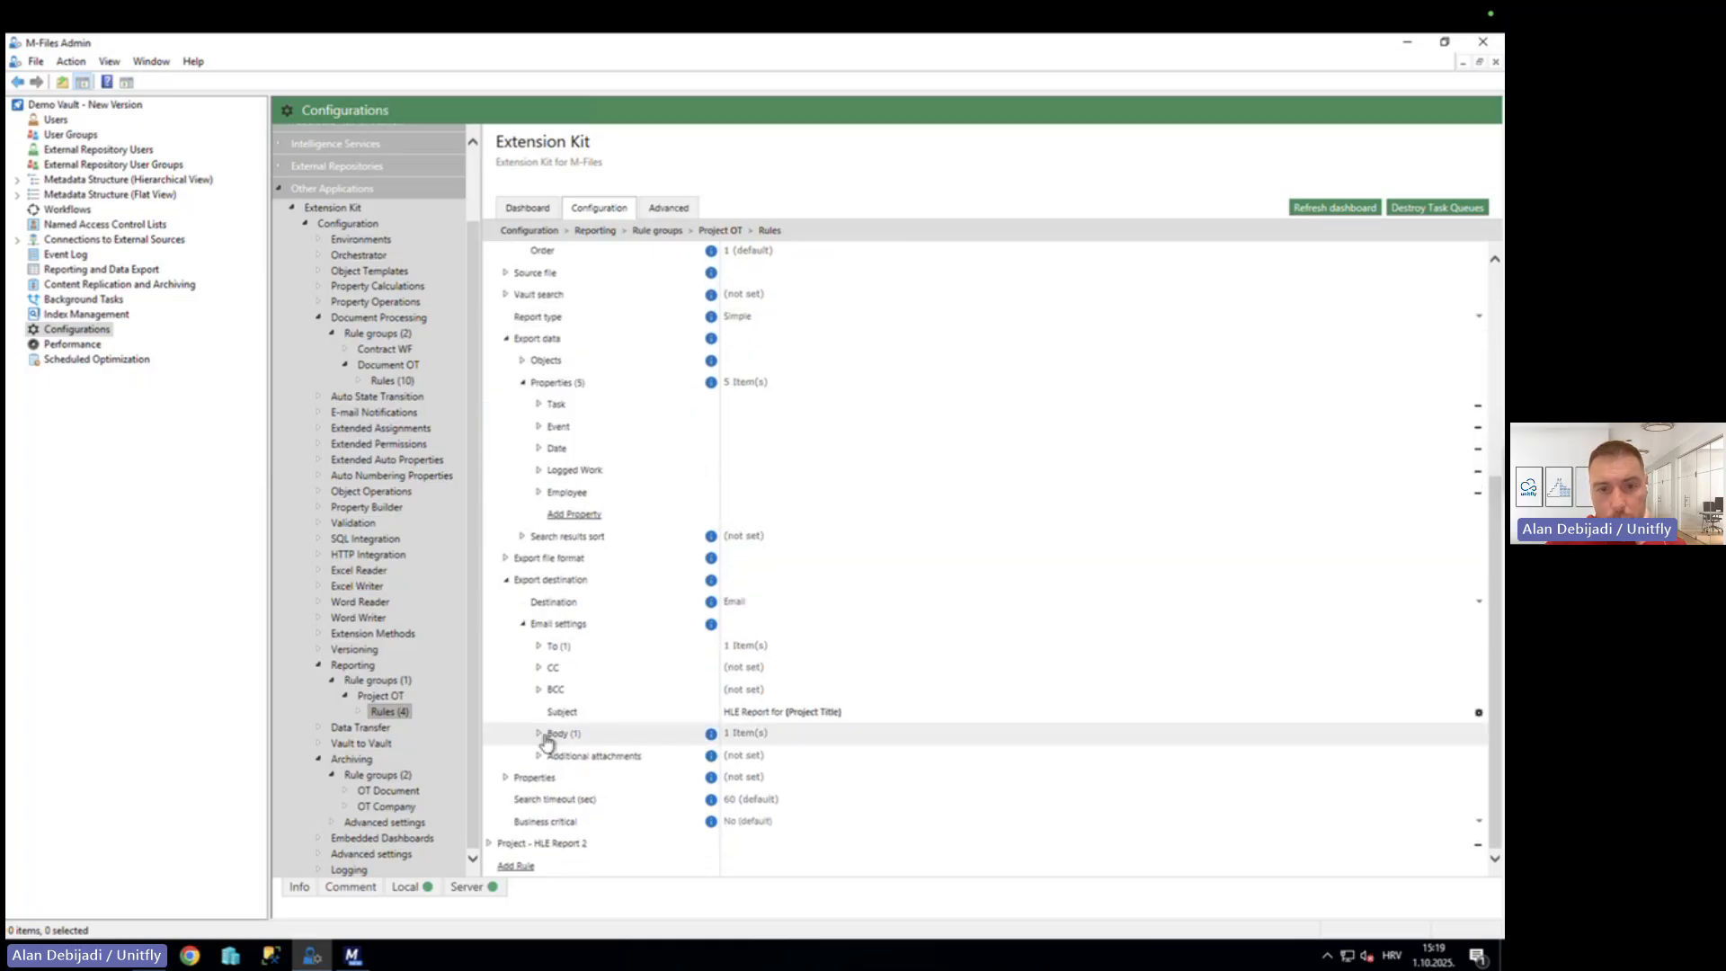
left_click(539, 645)
left_click(551, 668)
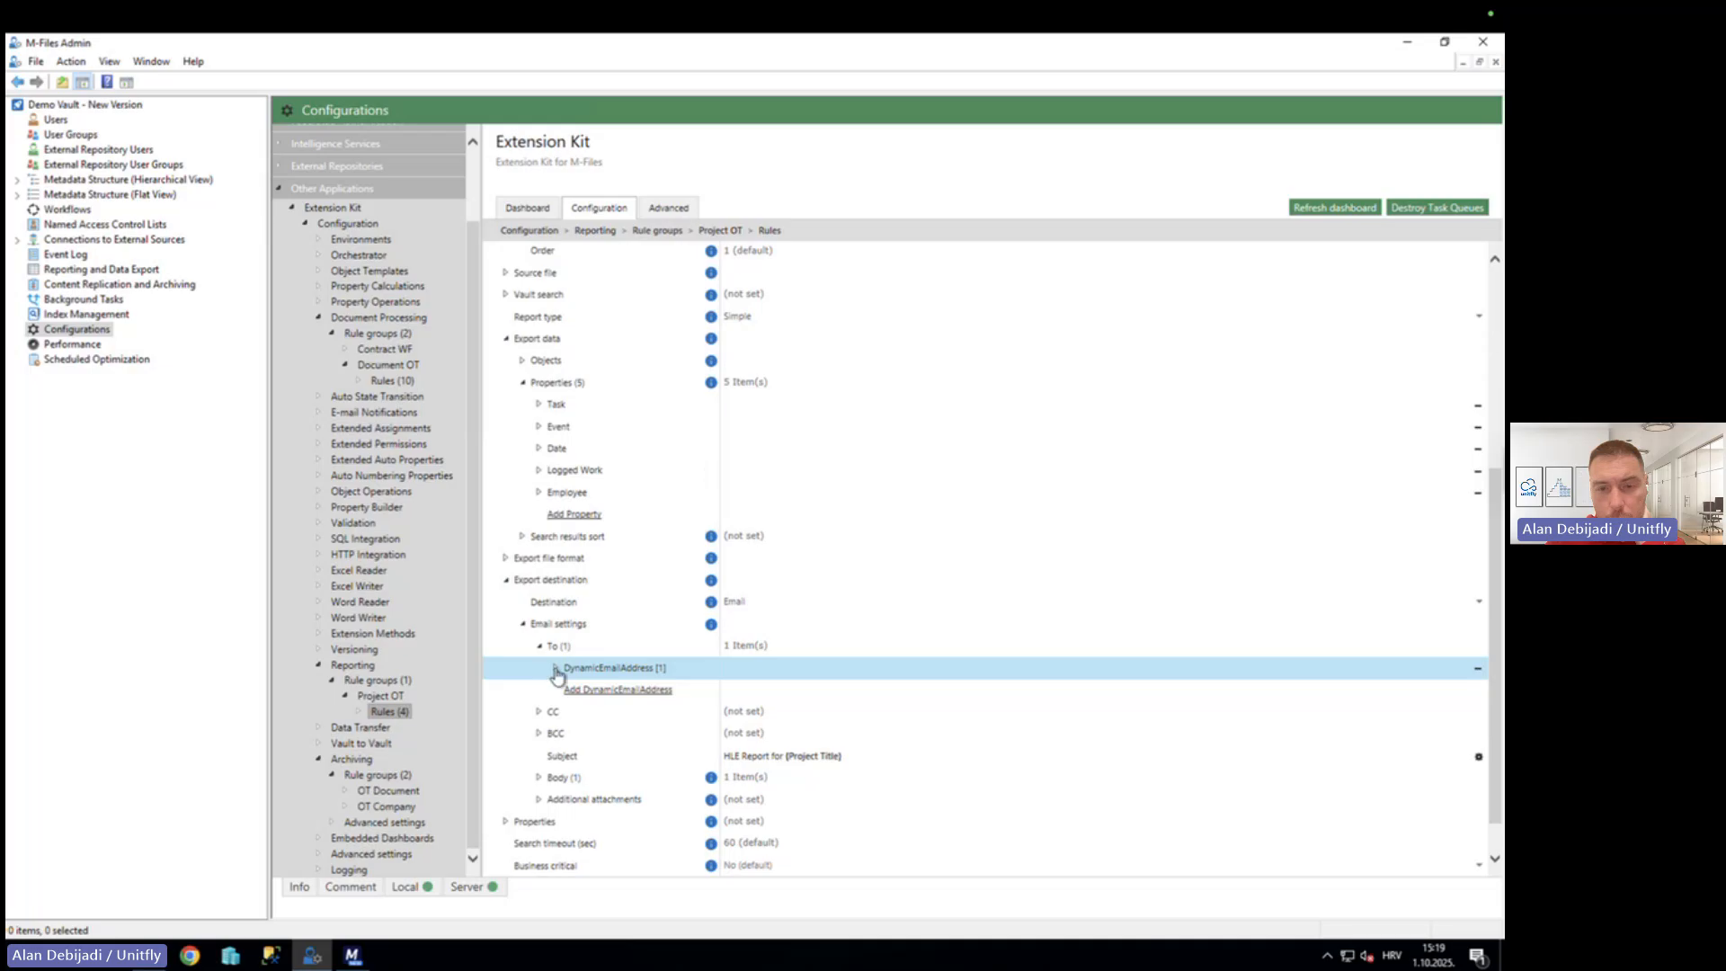
left_click(556, 669)
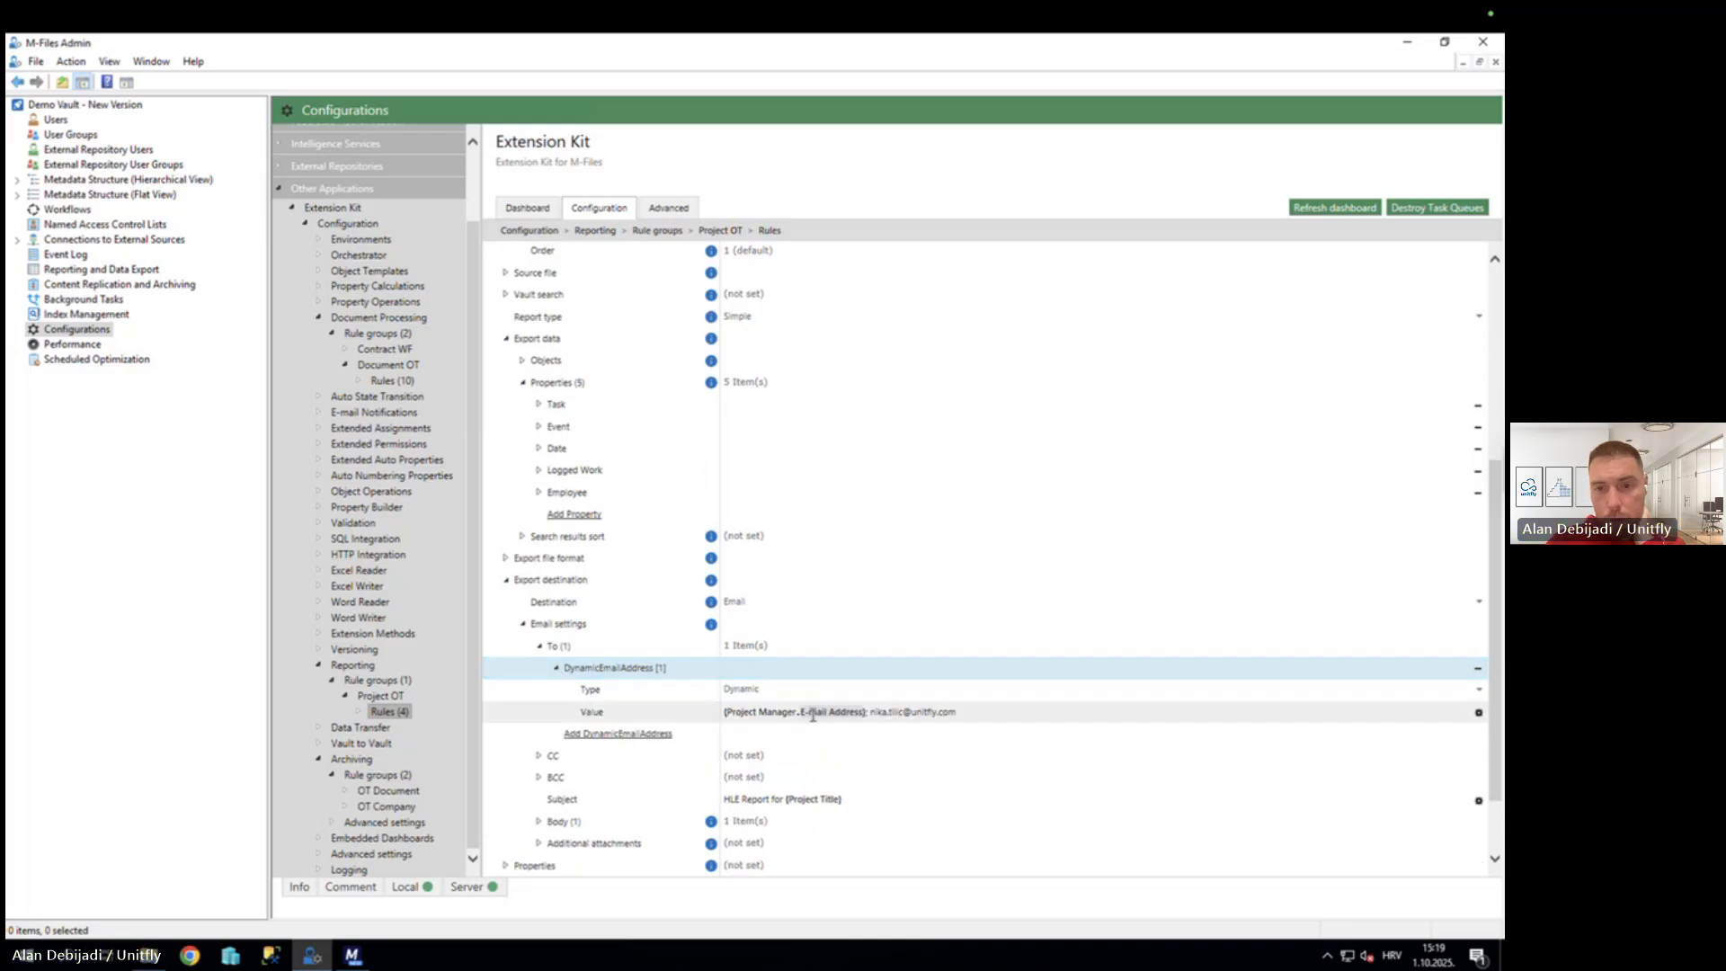
scroll(836, 715, "up", 3)
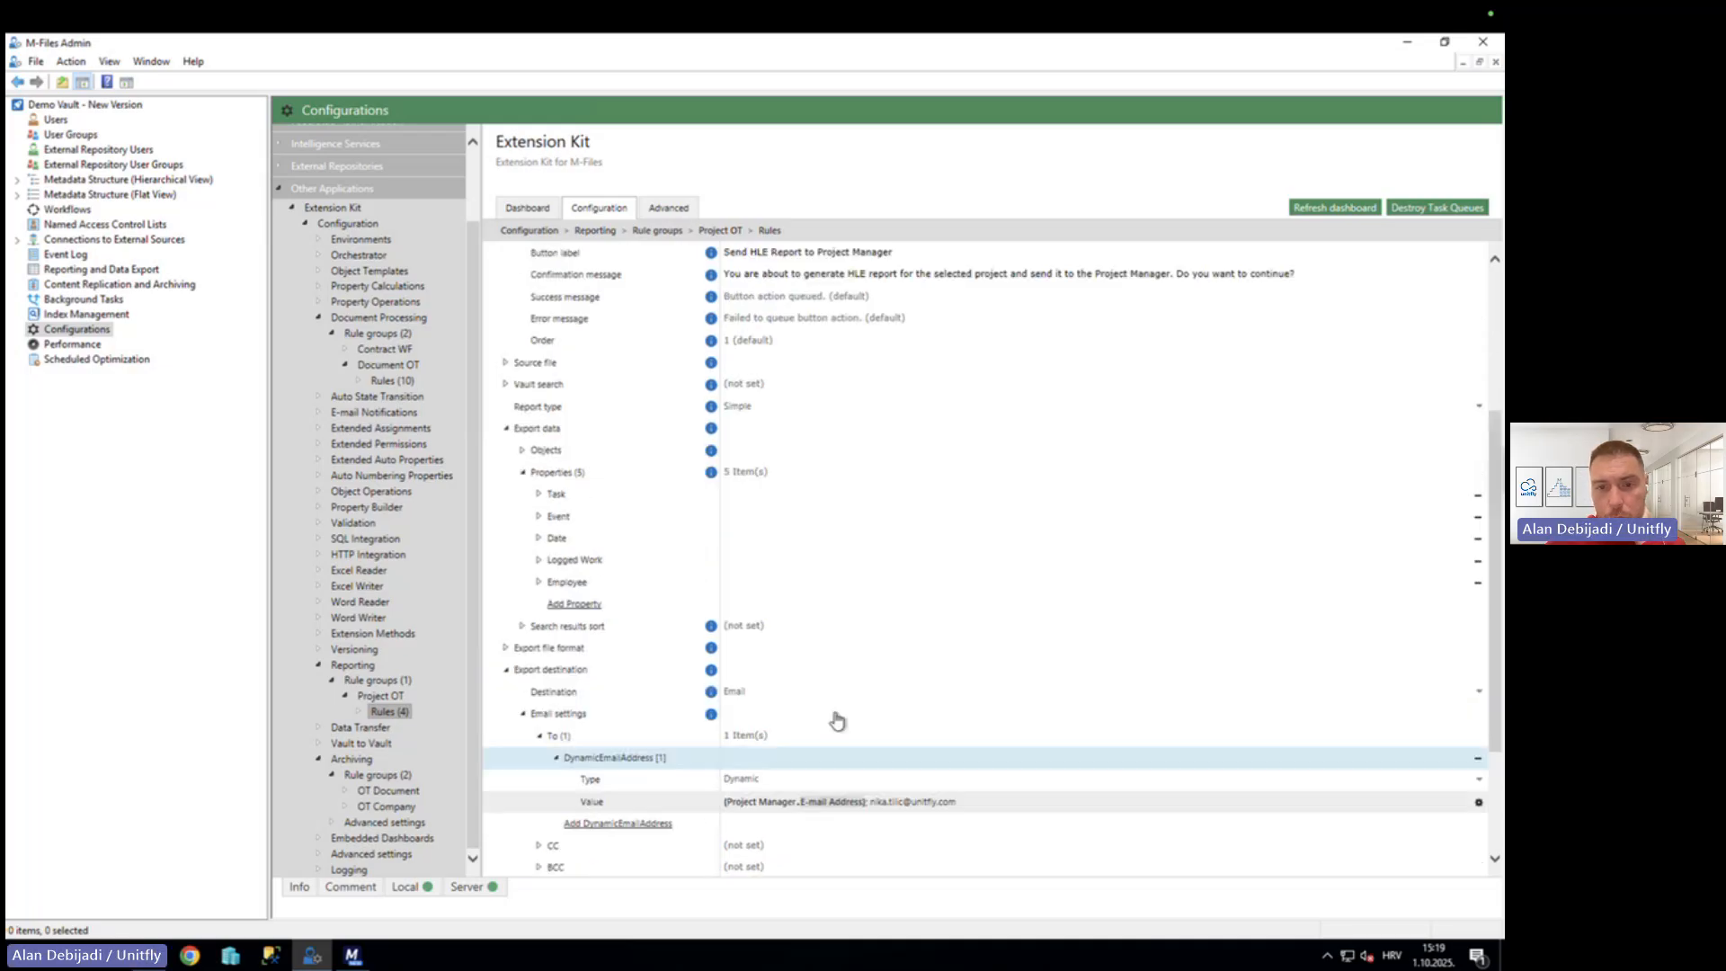
Switch to the M-Files client, reopen Mobile Application in Project View, and expand its project object to list related items.
left_click(351, 955)
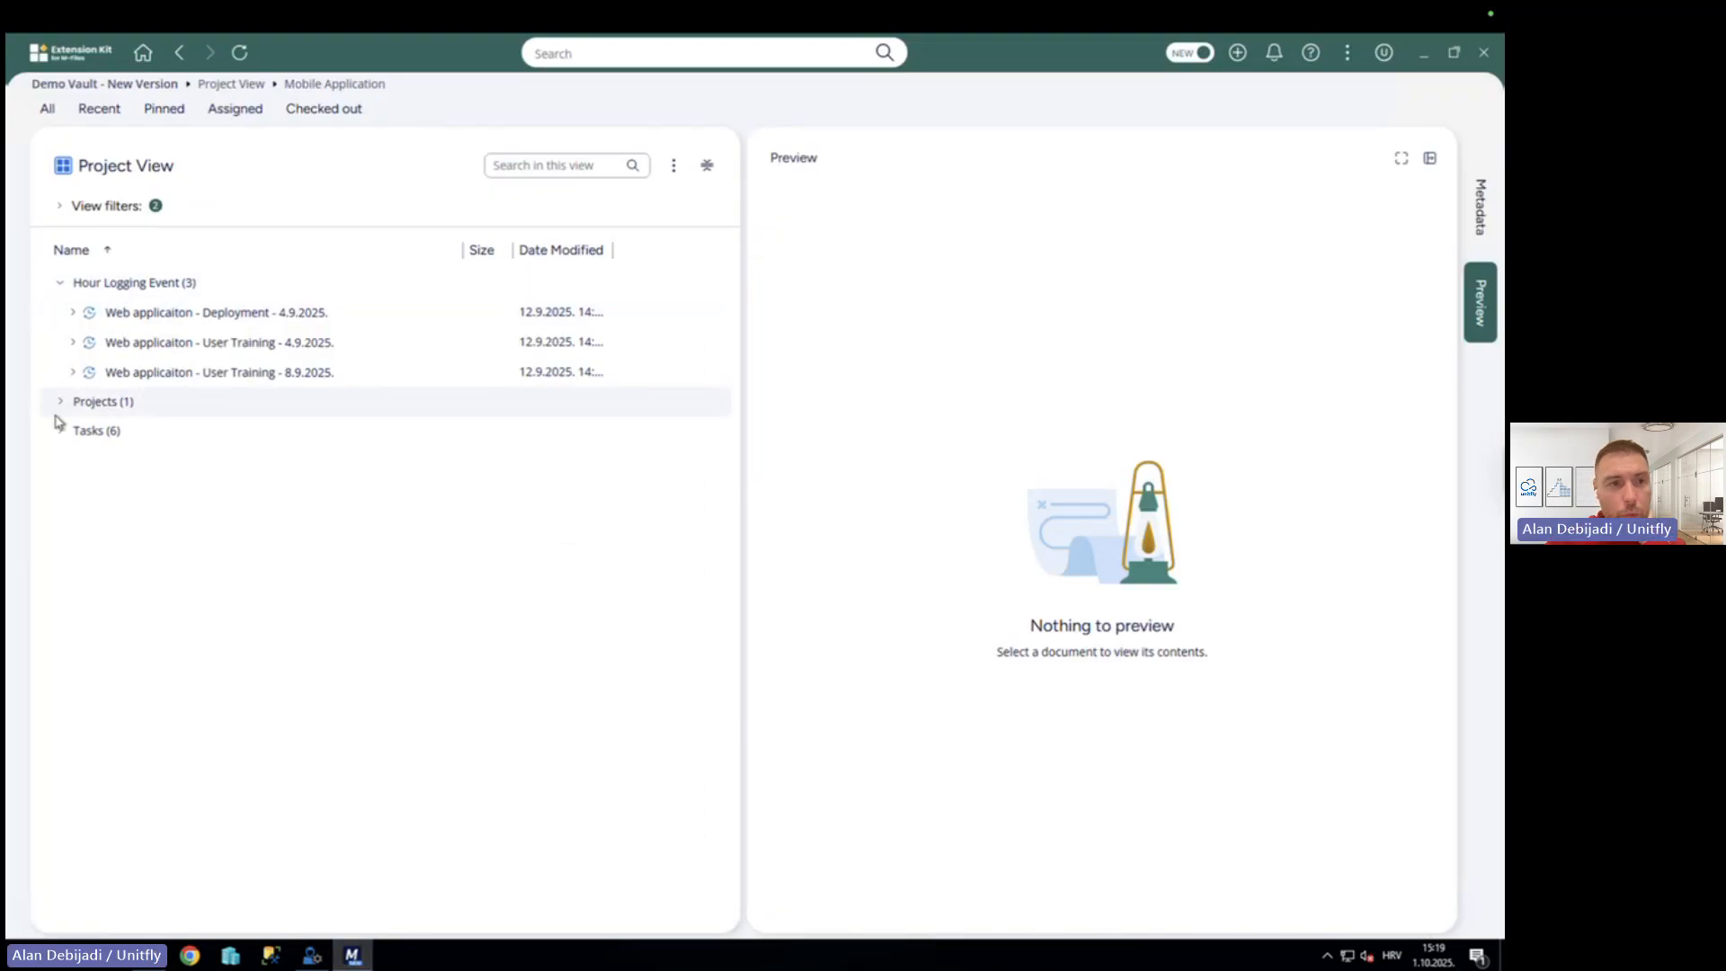
left_click(162, 85)
left_click(135, 430)
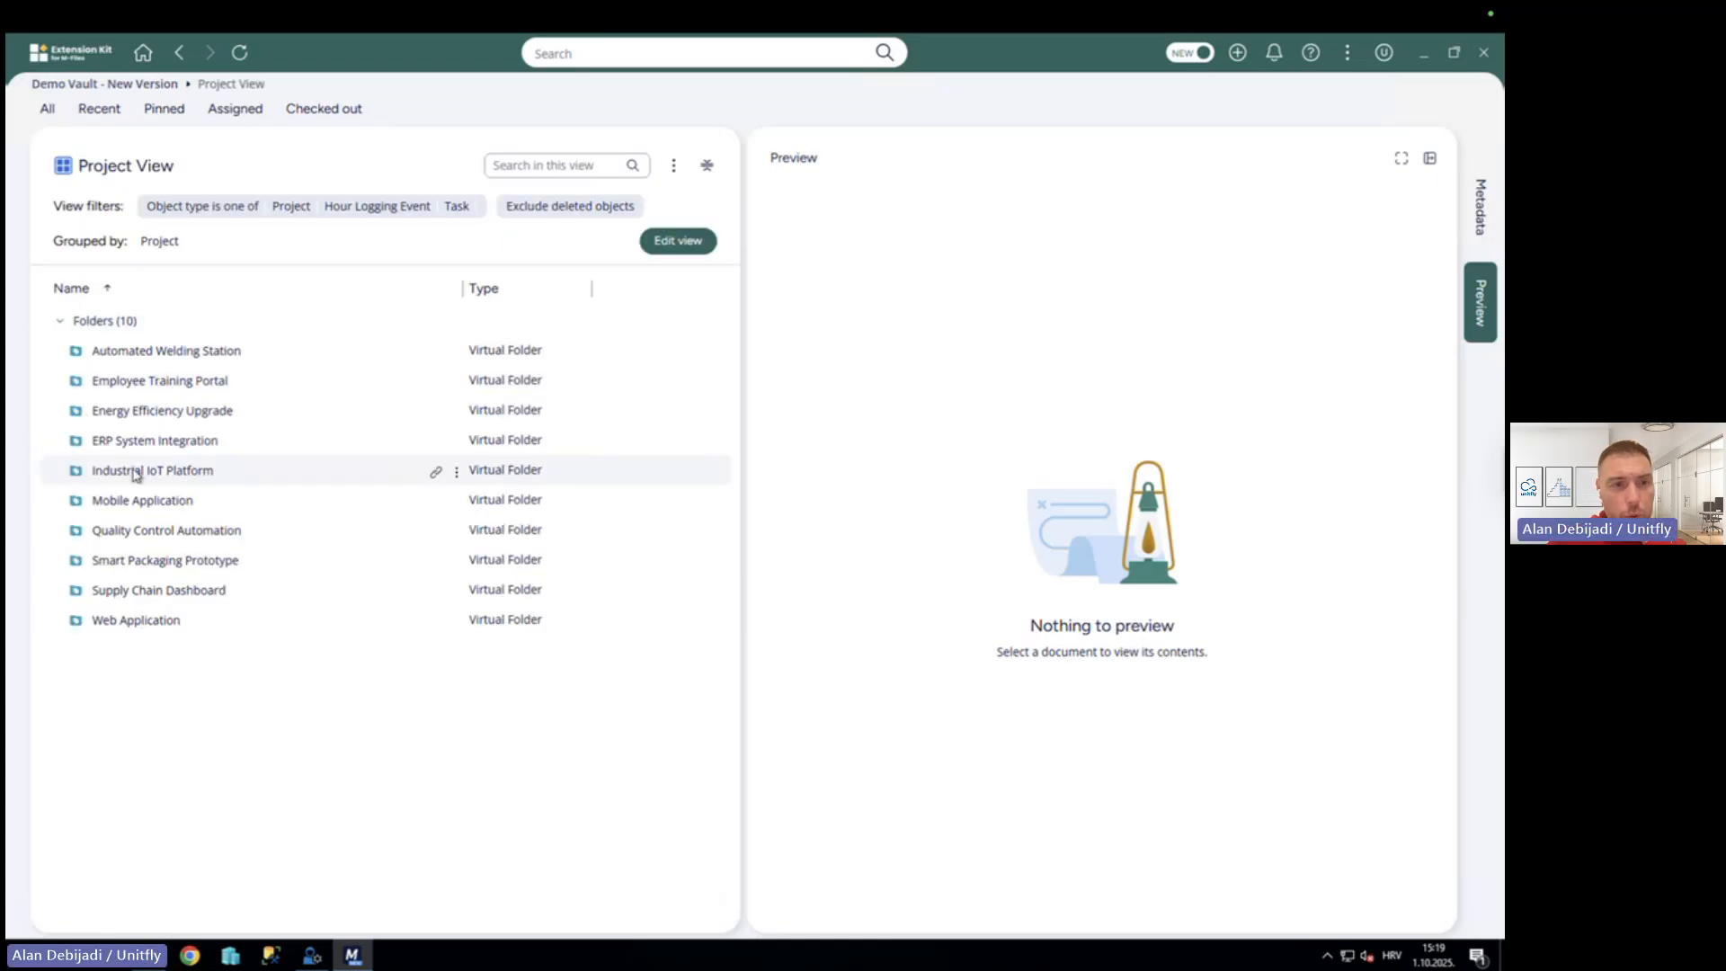
left_click(138, 500)
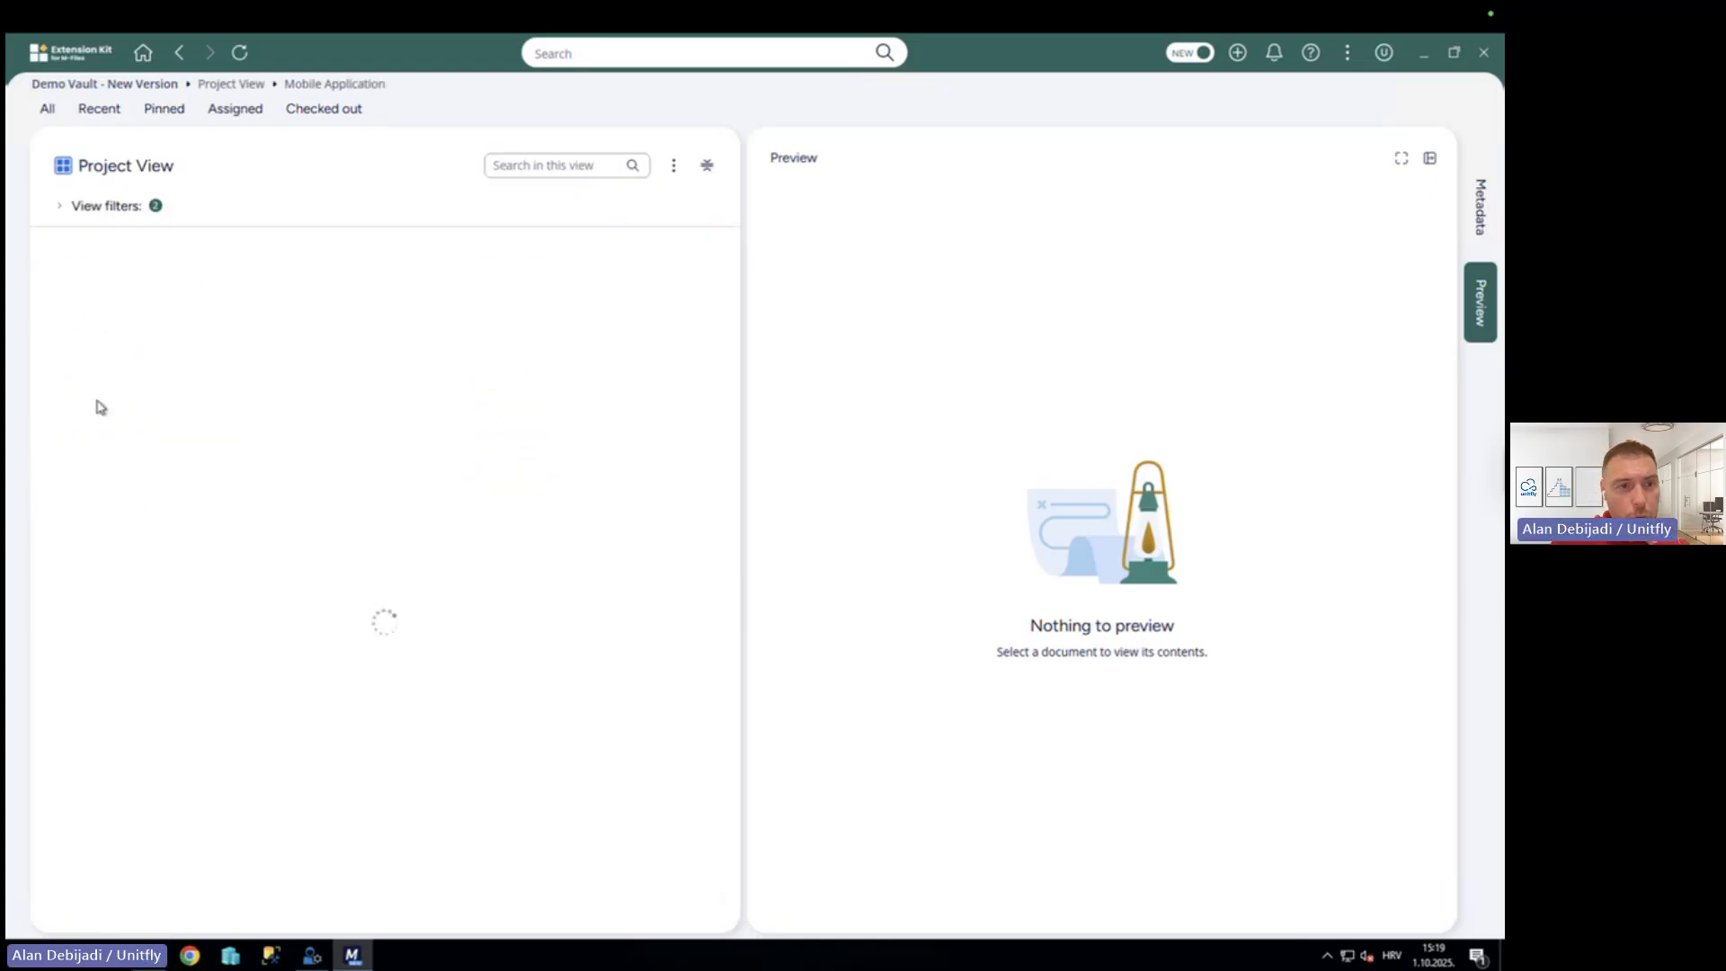
left_click(62, 312)
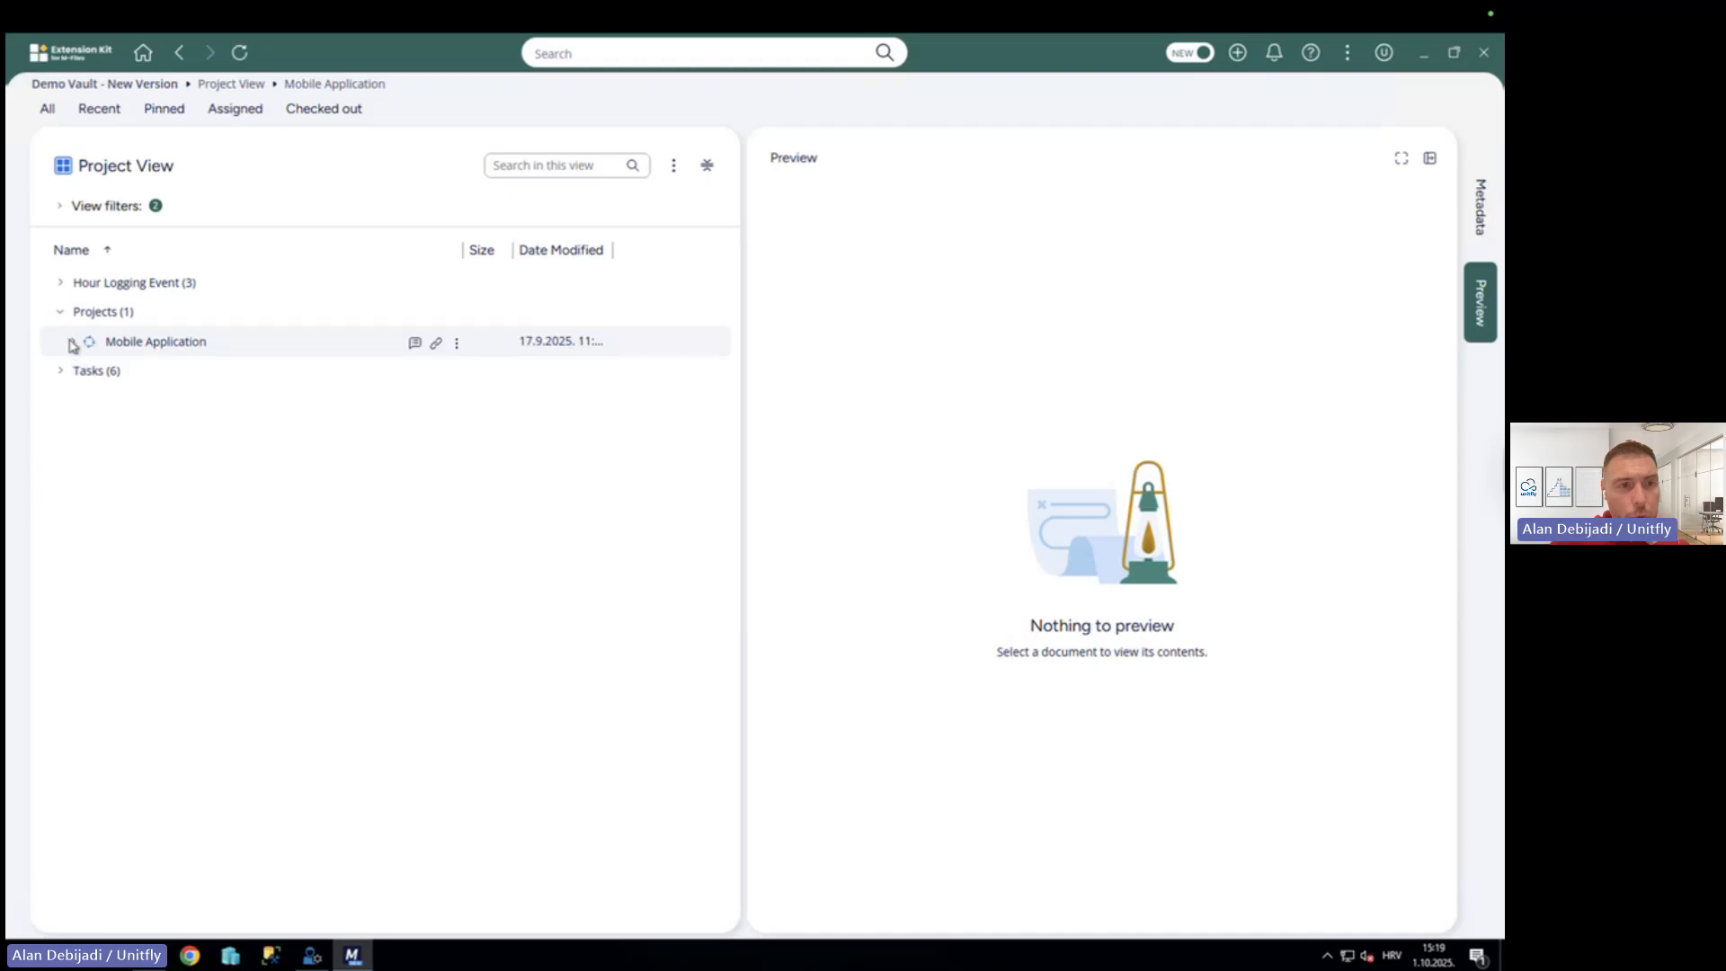
left_click(72, 343)
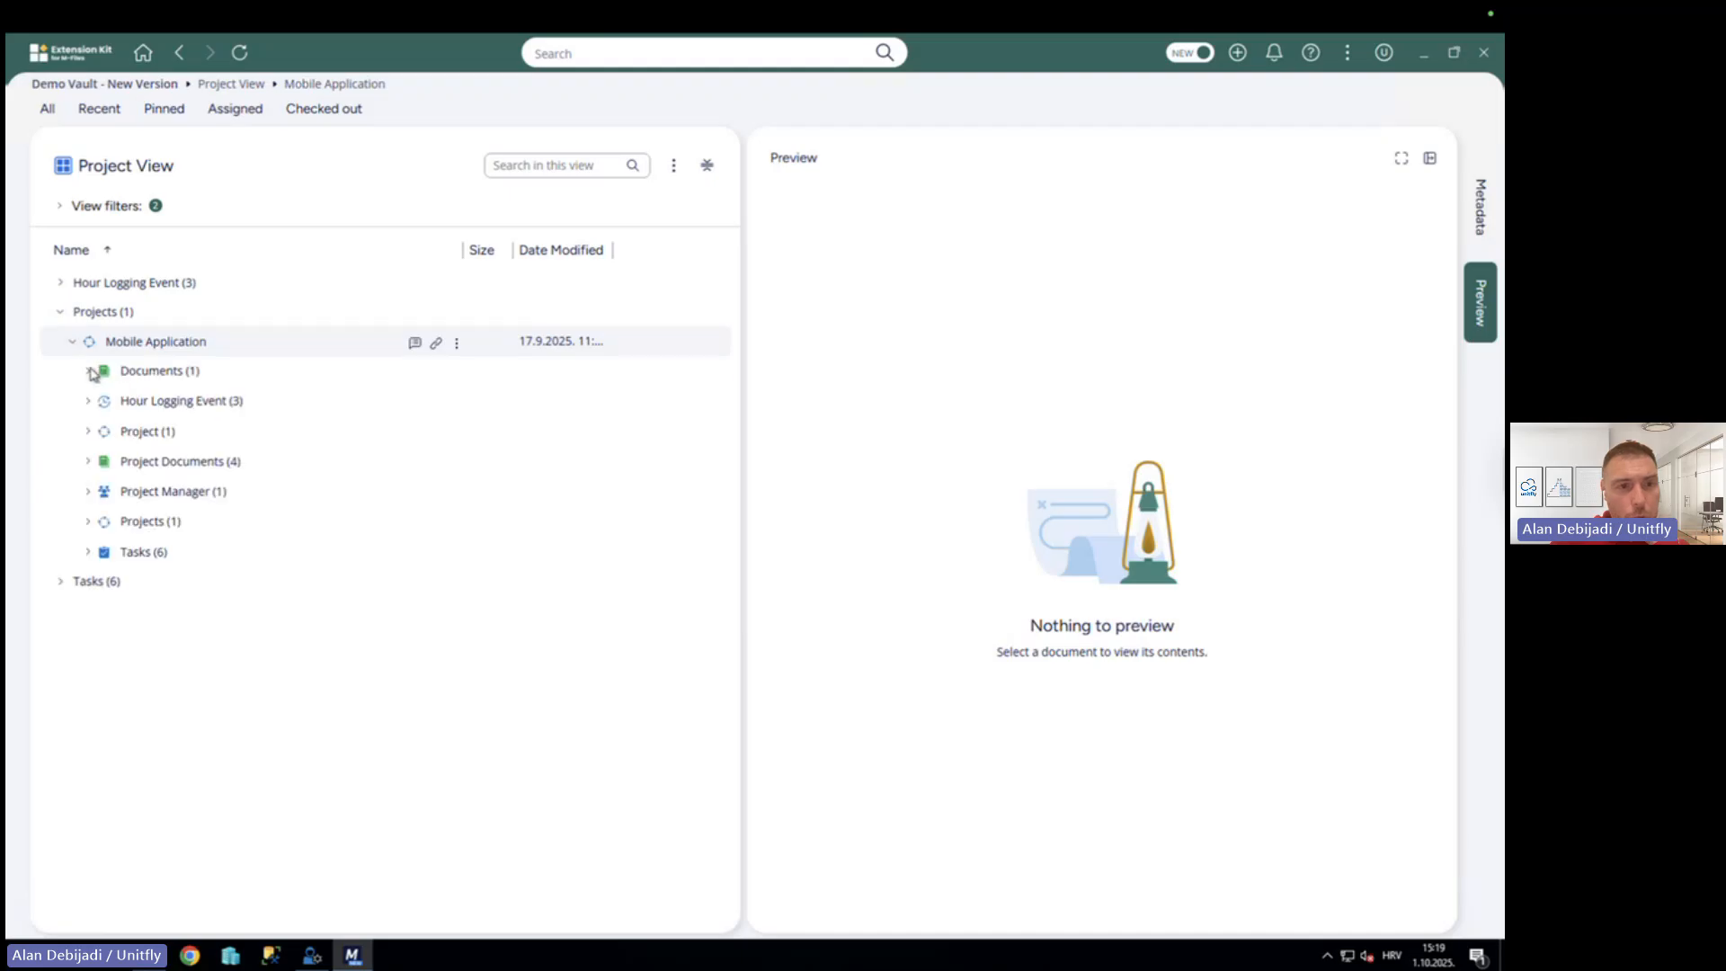
Select the employee under Project Manager for the Mobile Application project and view that person's metadata.
left_click(87, 492)
left_click(167, 522)
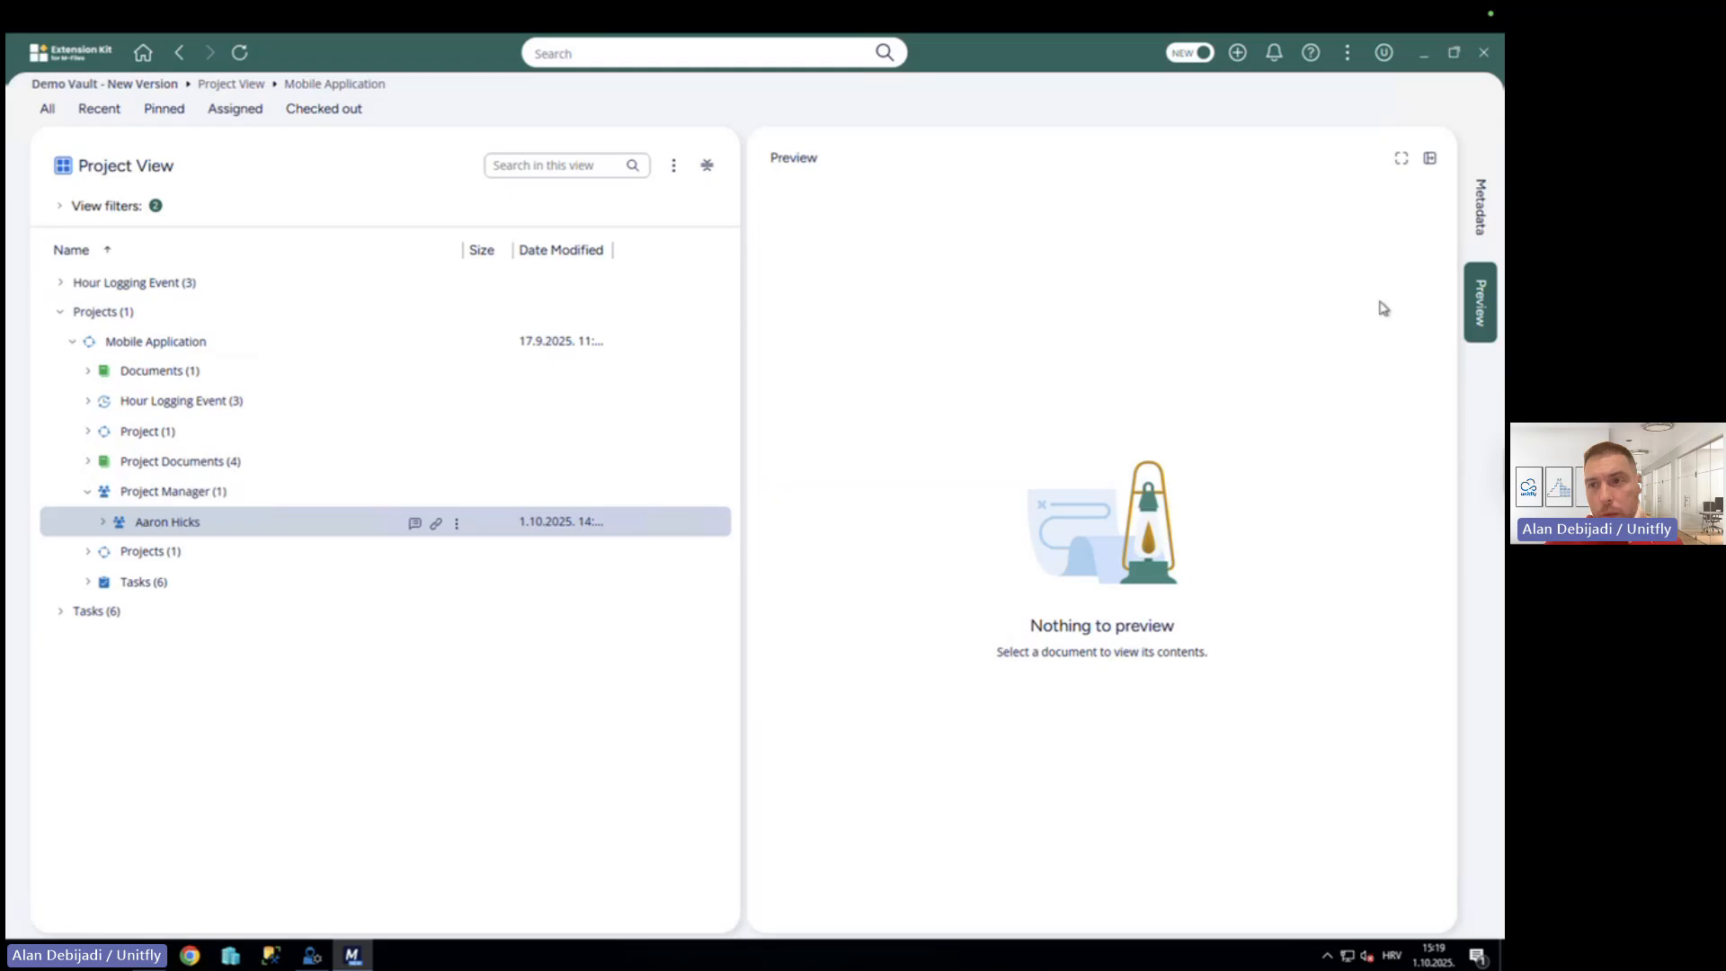
left_click(1480, 207)
left_click(1480, 301)
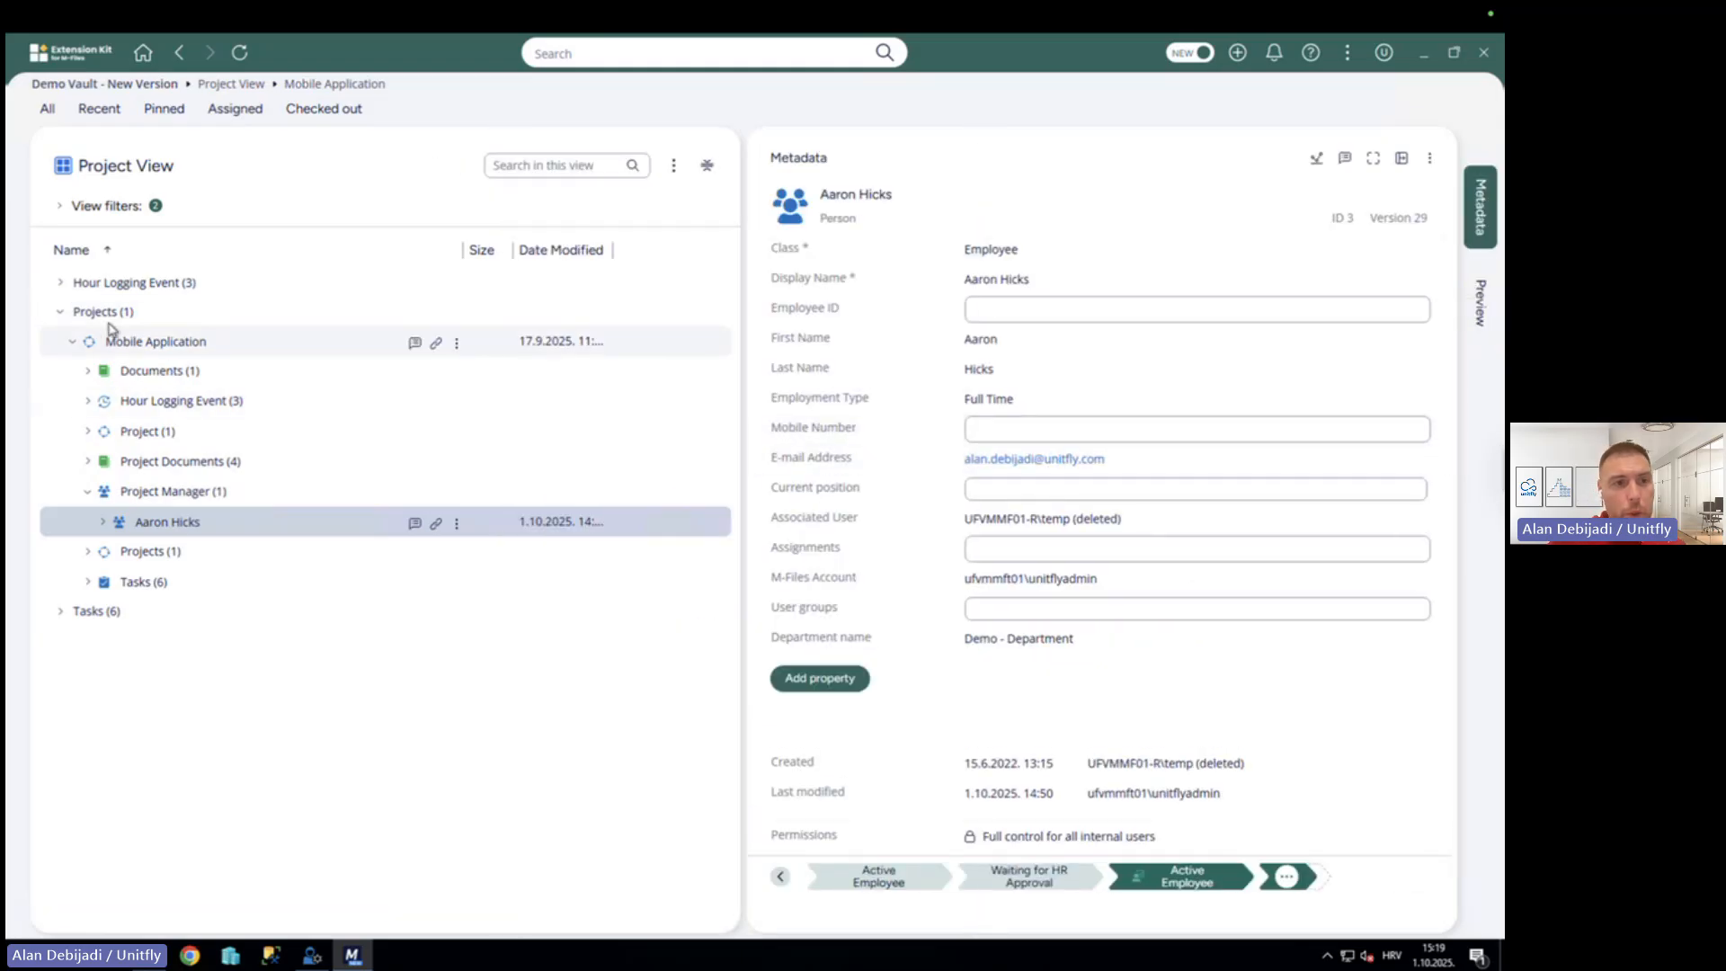
Run Send HLE Report to Project Manager on the Mobile Application project and confirm the action.
right_click(133, 349)
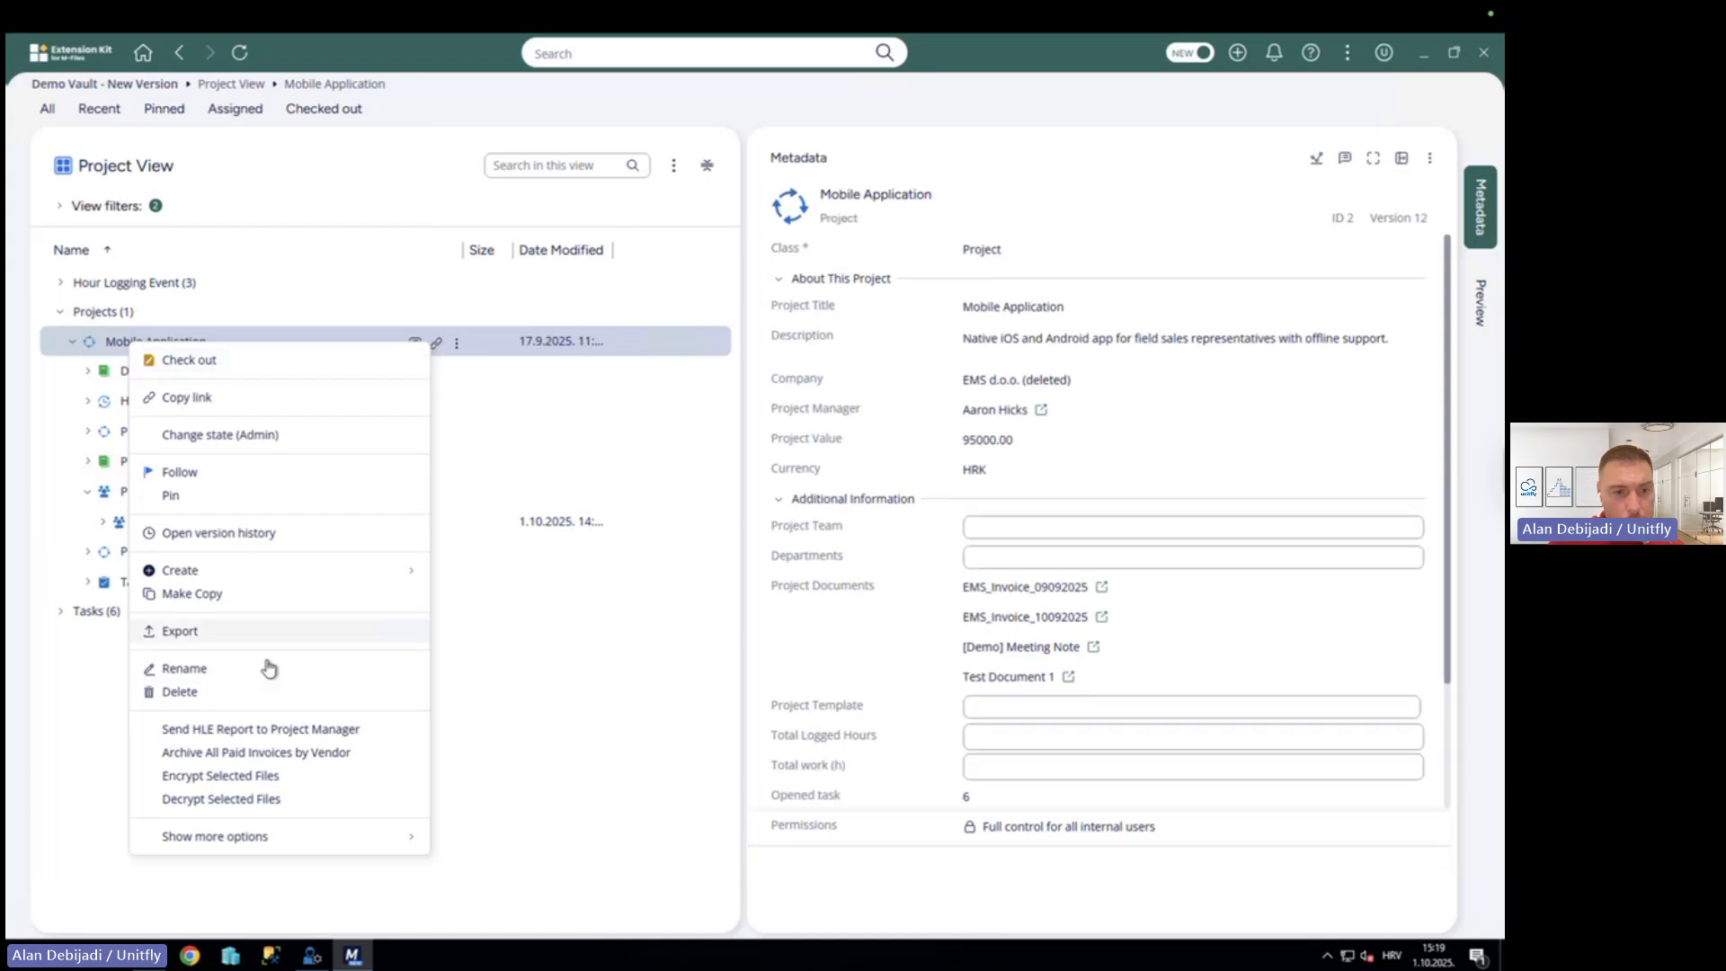
left_click(301, 730)
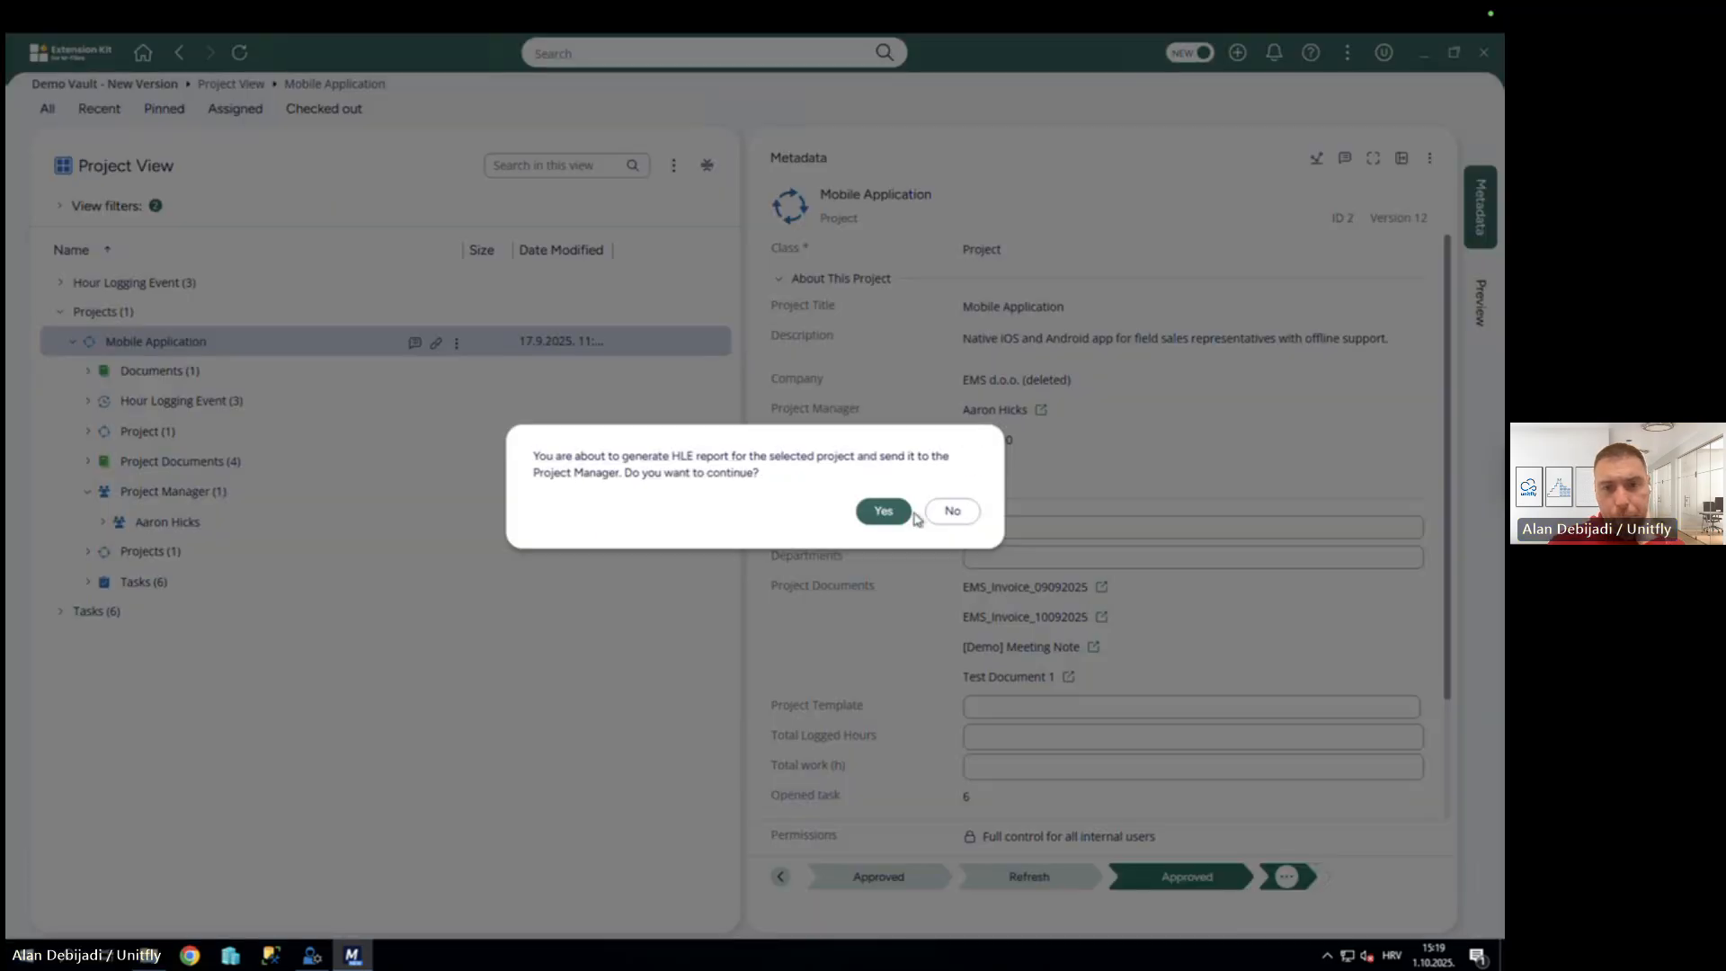
left_click(884, 511)
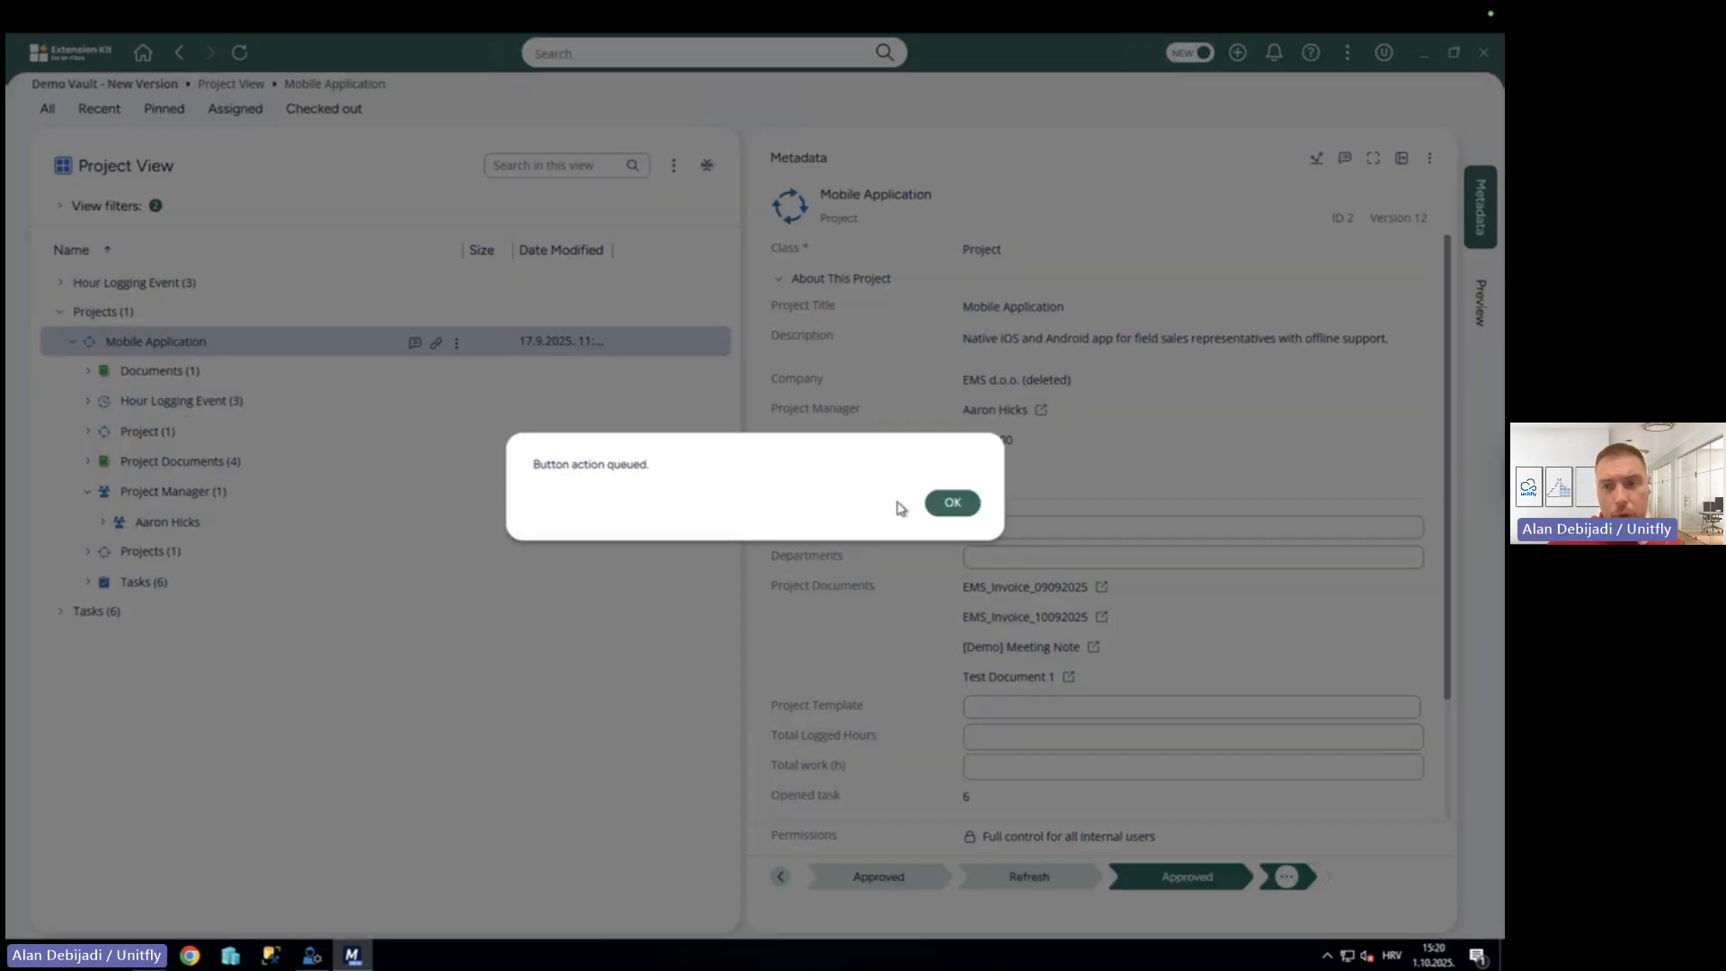
left_click(949, 503)
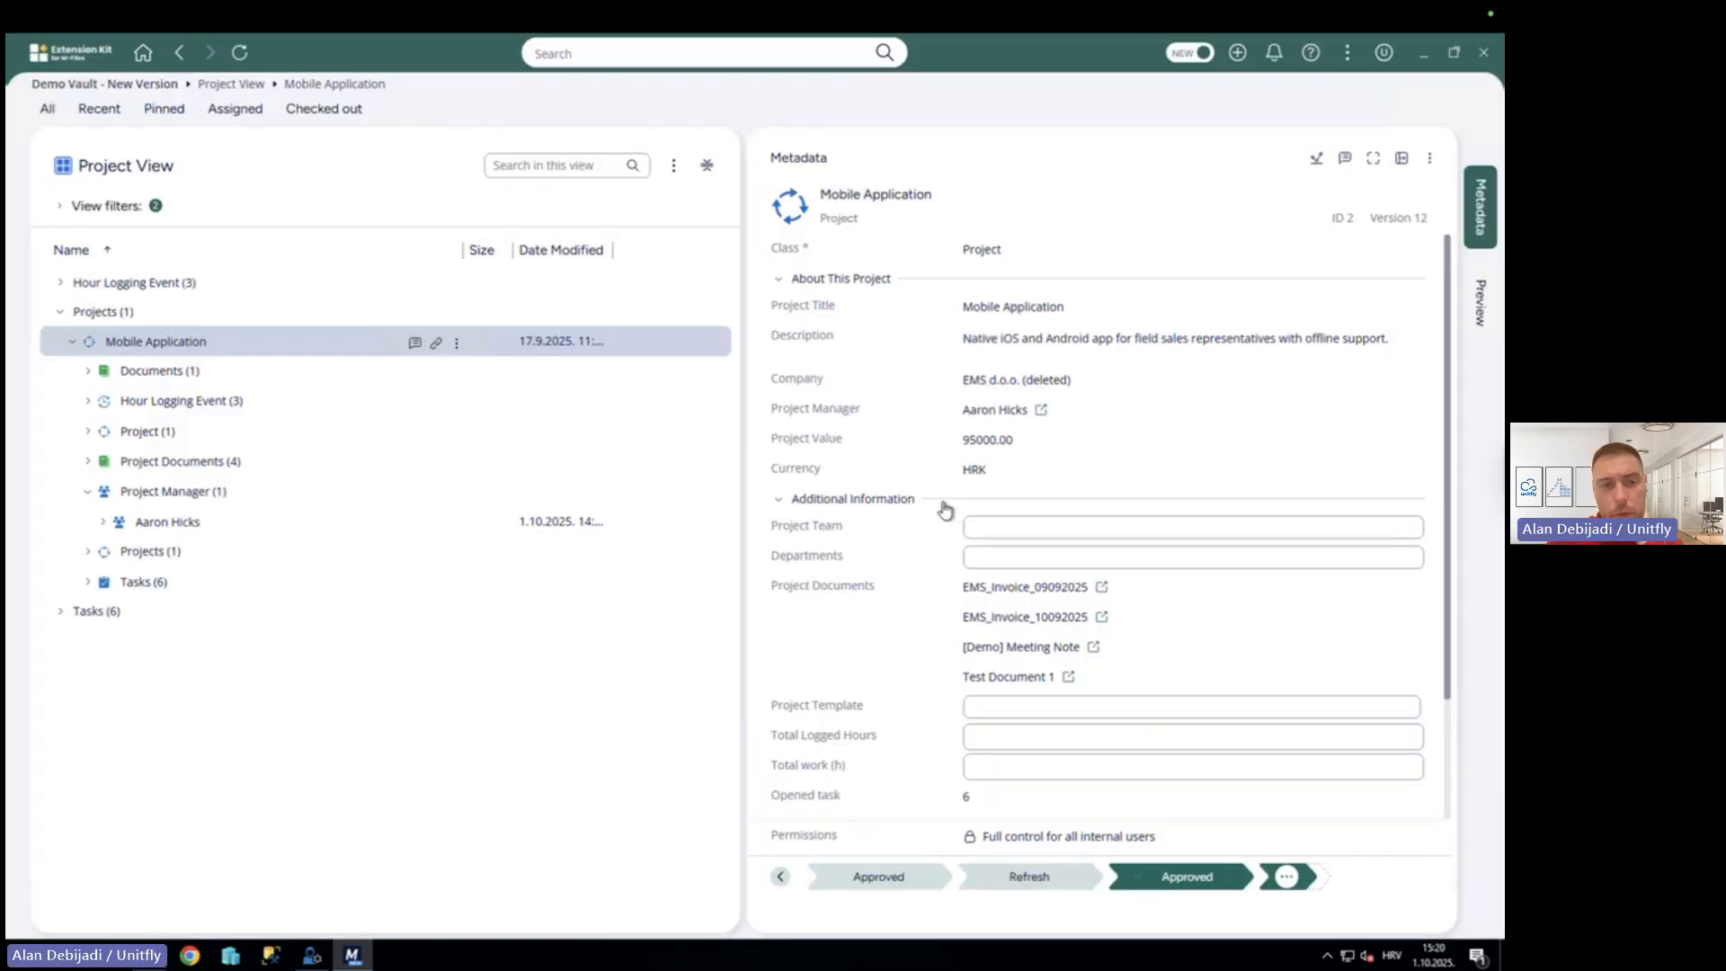
Return to the vault's root views, switch to the presentation, advance to the FINA Digital Certificate Signature slide, and end the slide show.
left_click(161, 86)
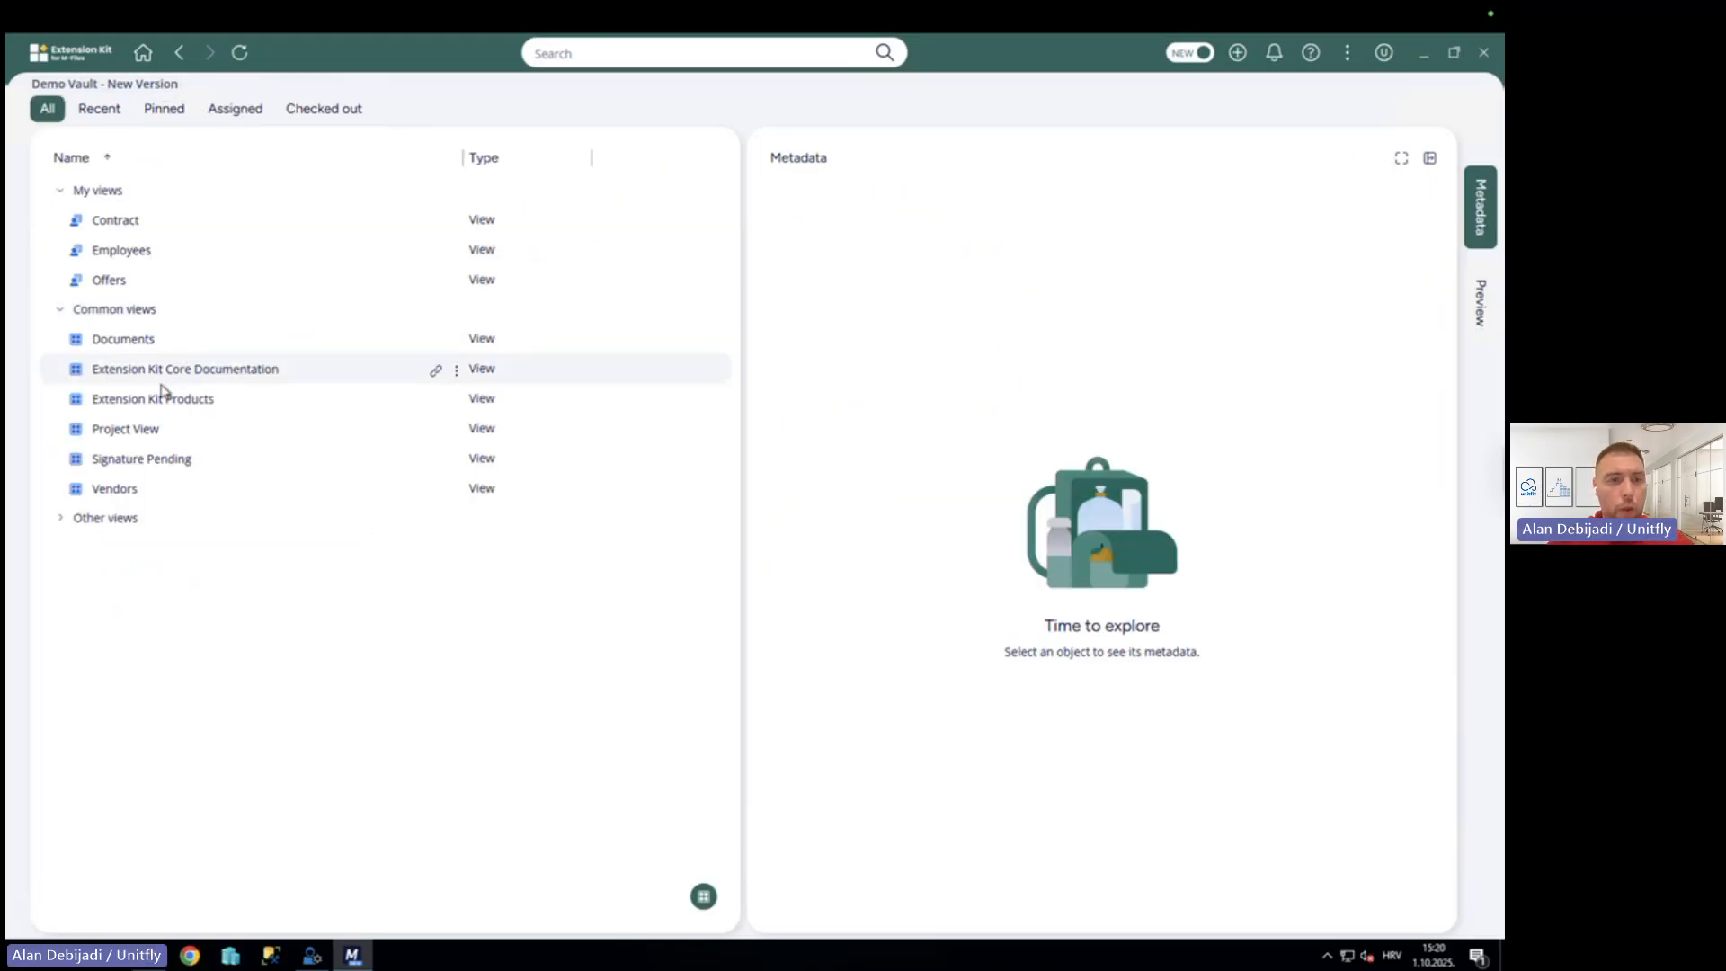
key("ctrl+Left")
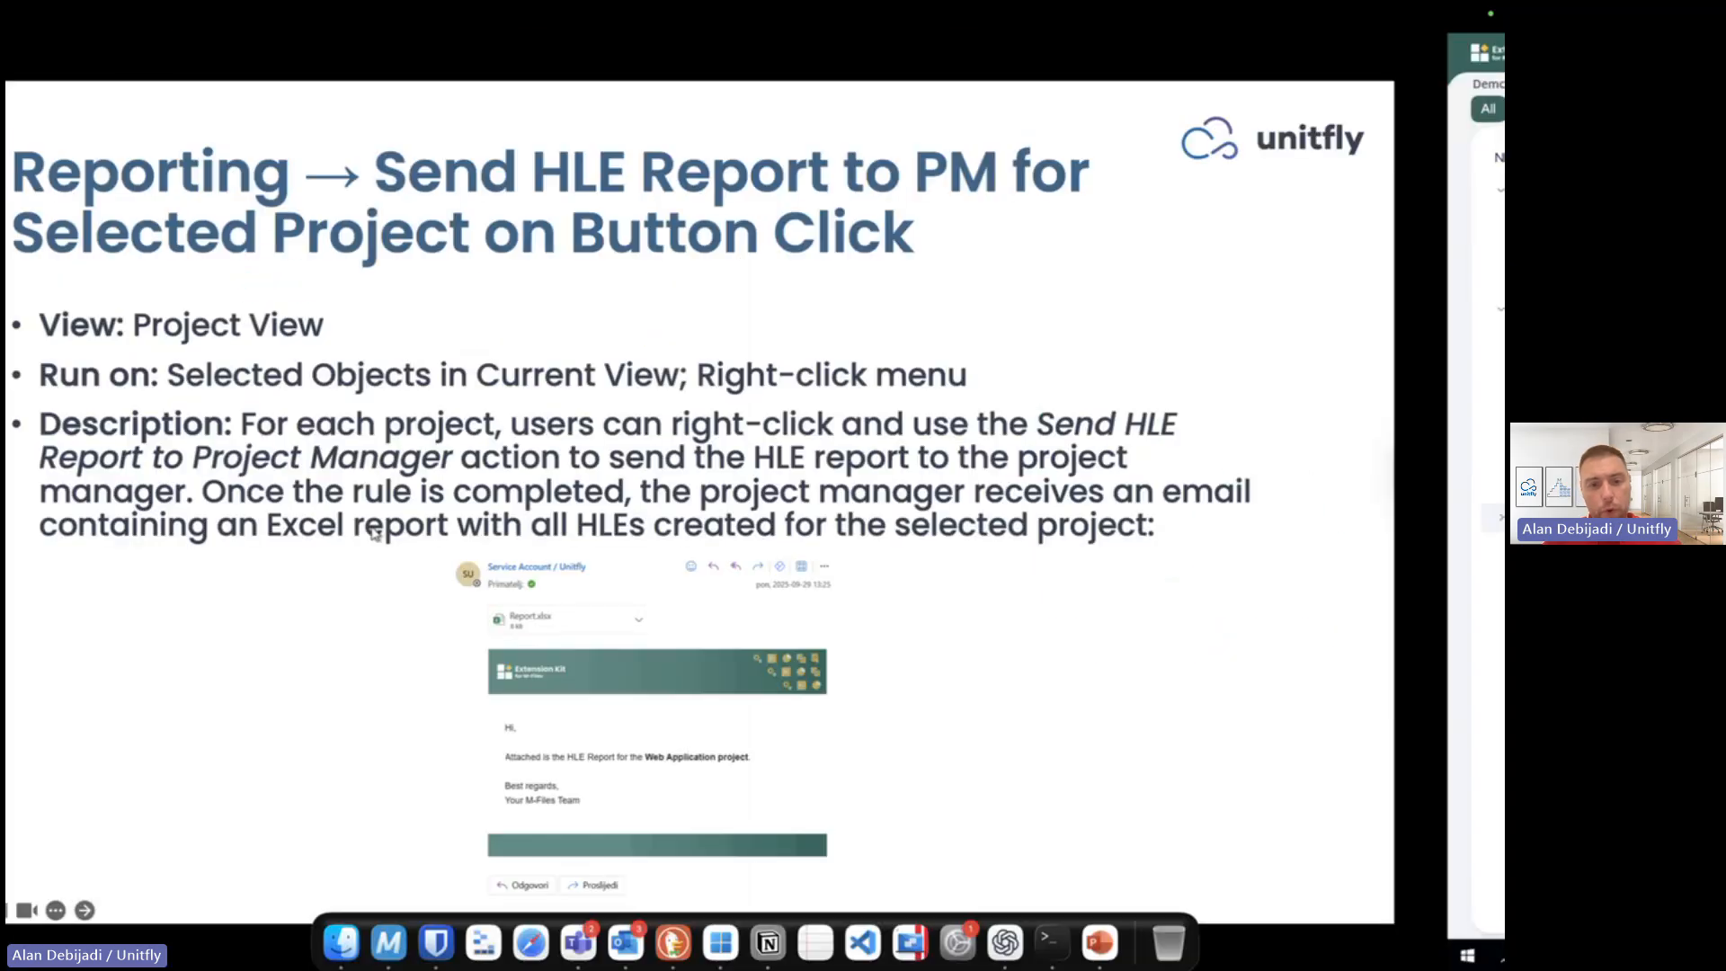
key("Right")
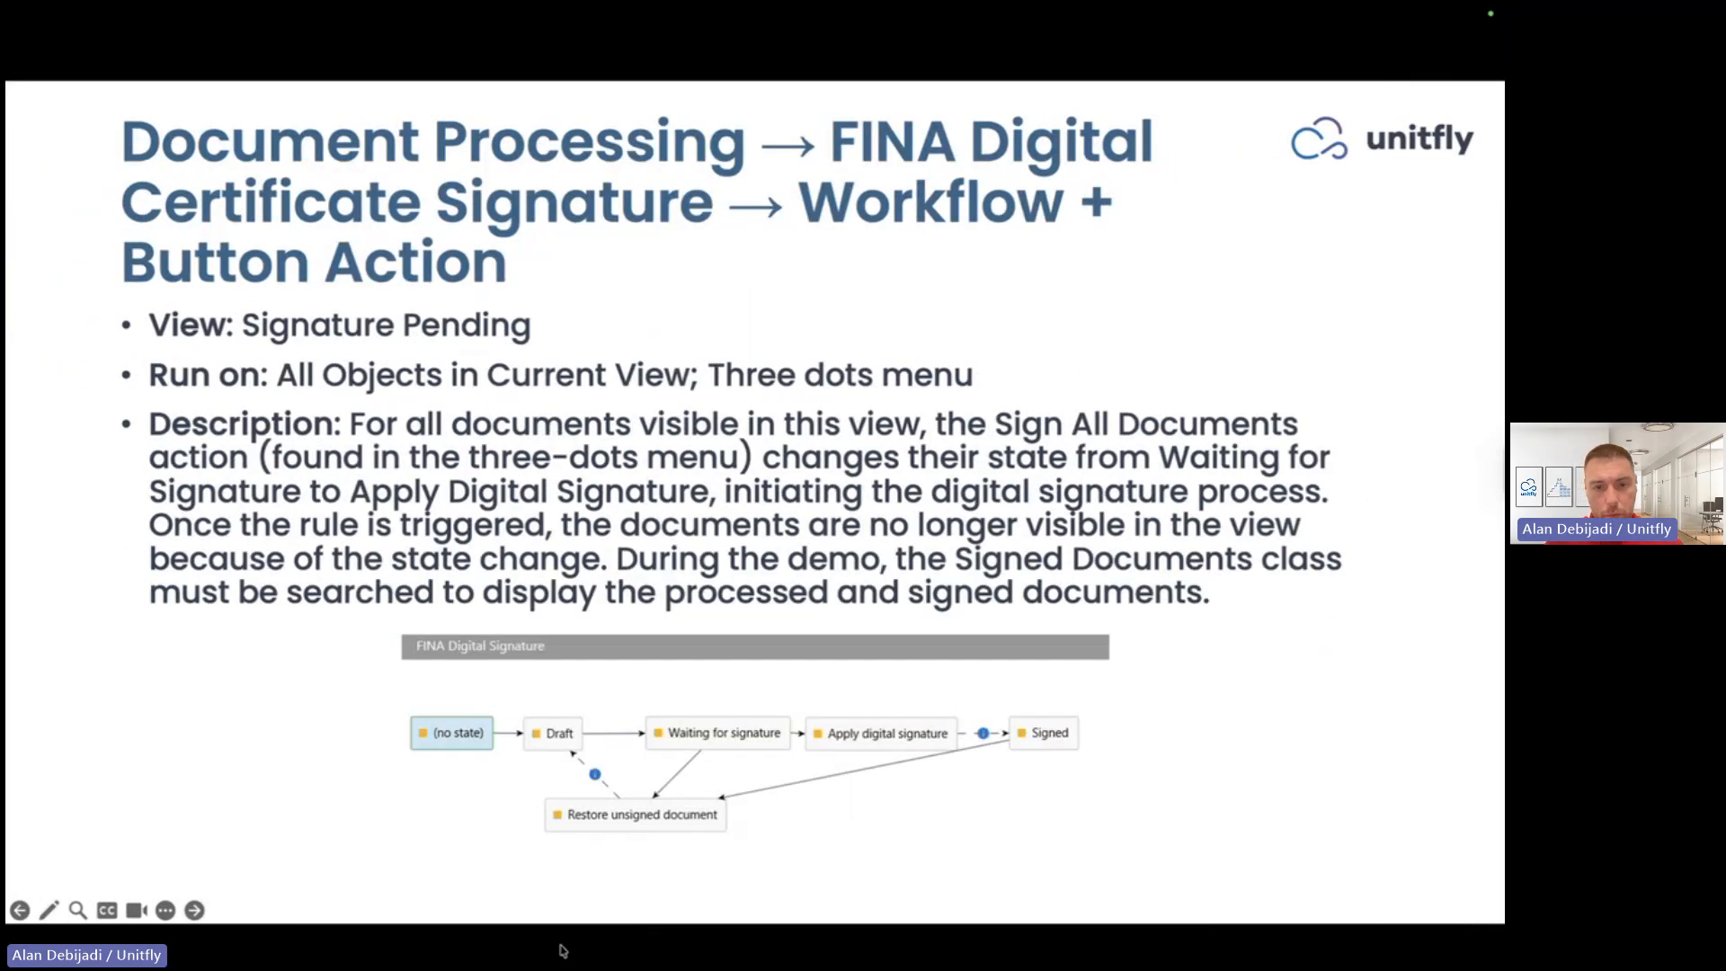
key("Escape")
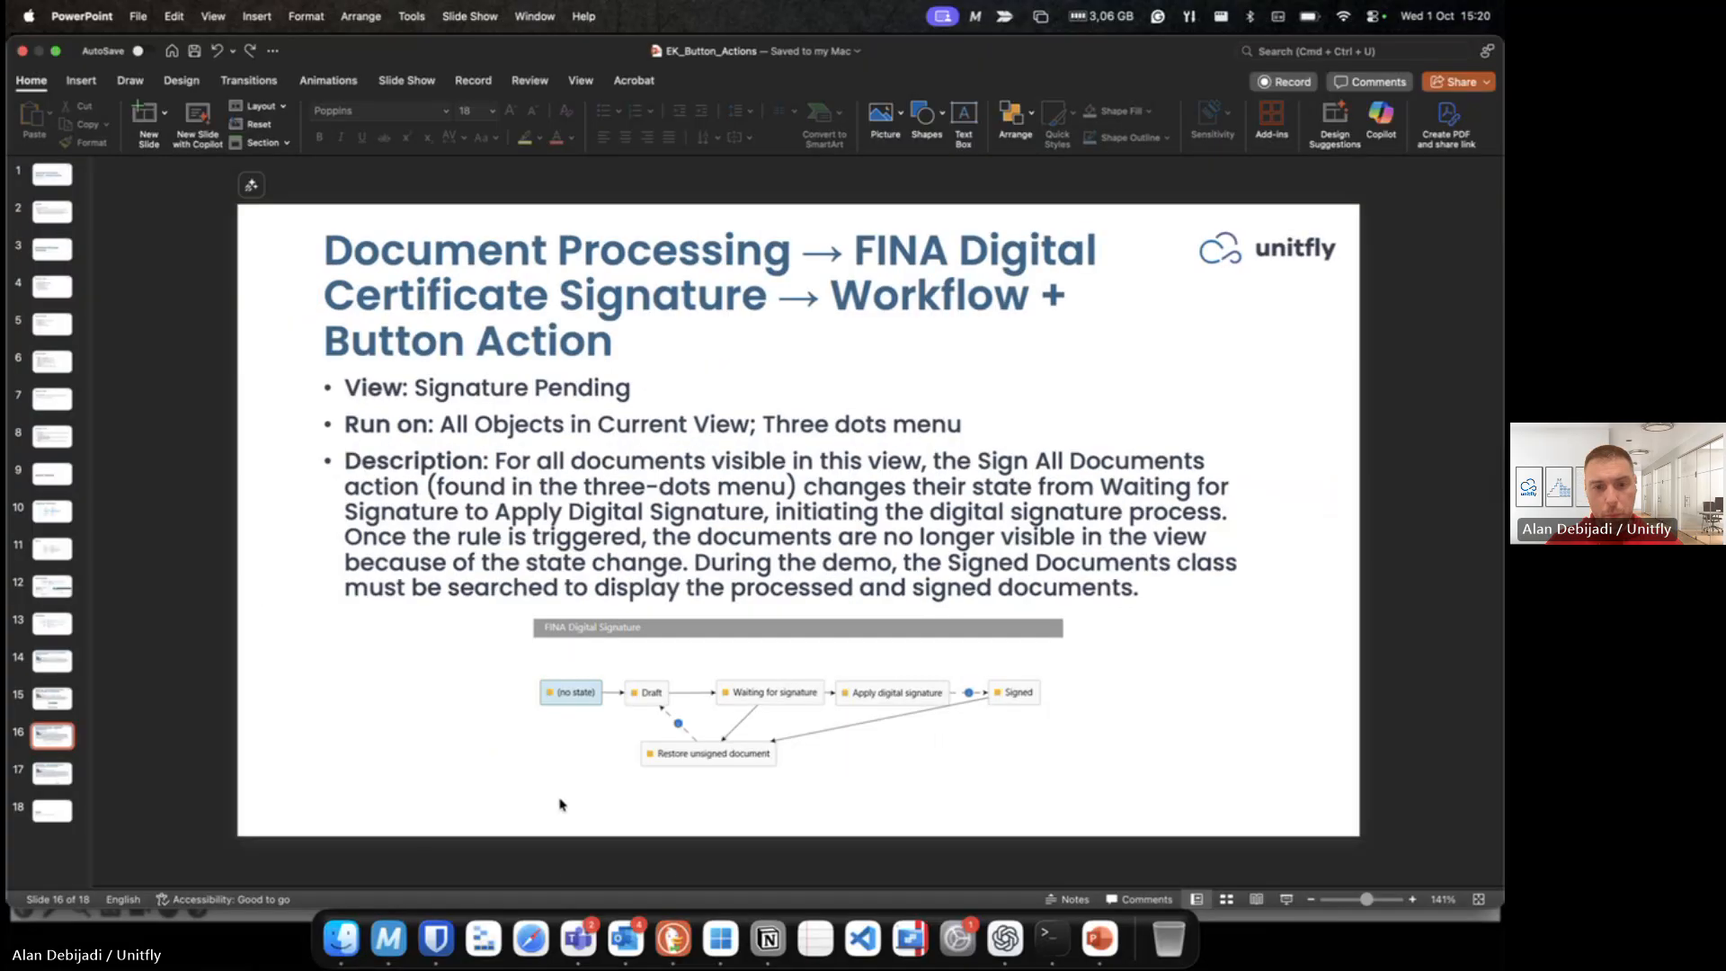
Switch to Outlook, open the HLE Report for Mobile Application email, and load its external images.
left_click(626, 938)
double_click(429, 193)
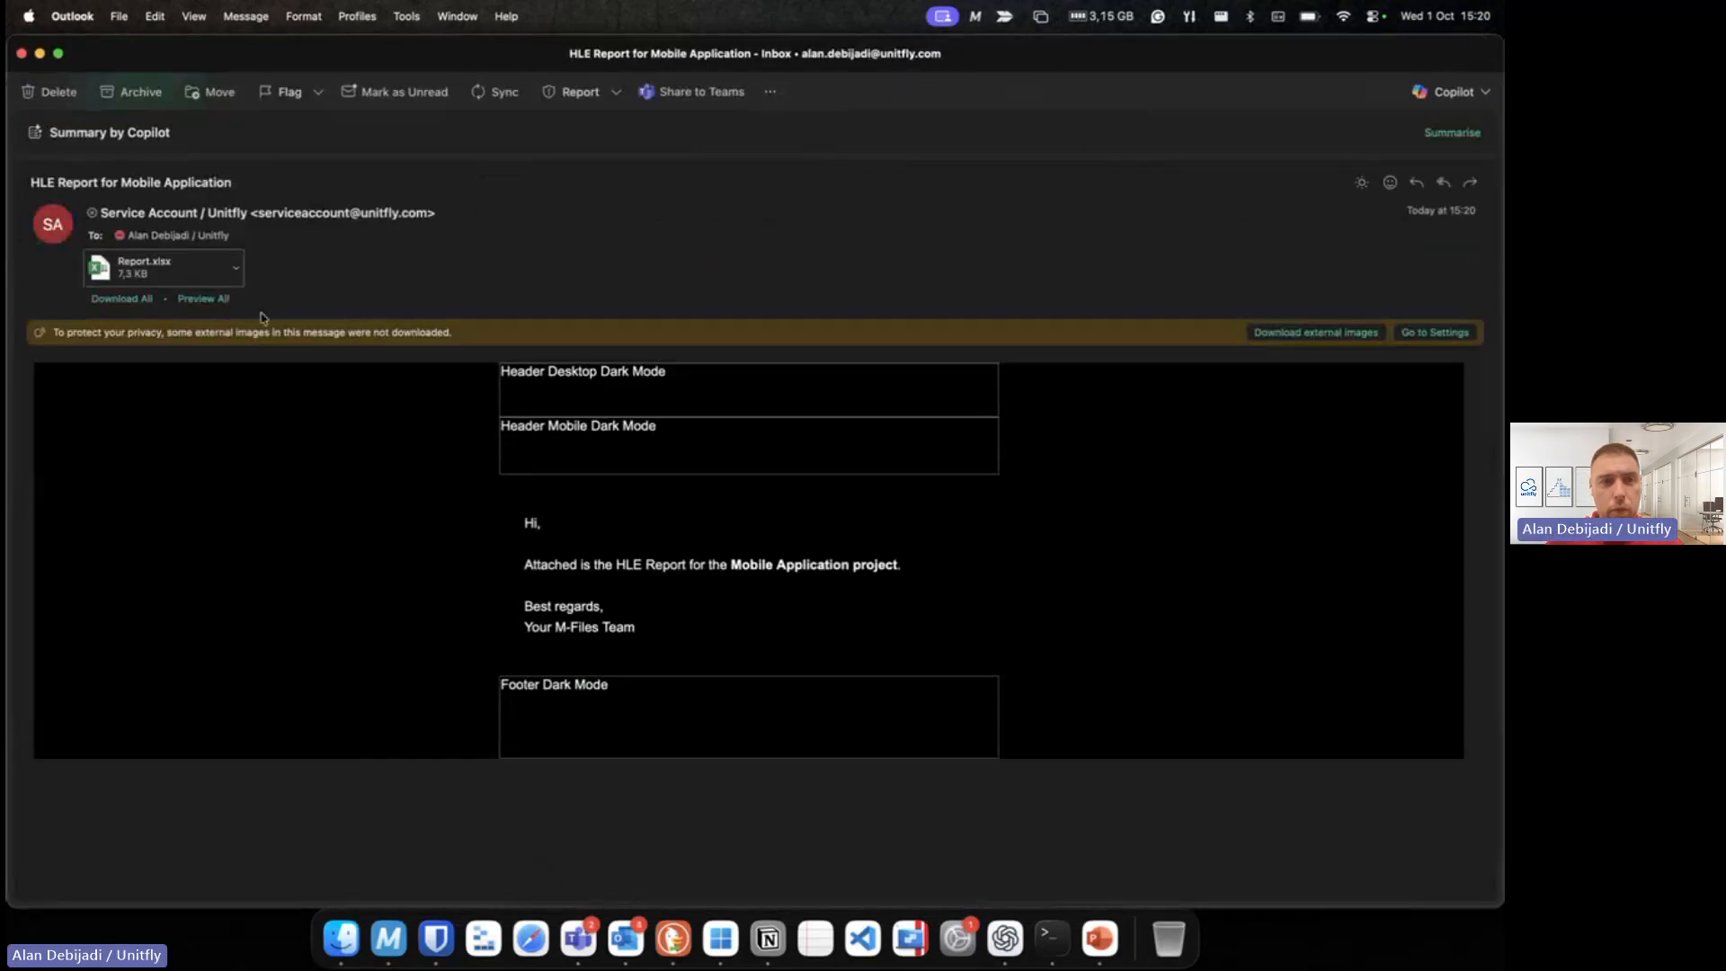
left_click(1307, 332)
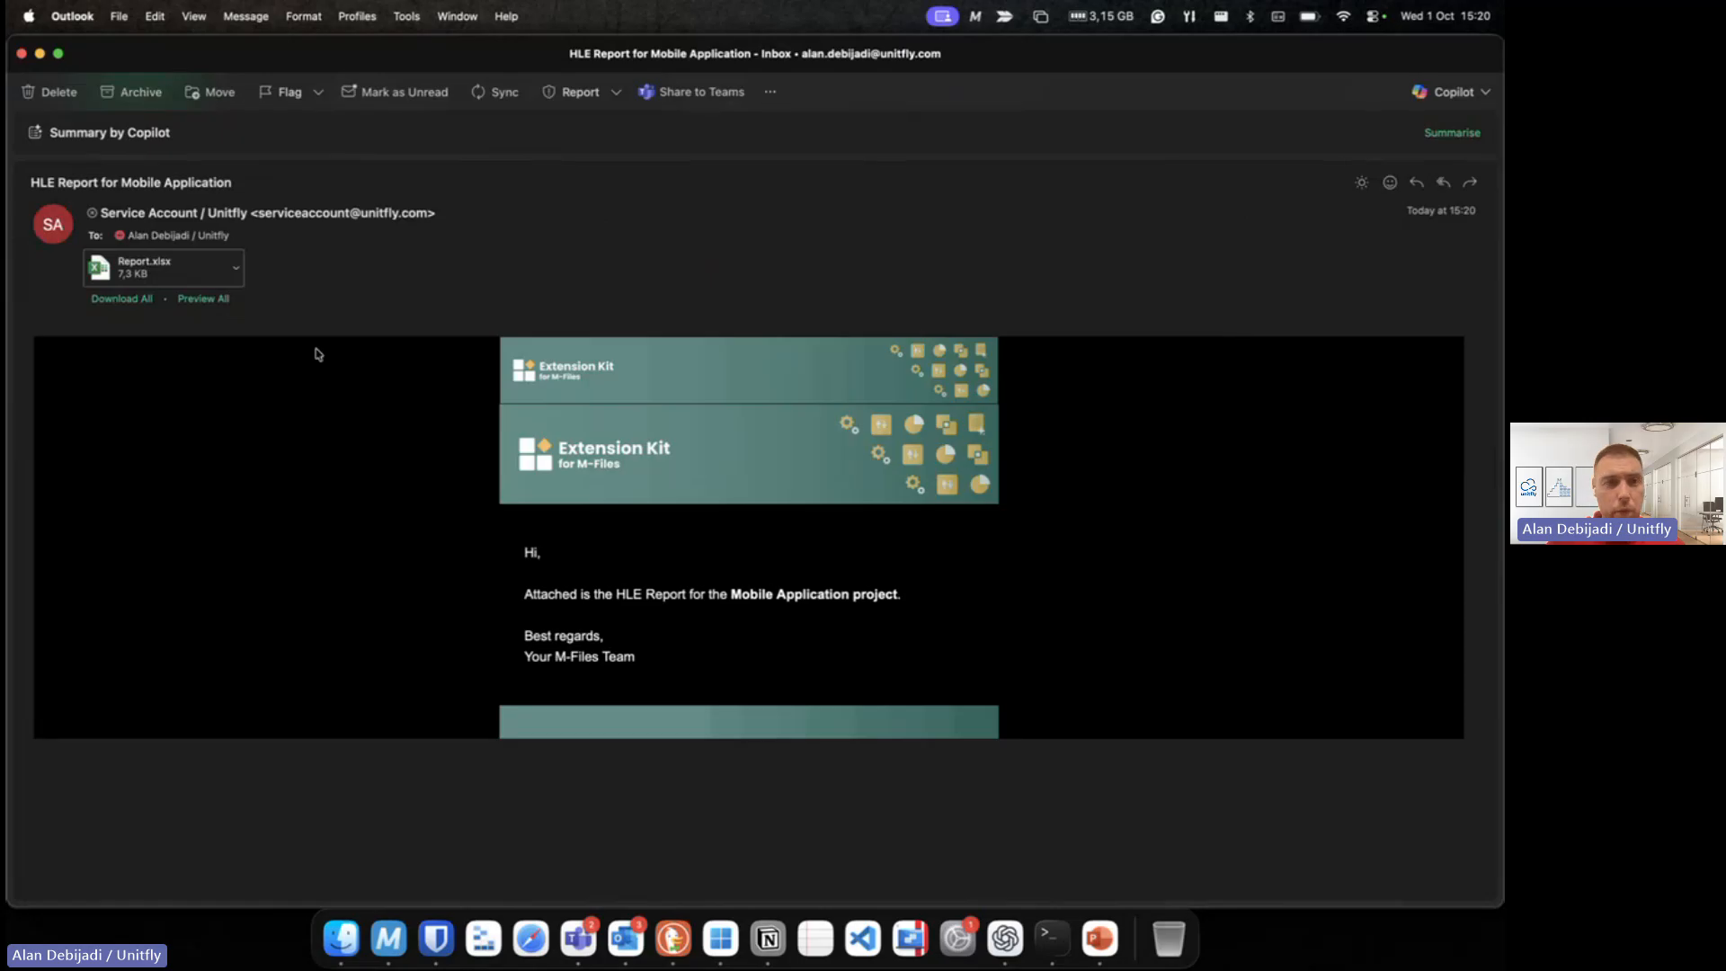
Open the attached Report.xlsx in Excel, enlarge its window, and widen the Task, Logged Work and Employee columns for reading.
double_click(164, 280)
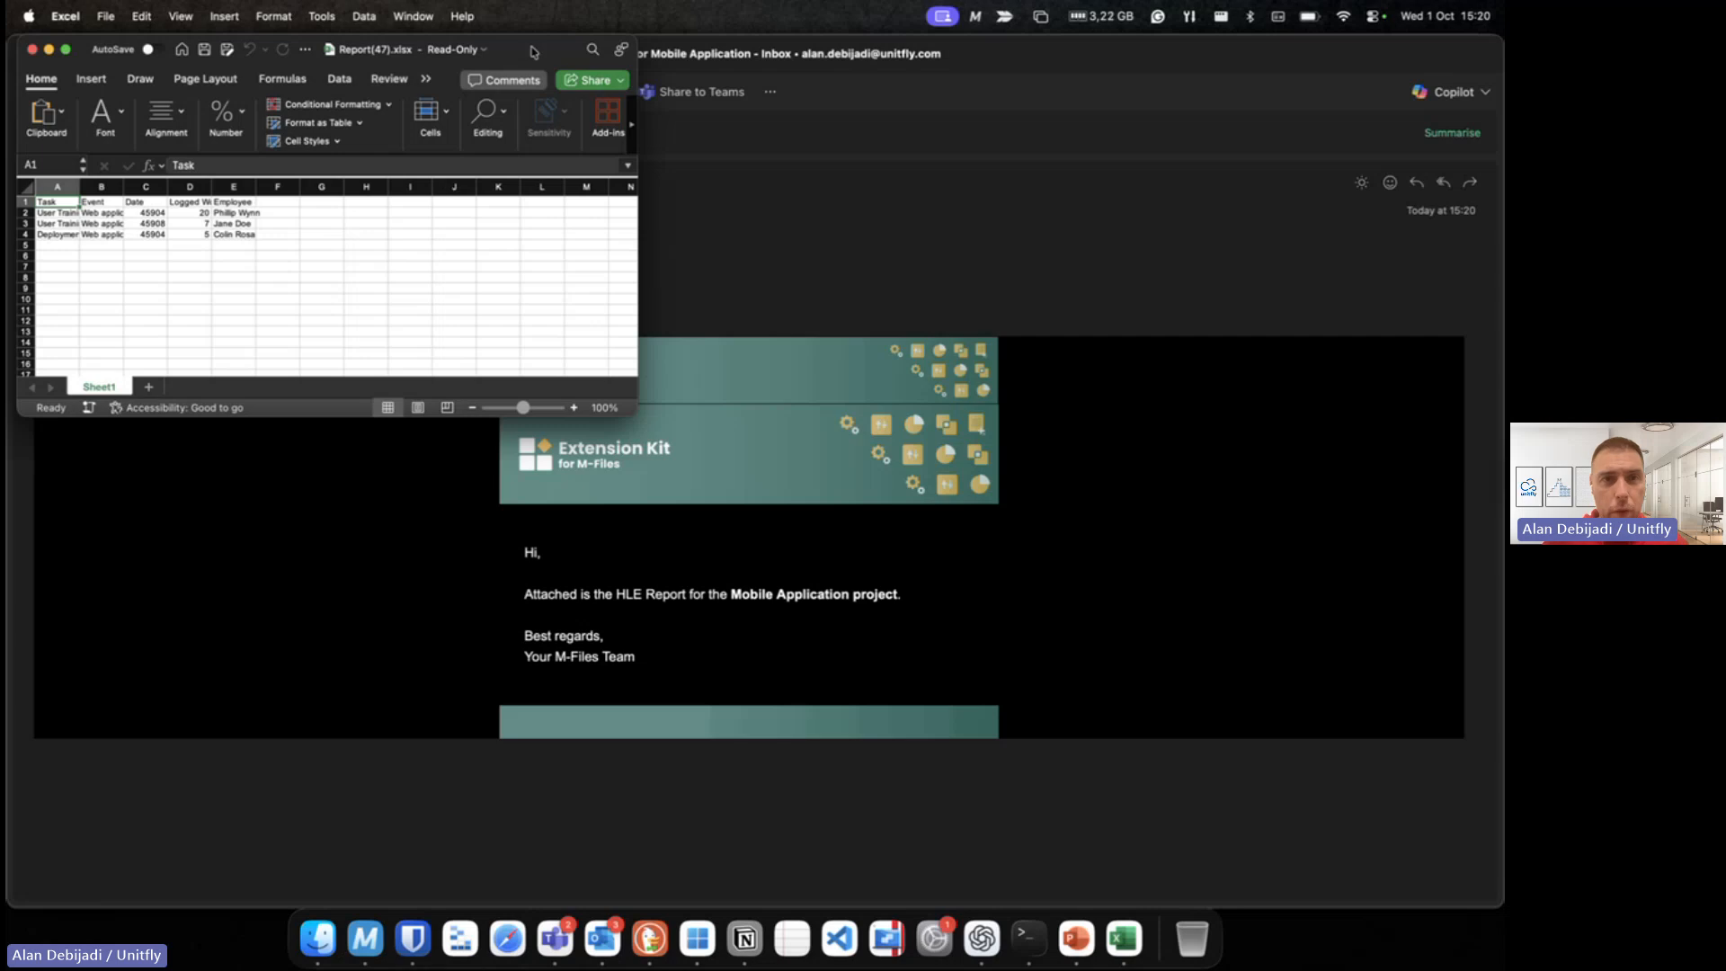
left_click_drag(533, 54, 640, 165)
double_click(640, 165)
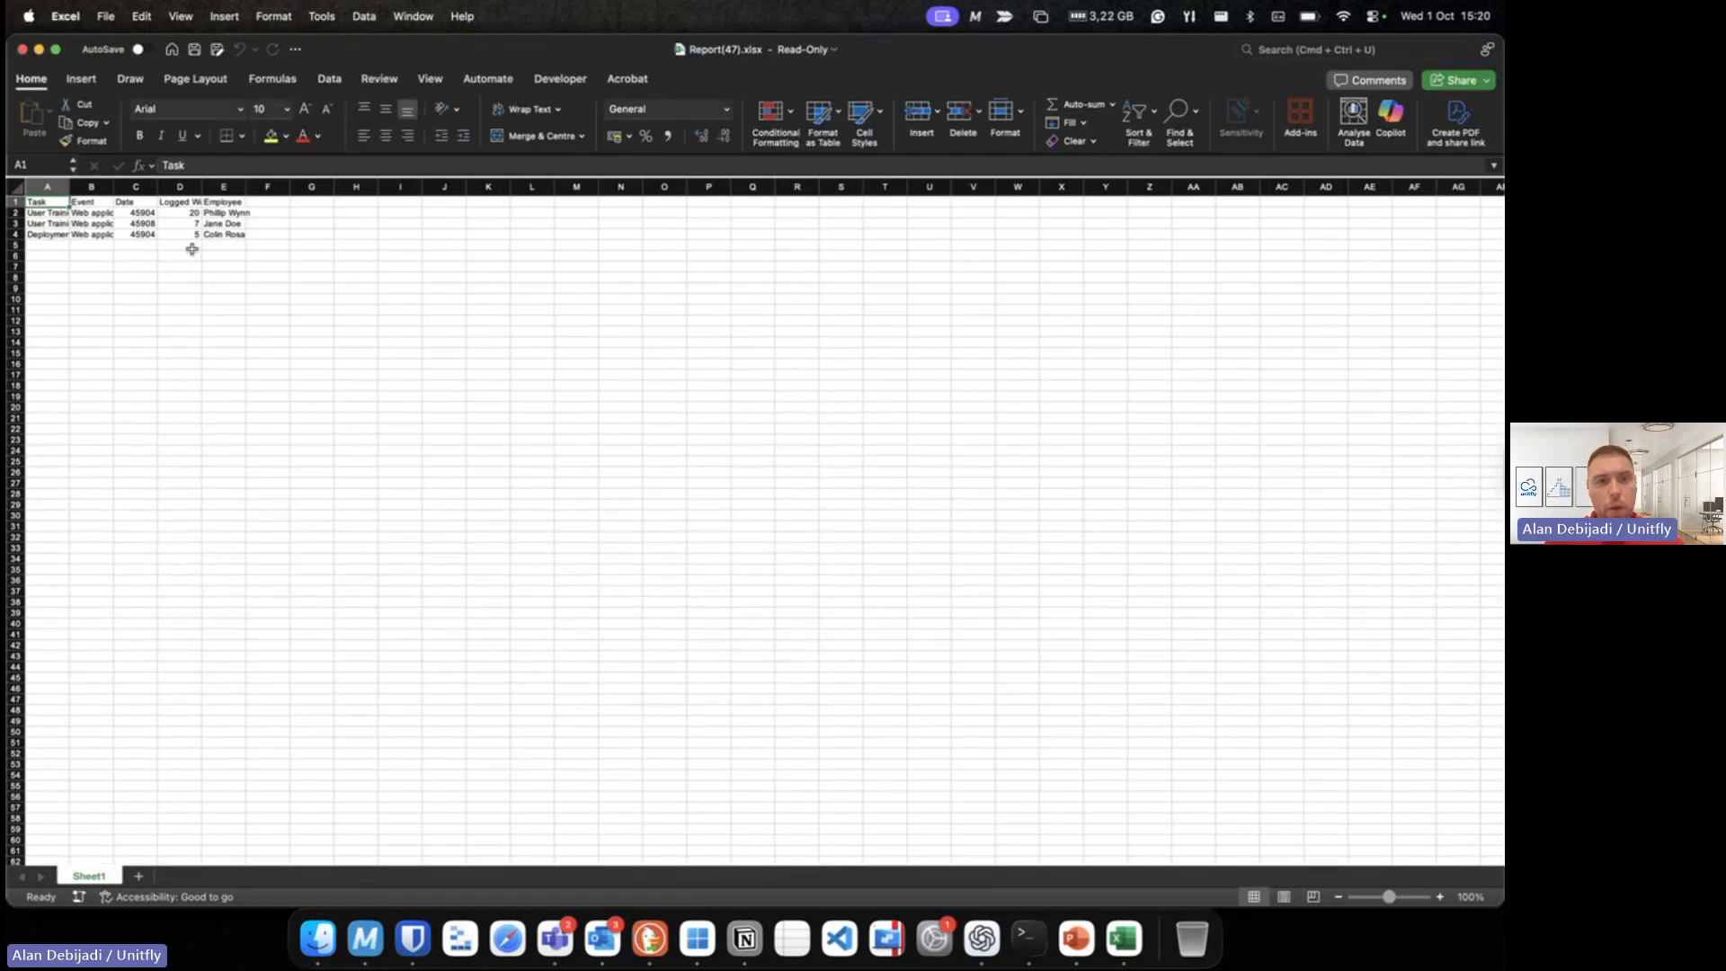
left_click_drag(201, 186, 353, 187)
left_click_drag(70, 187, 158, 187)
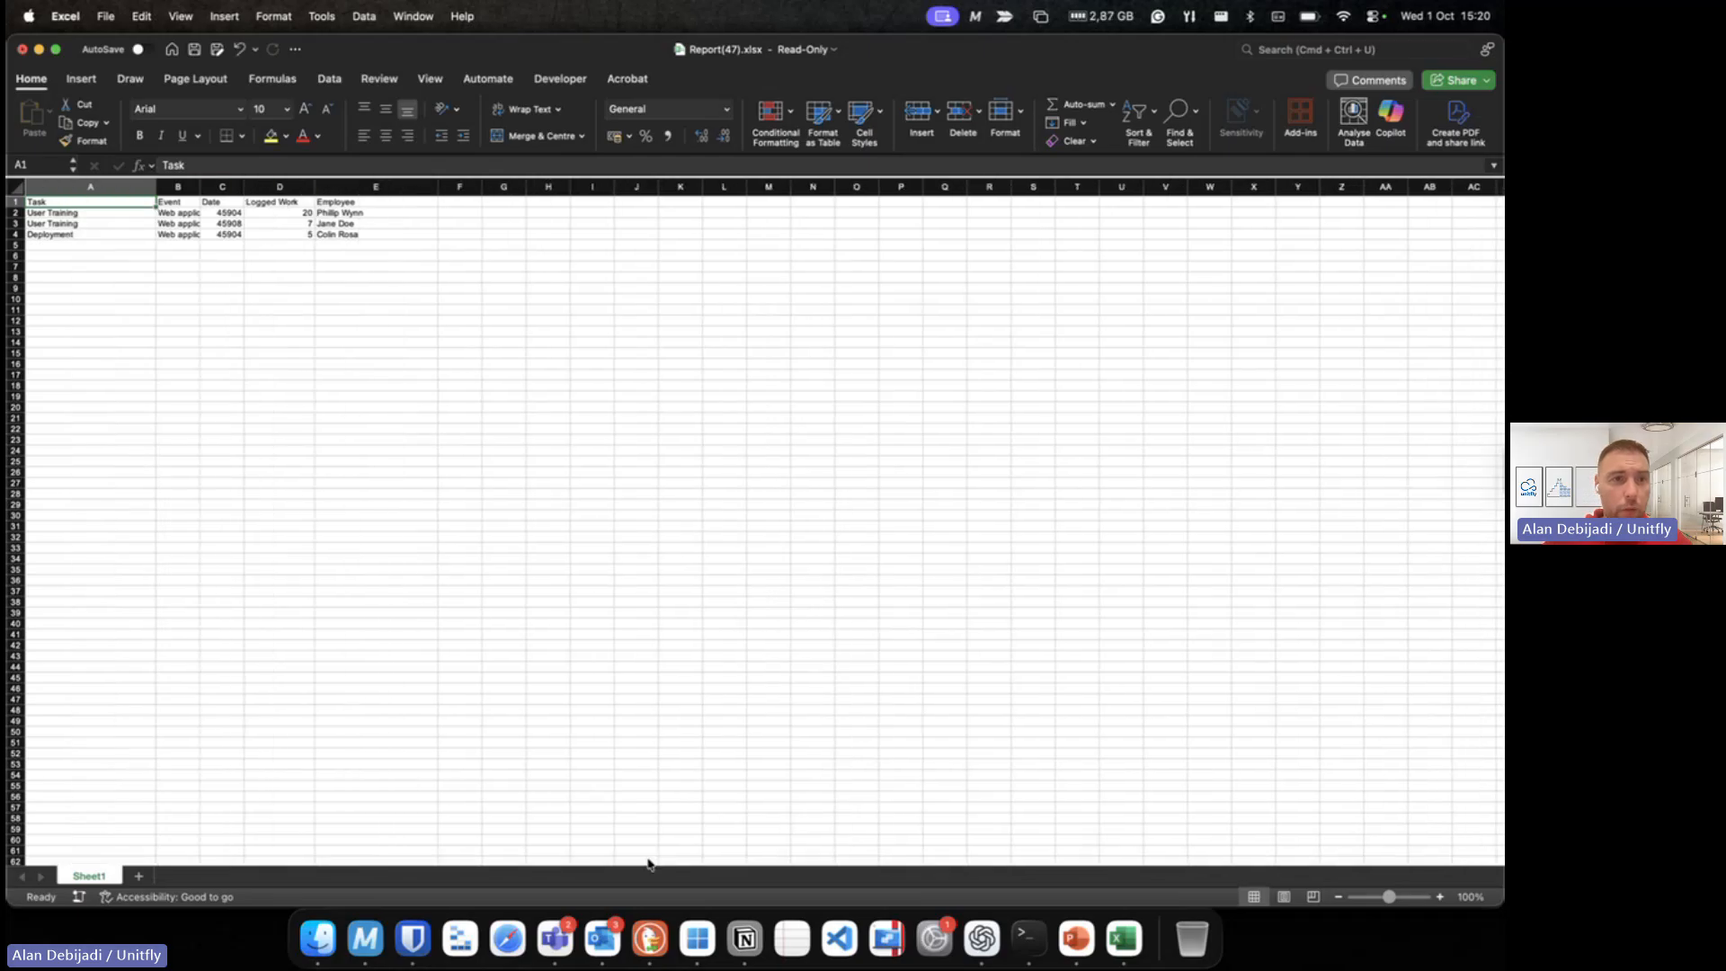
left_click(698, 940)
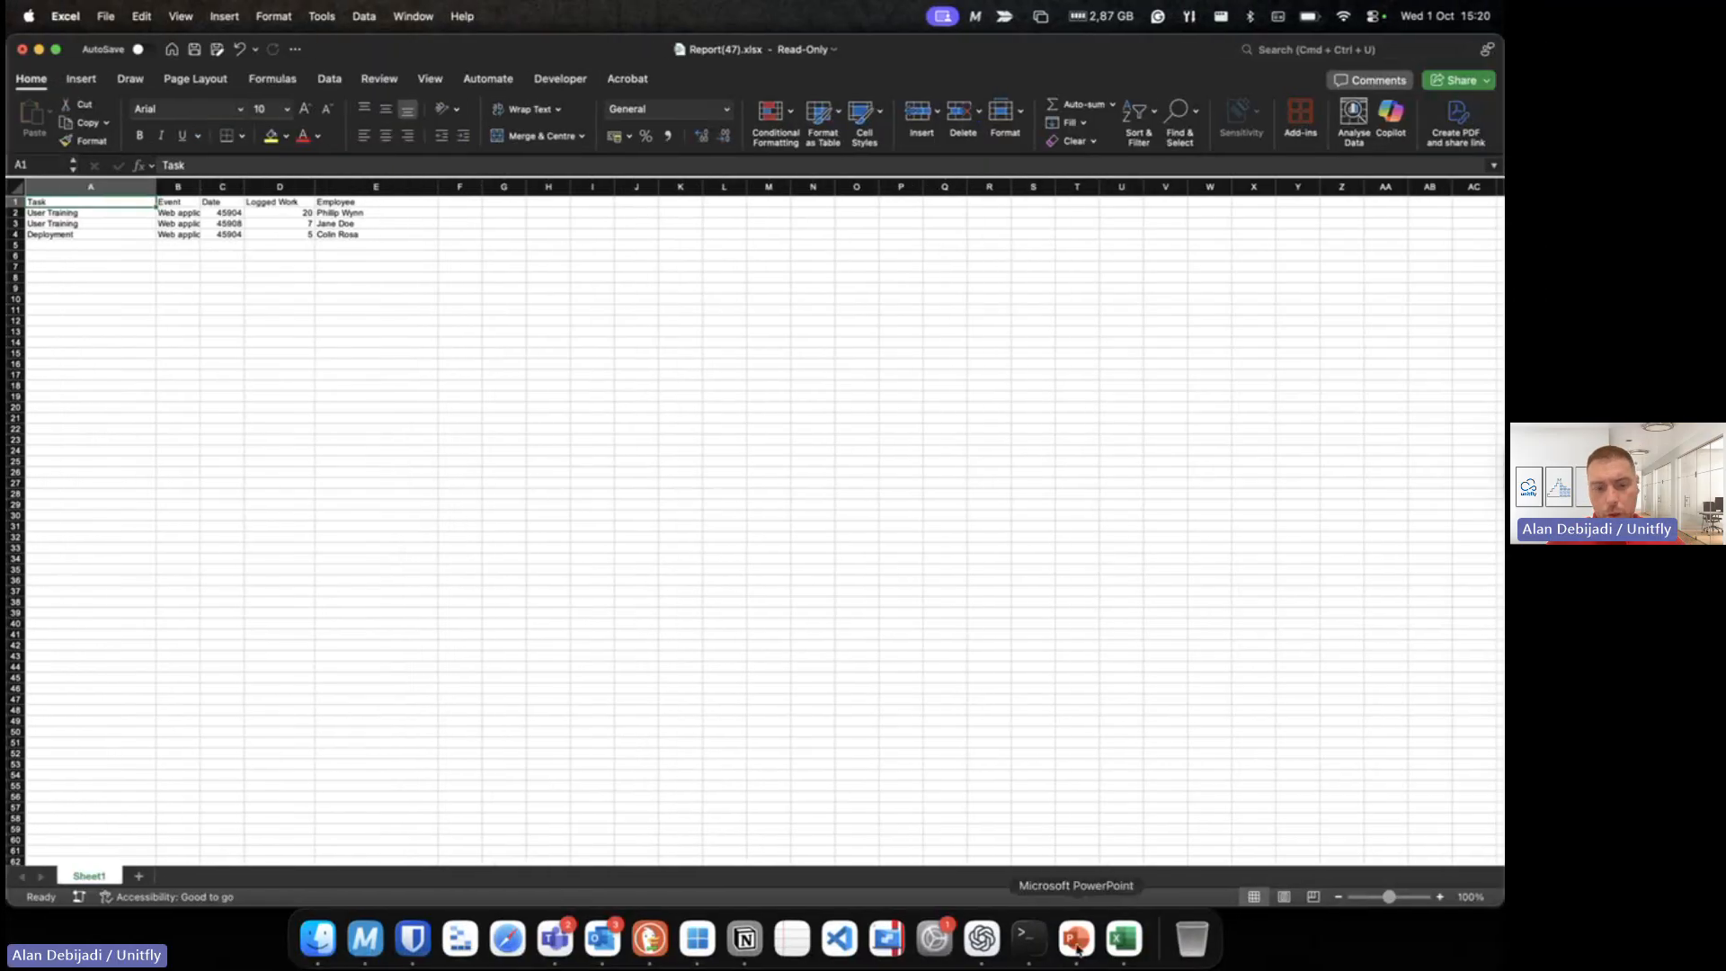
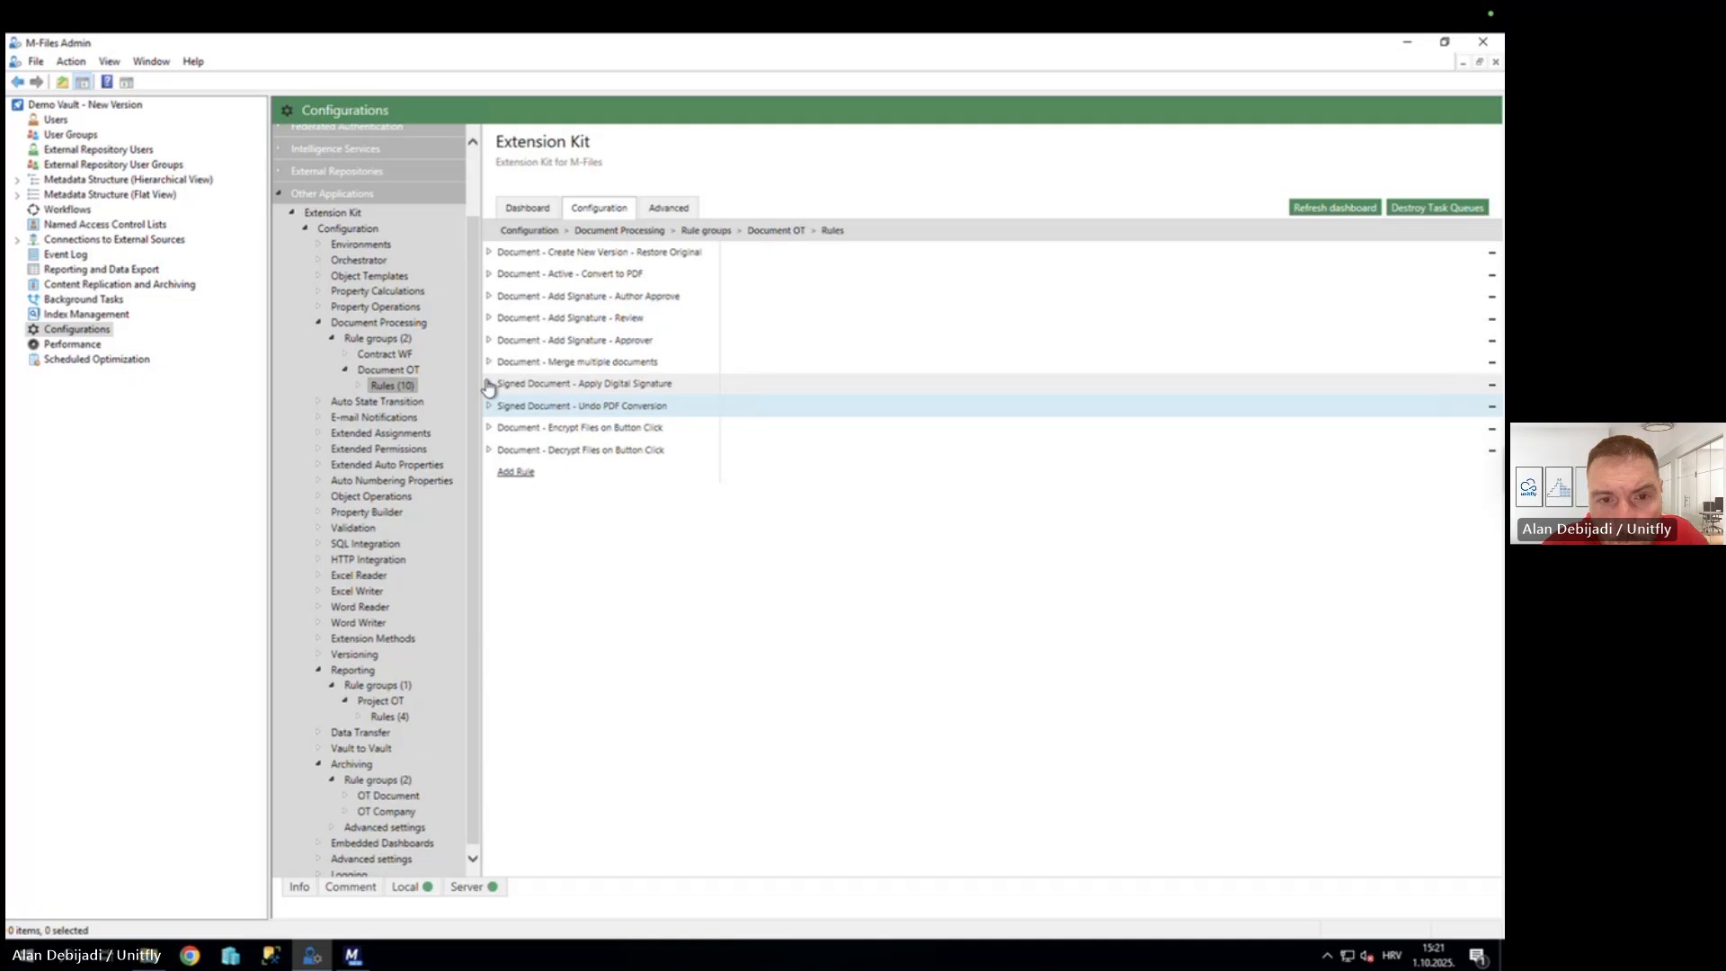
Set the trigger type of the Signed Document - Apply Digital Signature rule to Button click, then collapse the rule.
left_click(489, 385)
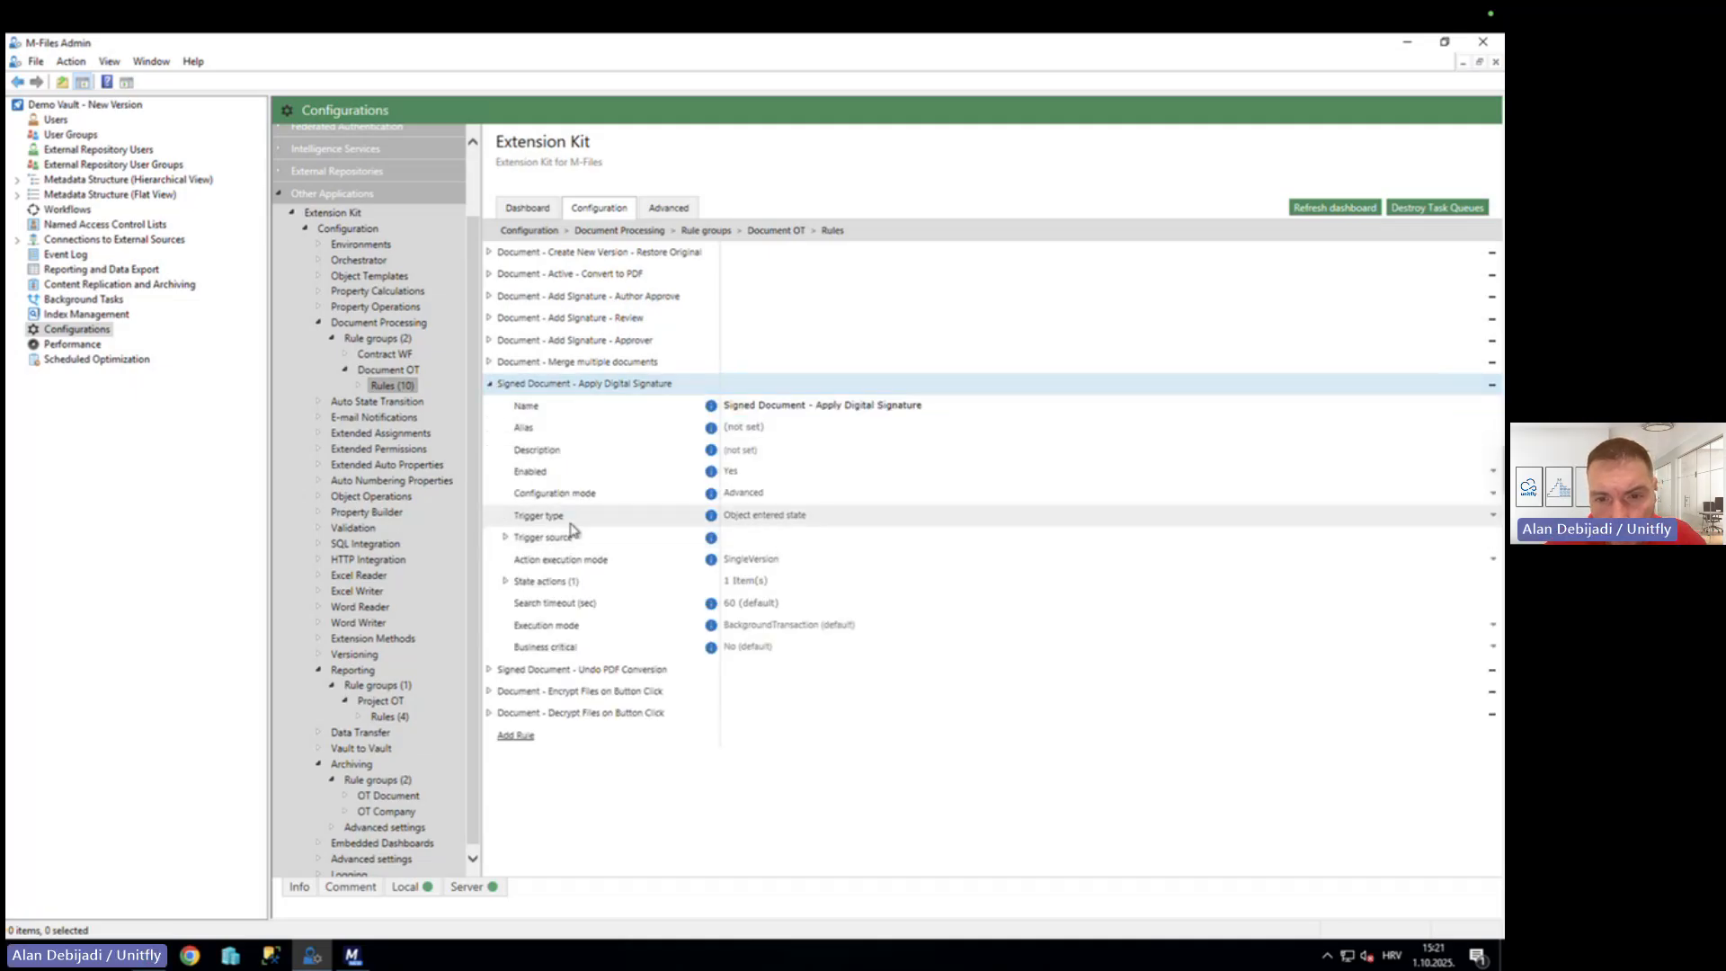
left_click(708, 516)
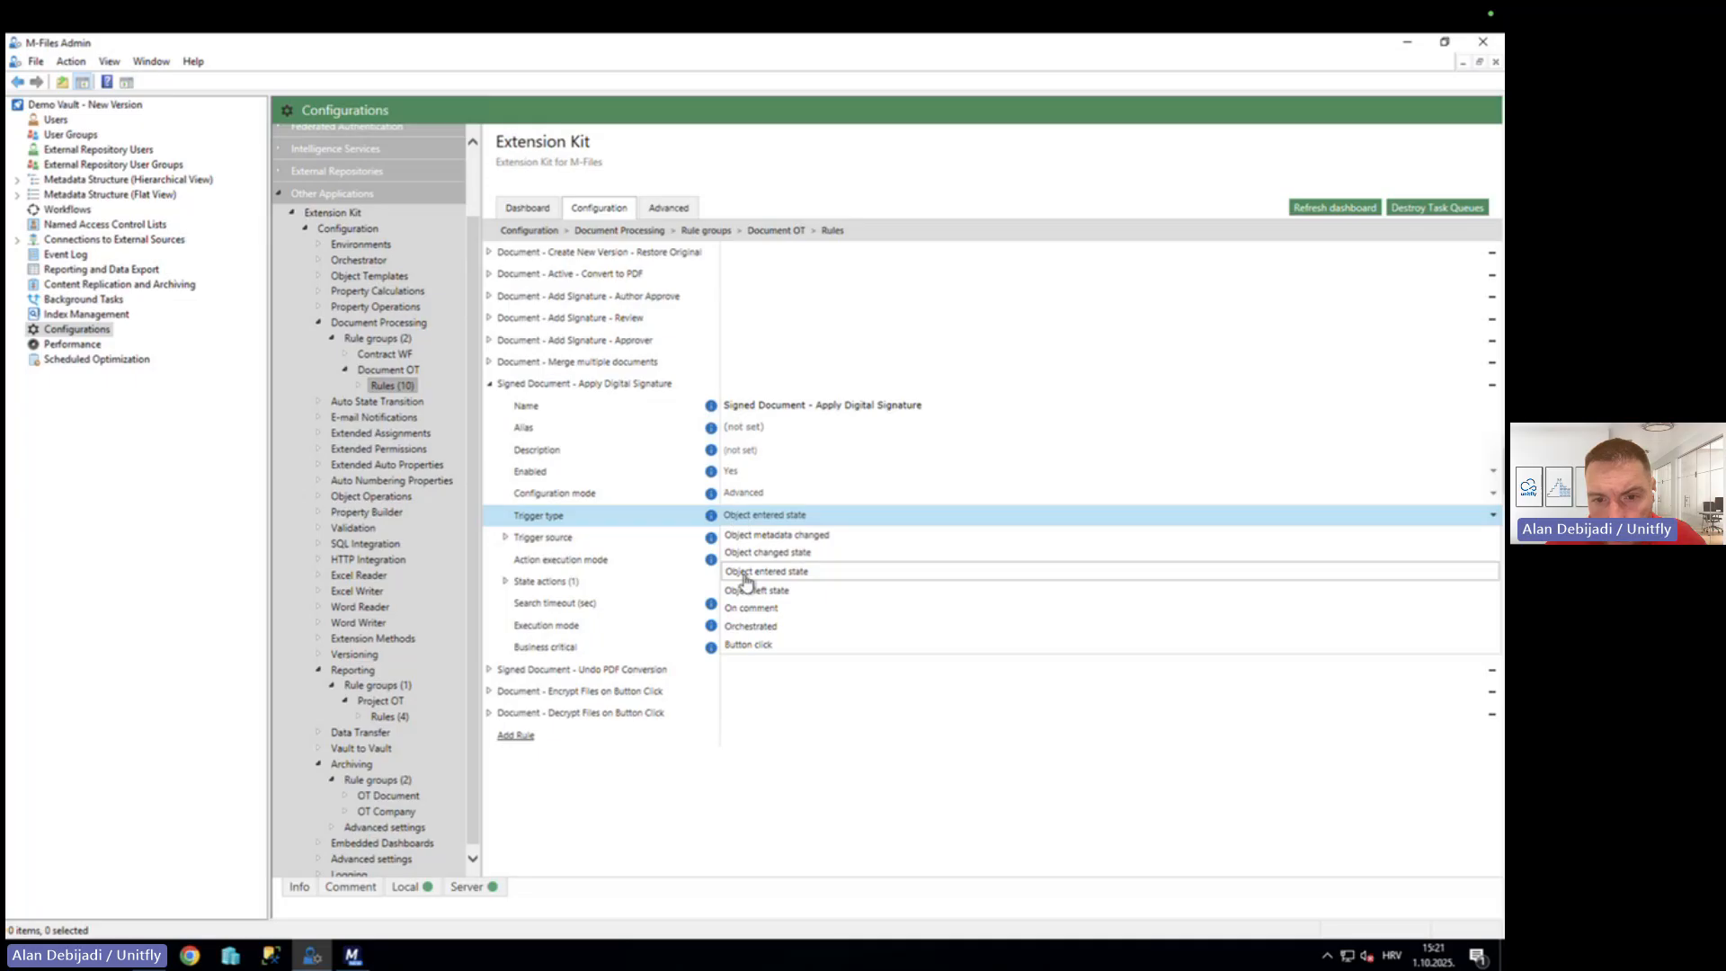
left_click(745, 644)
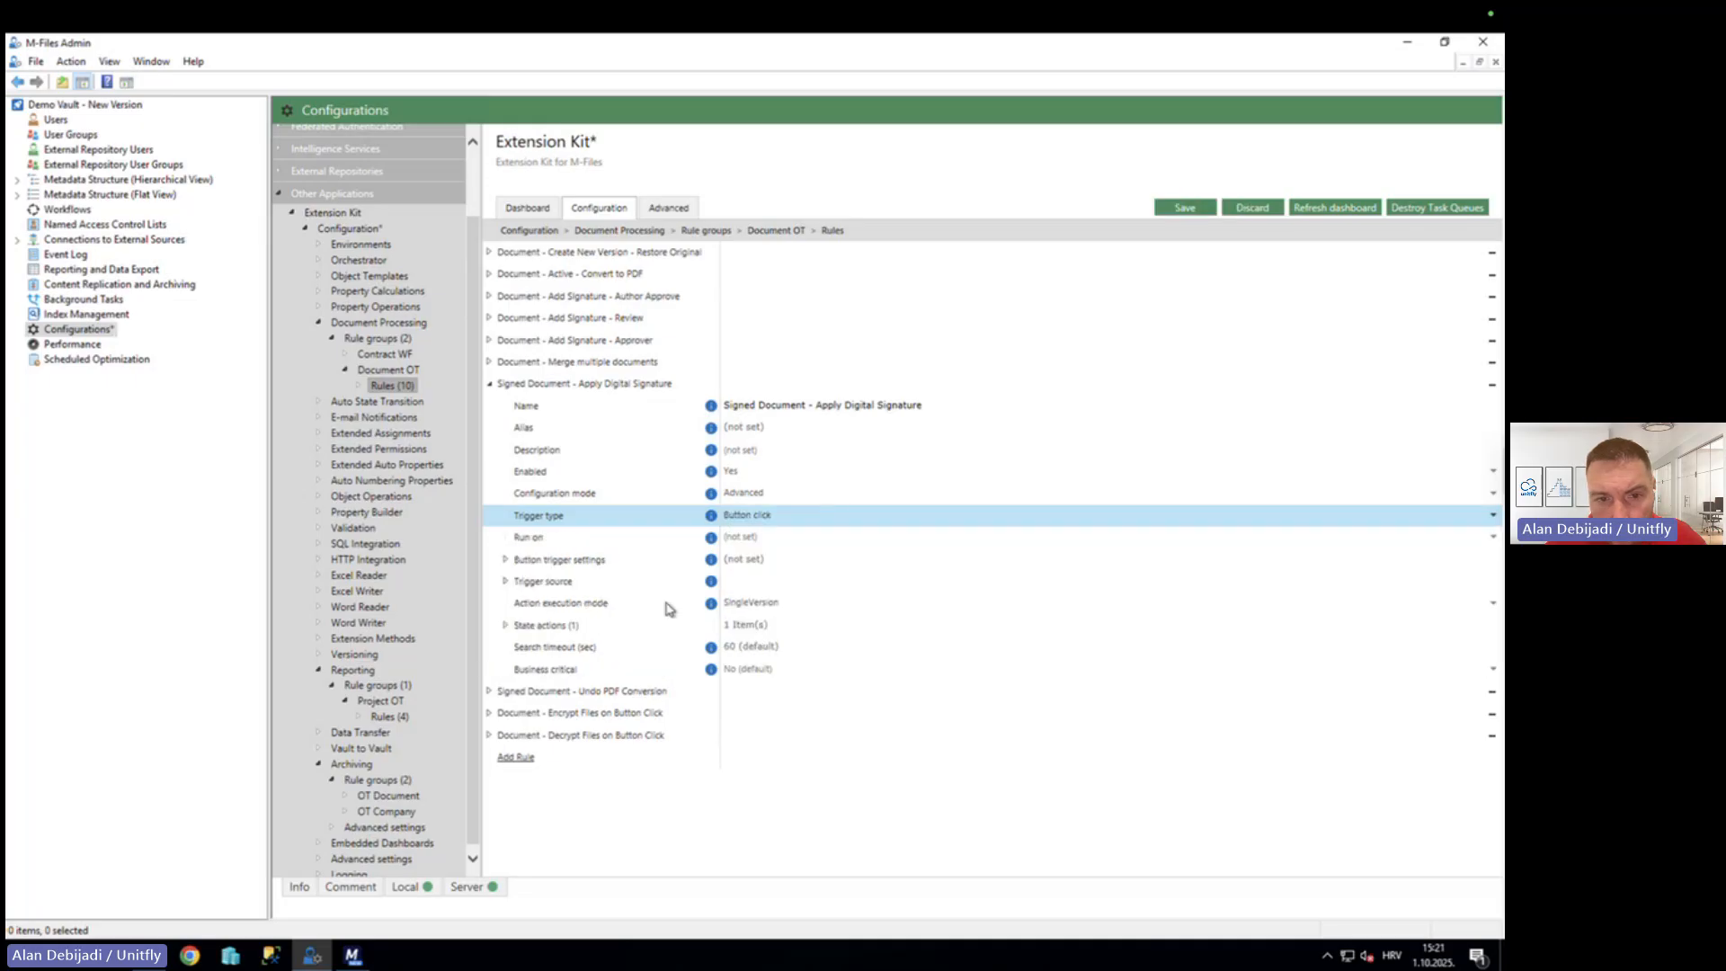
left_click(491, 384)
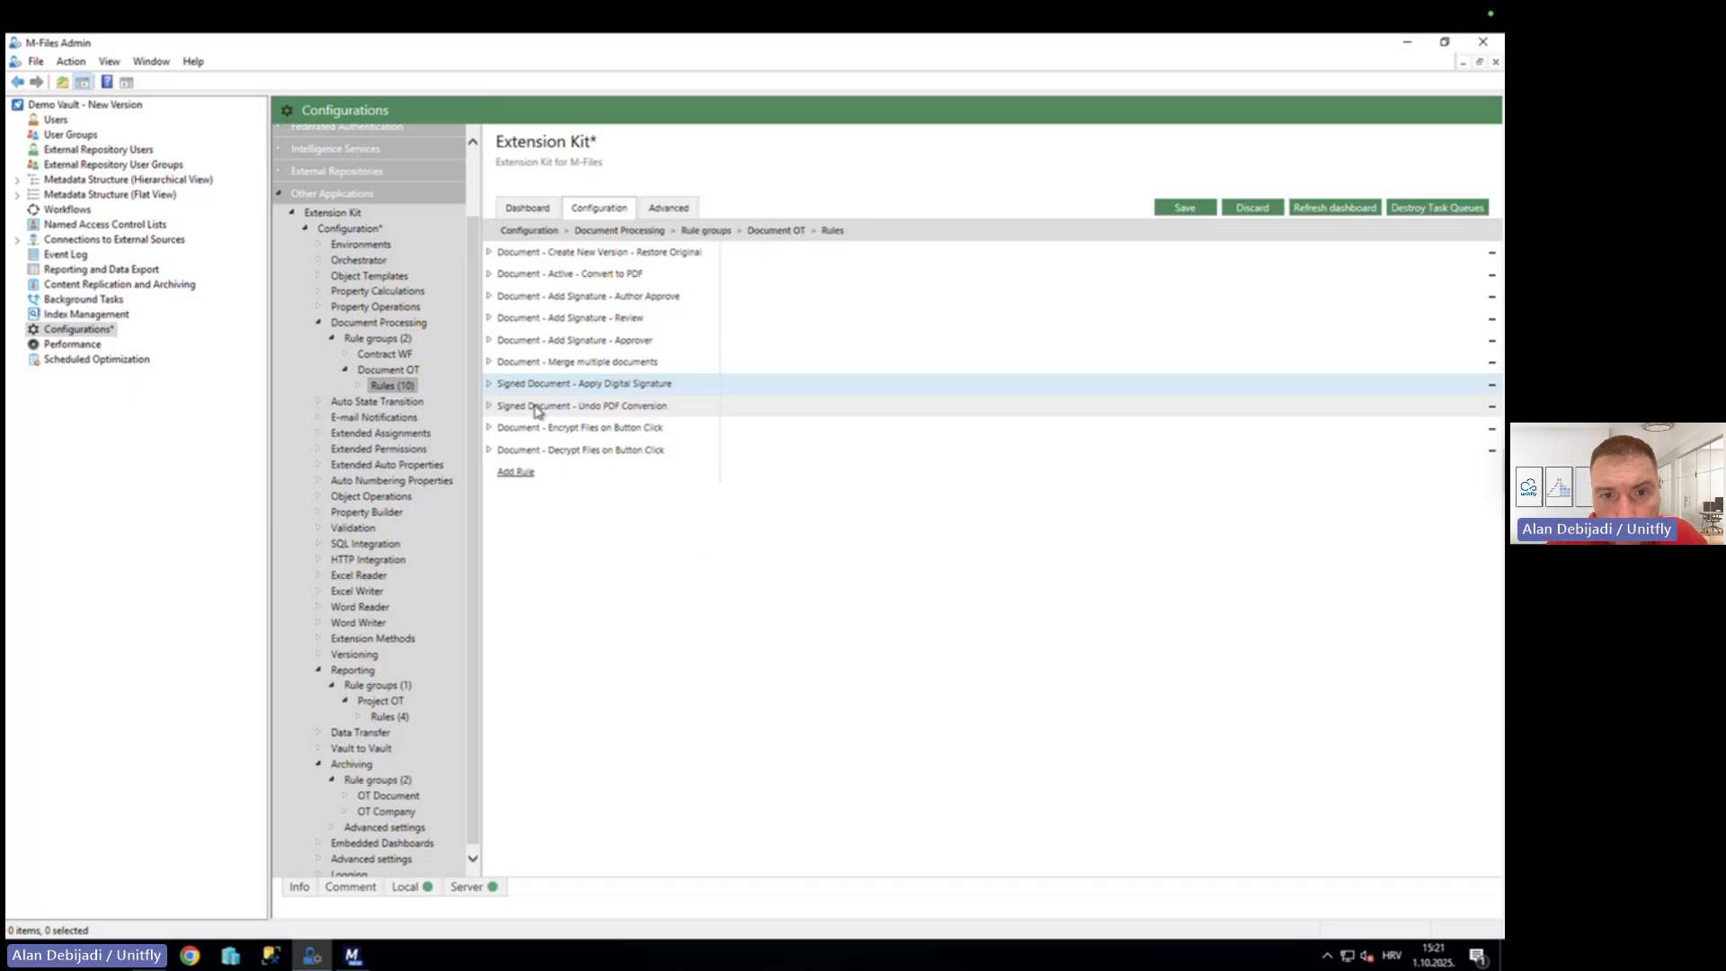
Review the Signed Document - Undo PDF Conversion rule, then list the Contract WF group's rules in a widened configuration tree.
left_click(490, 405)
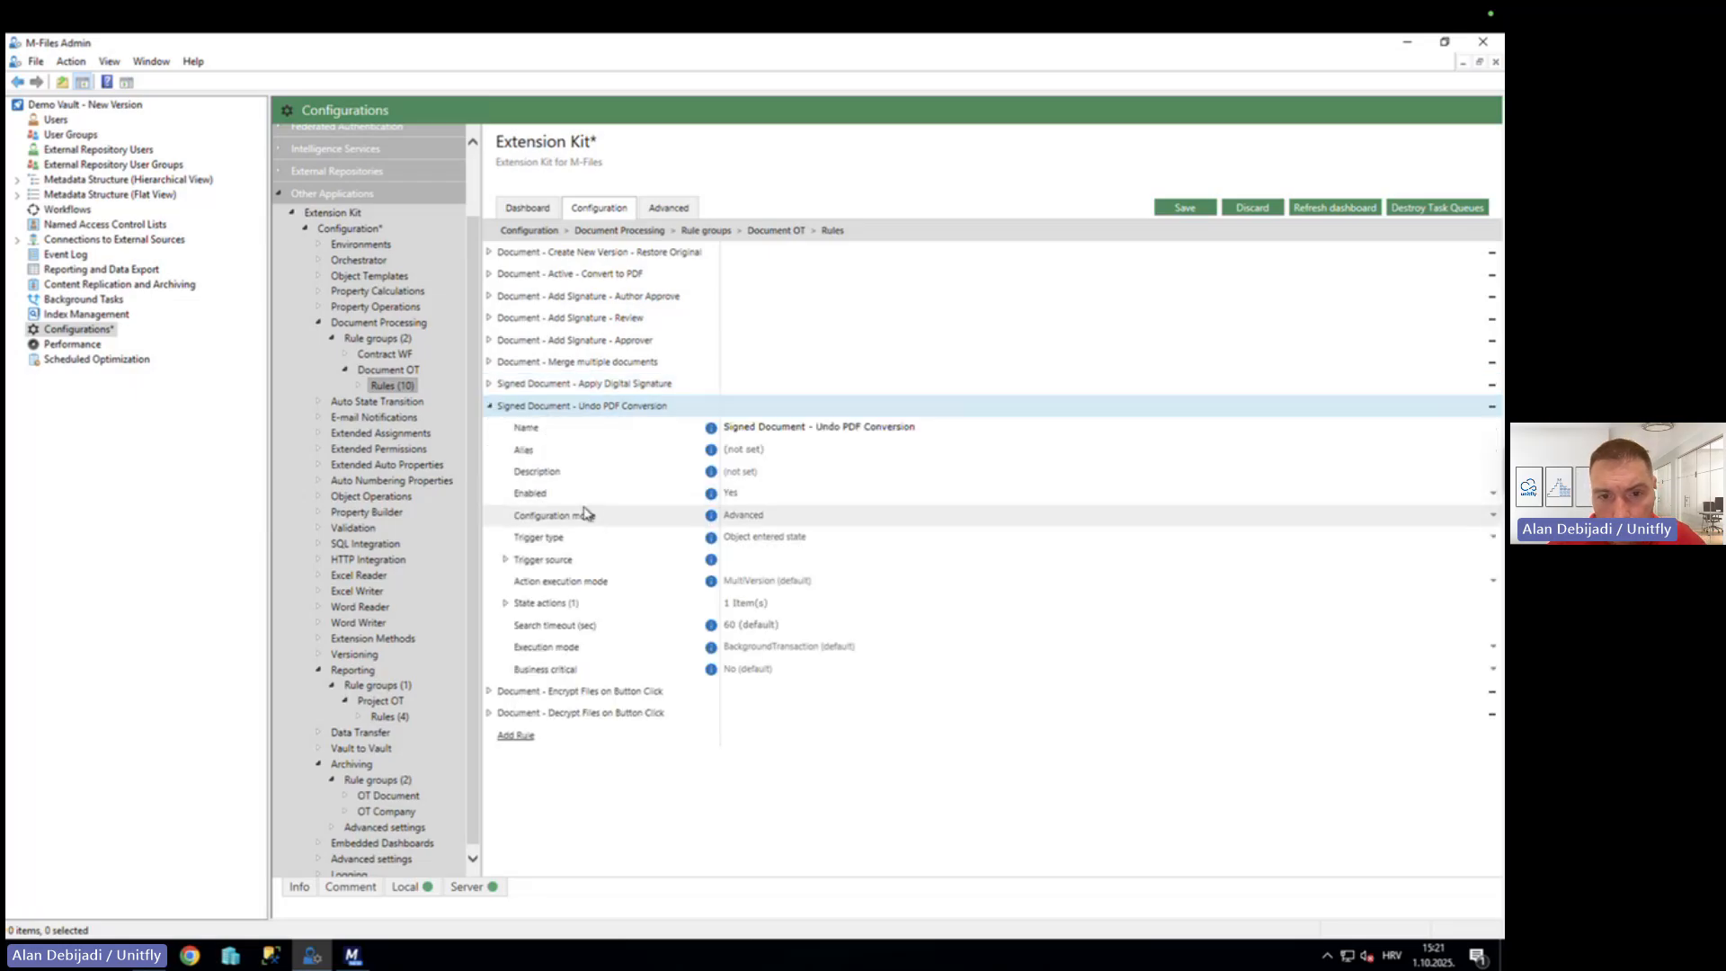
left_click(490, 407)
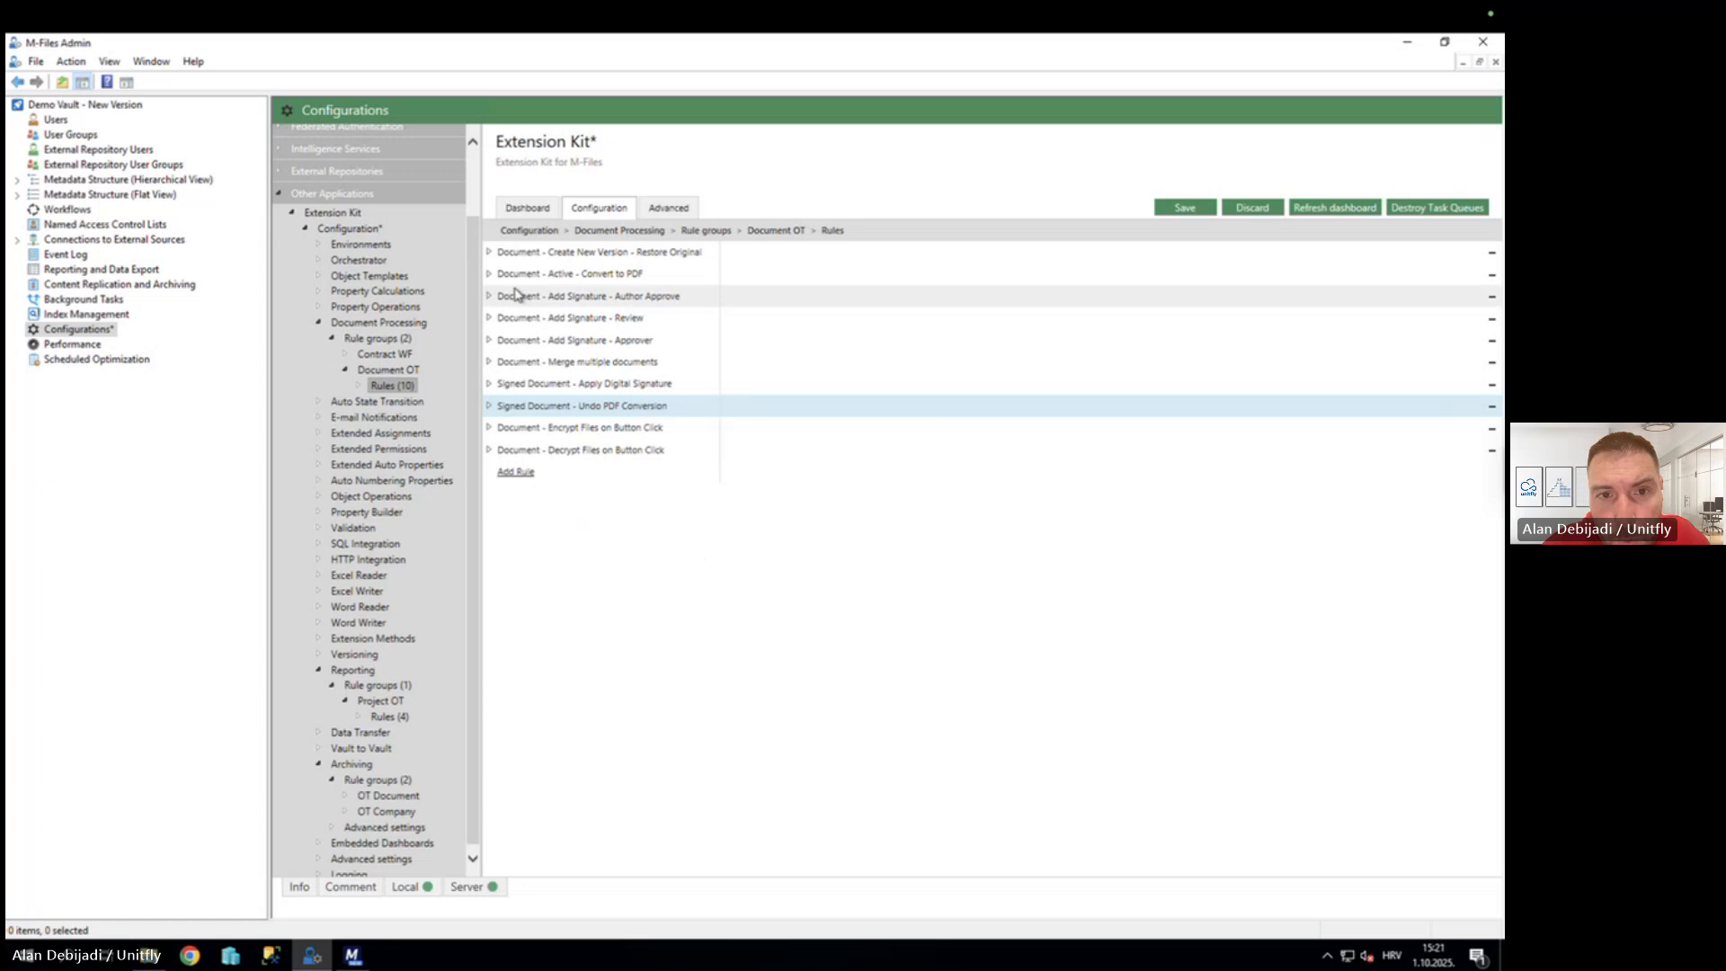
left_click(363, 356)
left_click(345, 354)
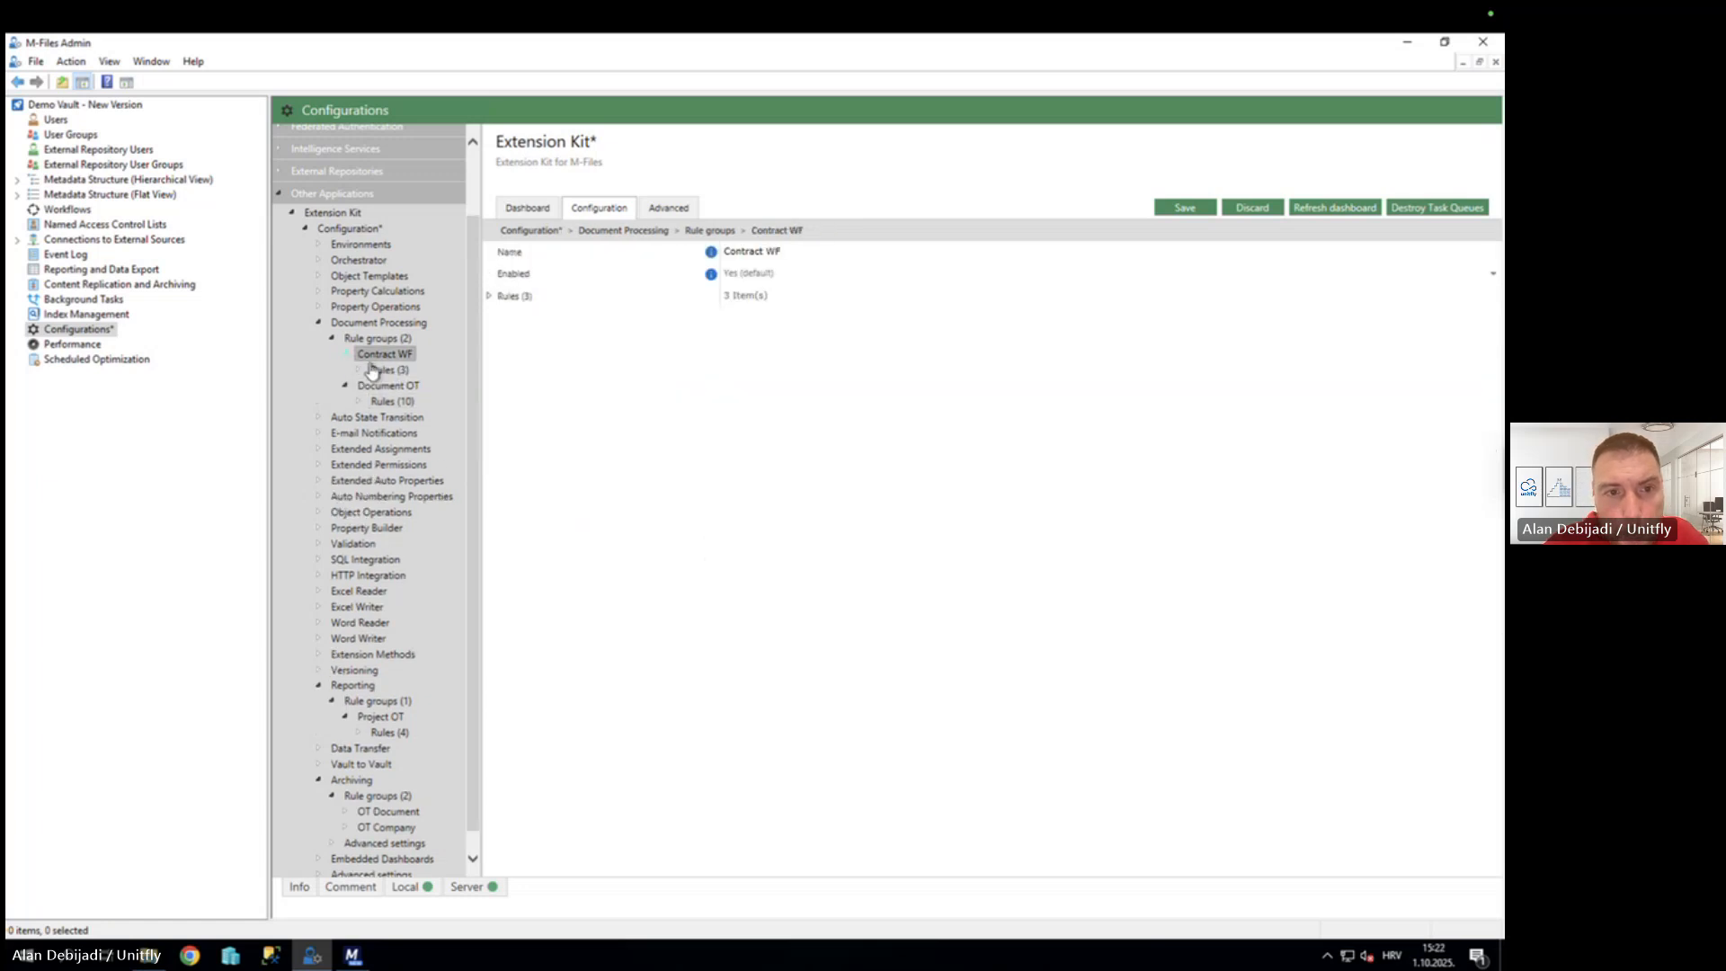
left_click(358, 370)
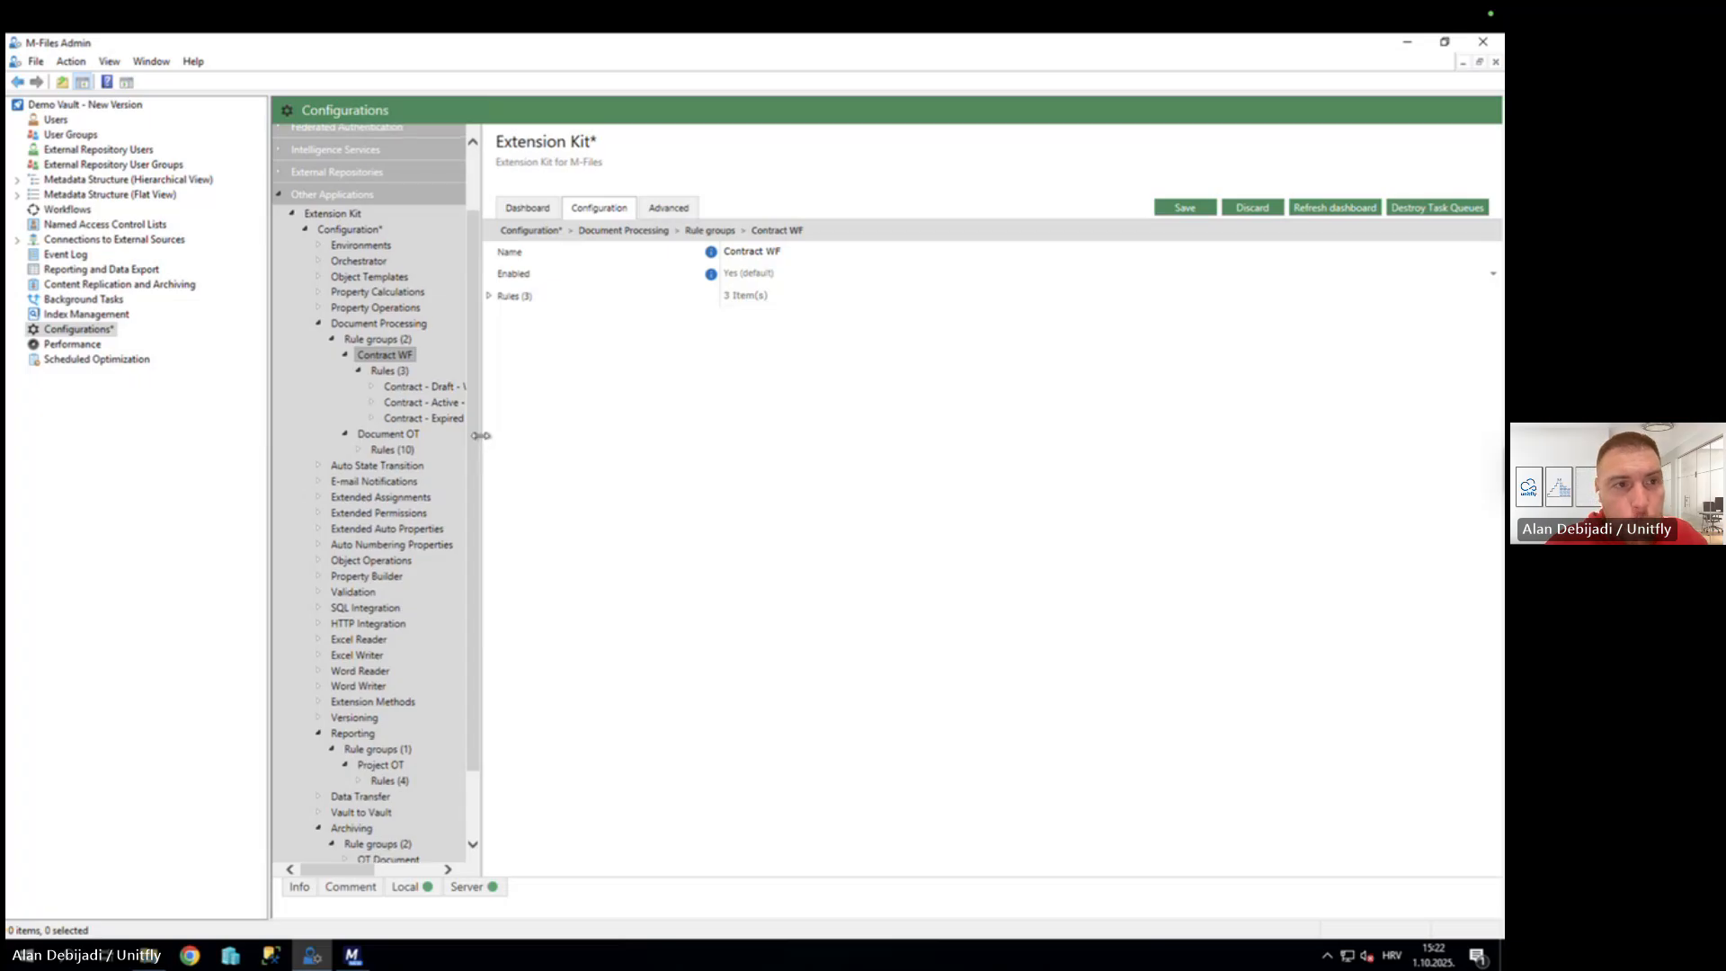
left_click_drag(482, 441, 597, 436)
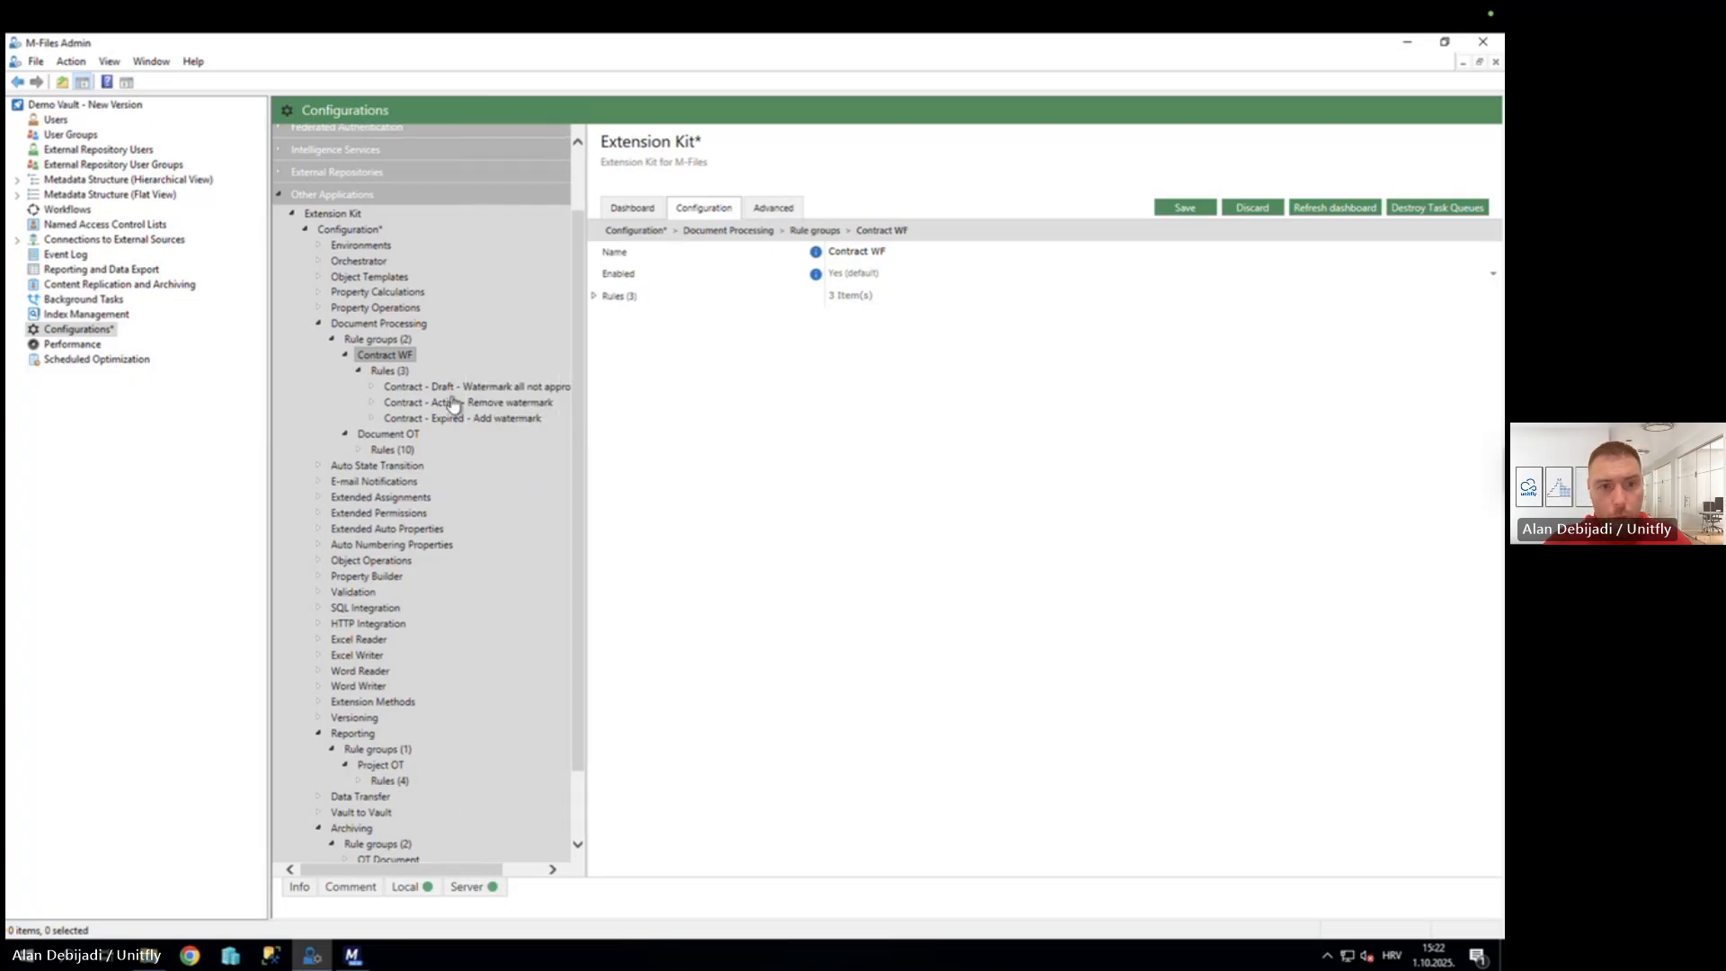
List the Document OT rules with their full names in the configuration tree and open Signed Document - Apply Digital Signature.
left_click(358, 450)
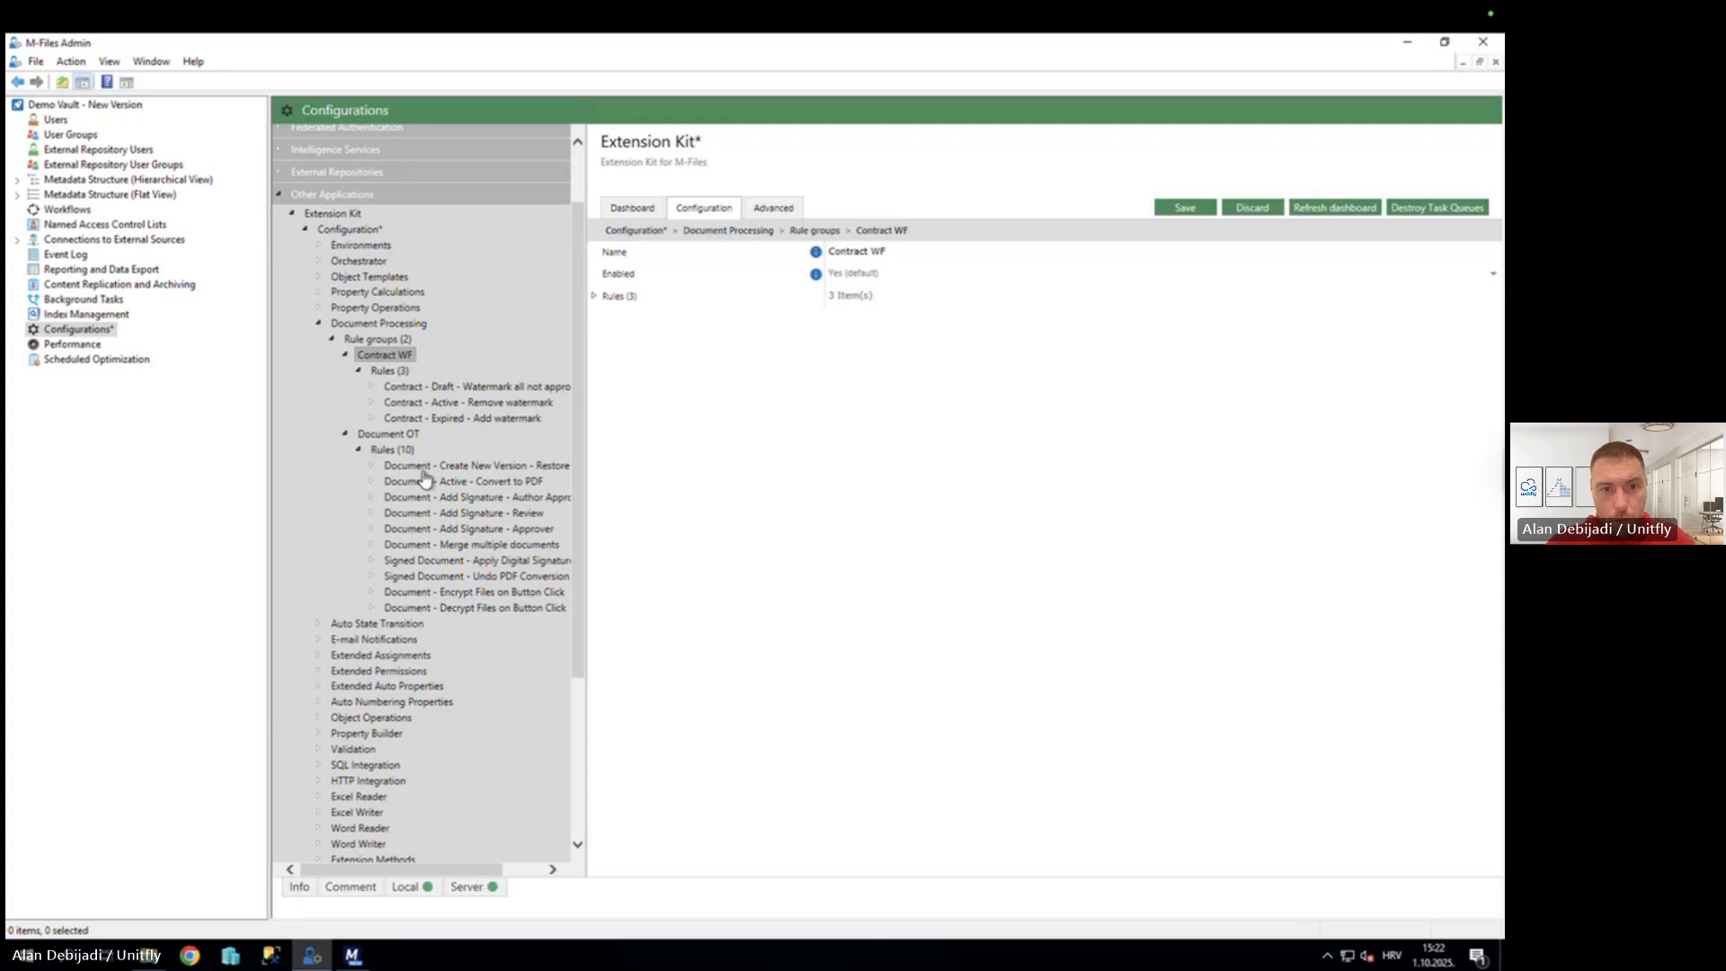
left_click_drag(587, 485, 700, 485)
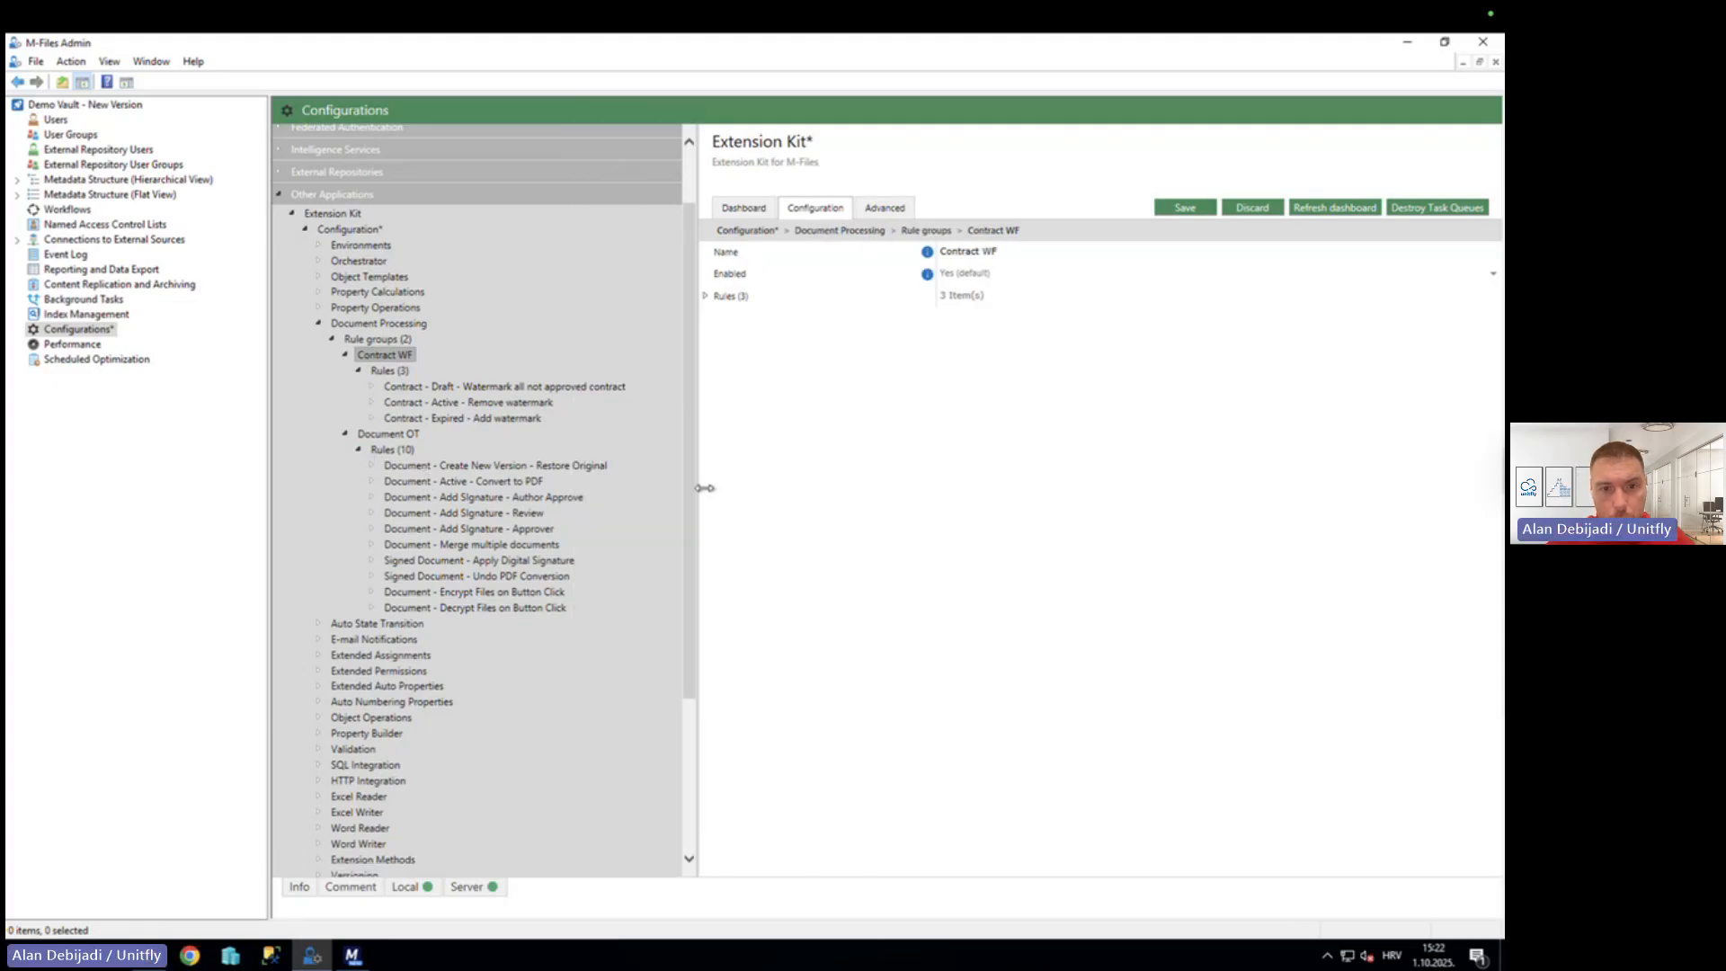
left_click(541, 562)
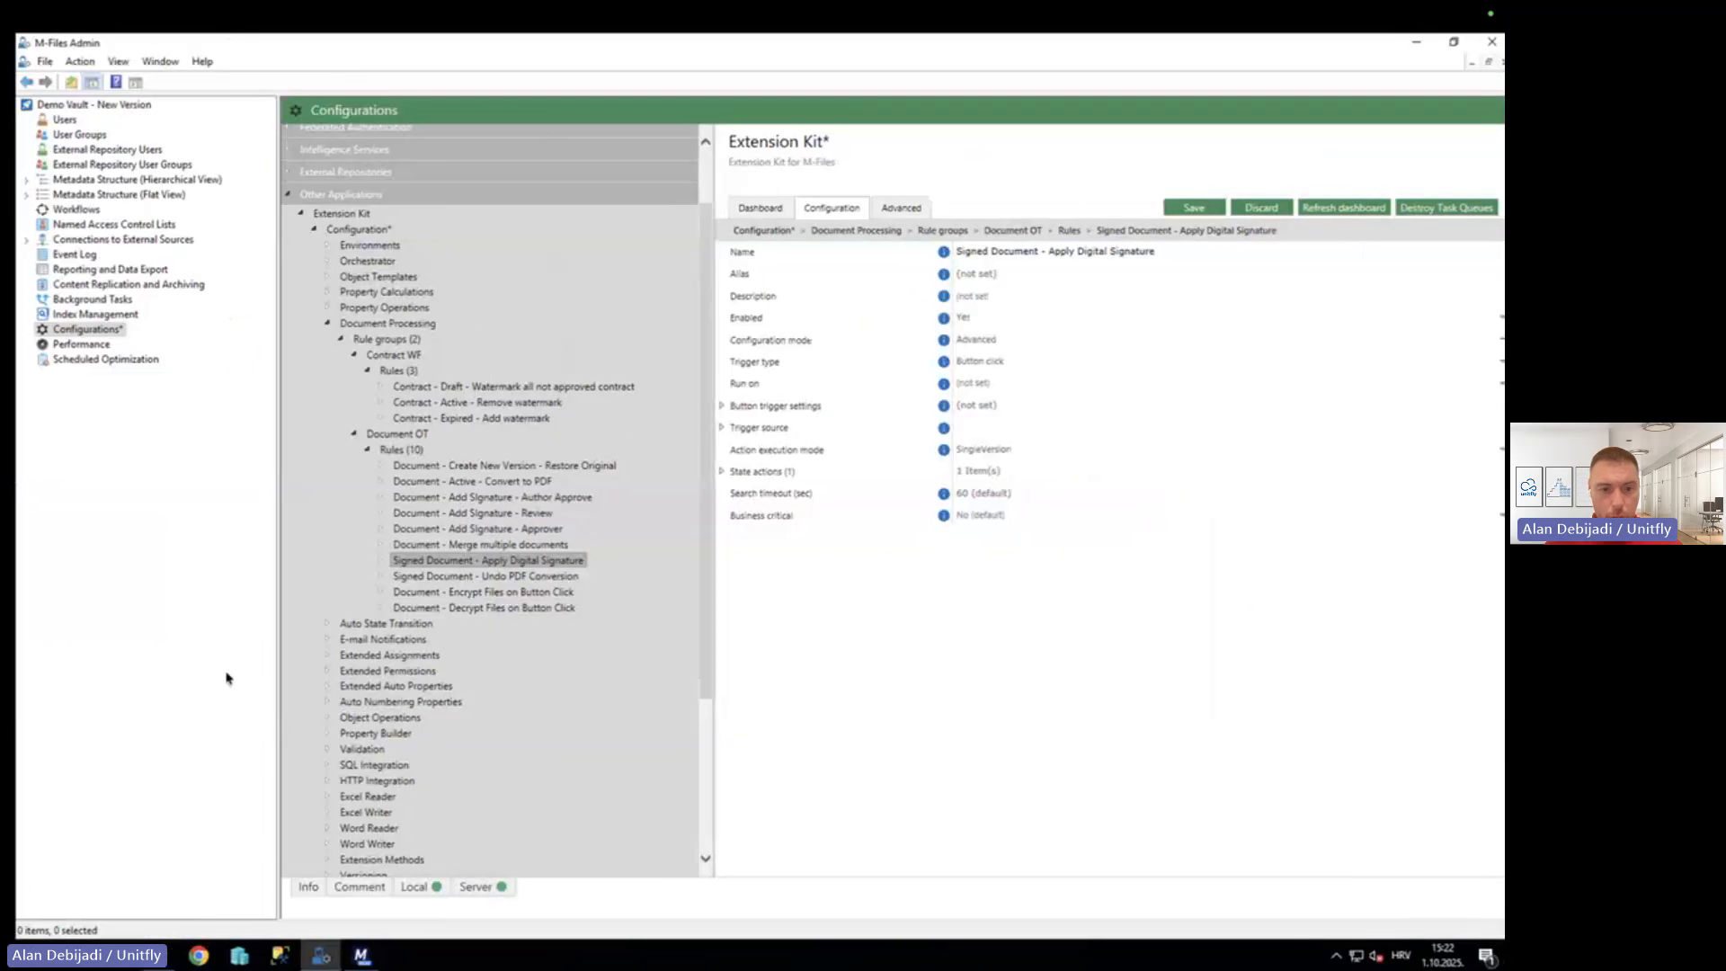
Switch to the M-Files client, open the Signature Pending view, and review the metadata of Test Documents 1 to 3.
left_click(352, 955)
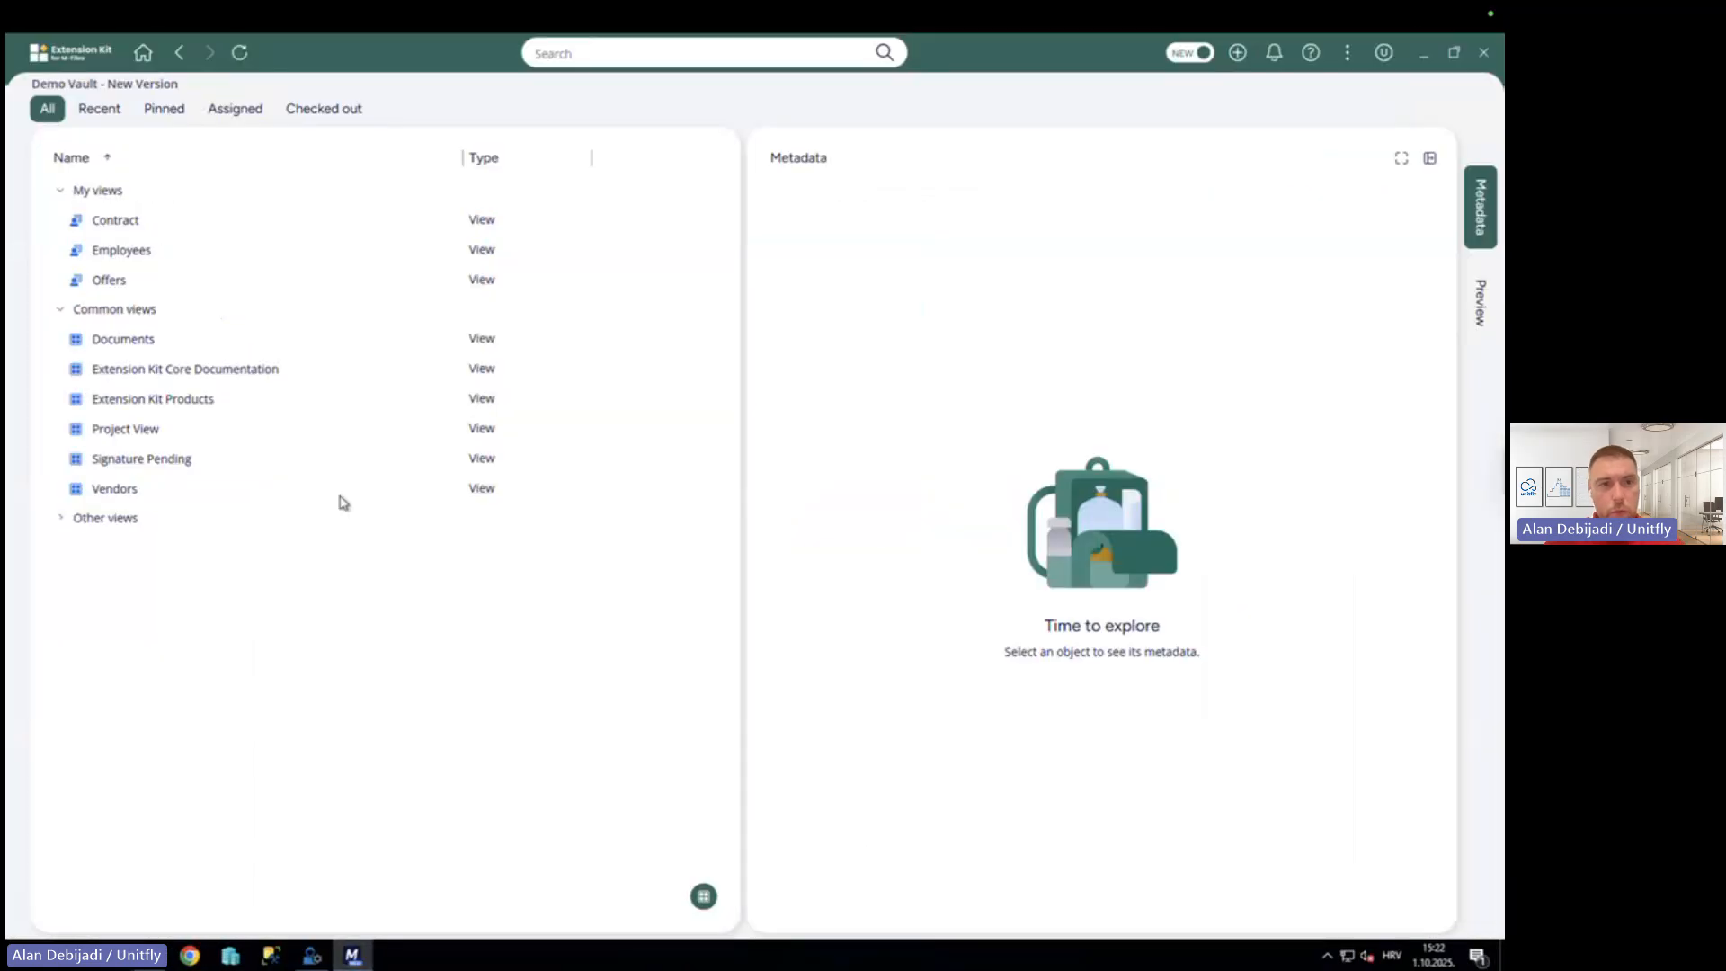
left_click(135, 459)
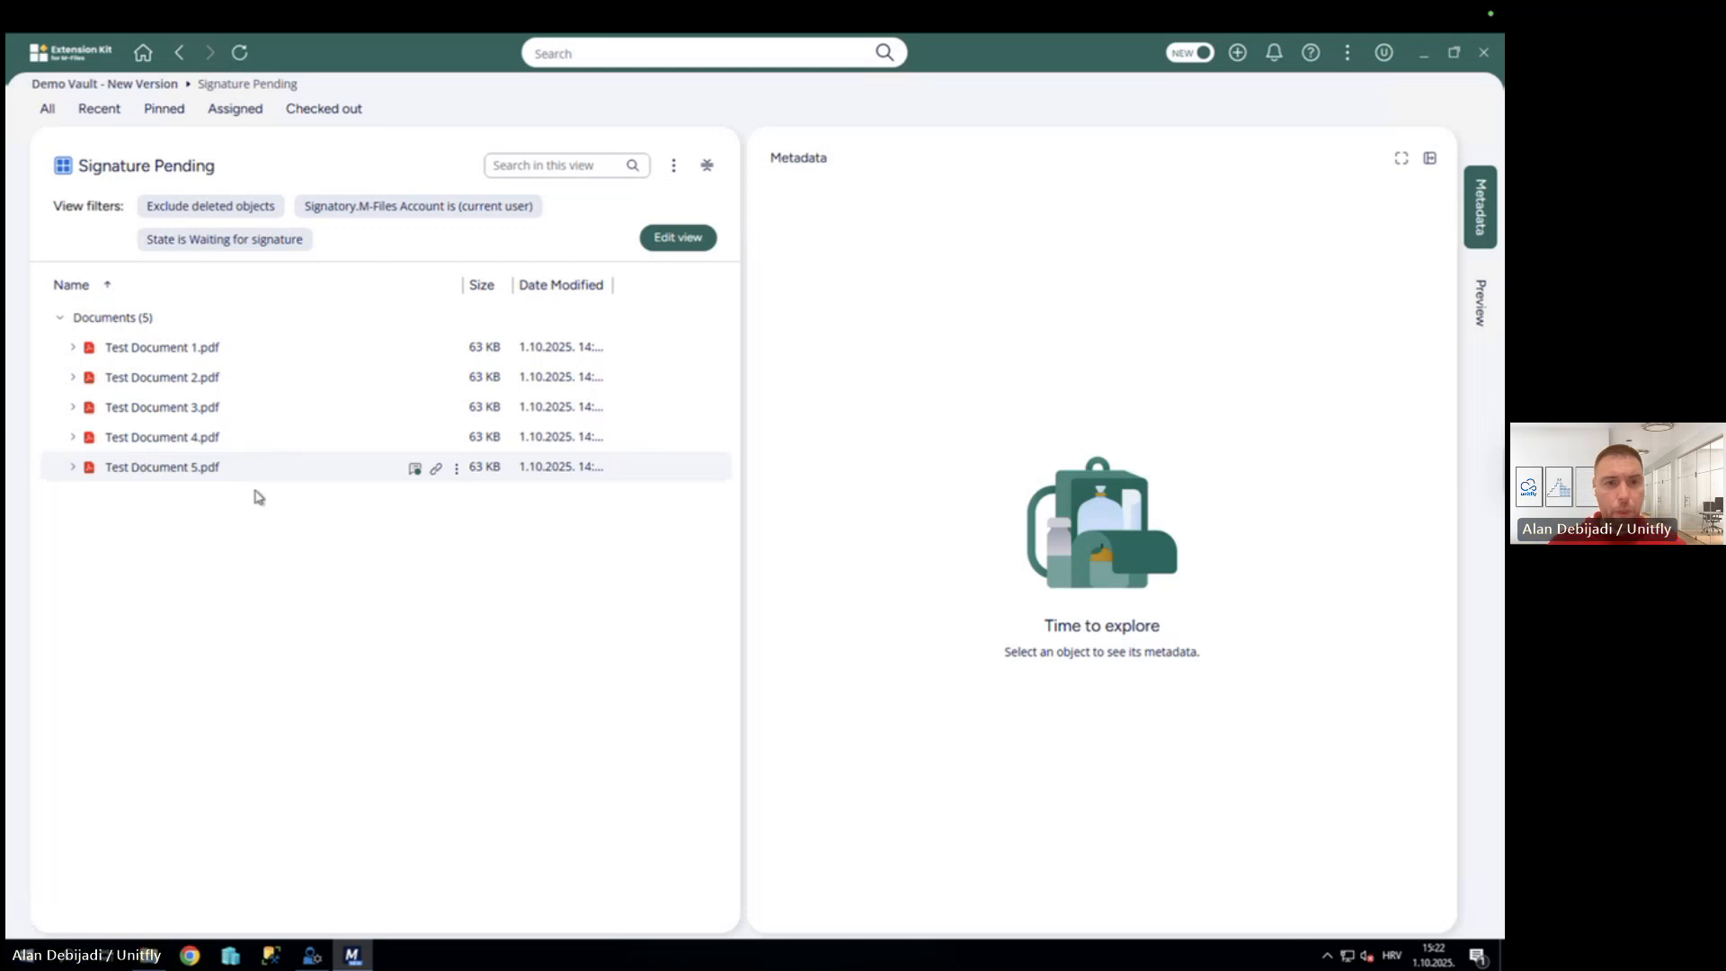
left_click(152, 357)
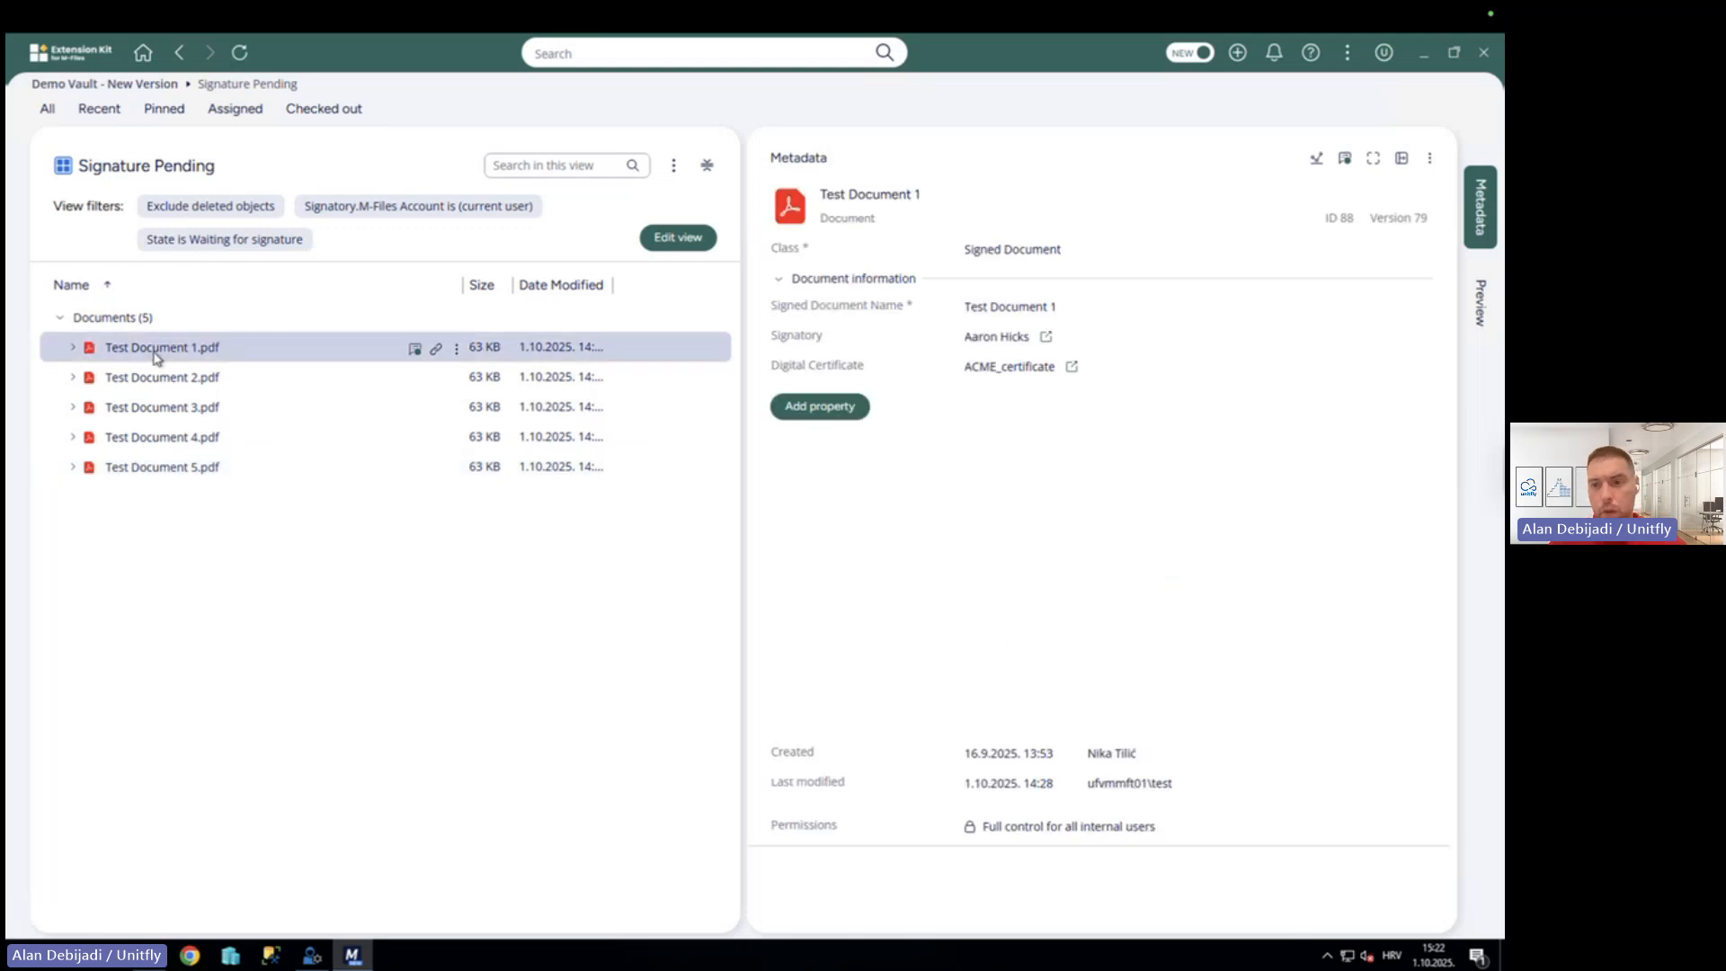
left_click(179, 378)
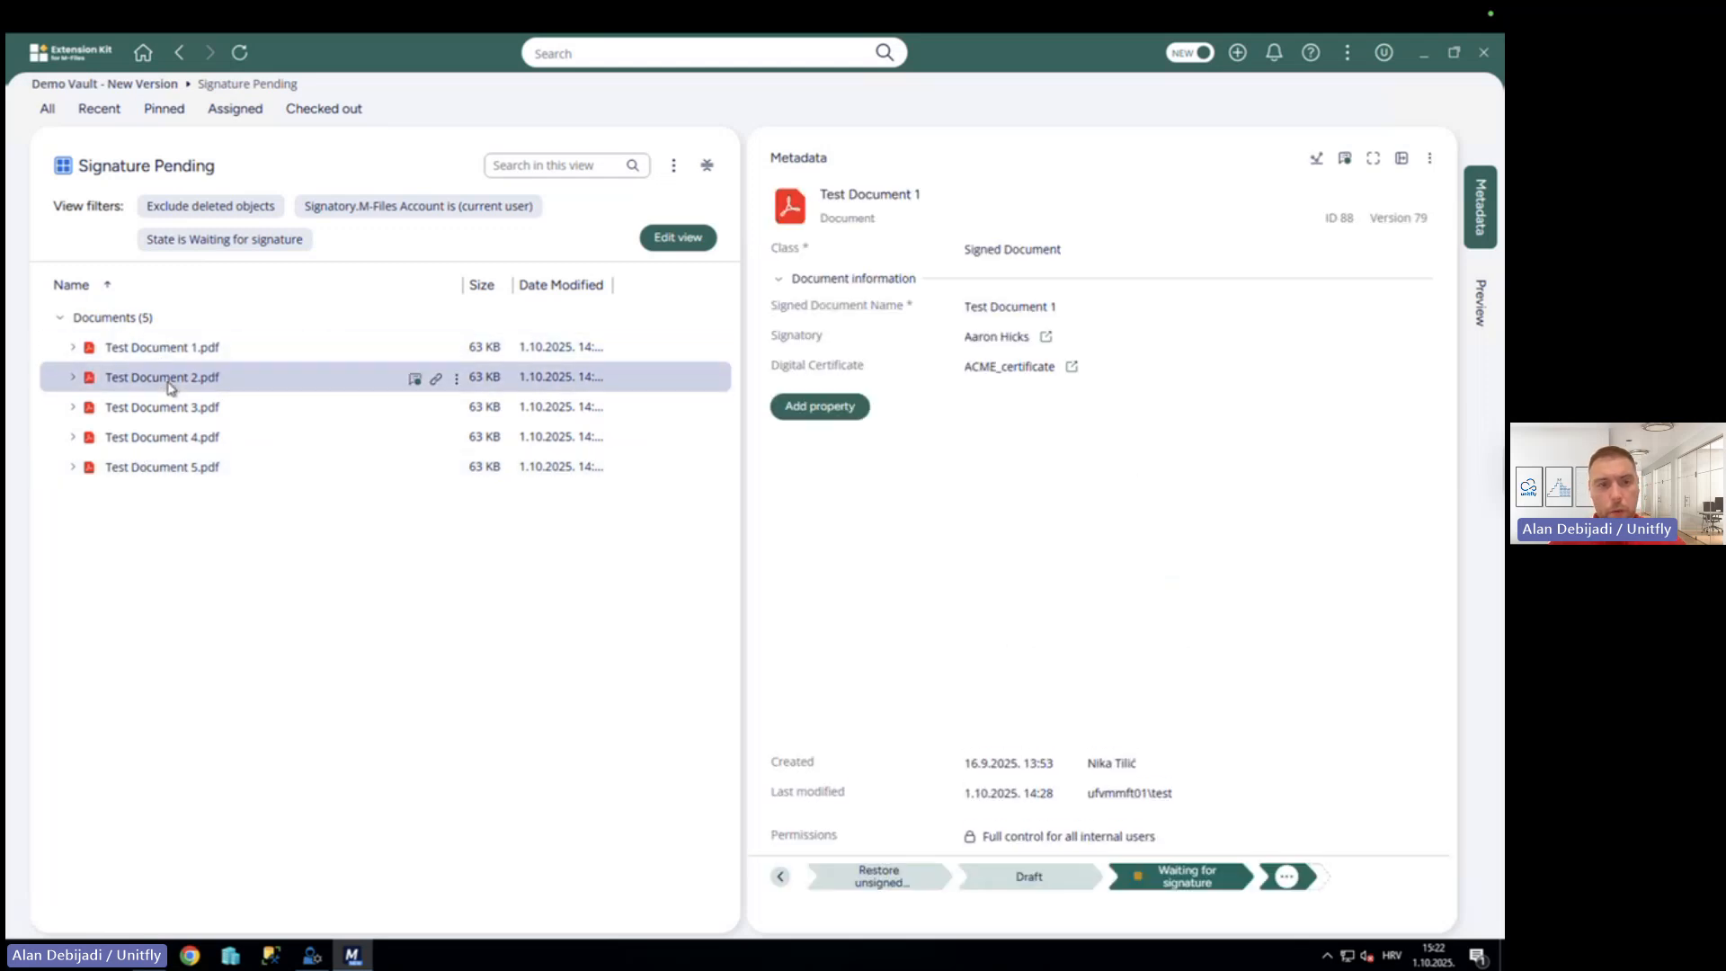
left_click(179, 411)
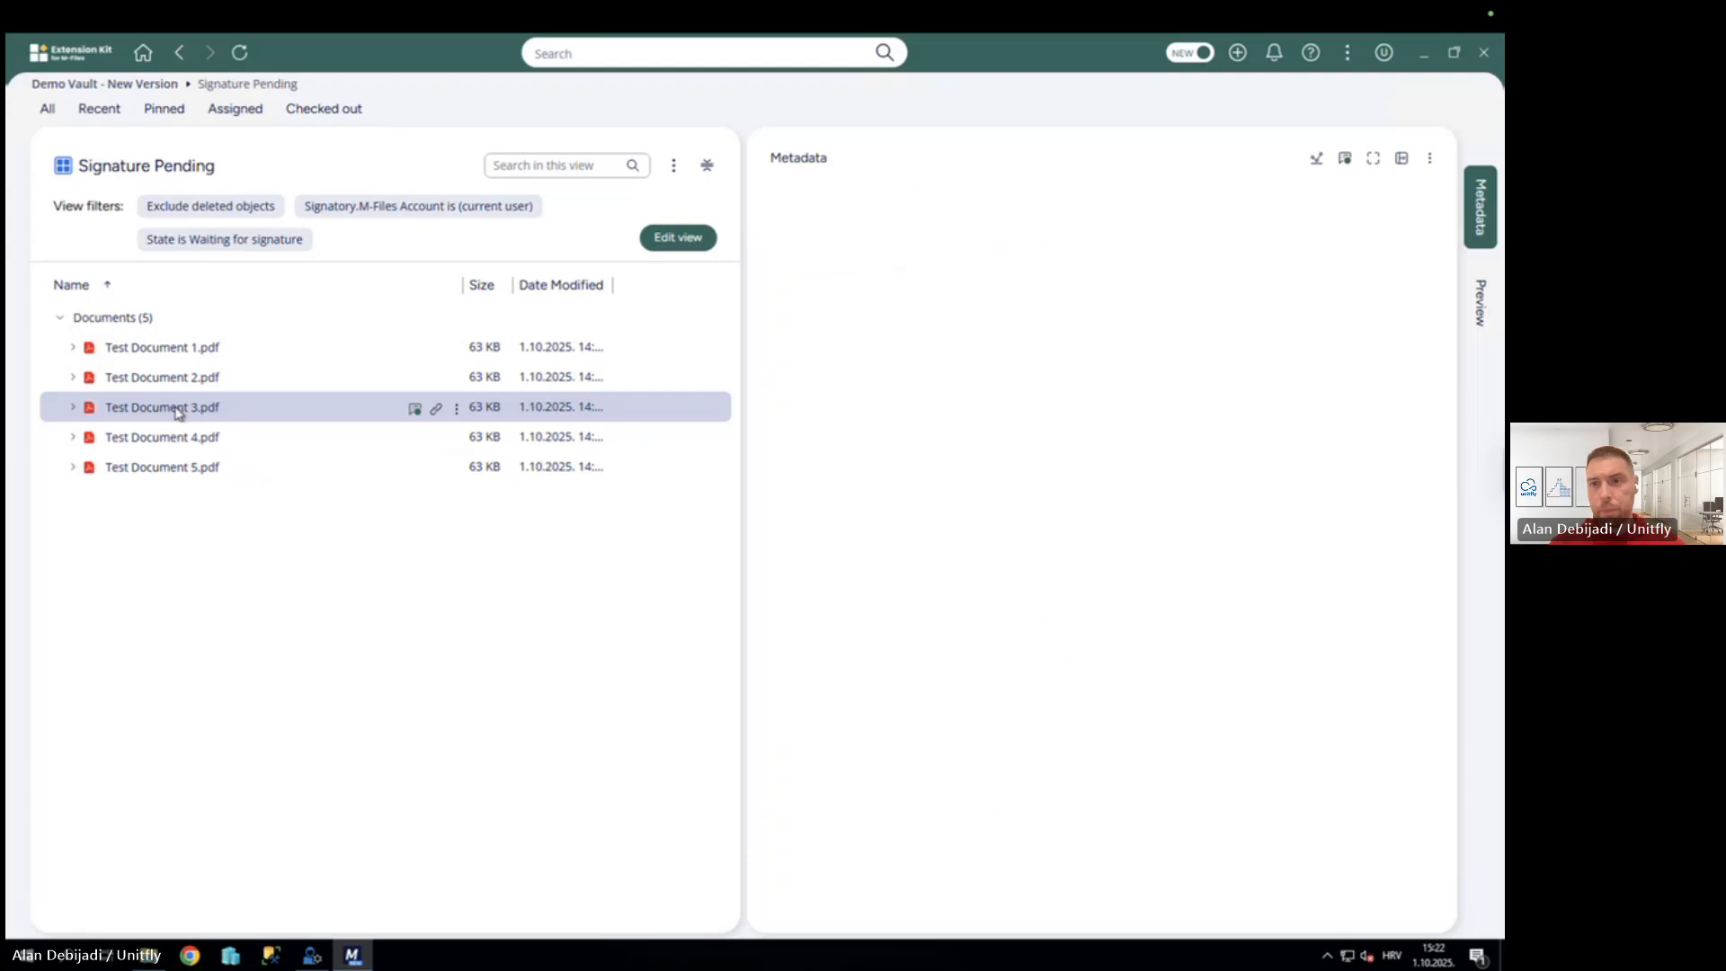
left_click(139, 349)
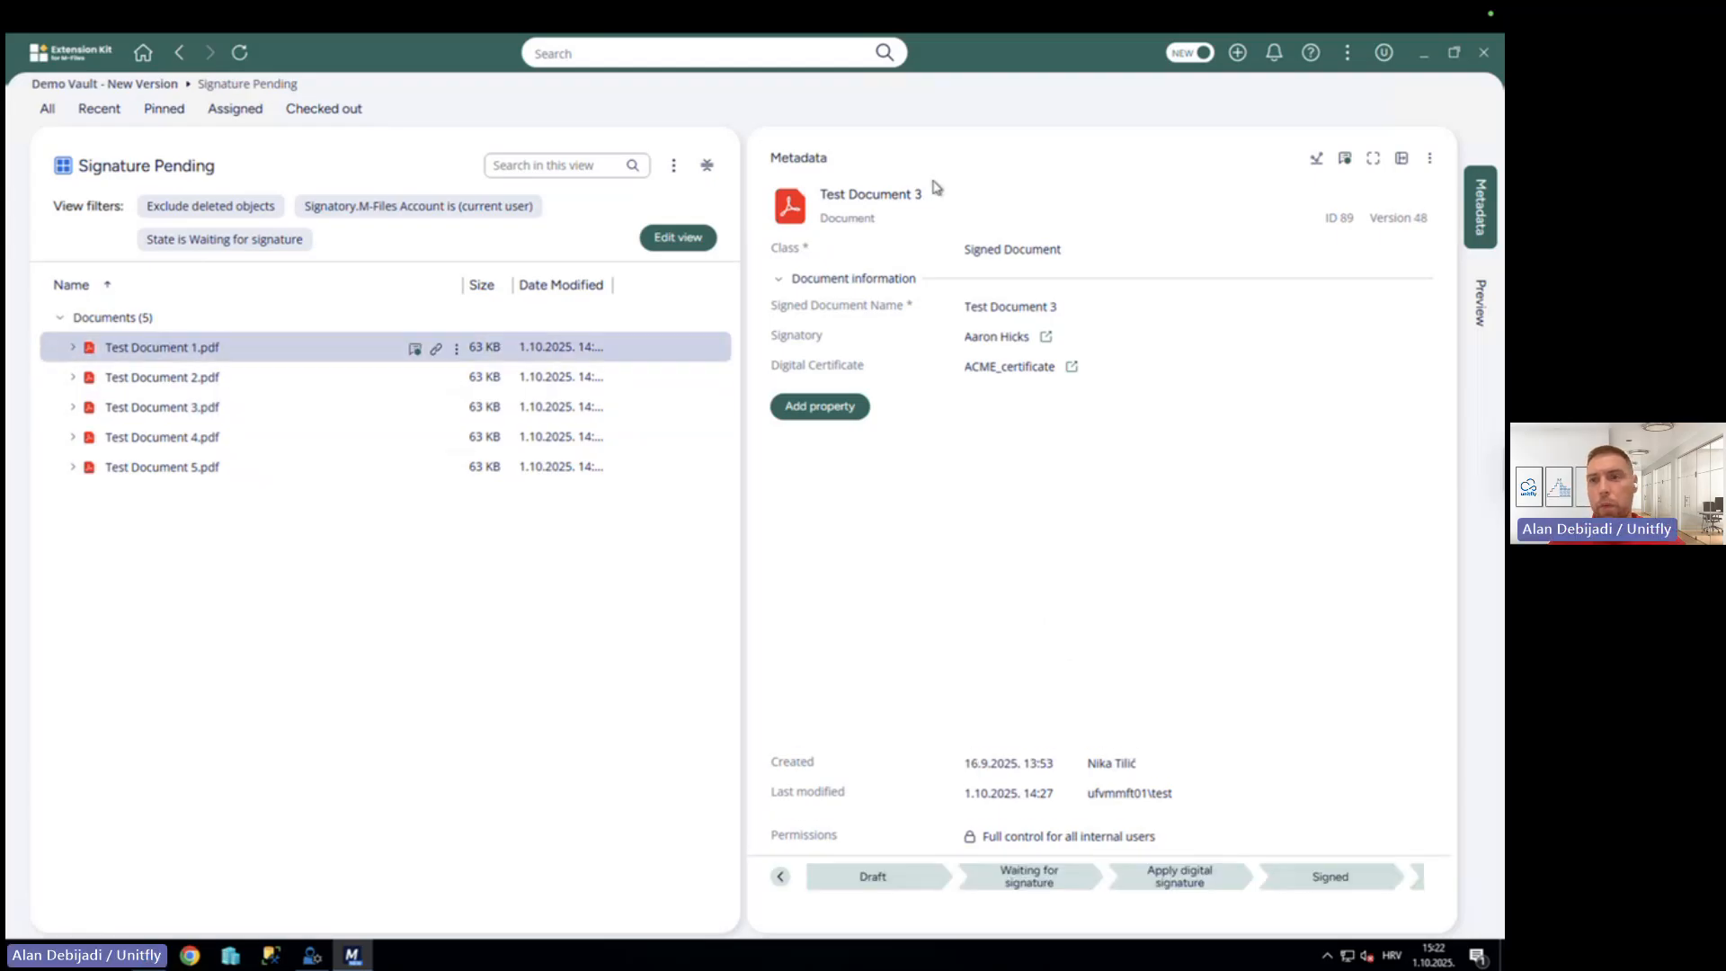
Run Sign All Documents in the Signature Pending view and confirm the action.
left_click(1347, 54)
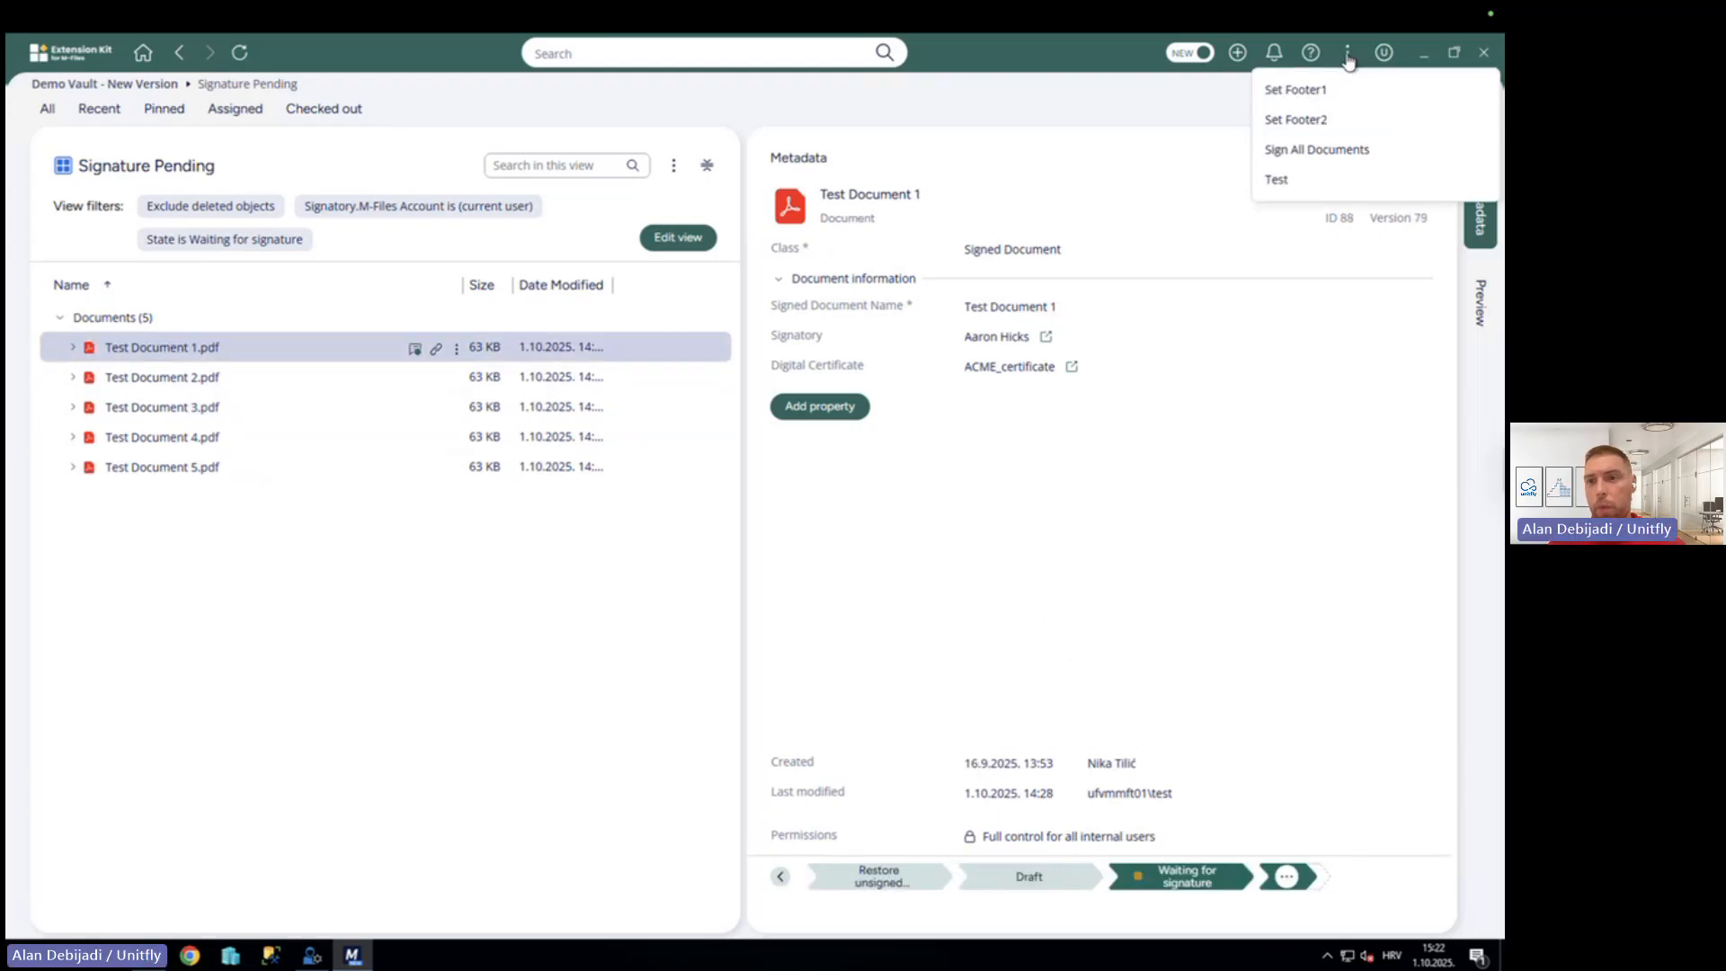
left_click(1317, 151)
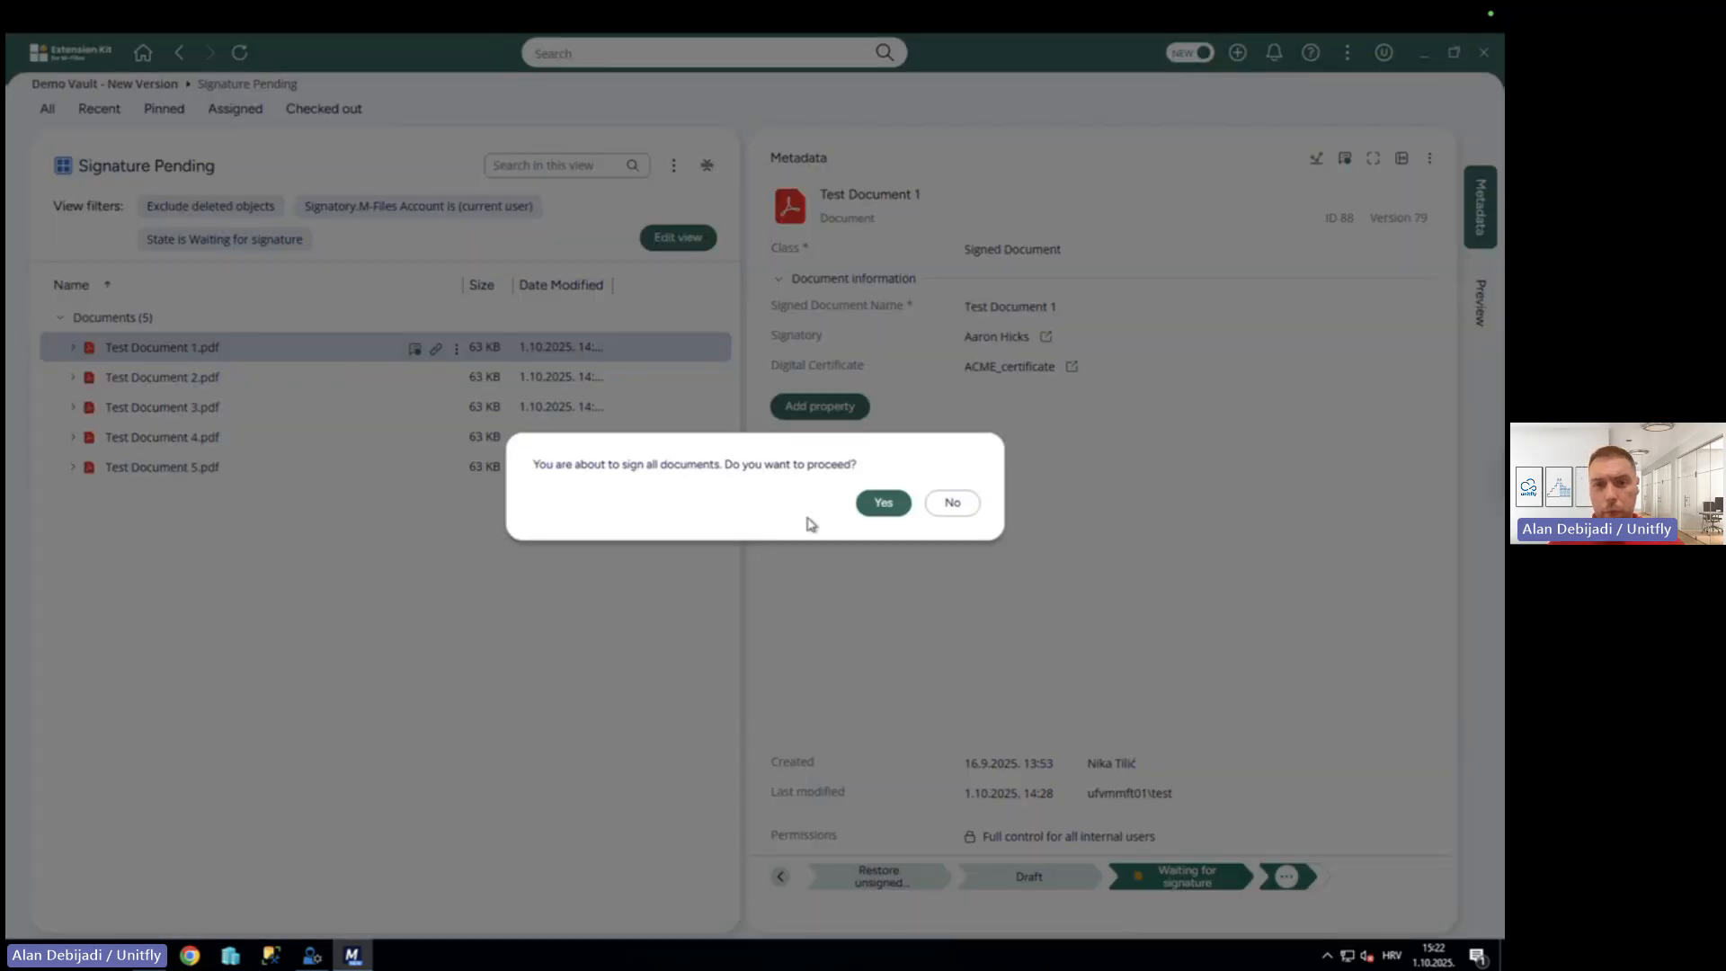
left_click(884, 506)
left_click(964, 508)
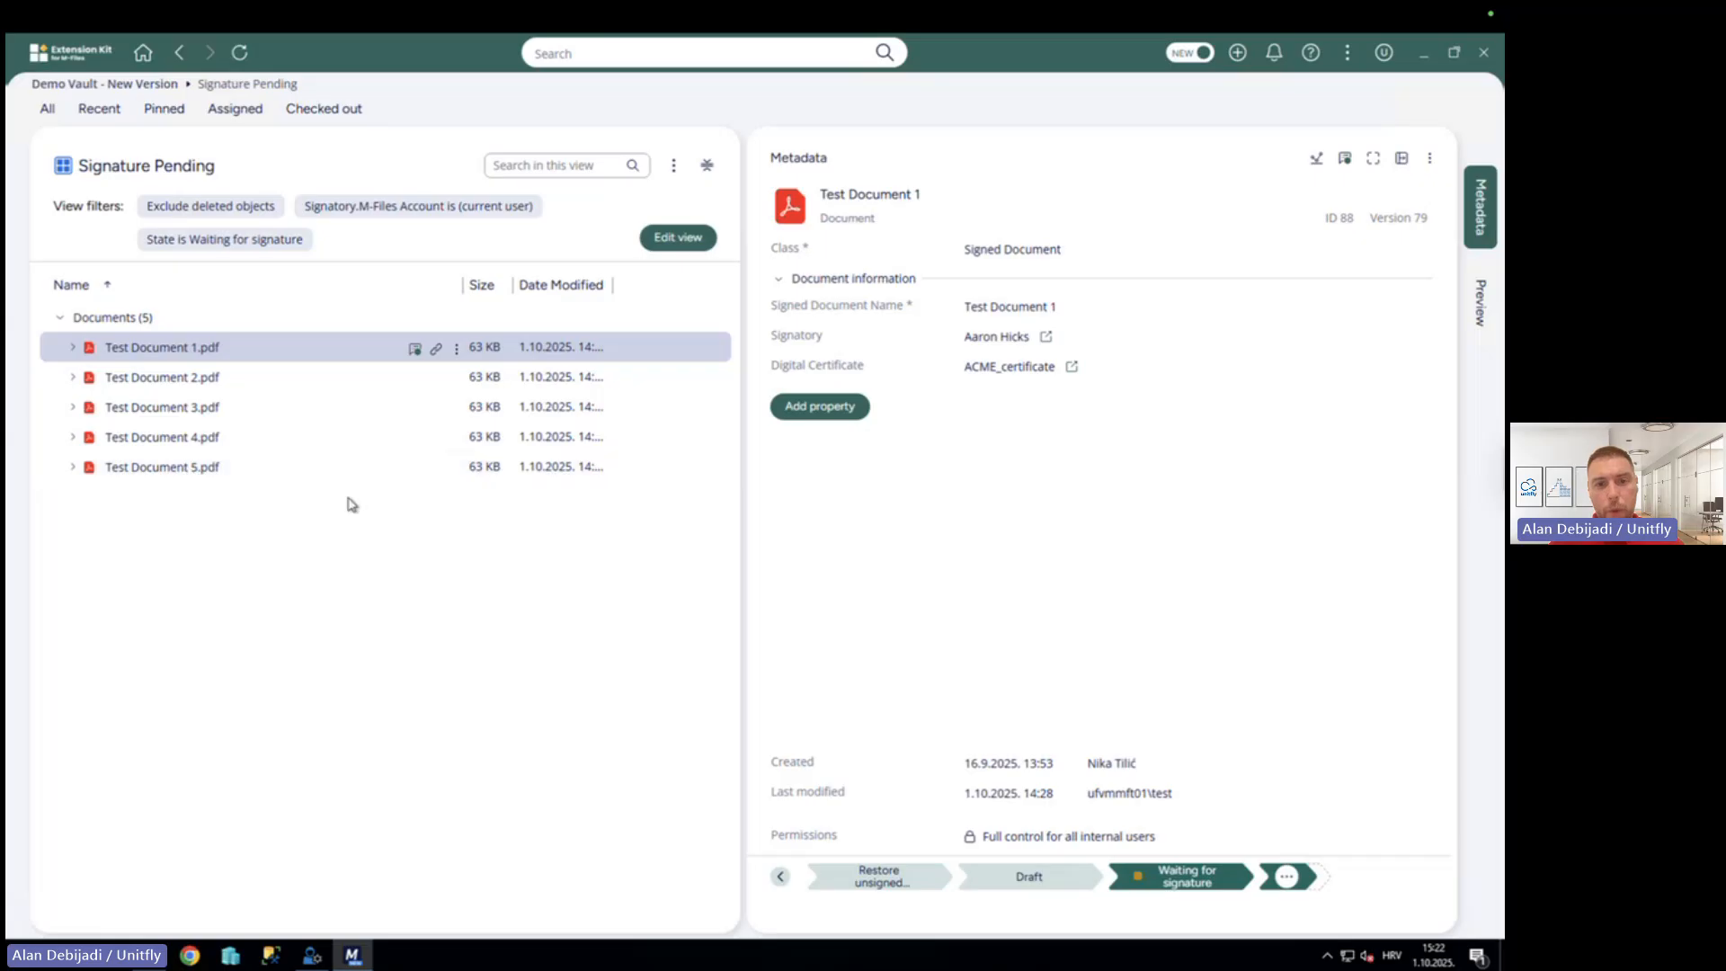
Switch to the presentation, show the FINA Digital Certificate Signature workflow slide, and return to M-Files.
key("ctrl+Left")
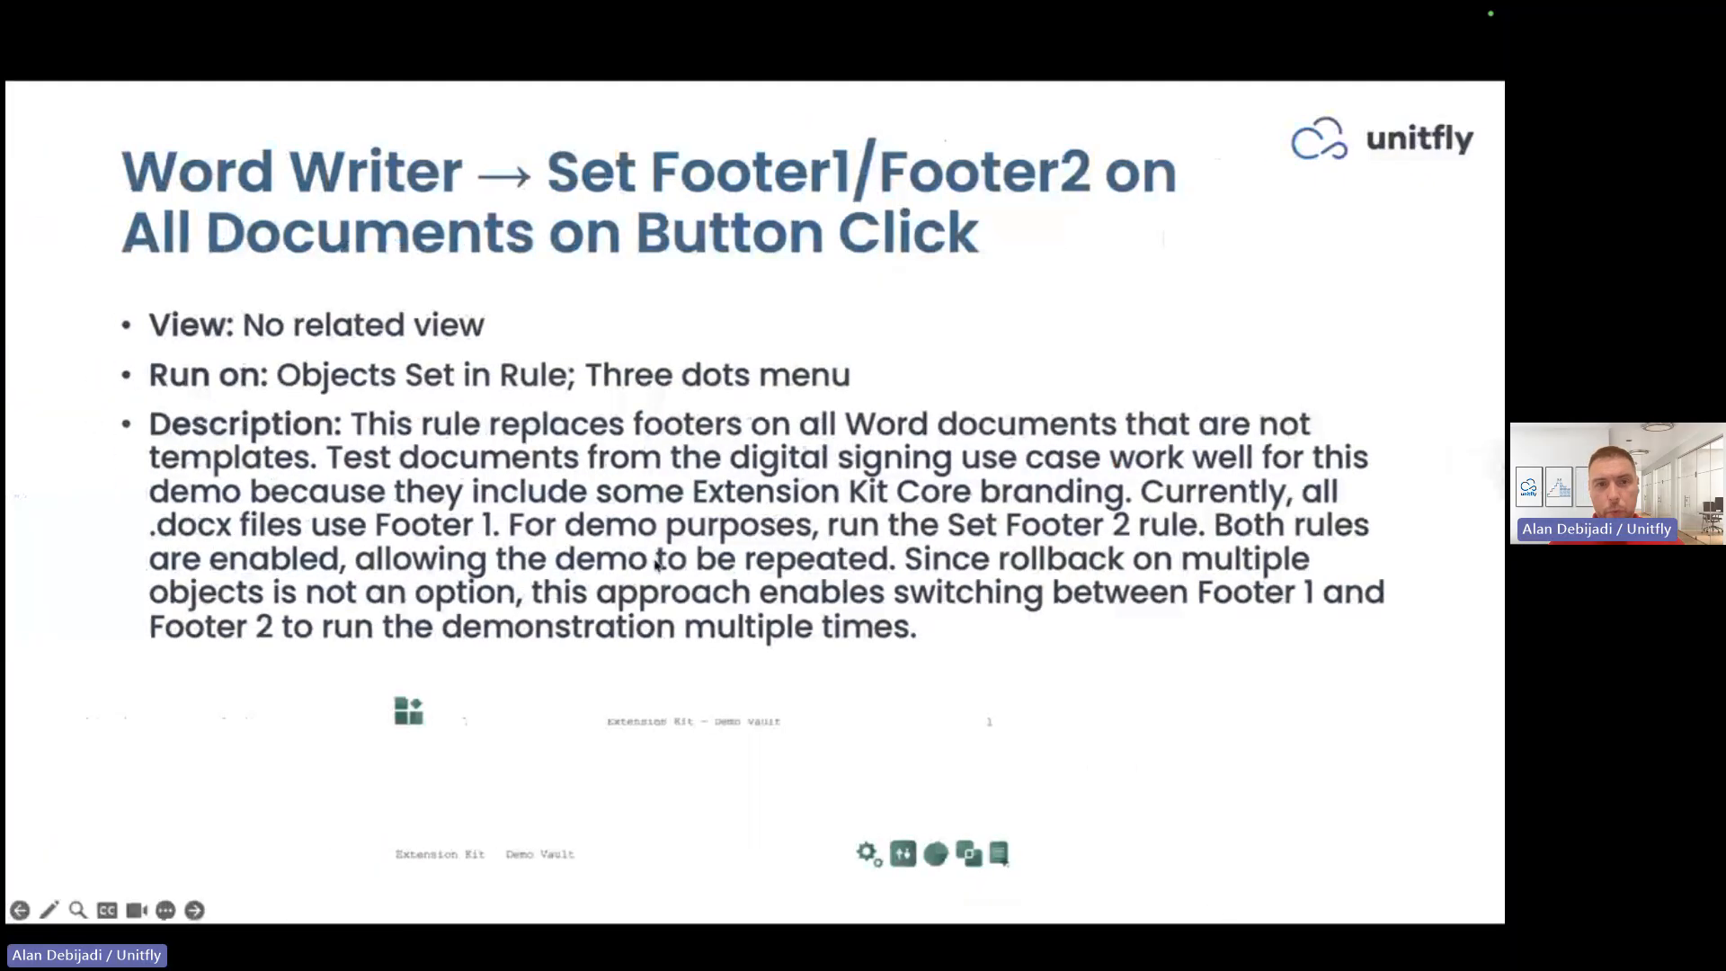
key("Right")
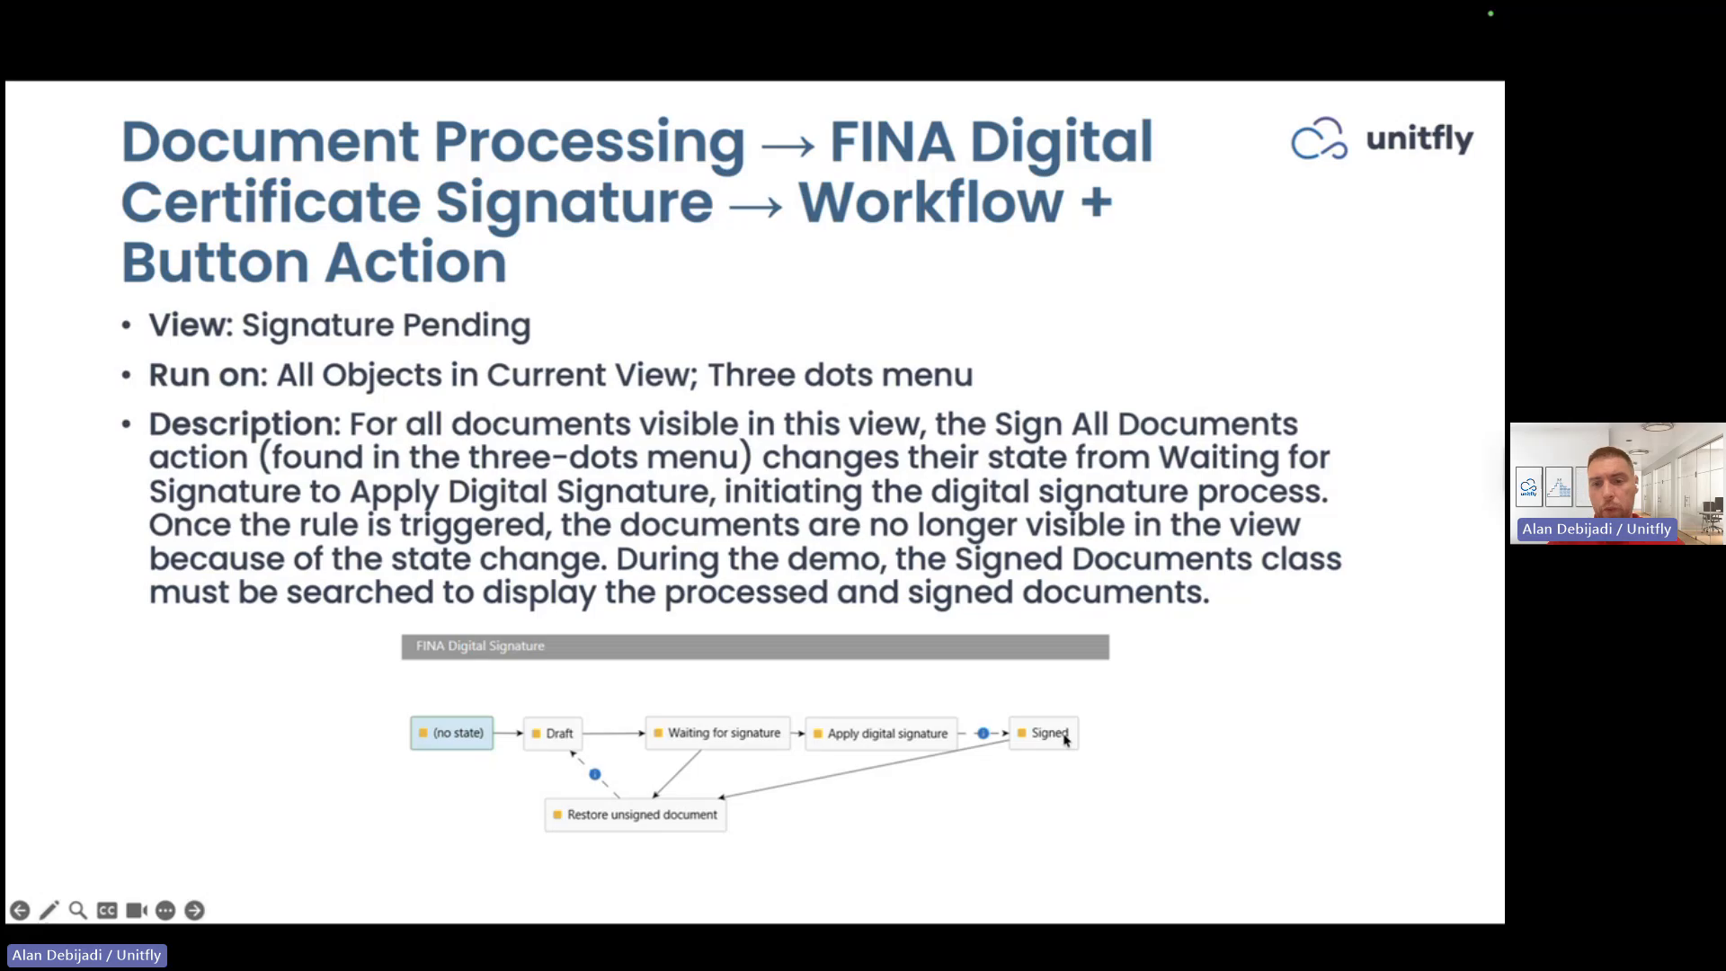
key("ctrl+Right")
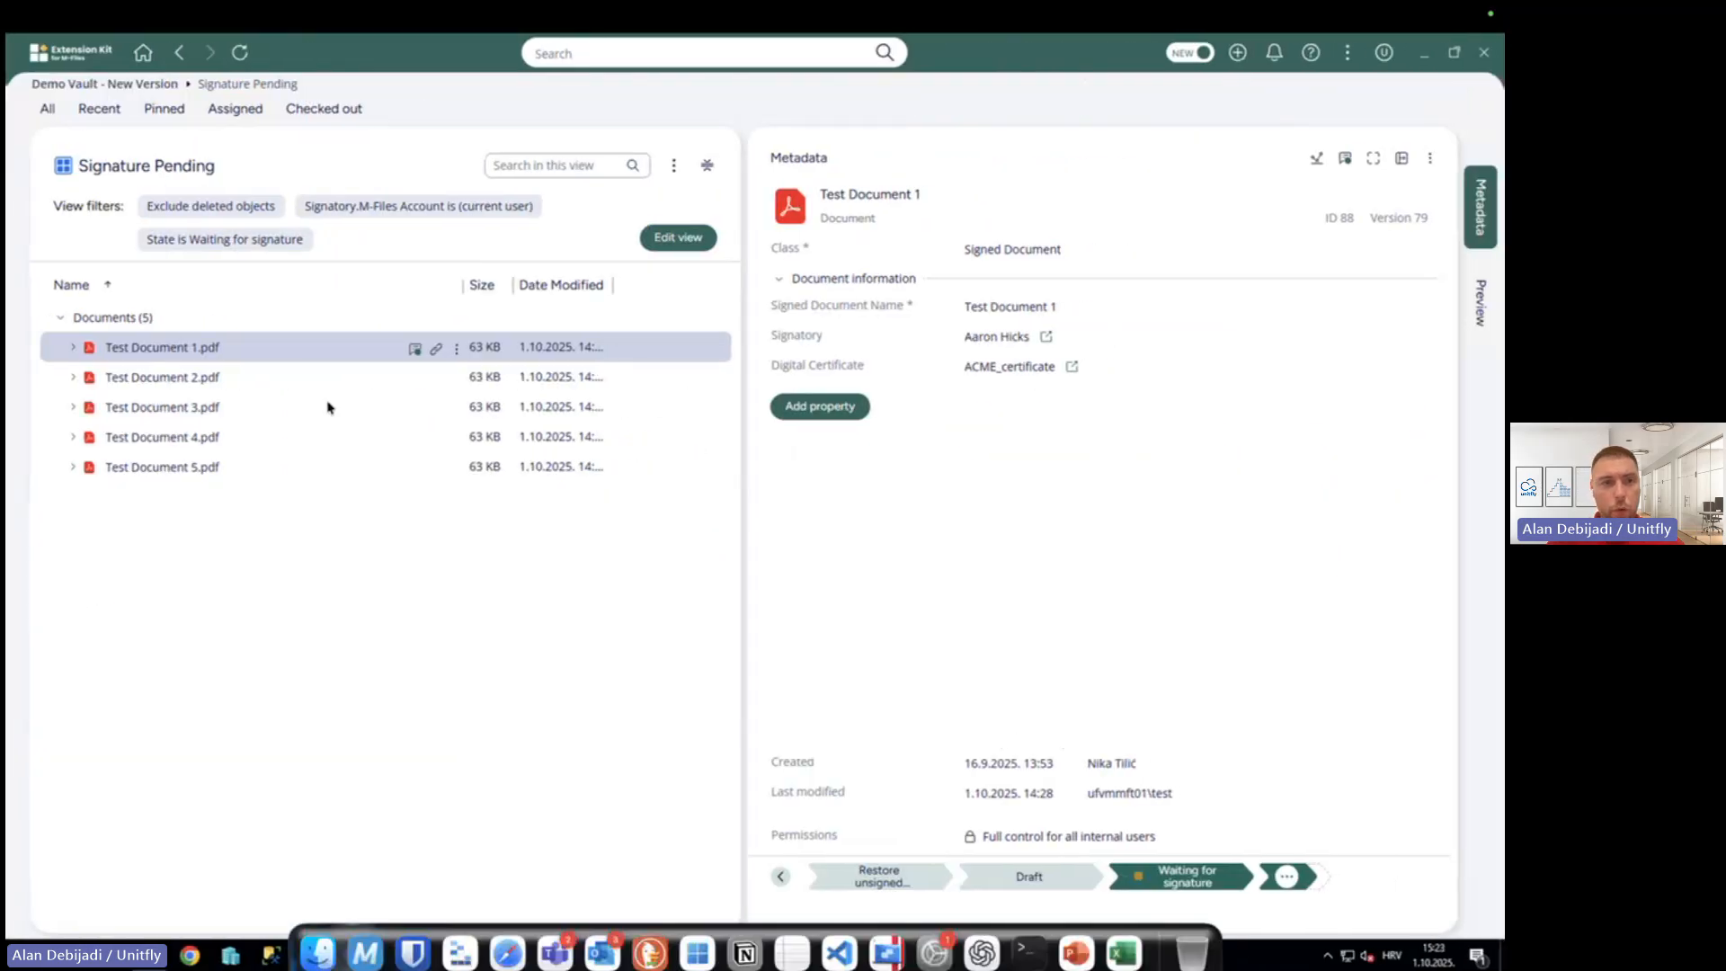
Check the recently accessed objects, then reopen Signature Pending from the vault root to recheck Test Document 1's workflow state and the list.
left_click(99, 109)
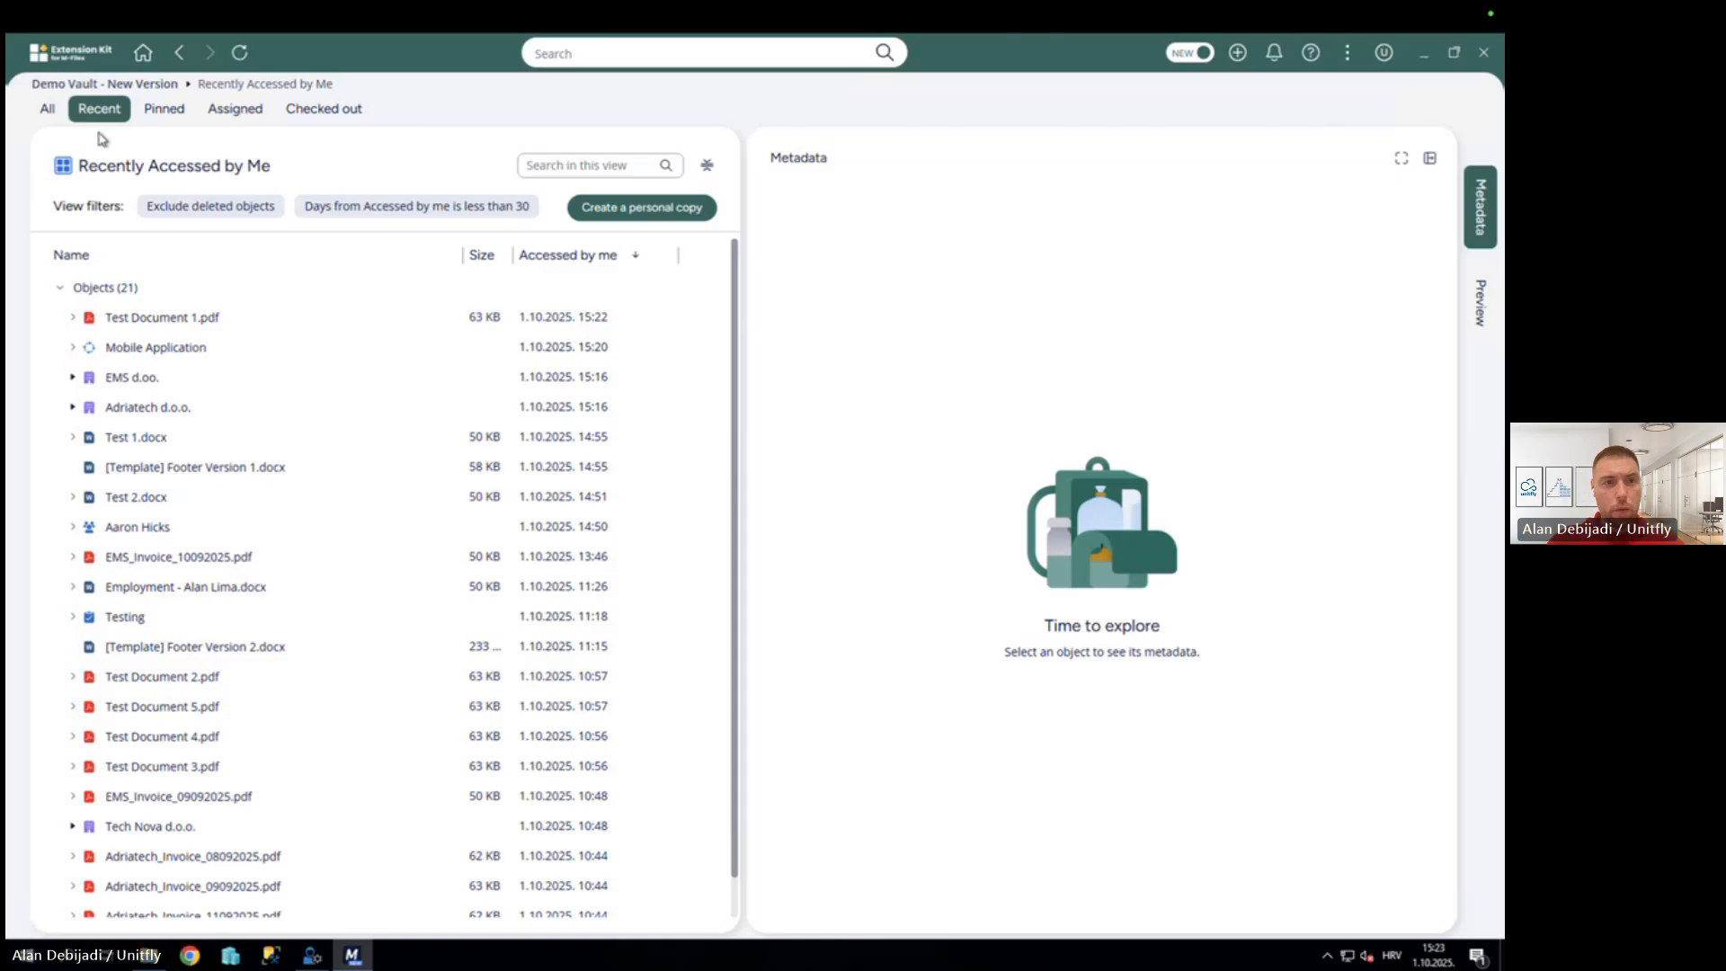
left_click(151, 86)
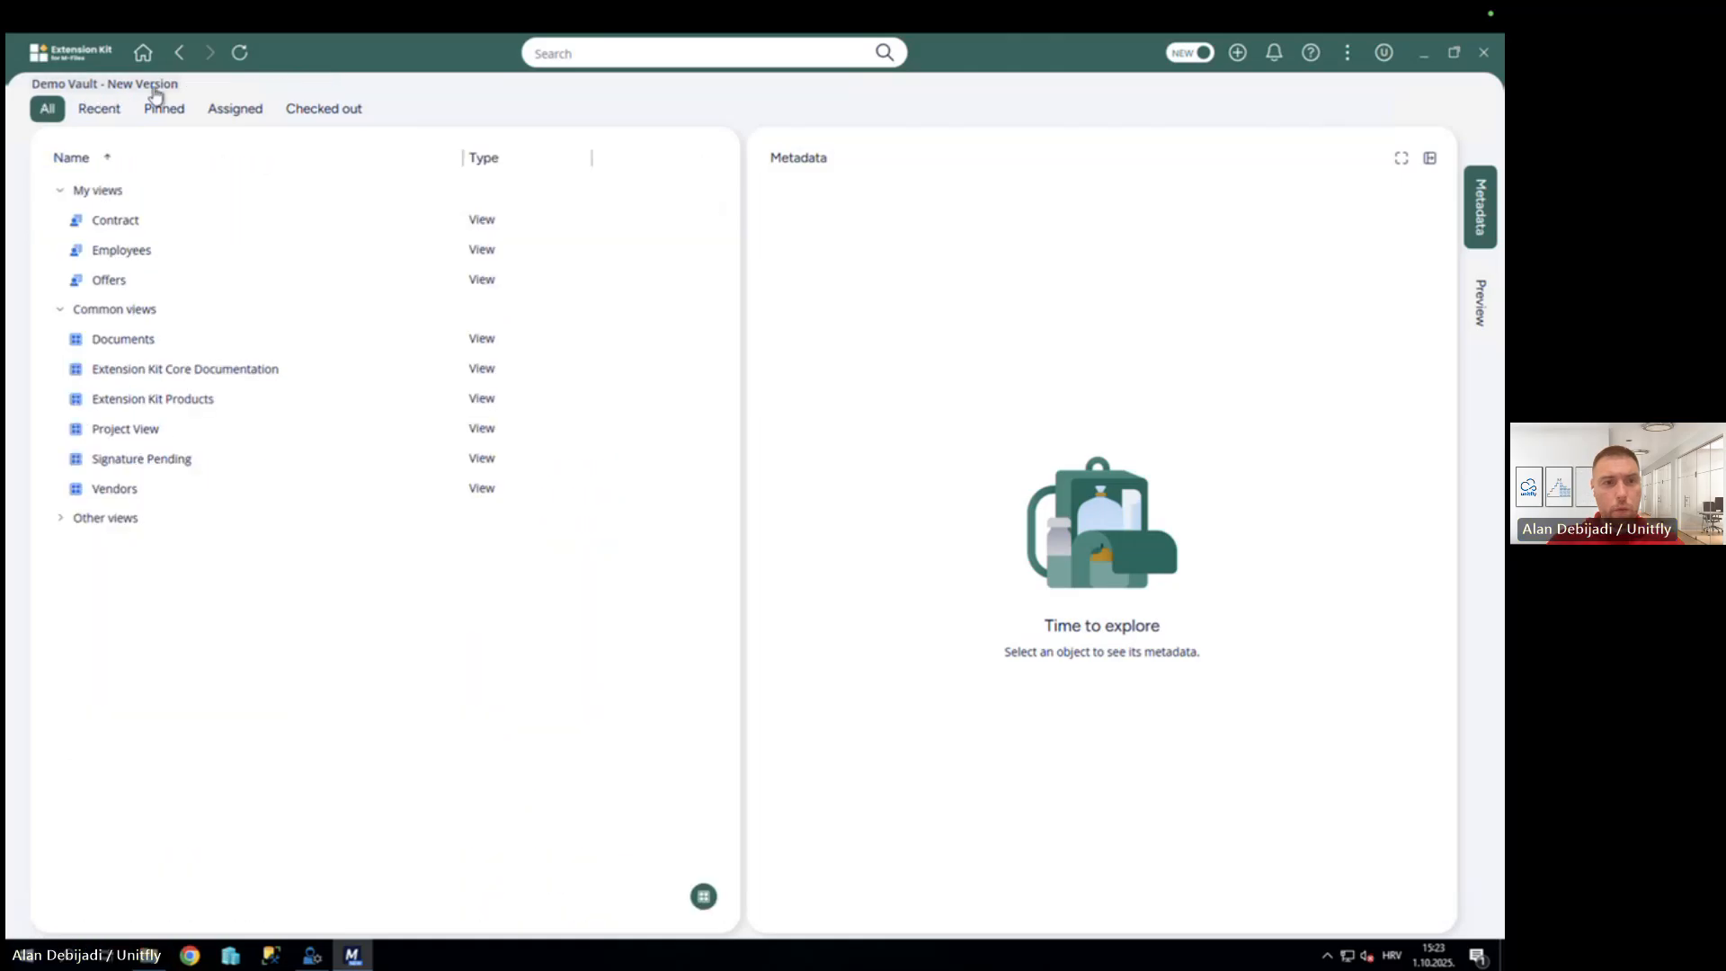
left_click(134, 468)
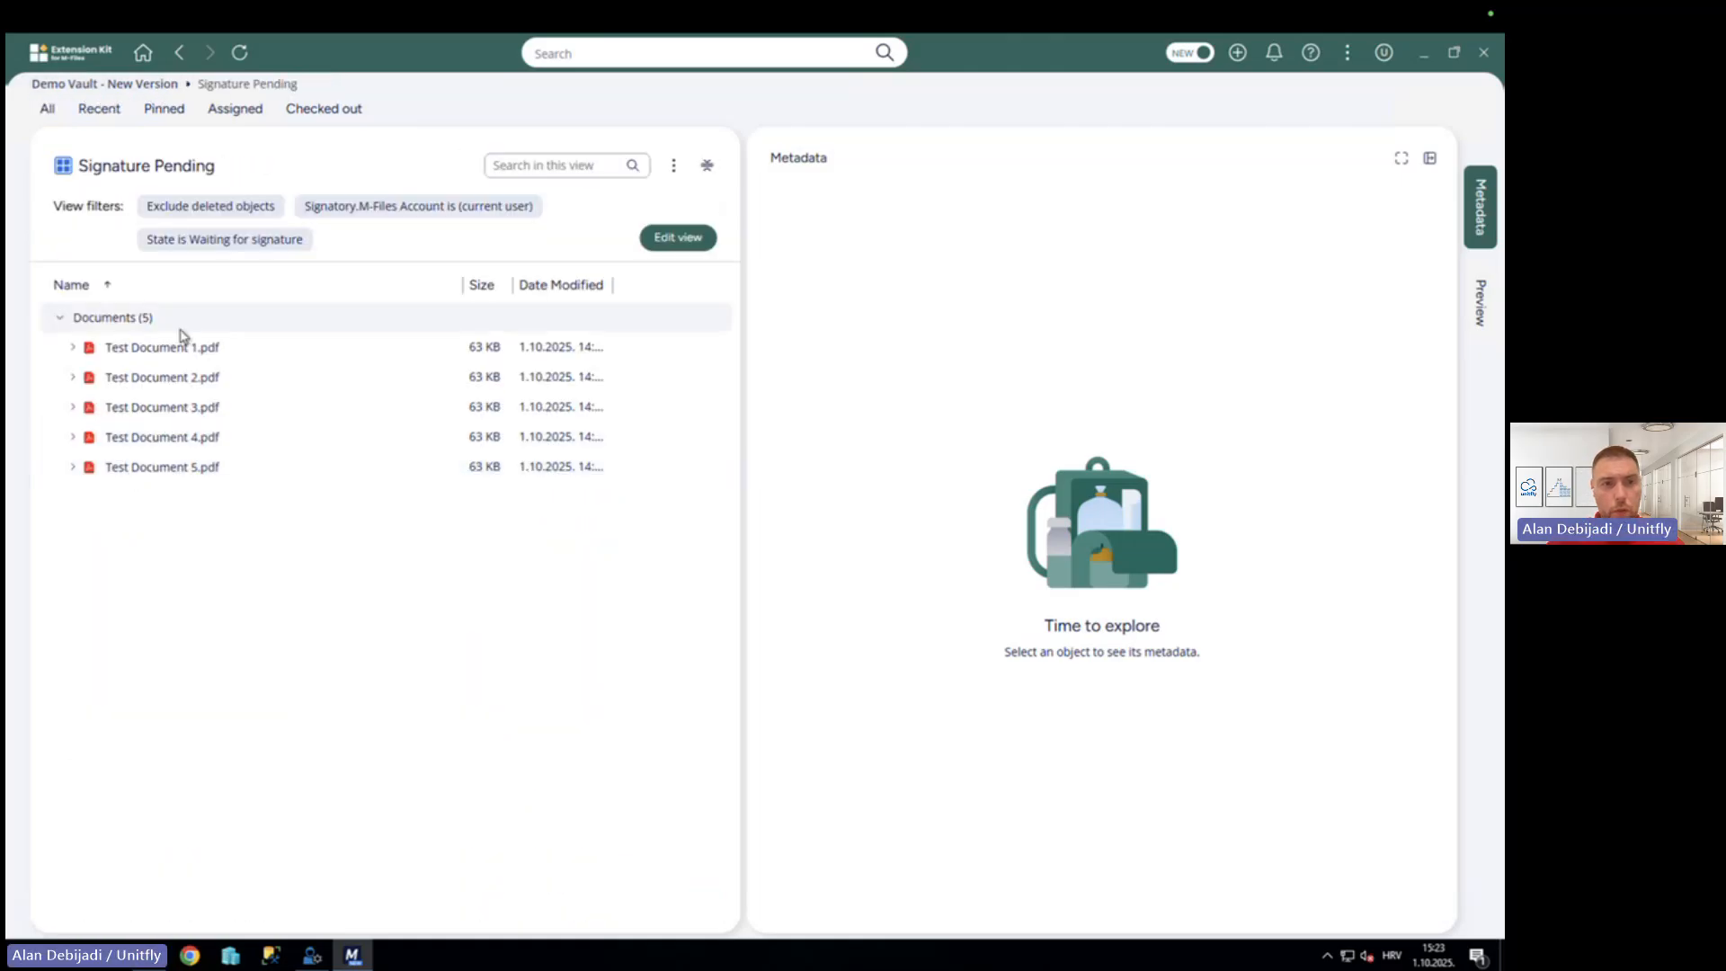
left_click(179, 347)
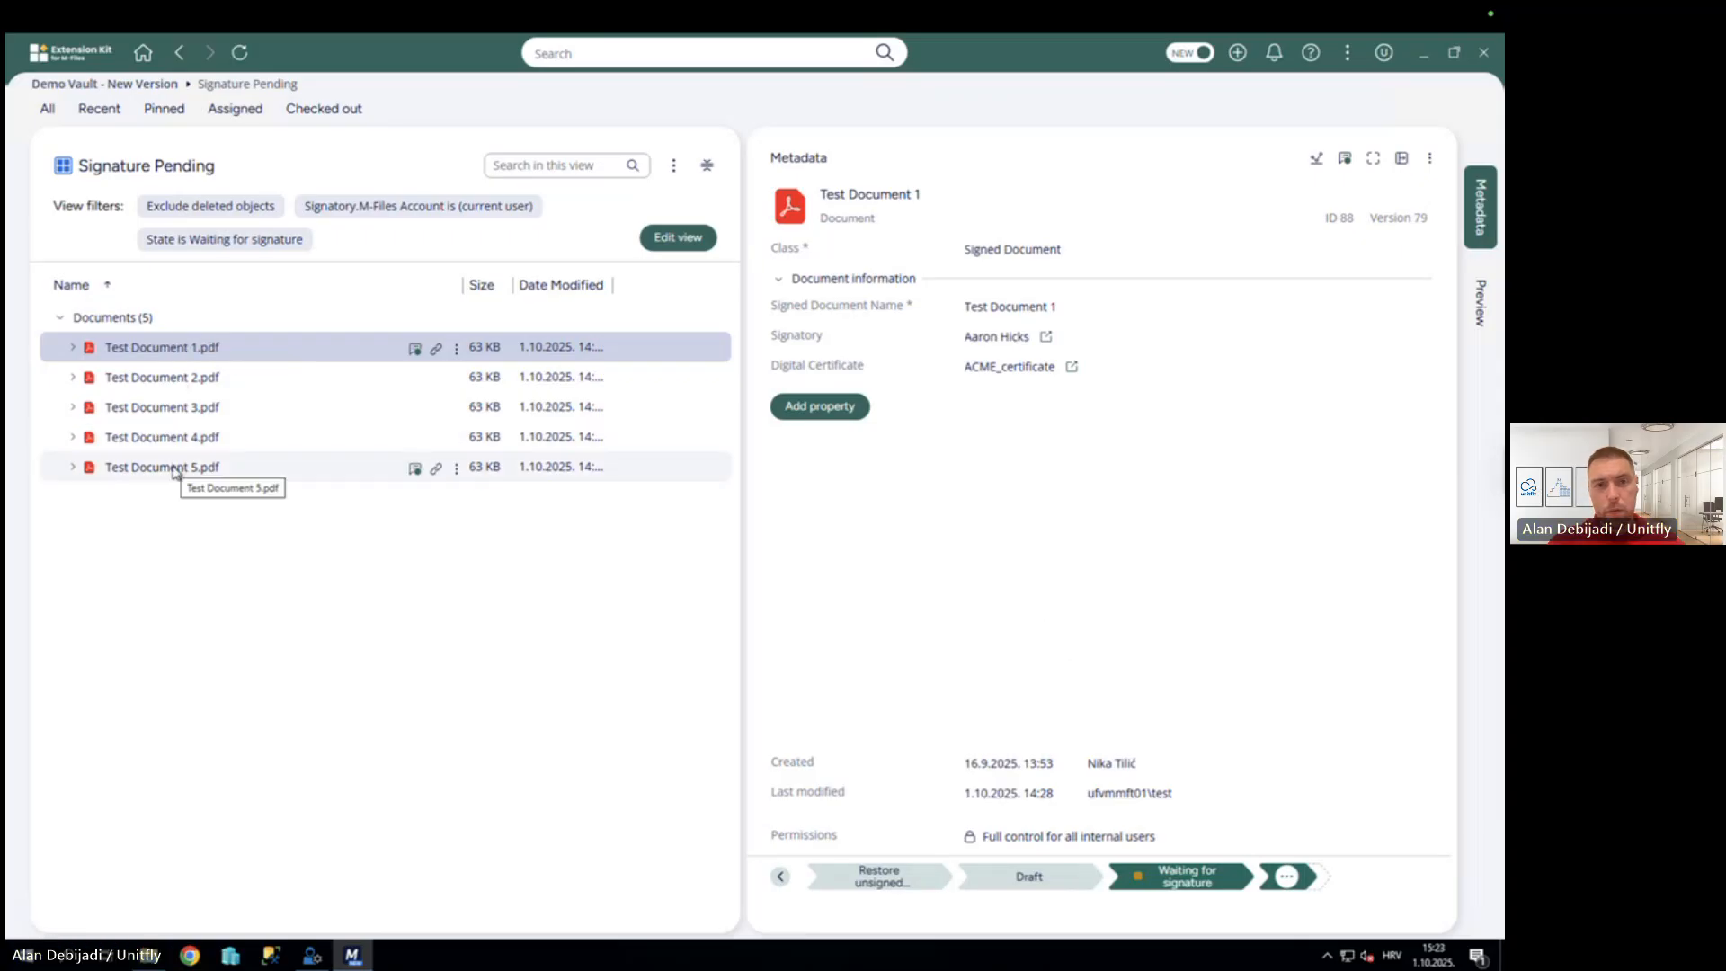
left_click(136, 86)
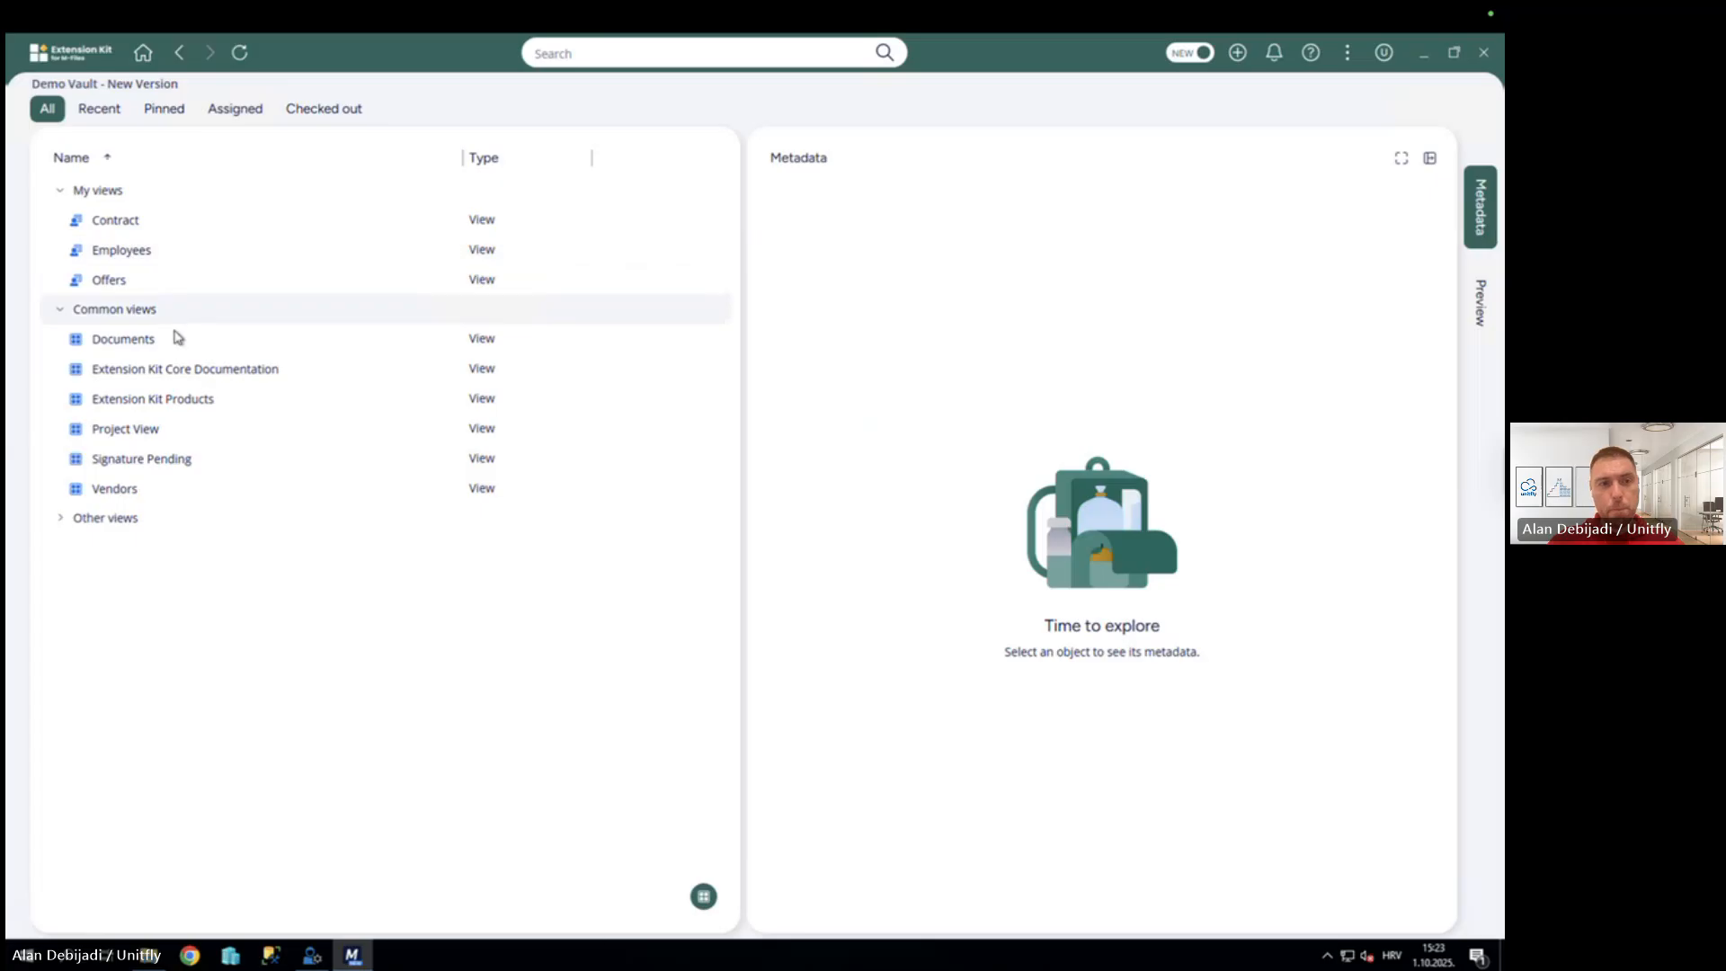
left_click(127, 469)
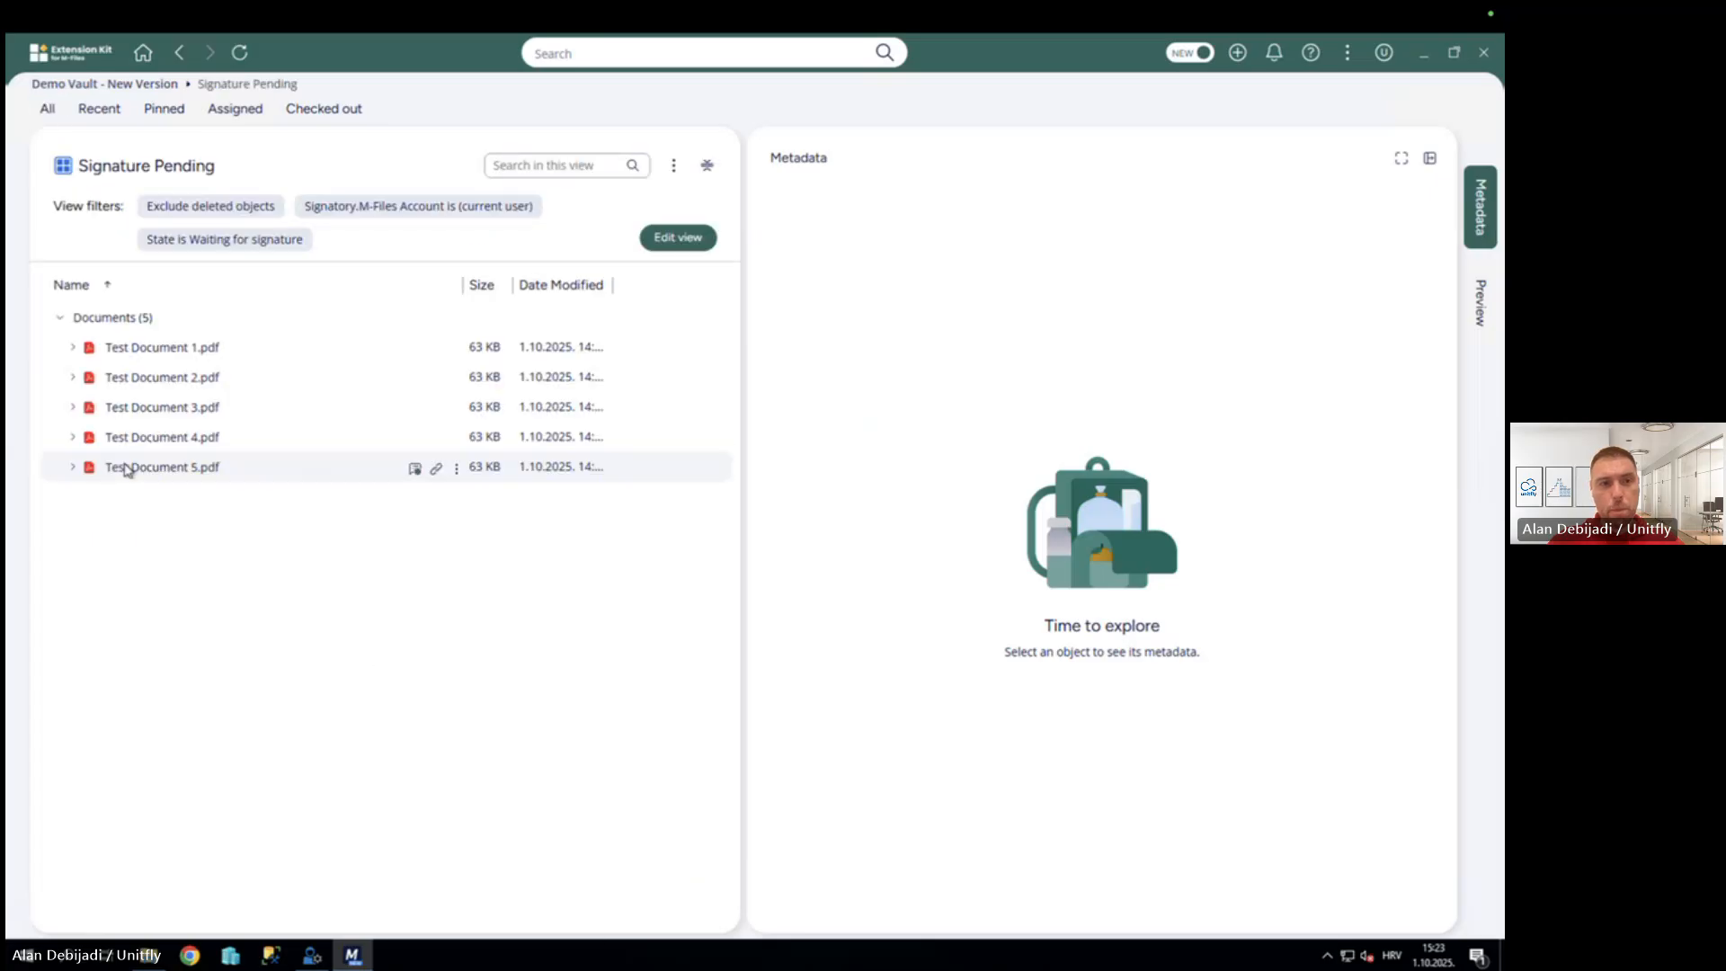
Return to the vault's root views, run Sign All Documents from there, and confirm the action.
left_click(136, 84)
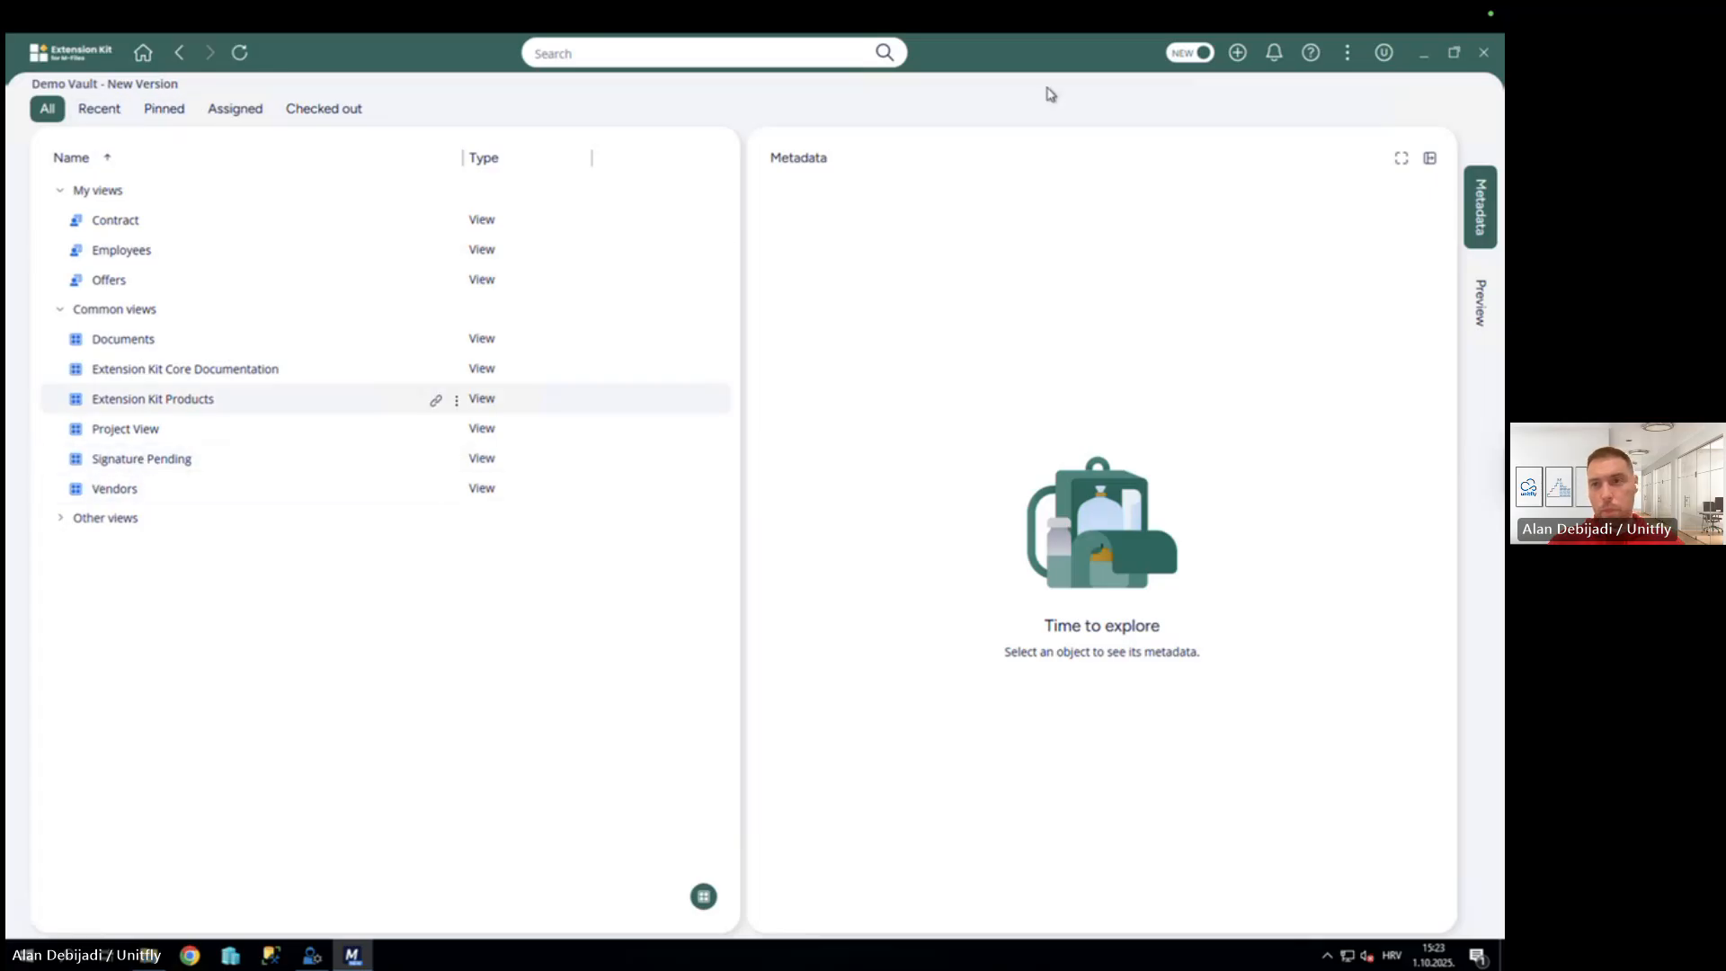
left_click(1353, 60)
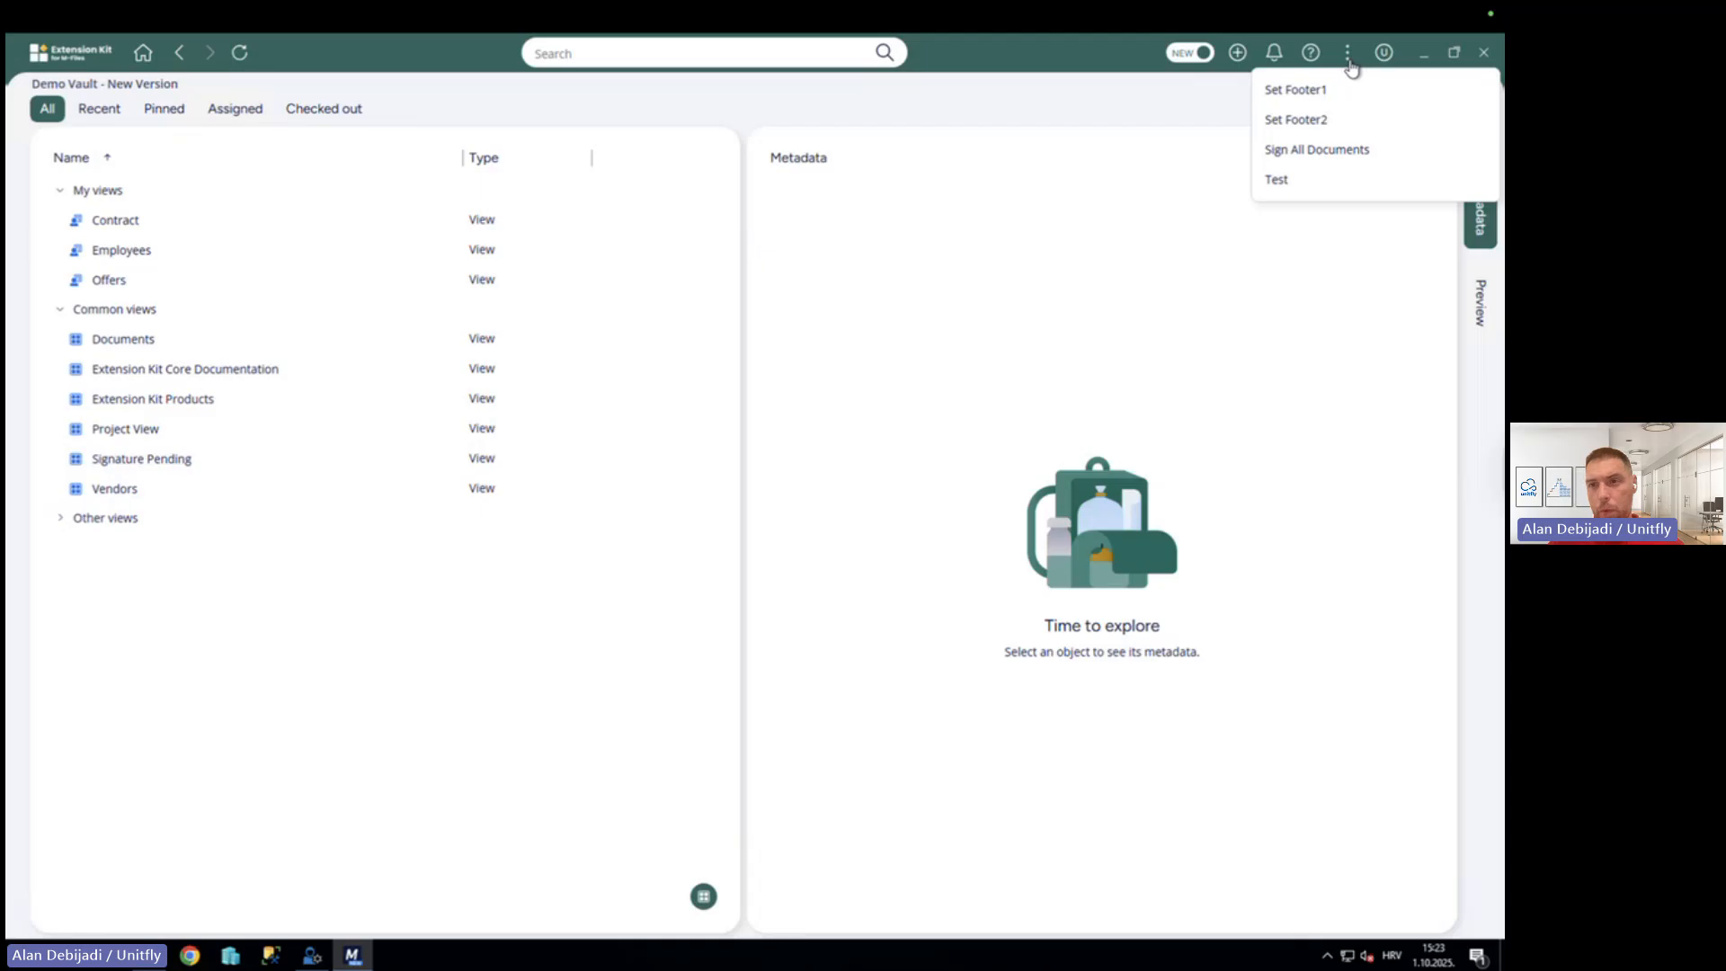
left_click(1315, 151)
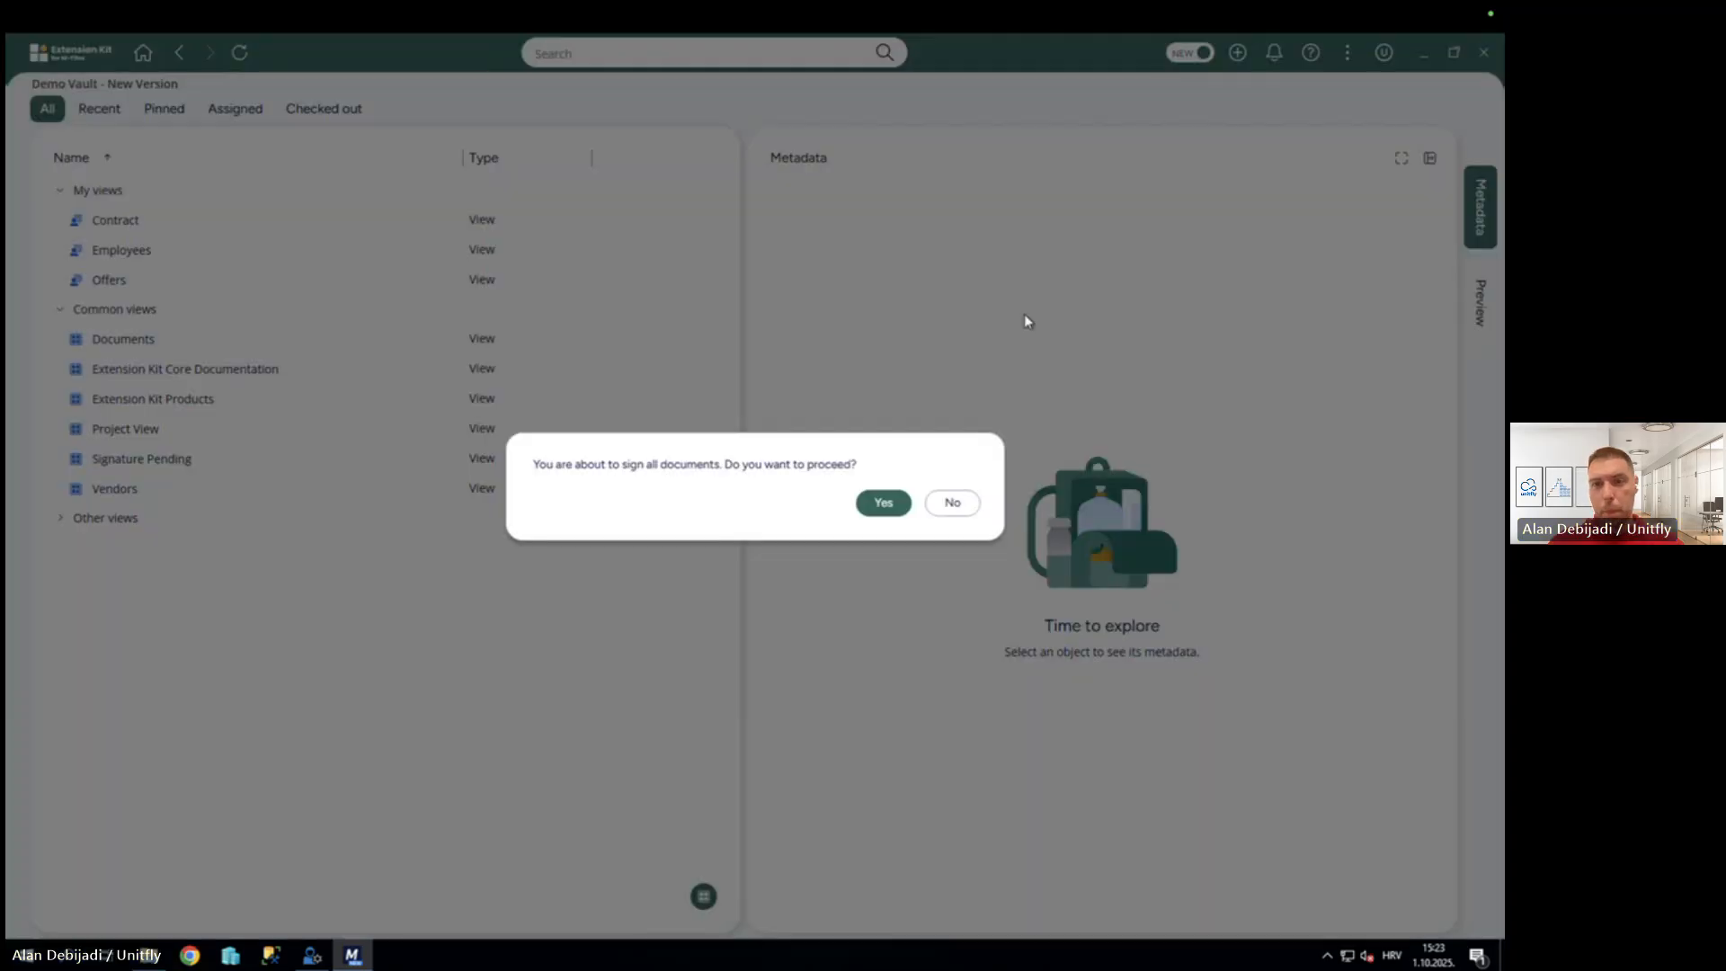
left_click(884, 503)
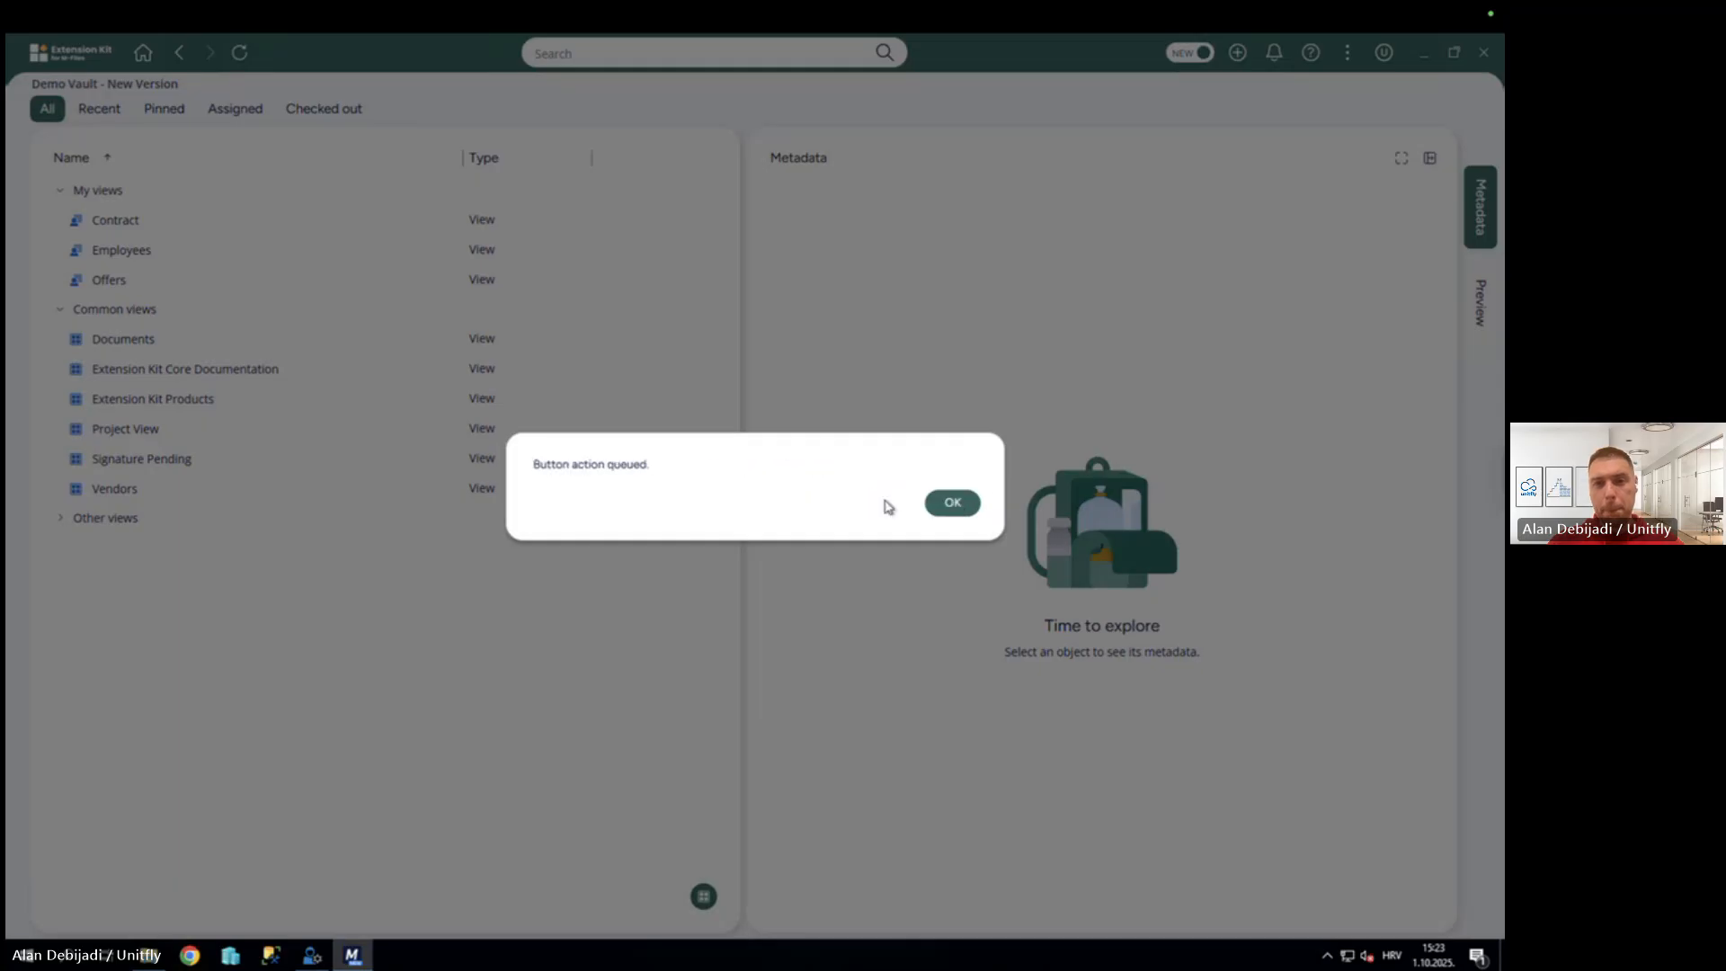
left_click(954, 504)
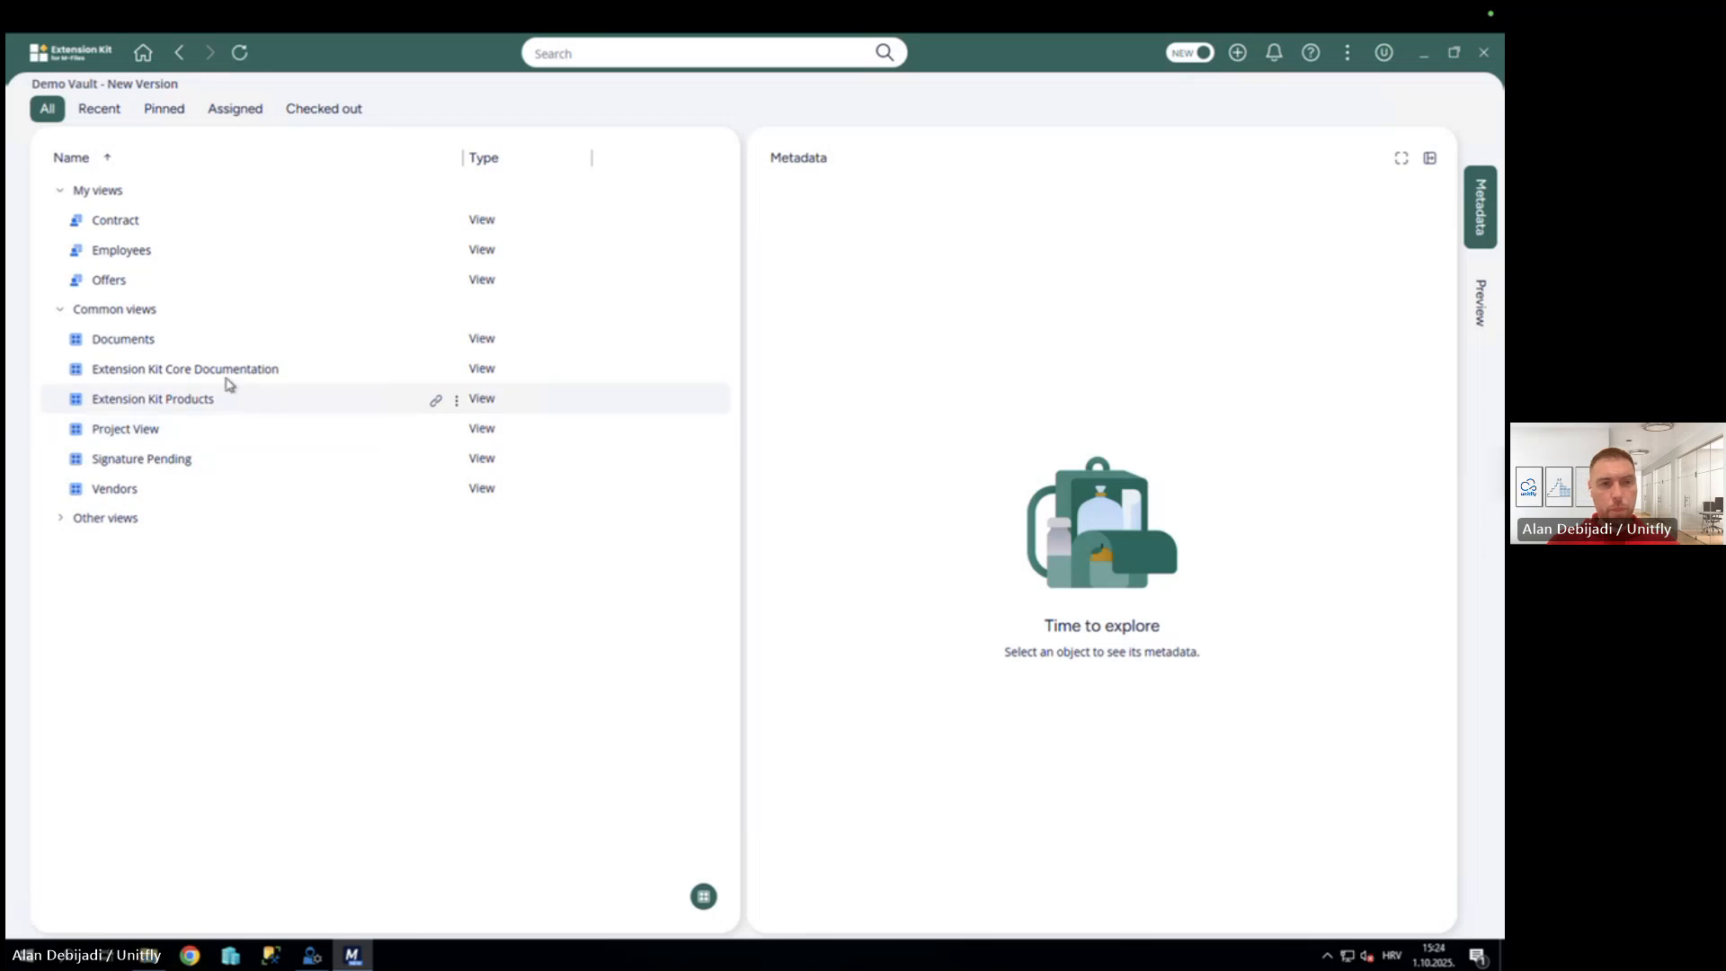
Open the Signature Pending view, check Test Document 1's workflow state, glance at M-Files Admin, and return to the vault root in M-Files.
left_click(144, 459)
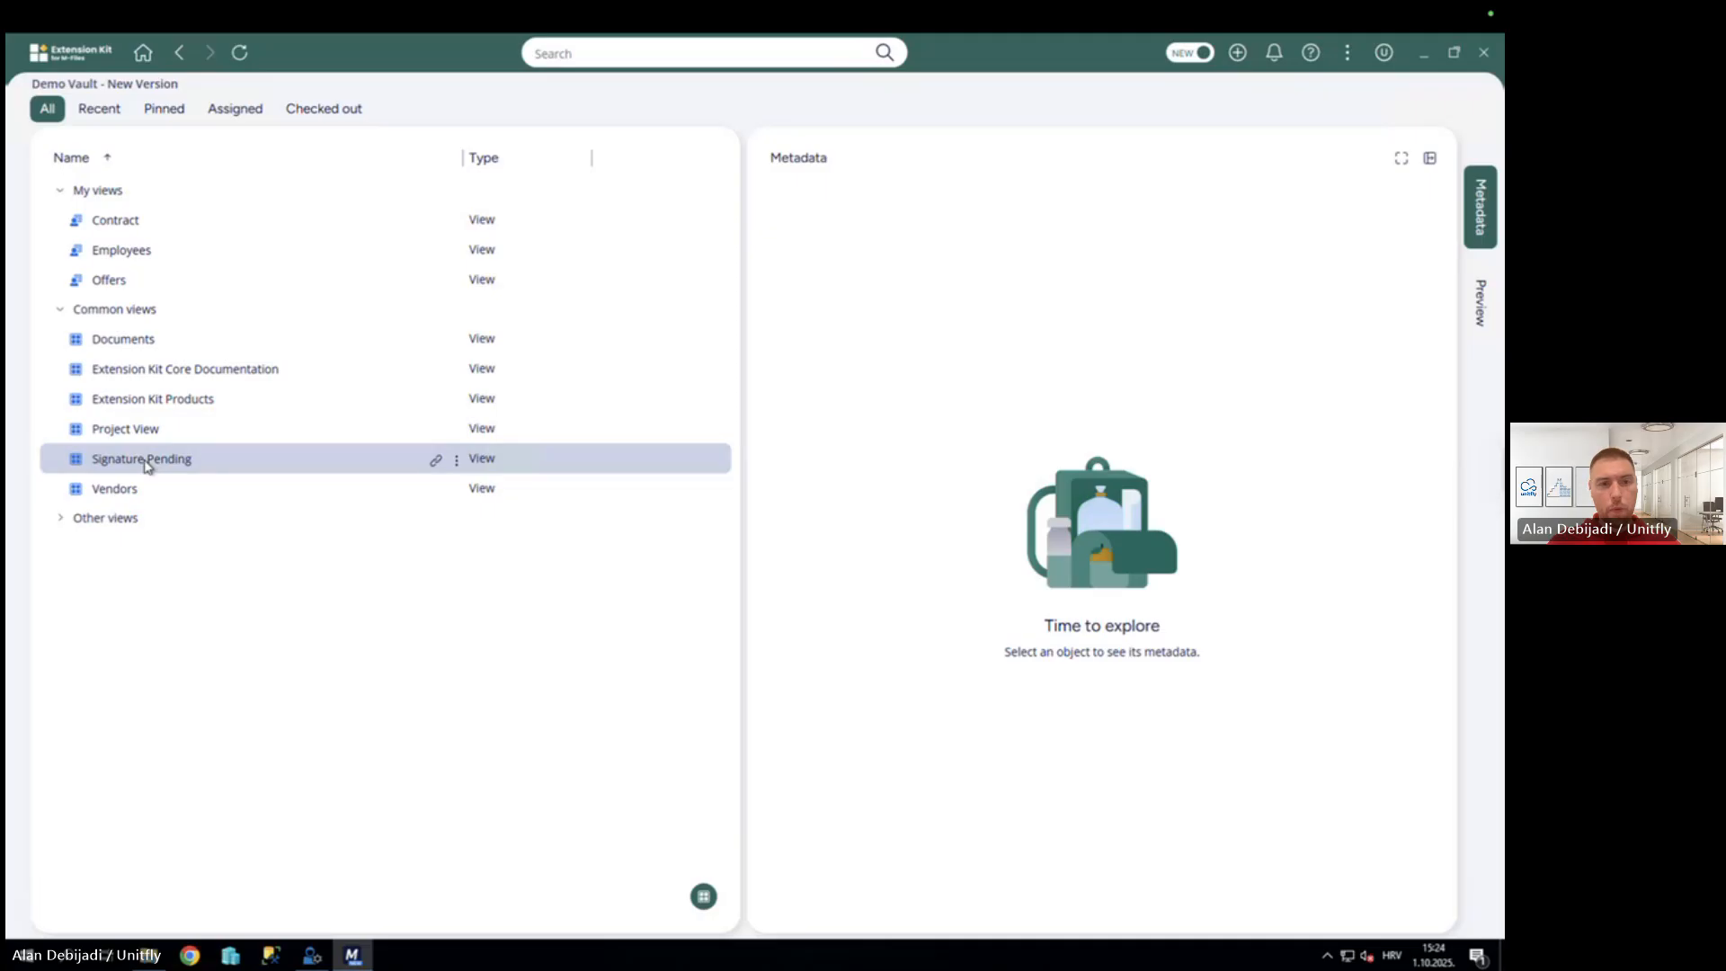
double_click(146, 460)
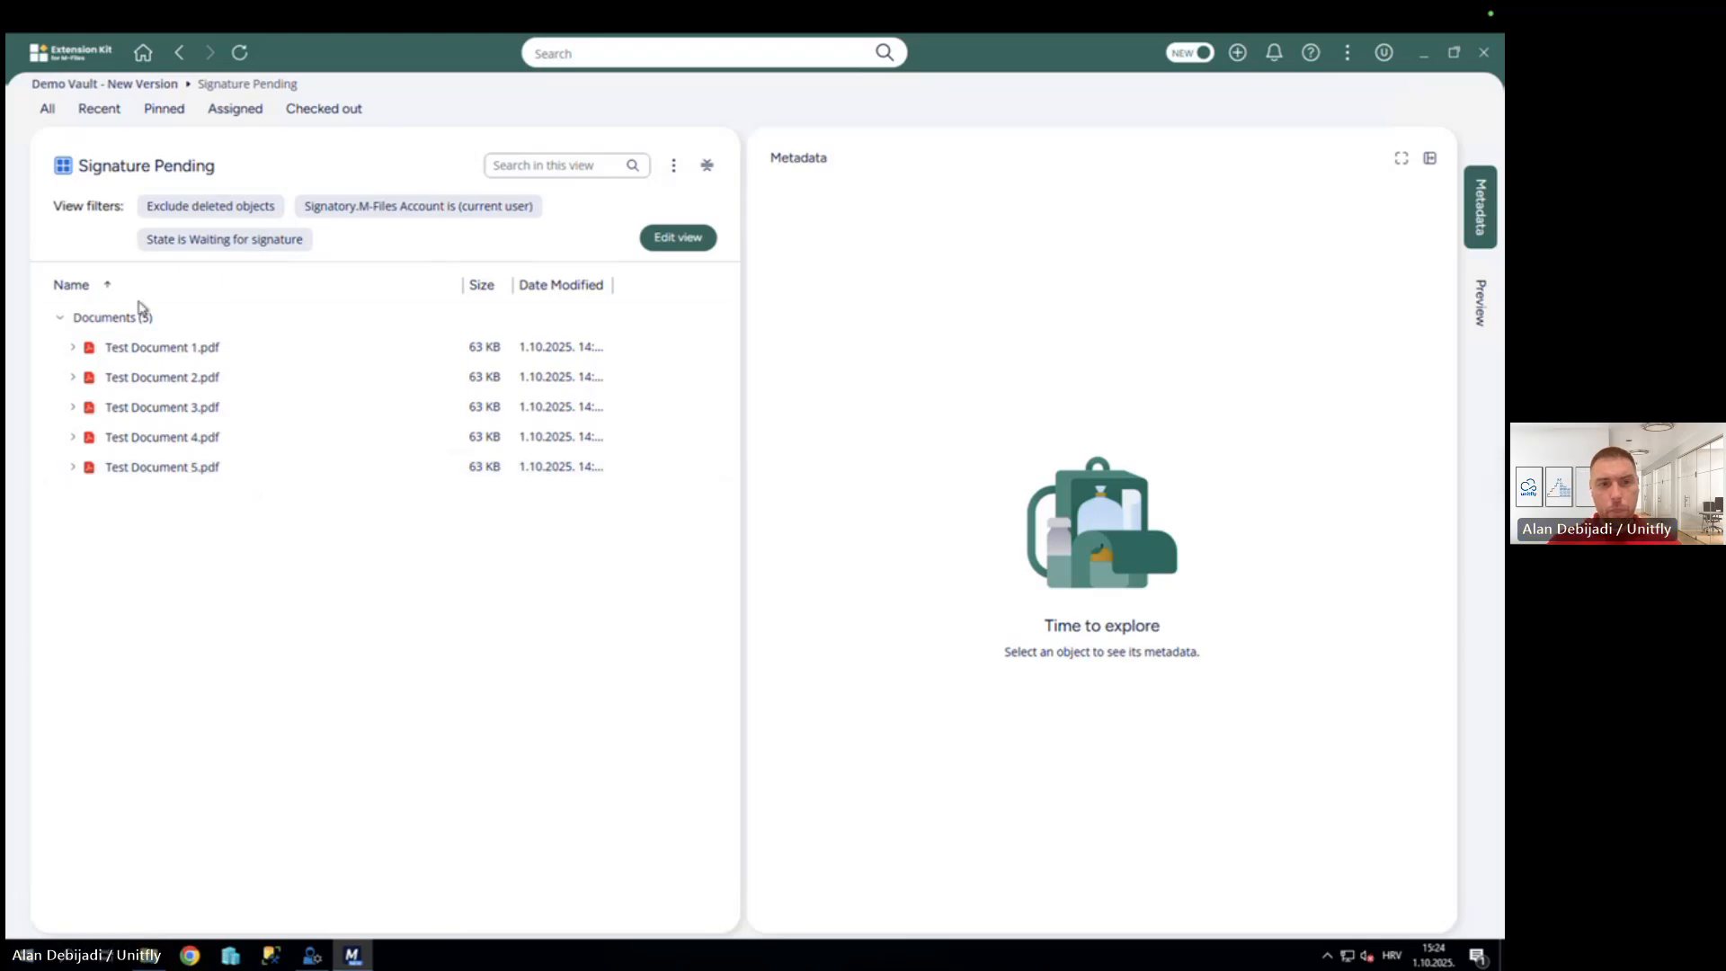
left_click(164, 349)
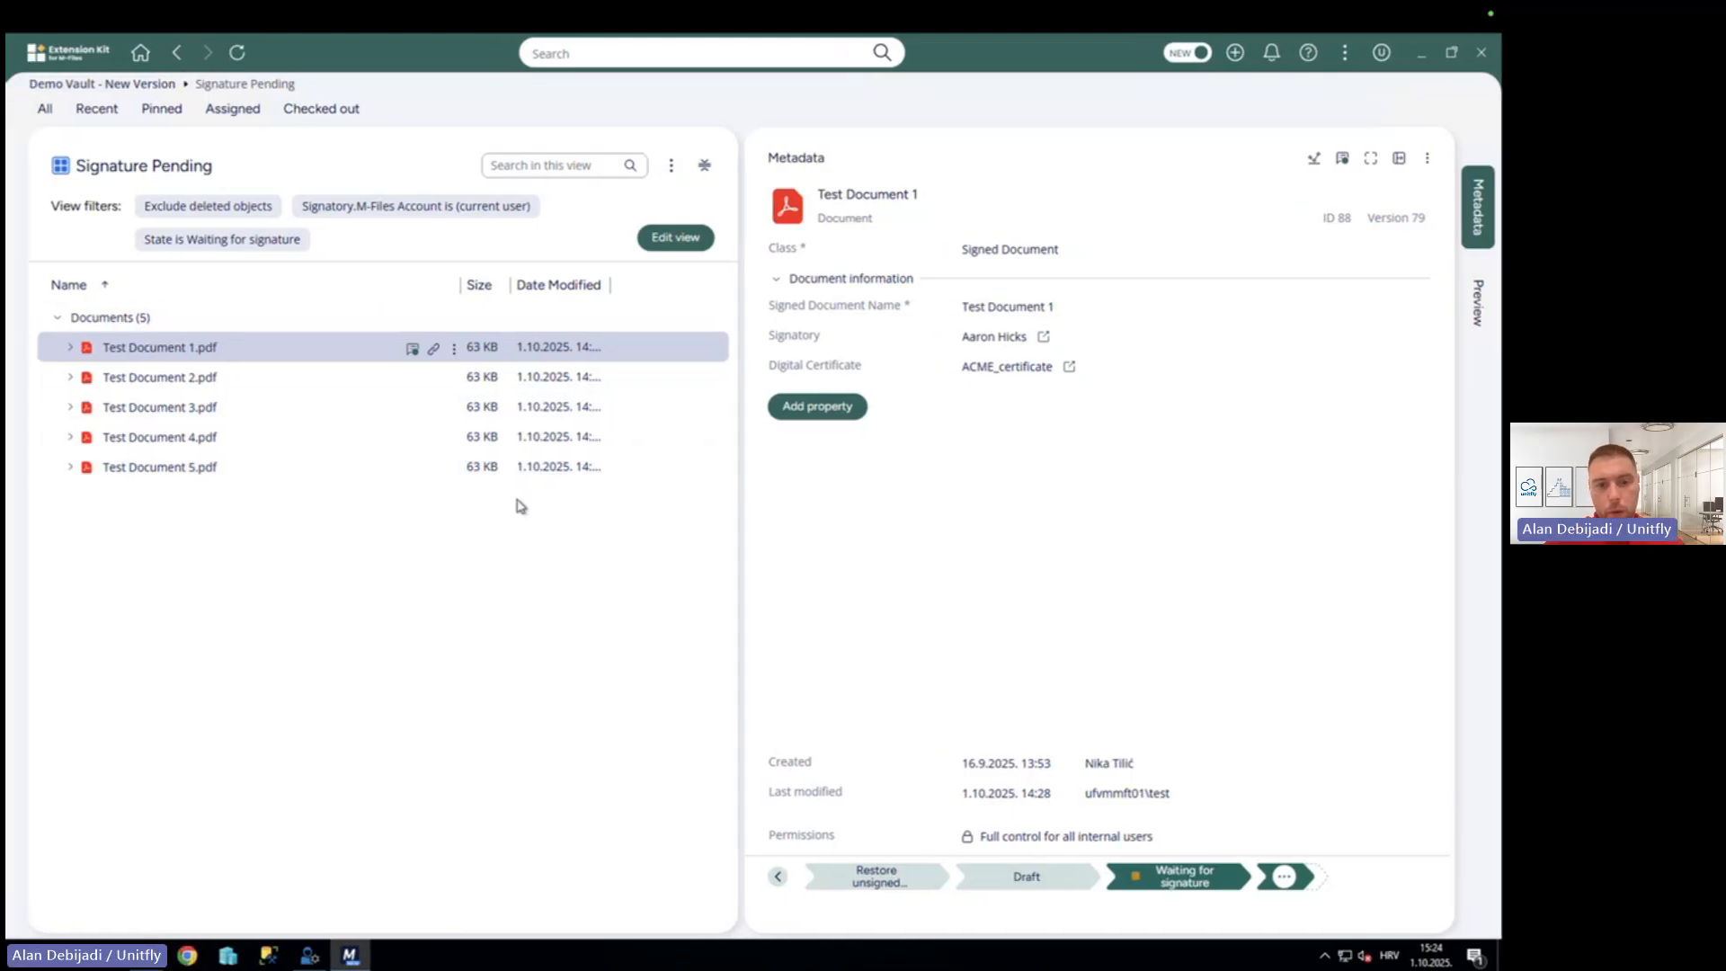
left_click(312, 955)
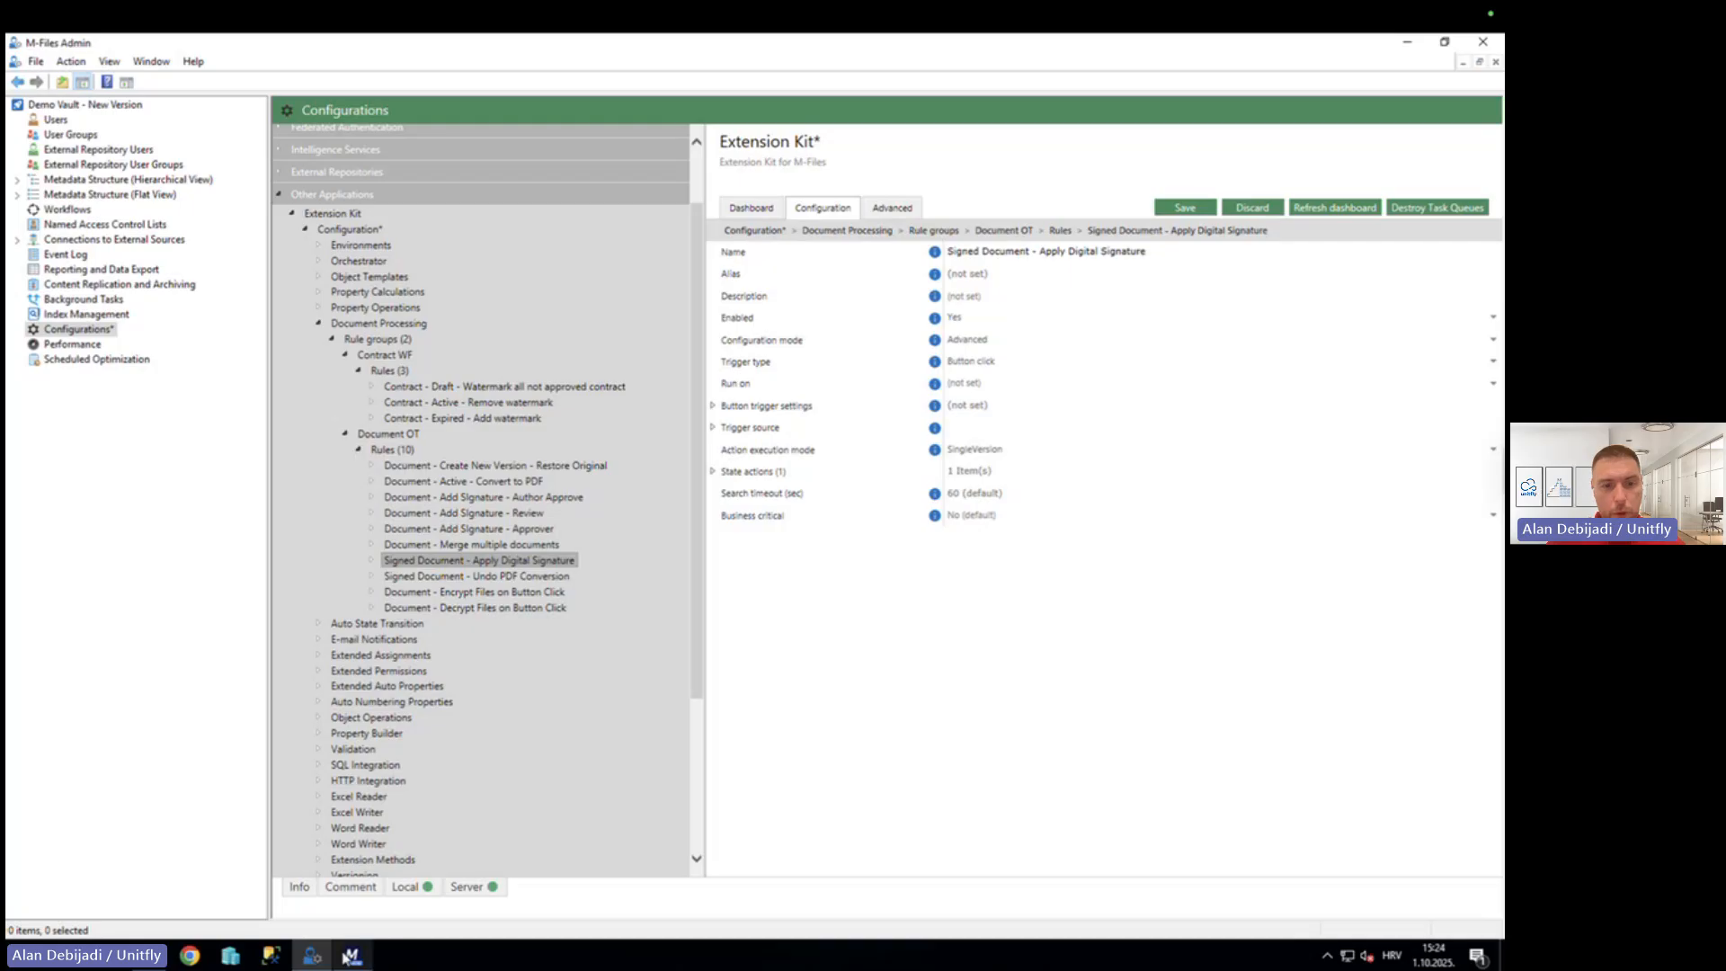
left_click(350, 955)
left_click(77, 83)
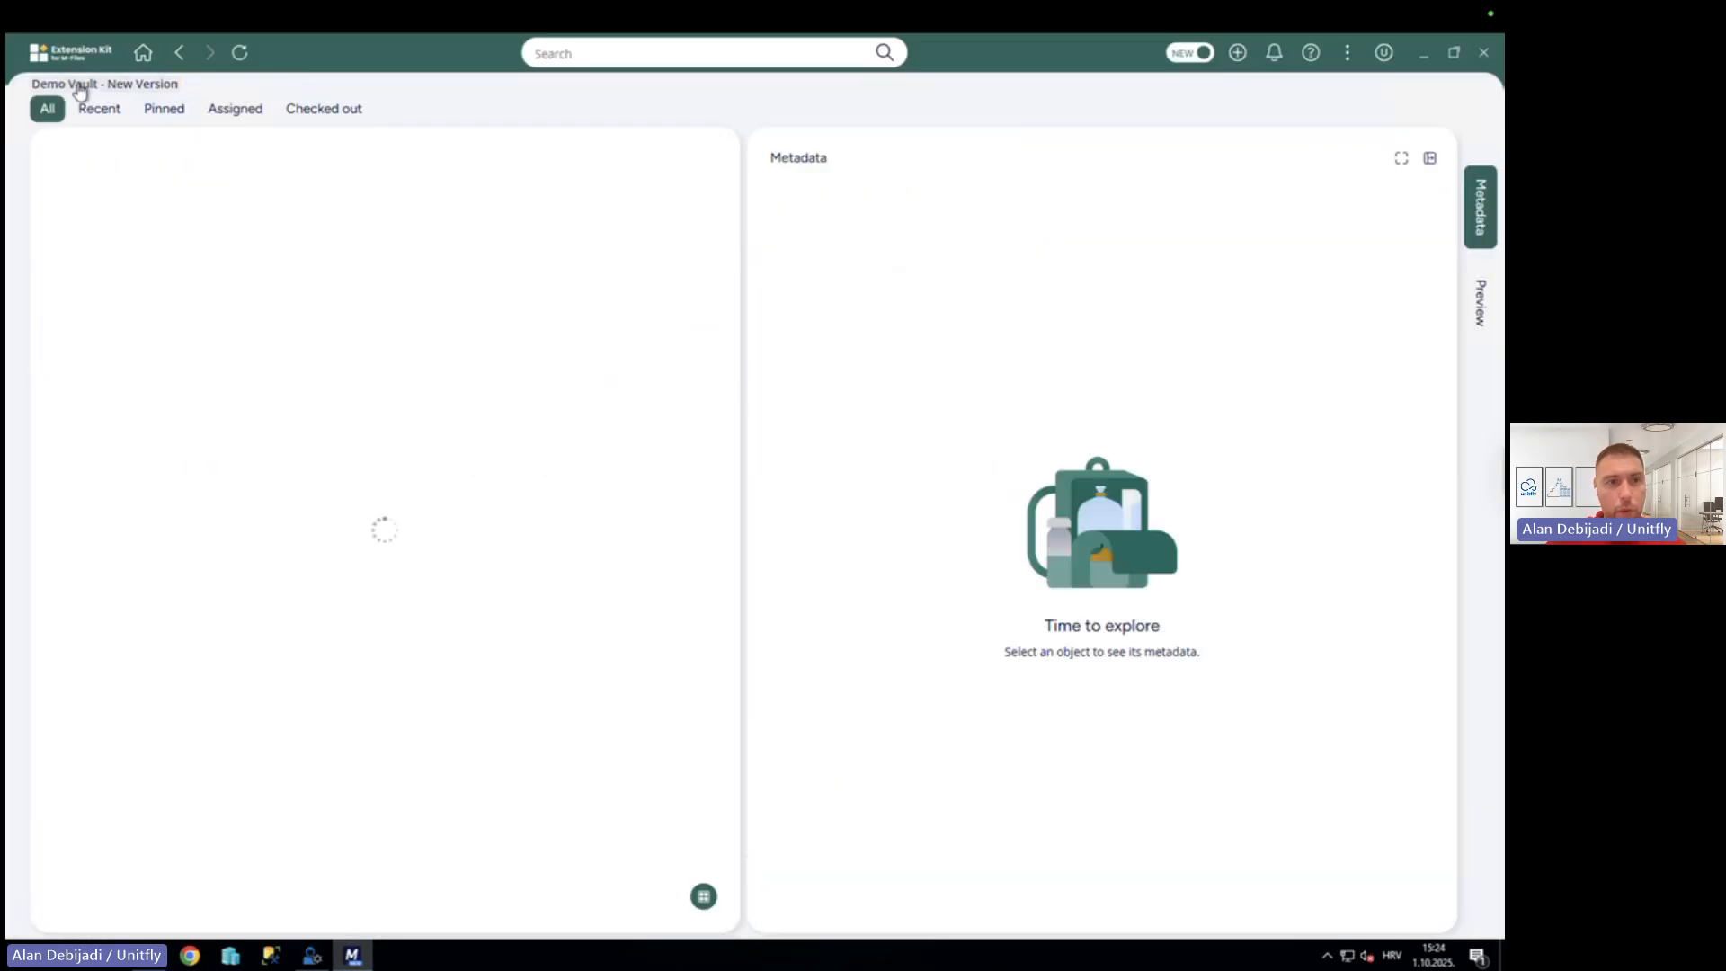
Go to the M-Files home page with all vaults and reopen Demo Vault - New Version.
key("super+r")
left_click(144, 55)
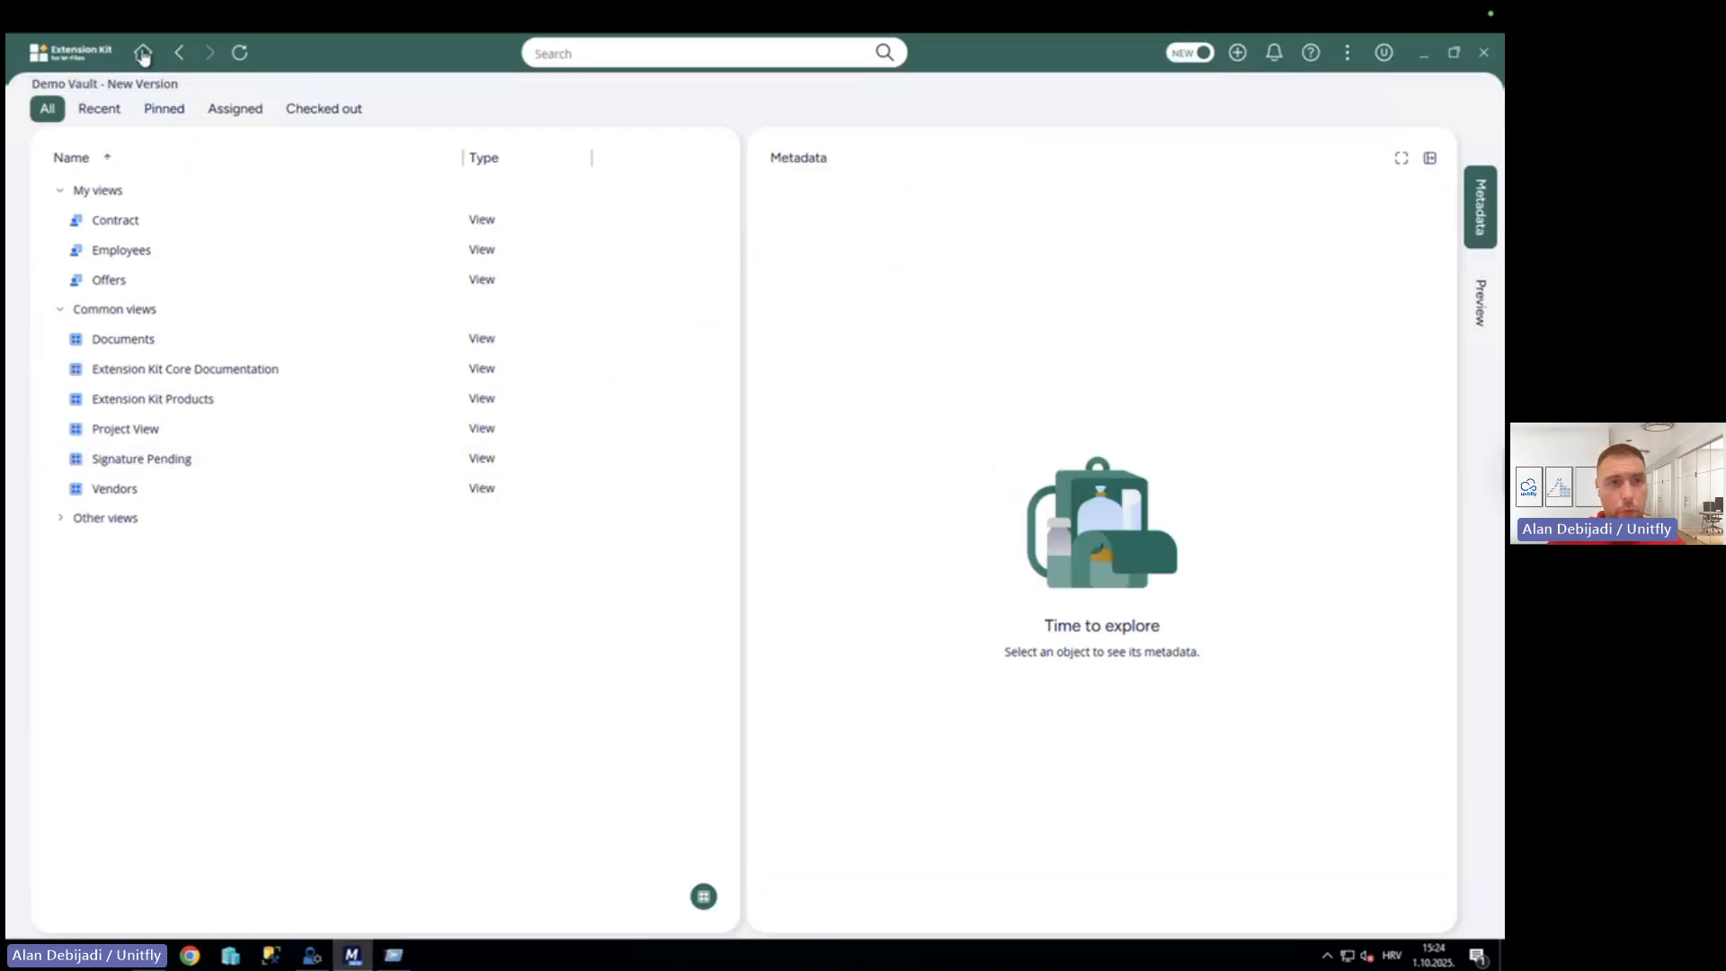
key("ctrl+r")
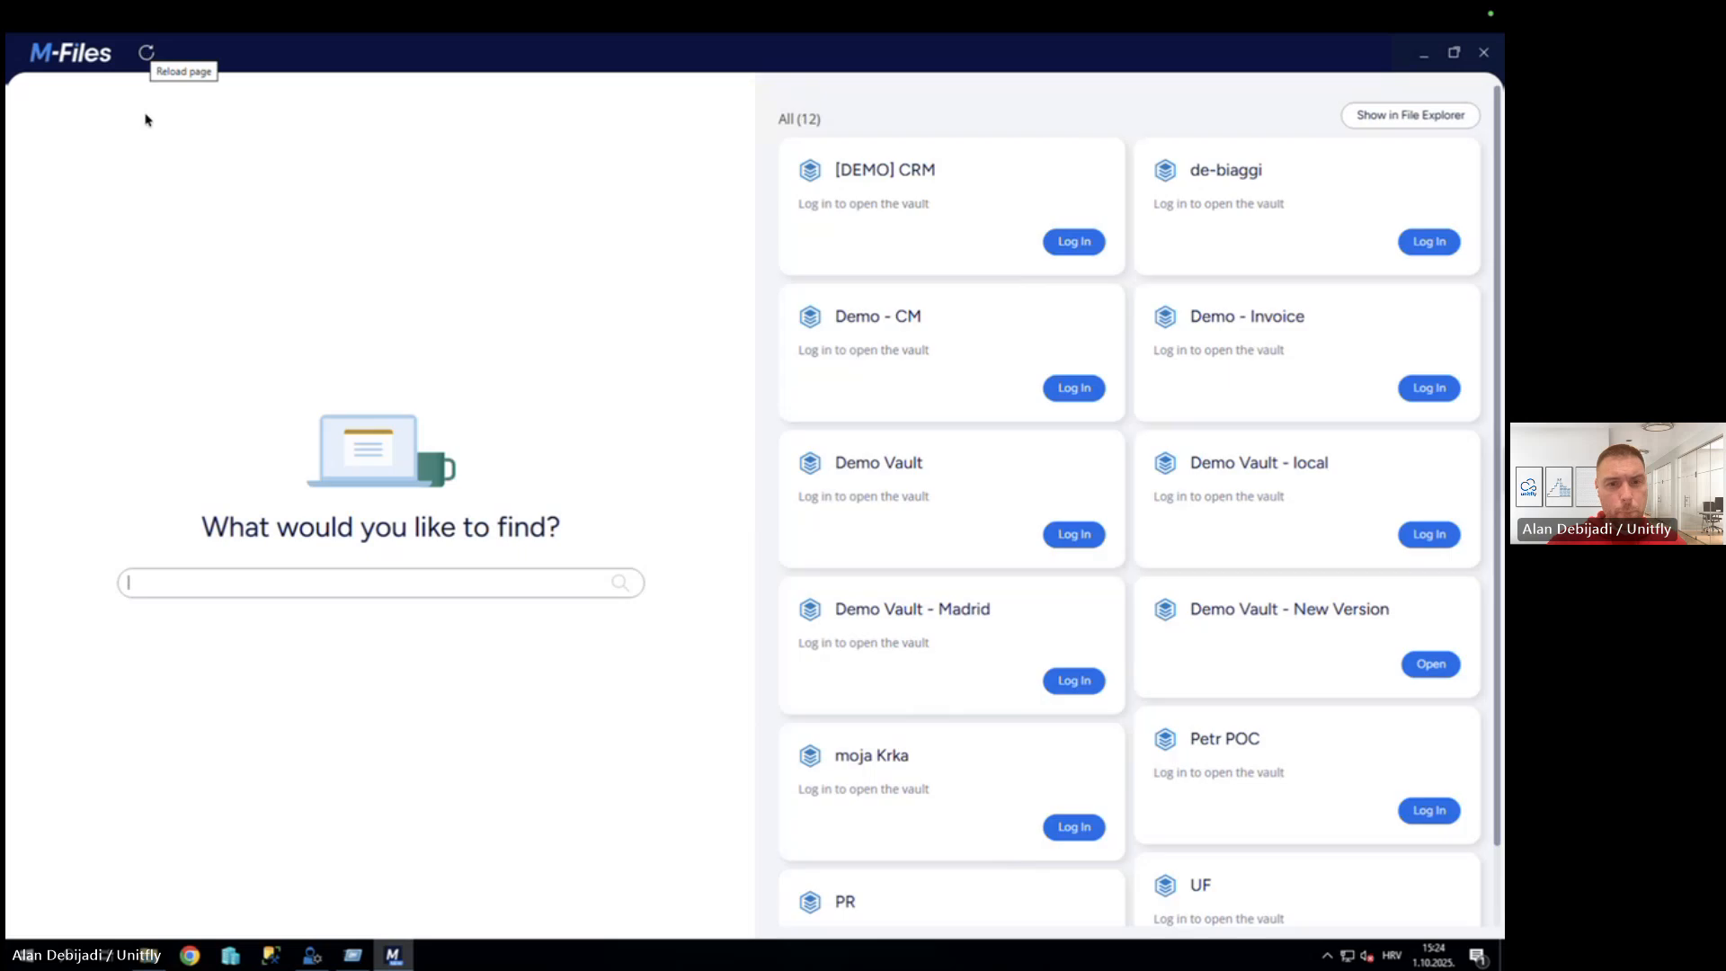
scroll(1010, 596, "down", 1)
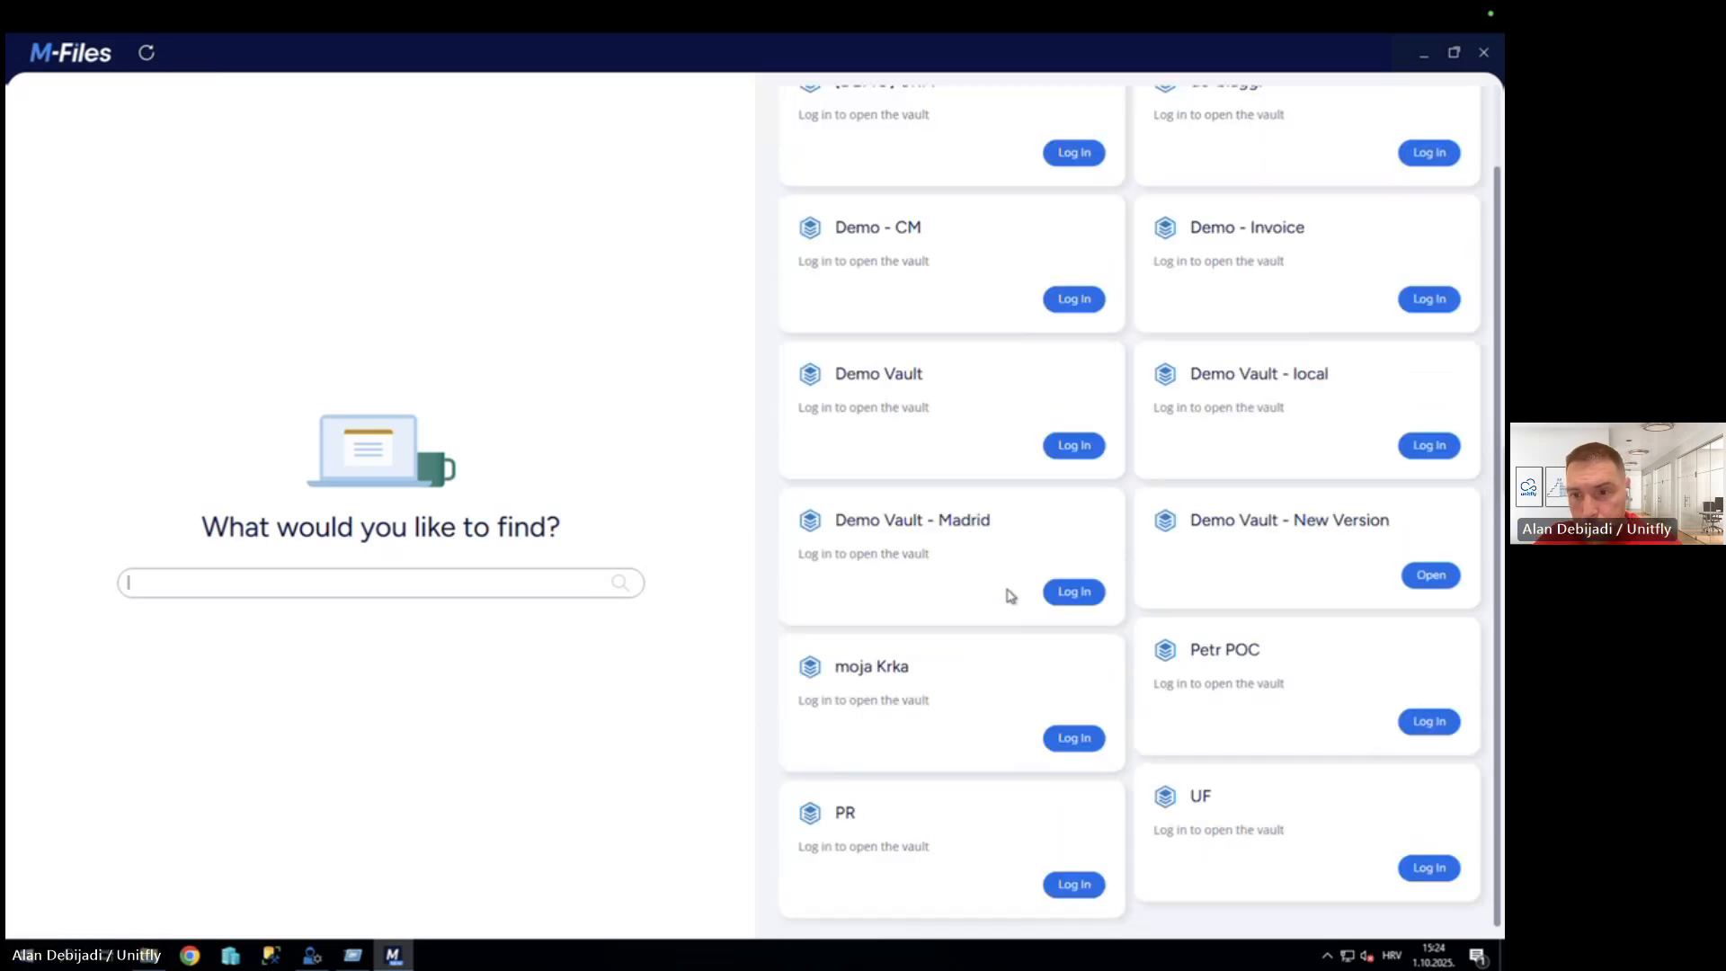
left_click(1408, 576)
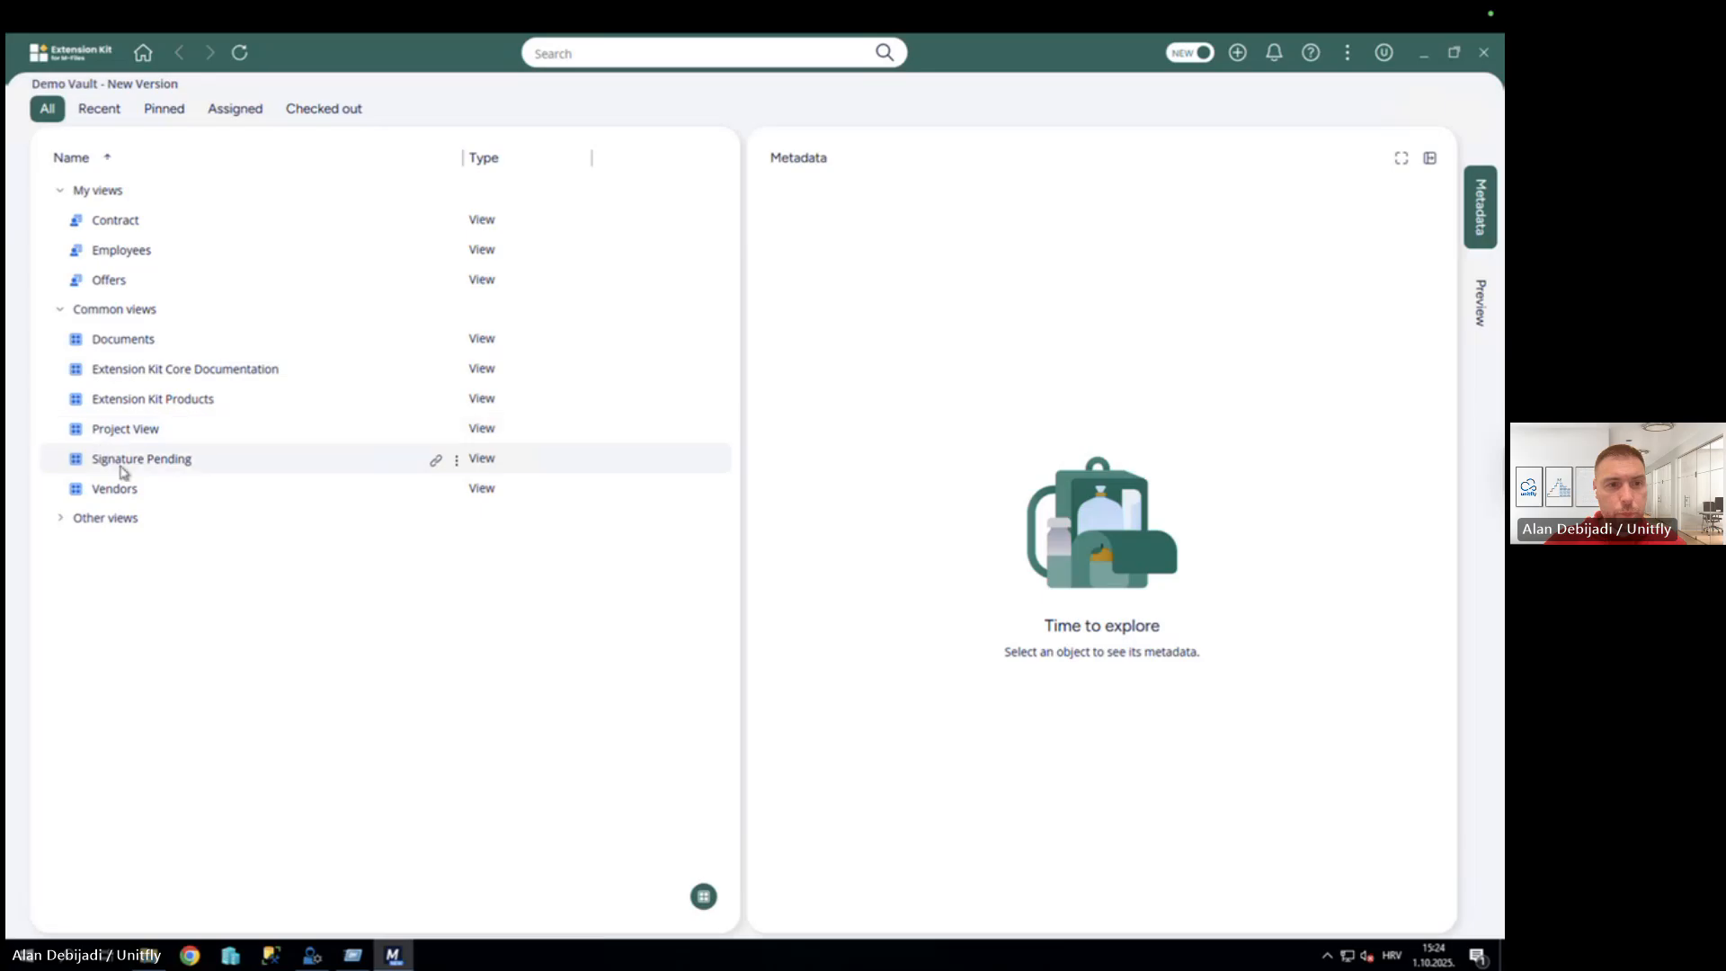
Recheck Test Document 1's metadata and workflow state in Signature Pending, and return to the vault root.
left_click(121, 463)
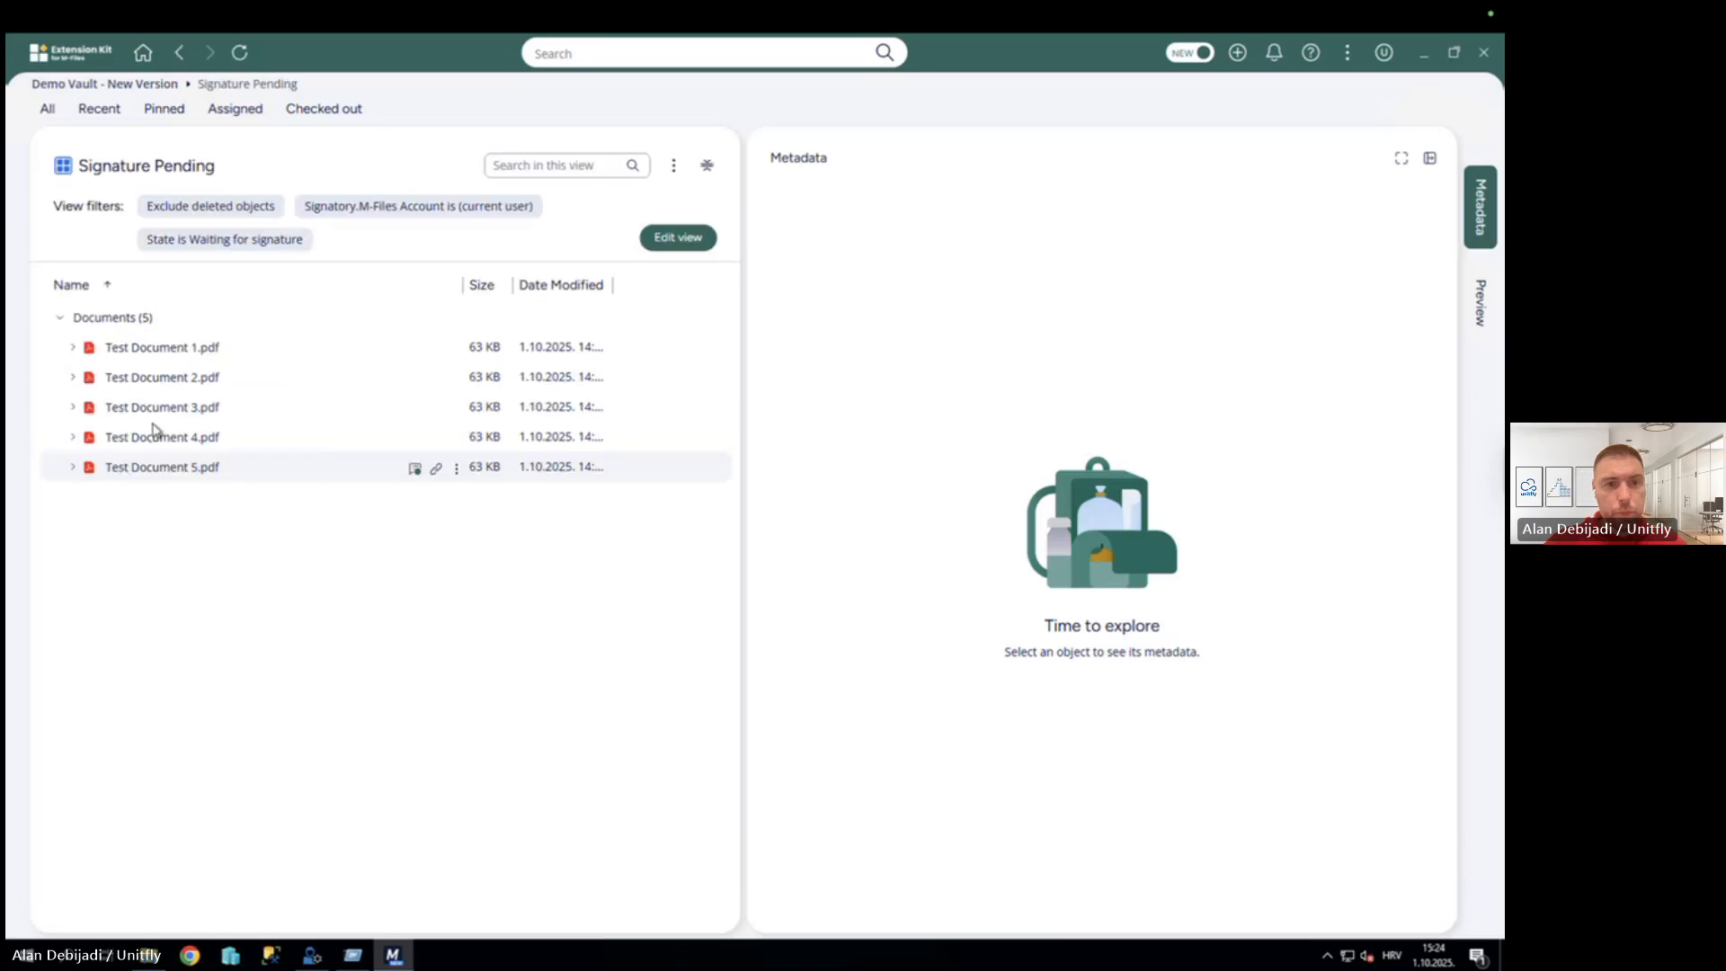
left_click(162, 352)
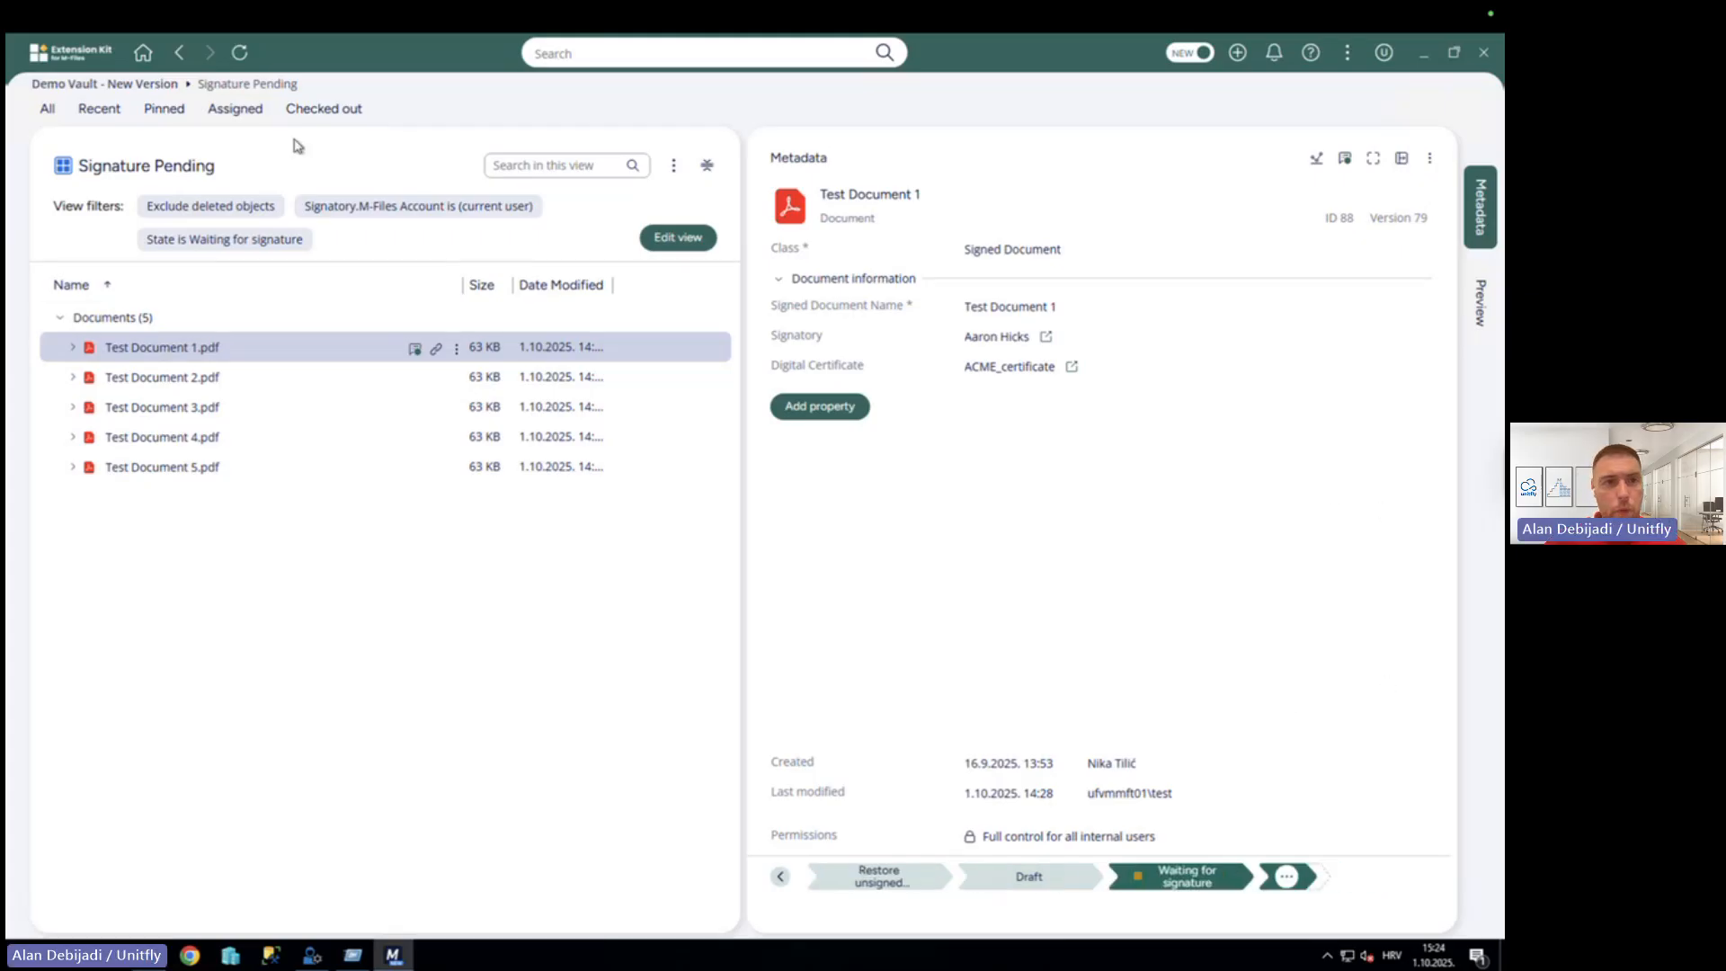
left_click(167, 86)
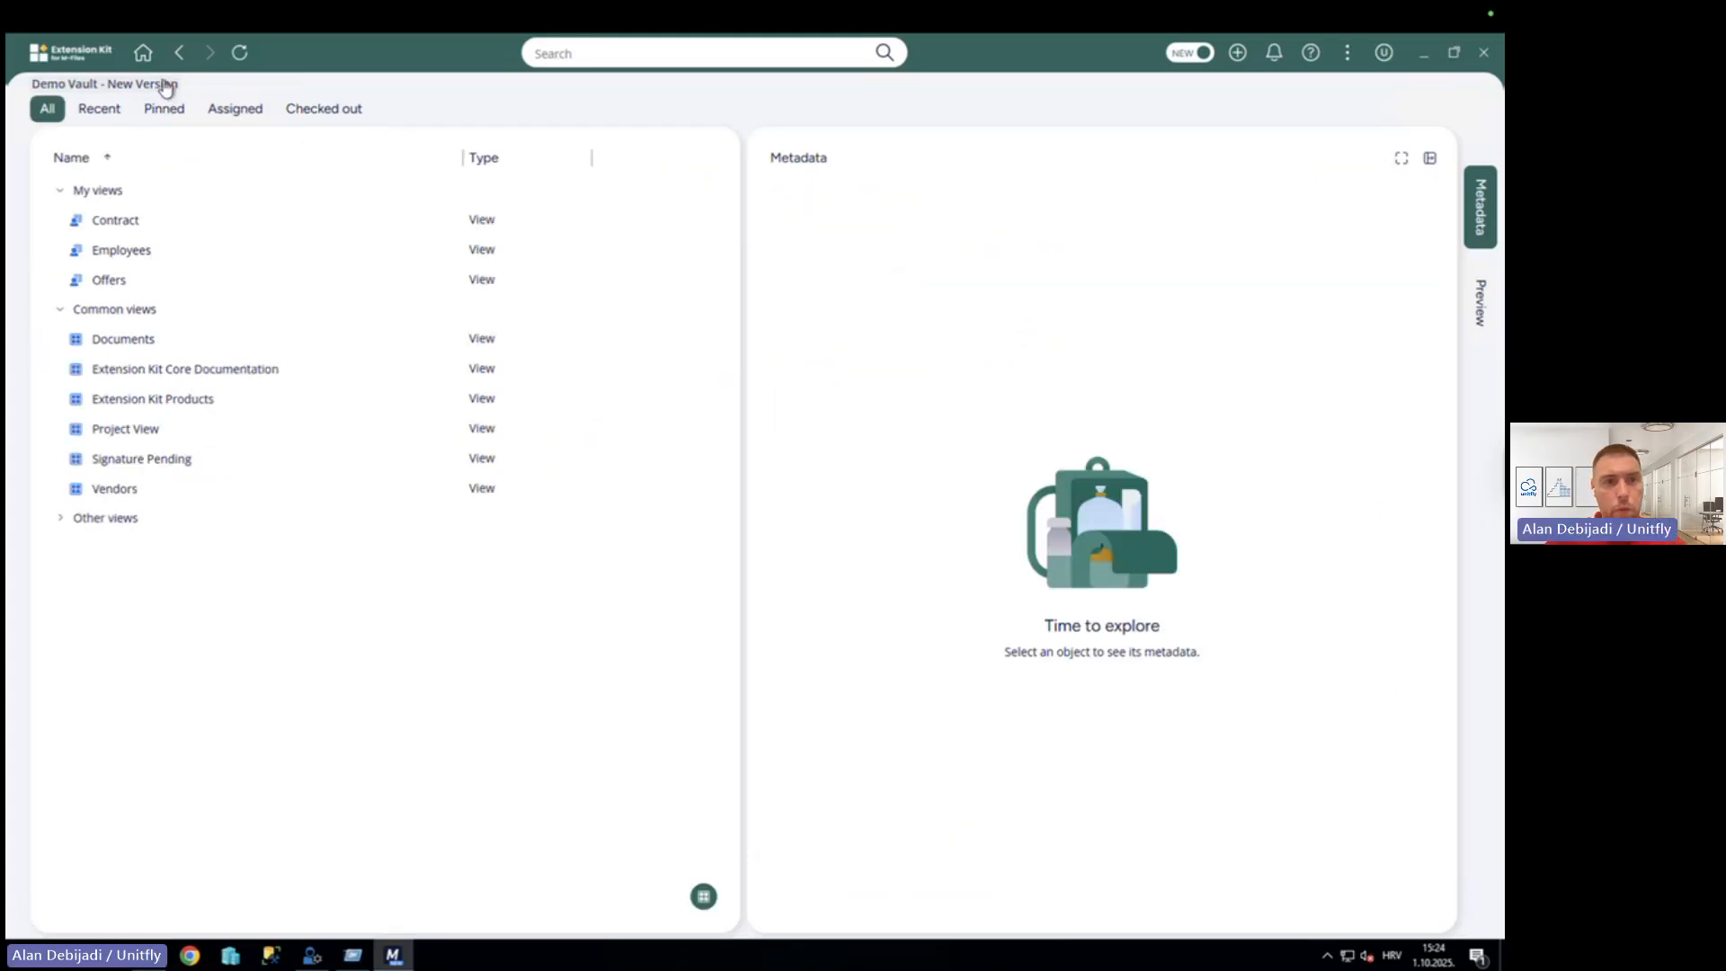
Run Sign All Documents from the vault root, confirm the action, and close the resulting message.
left_click(1347, 54)
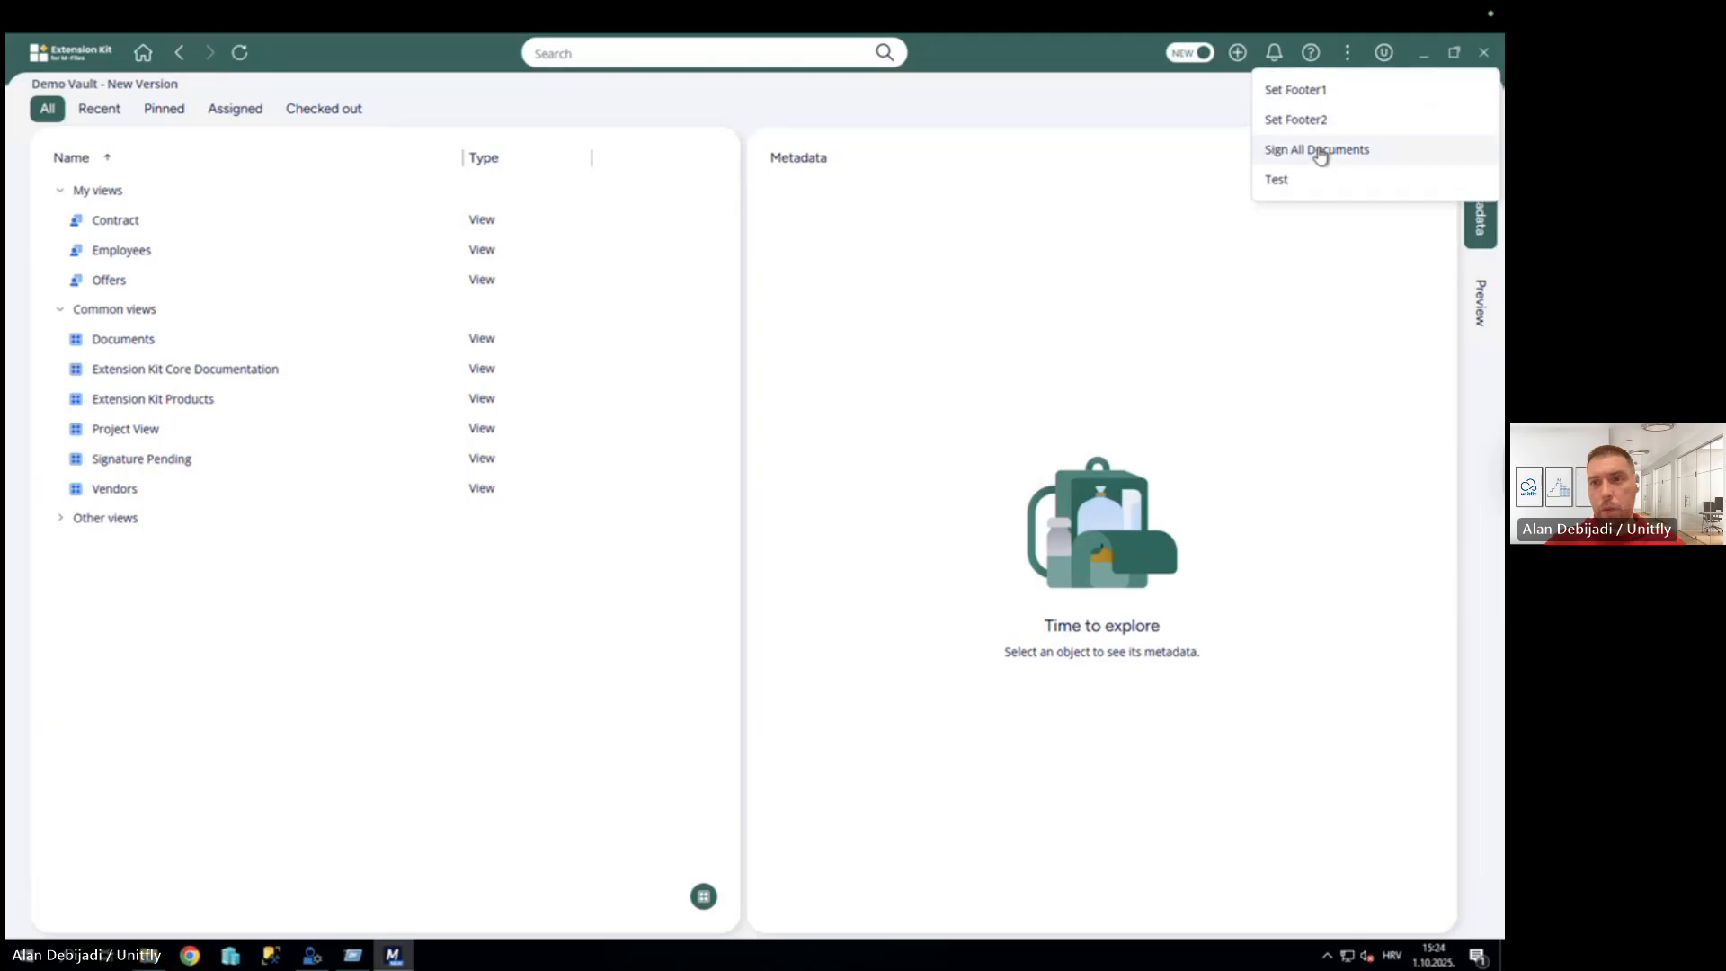
left_click(1318, 151)
left_click(883, 502)
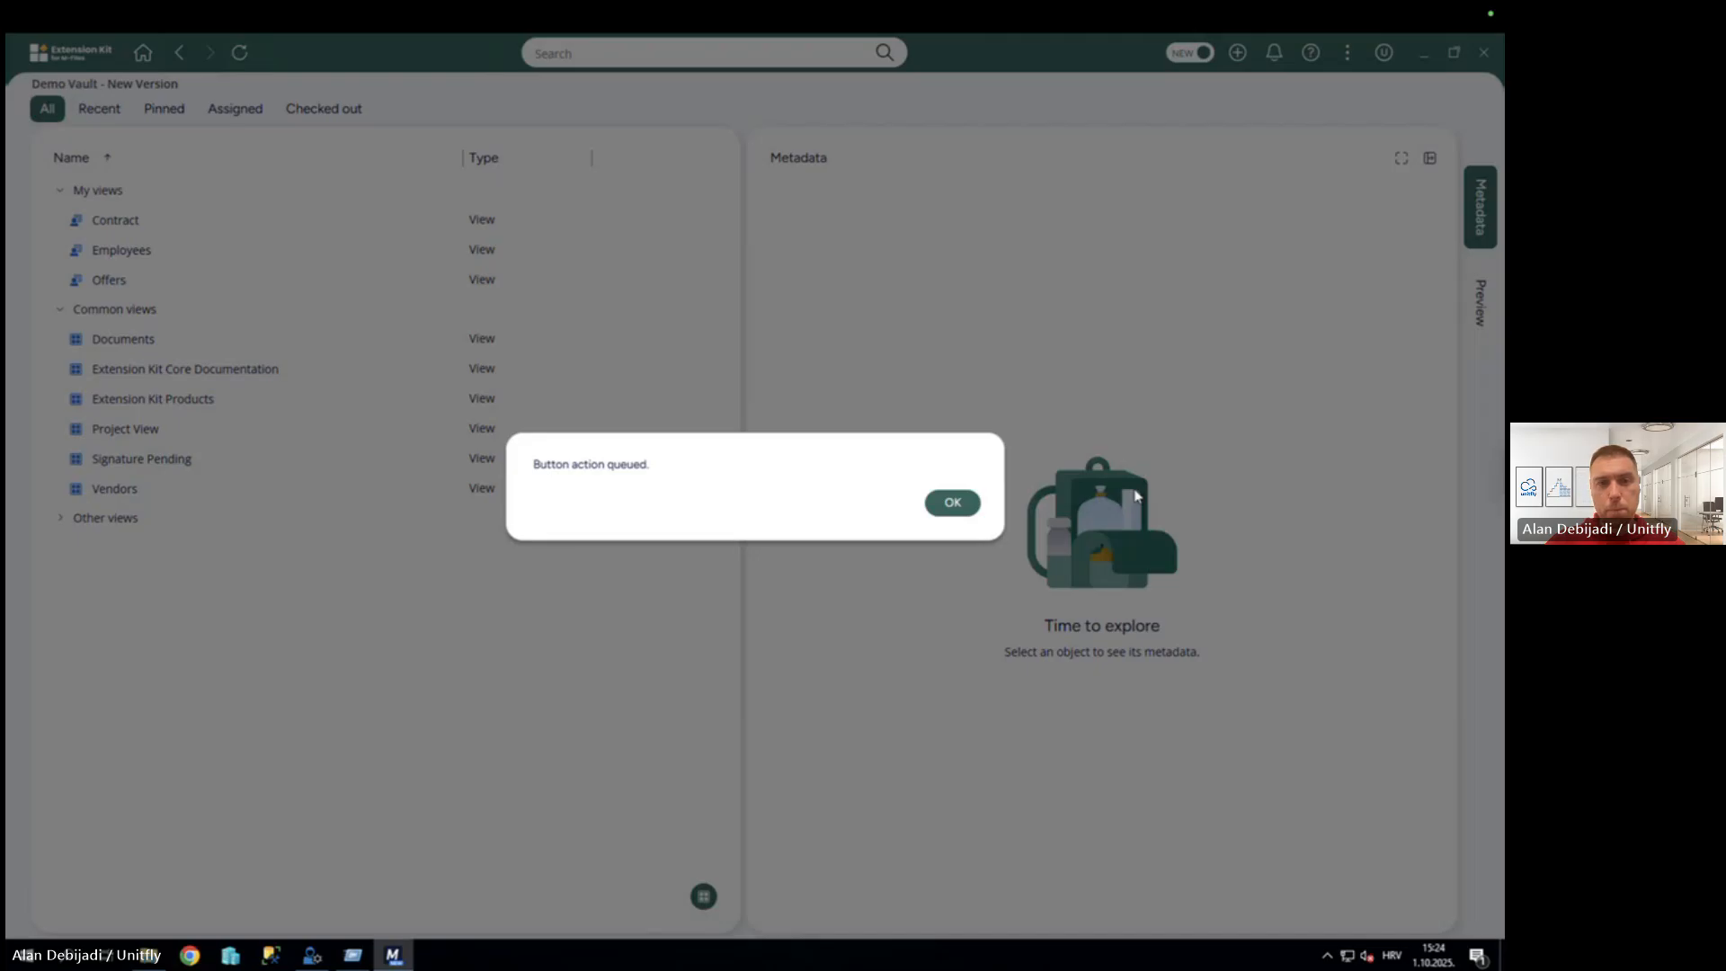
left_click(953, 503)
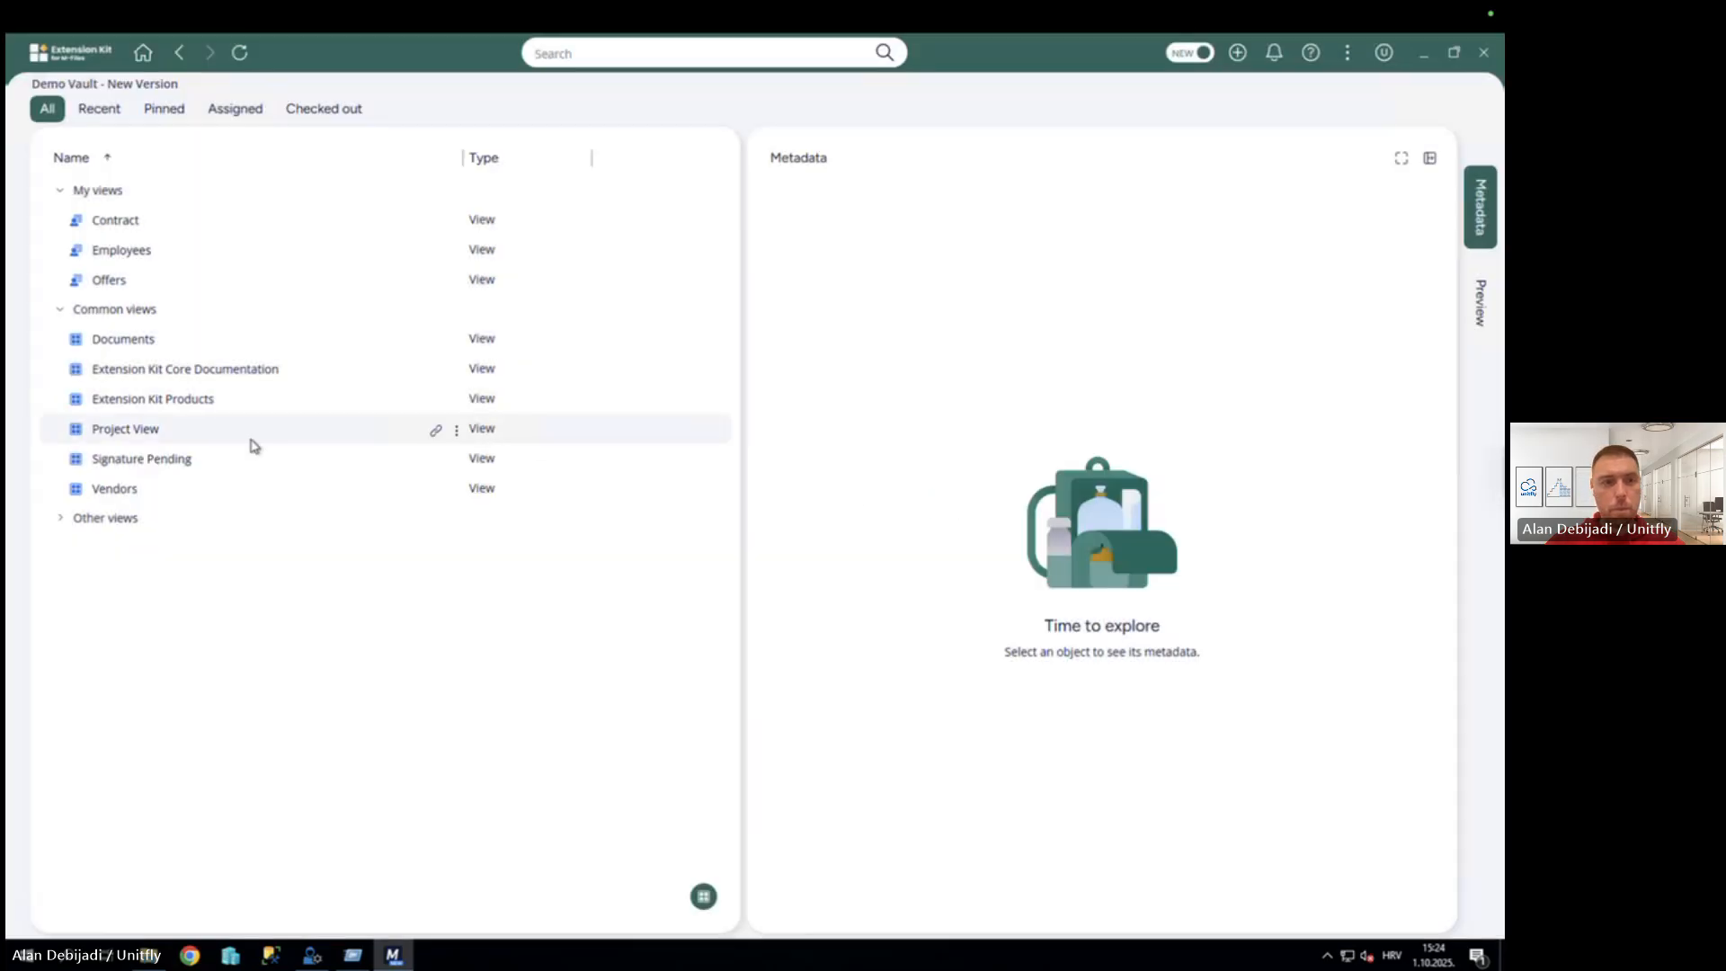
Open Signature Pending to check which documents are still listed, and go back to the vault root.
left_click(153, 461)
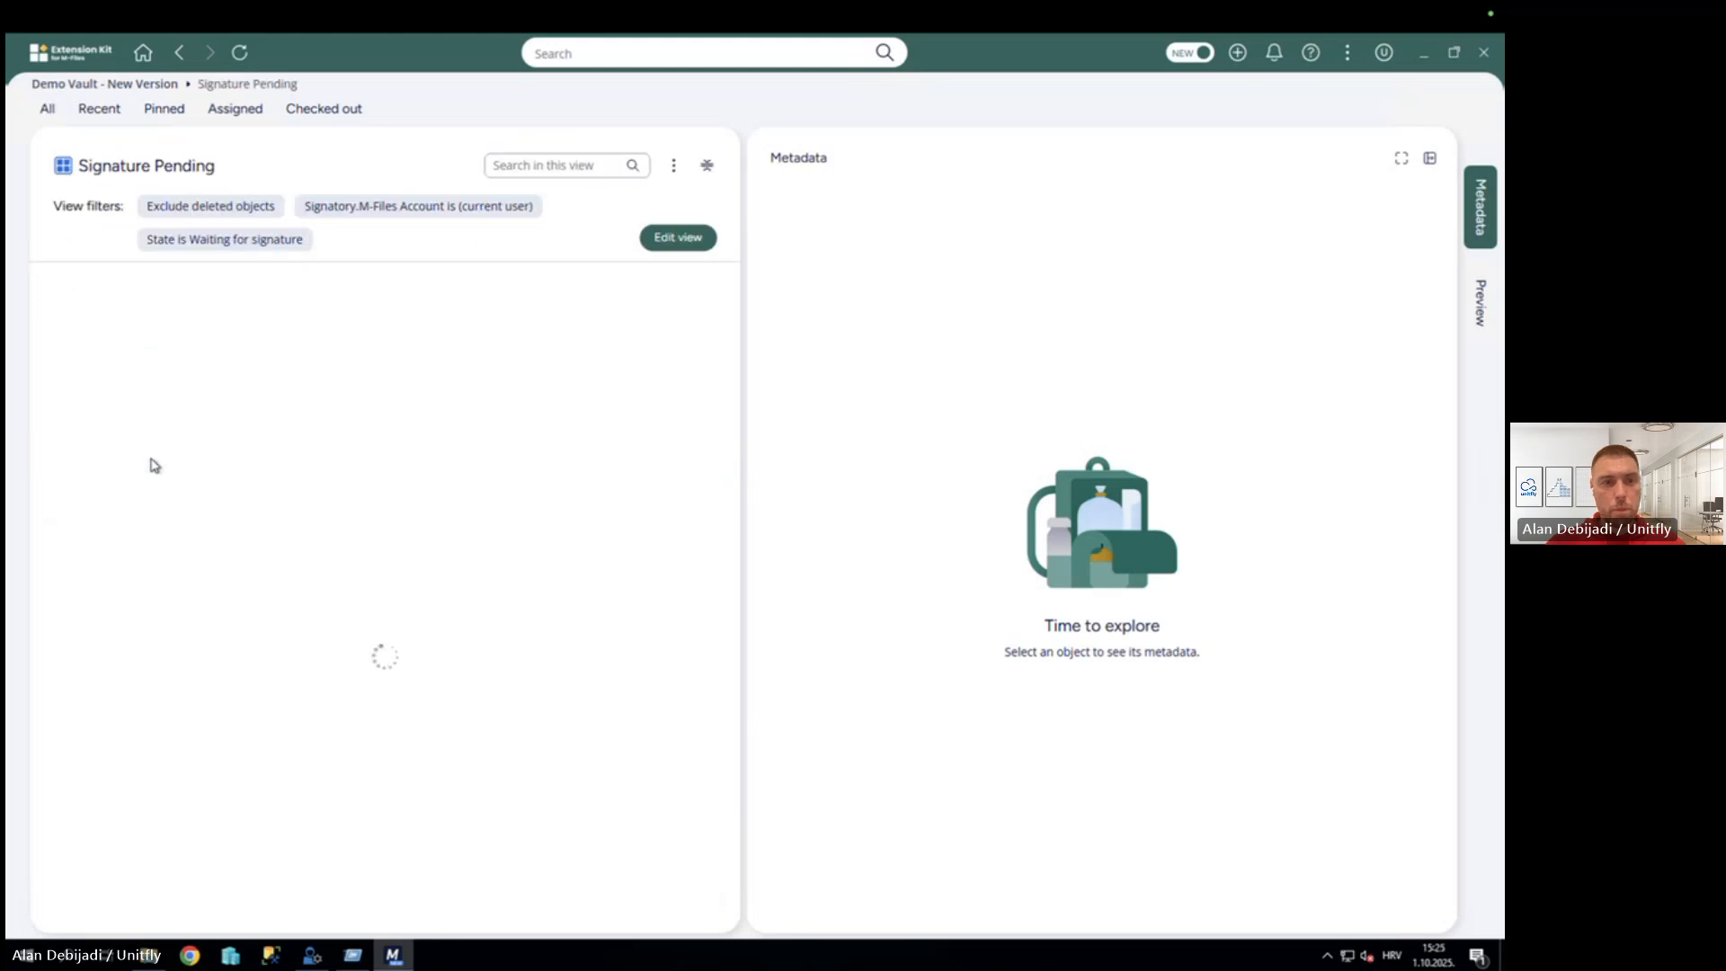
key("super+r")
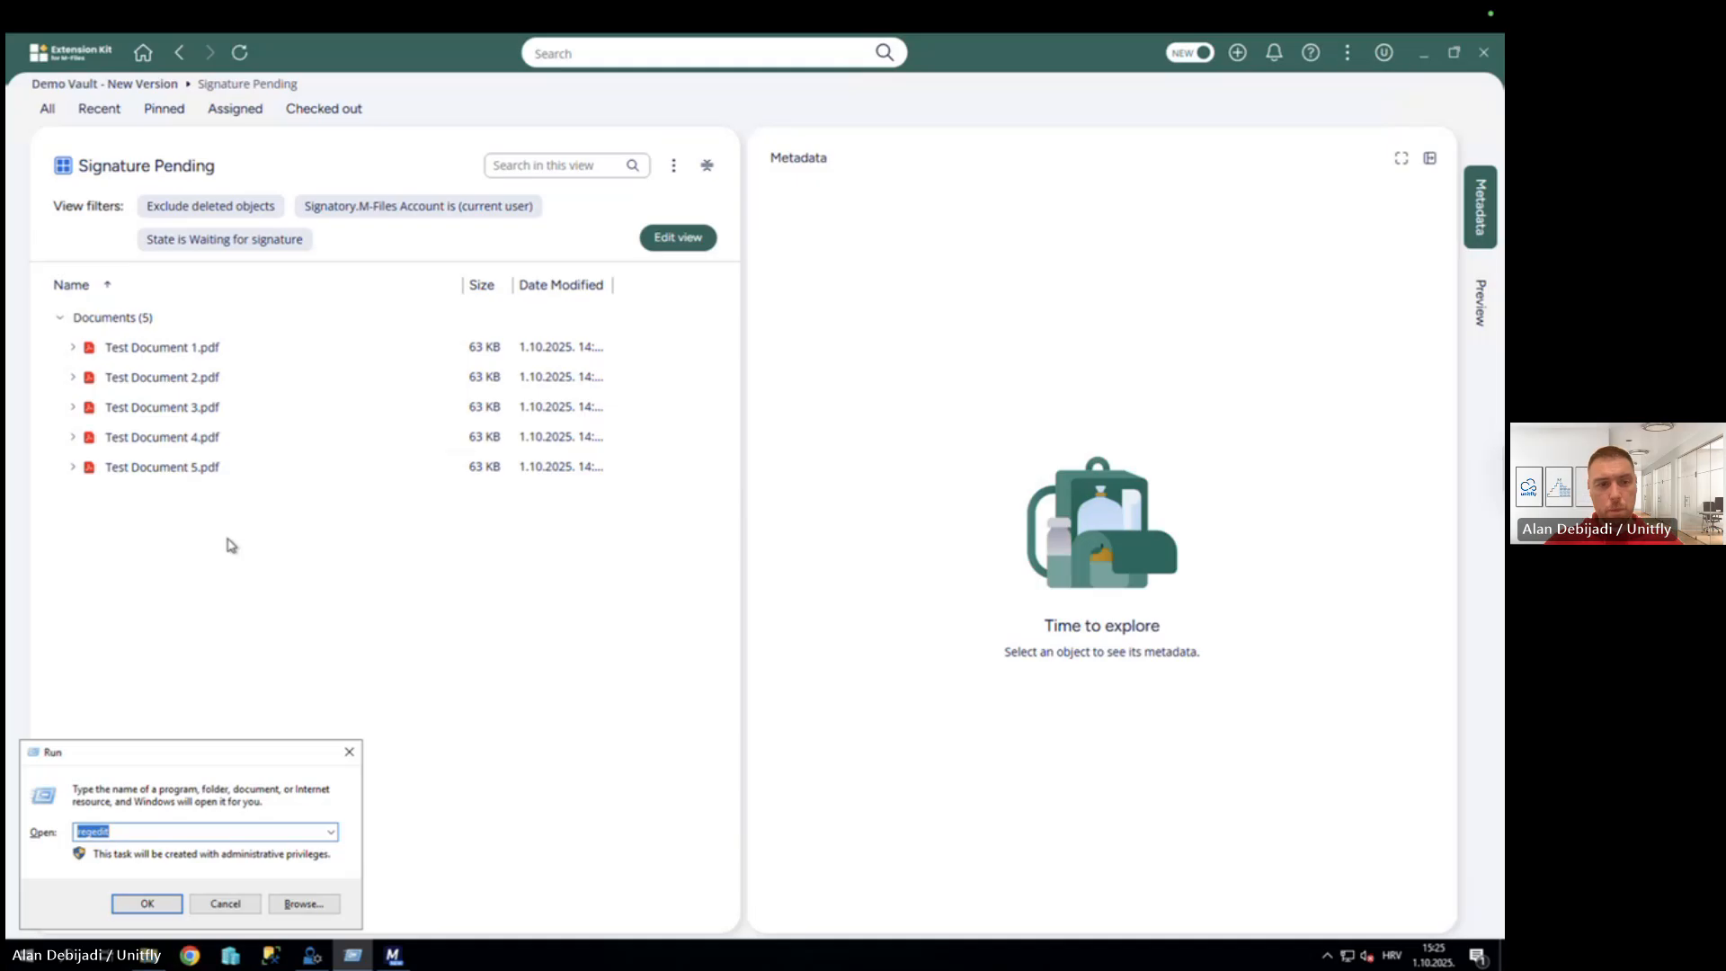
key("Escape")
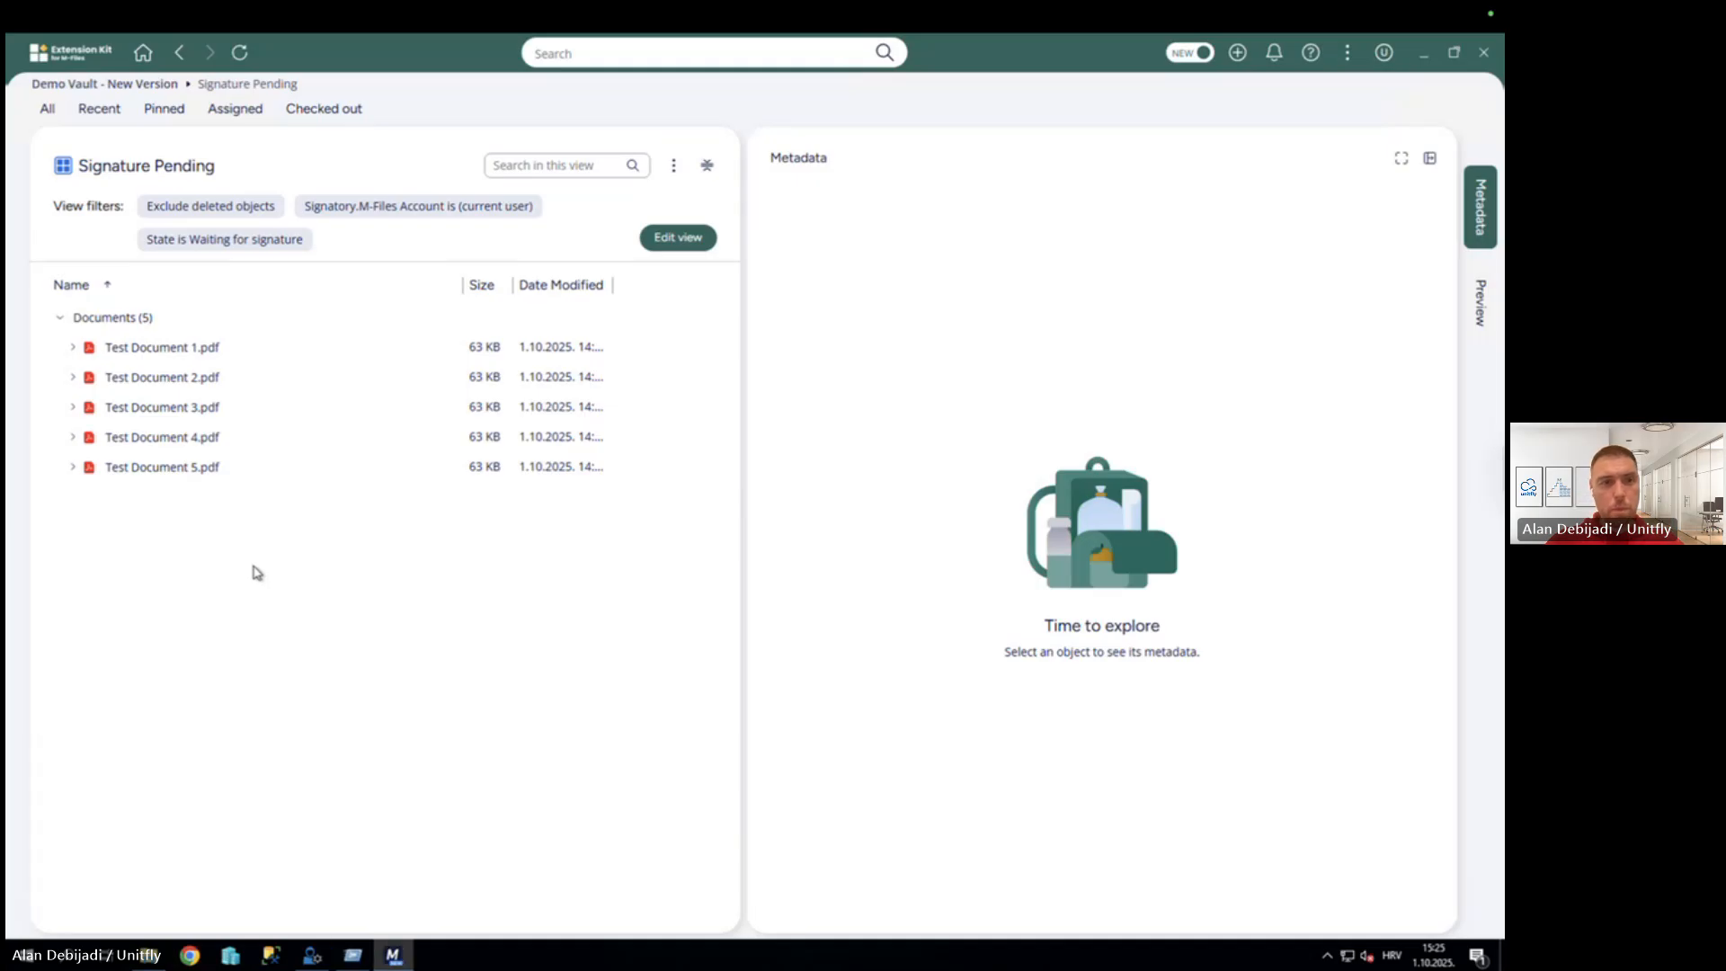
left_click(150, 85)
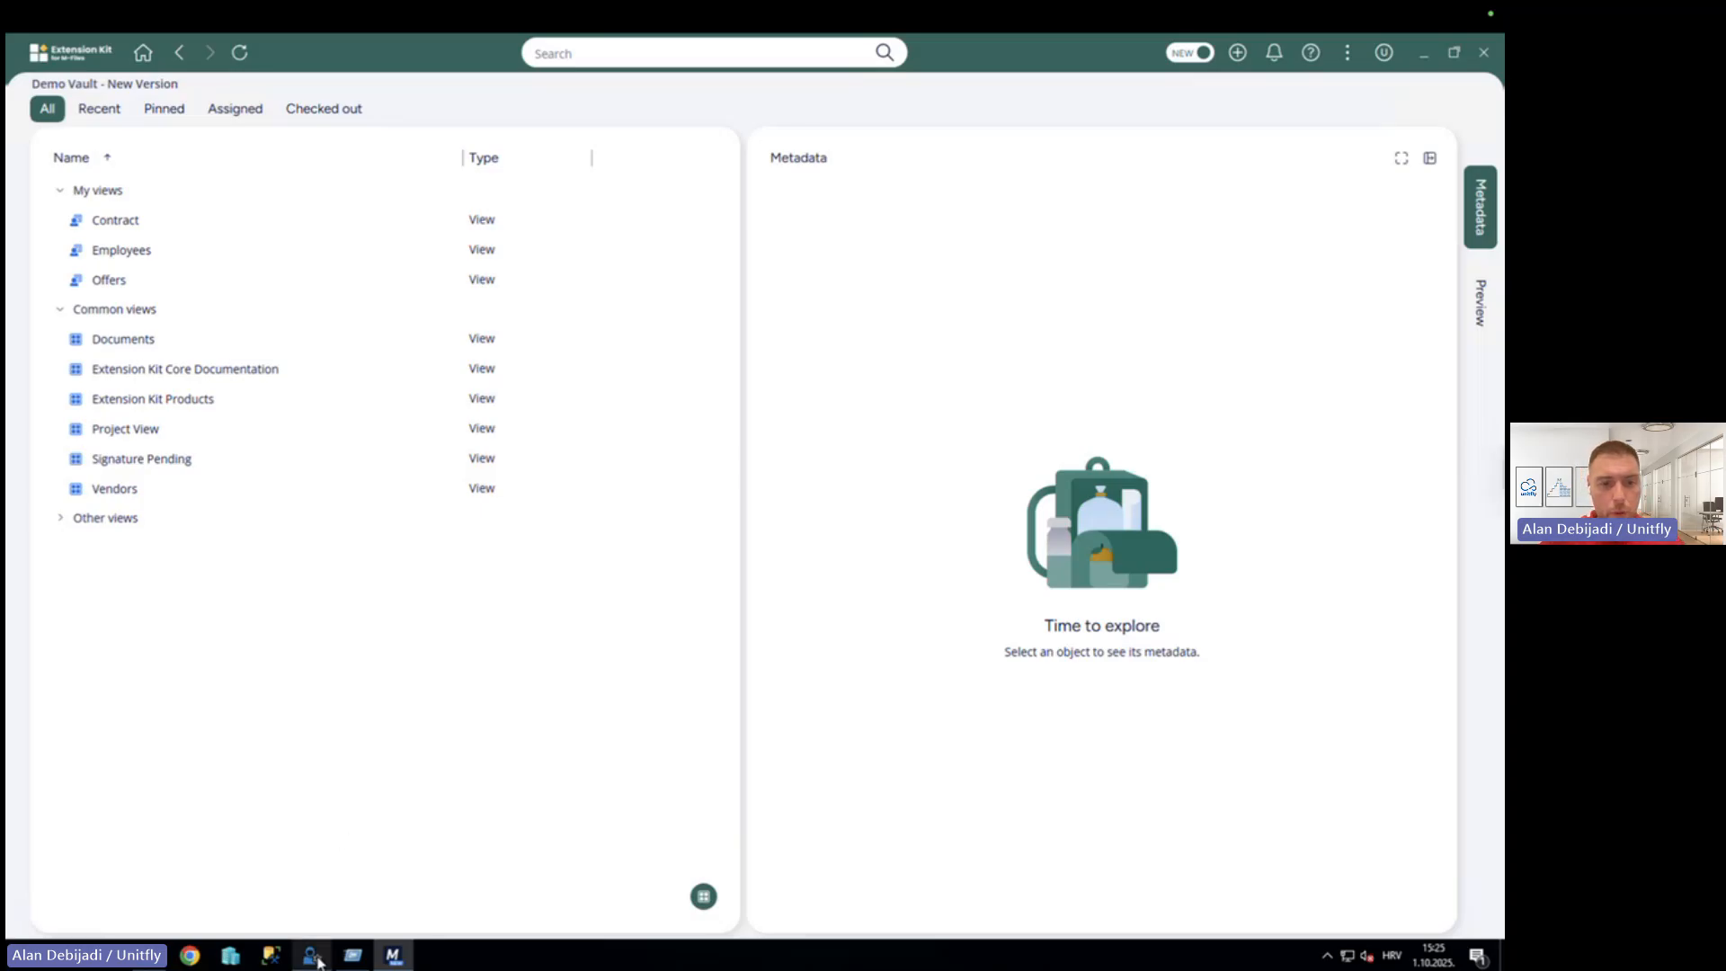
Switch to the presentation, advance to the Word Writer Set Footer1/Footer2 slide, and return to M-Files.
key("ctrl+Left")
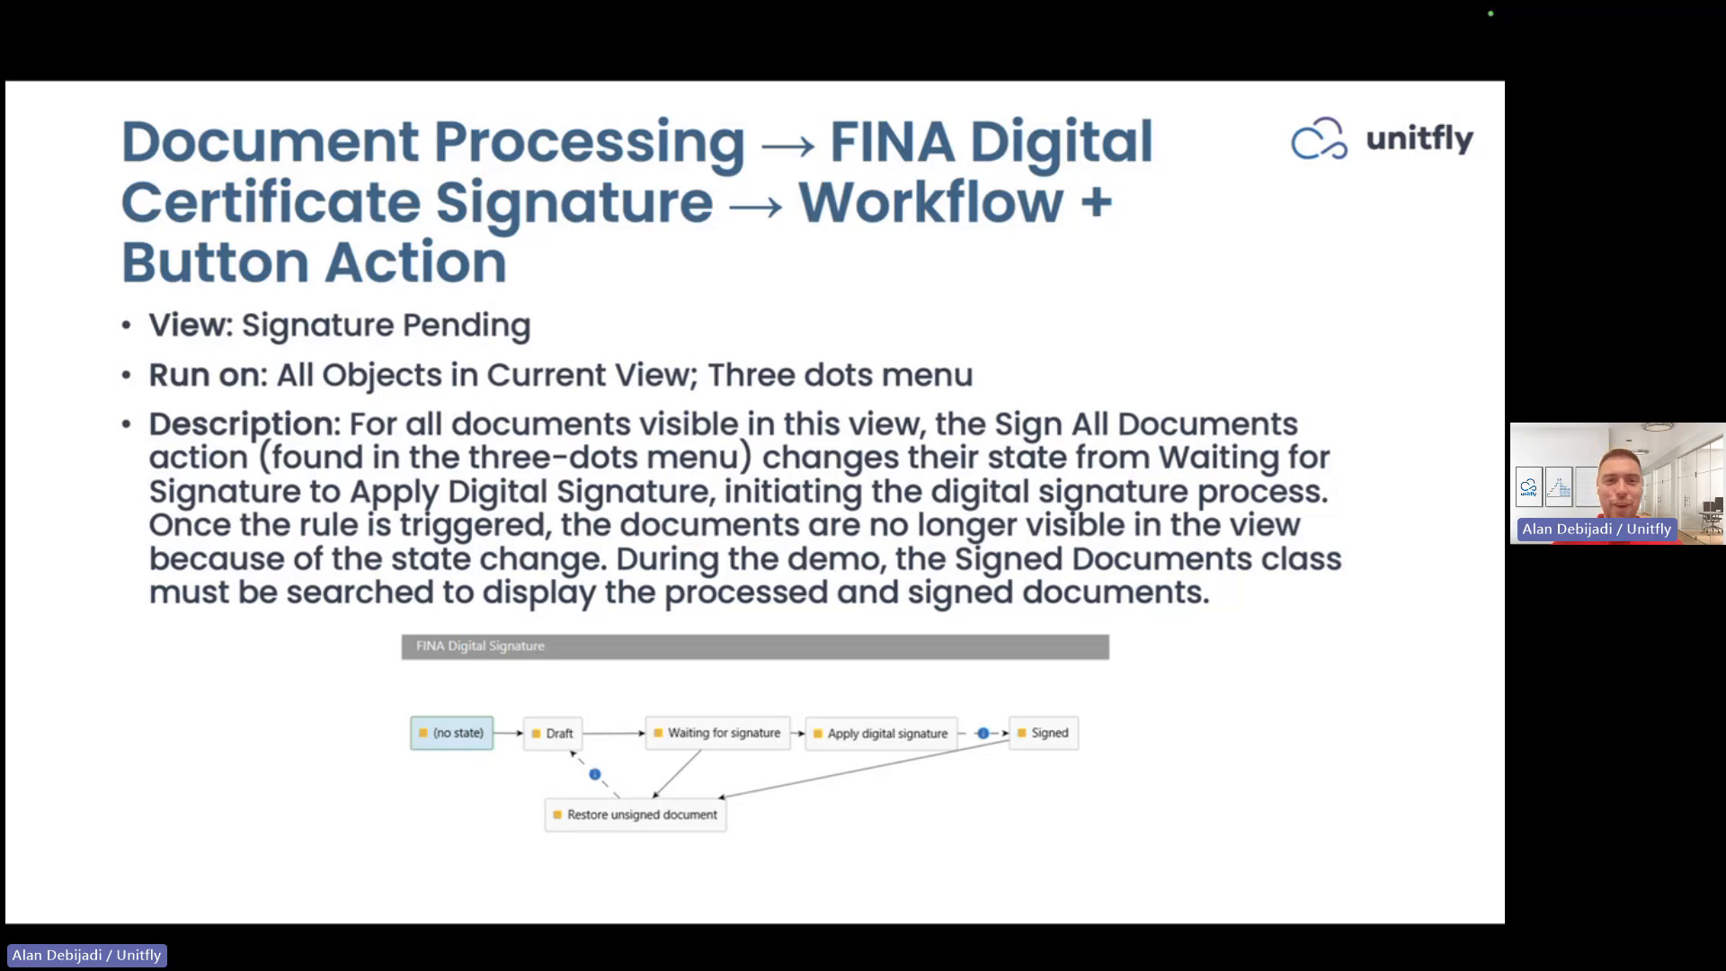
key("Right")
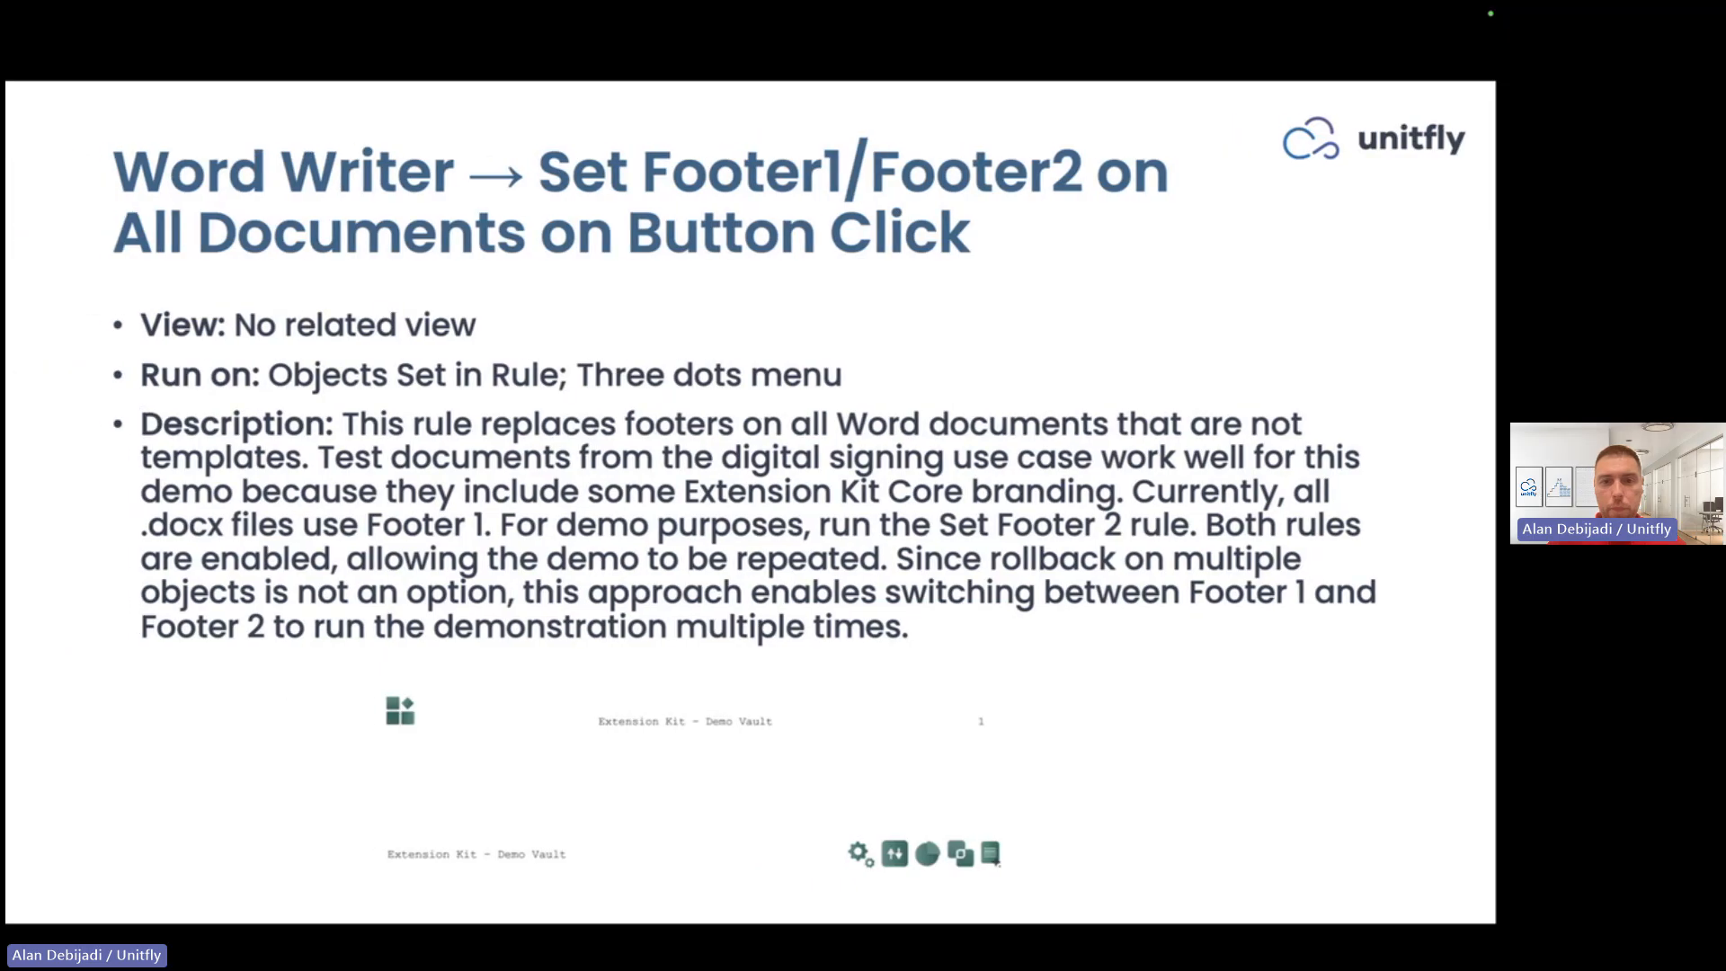
key("ctrl+Right")
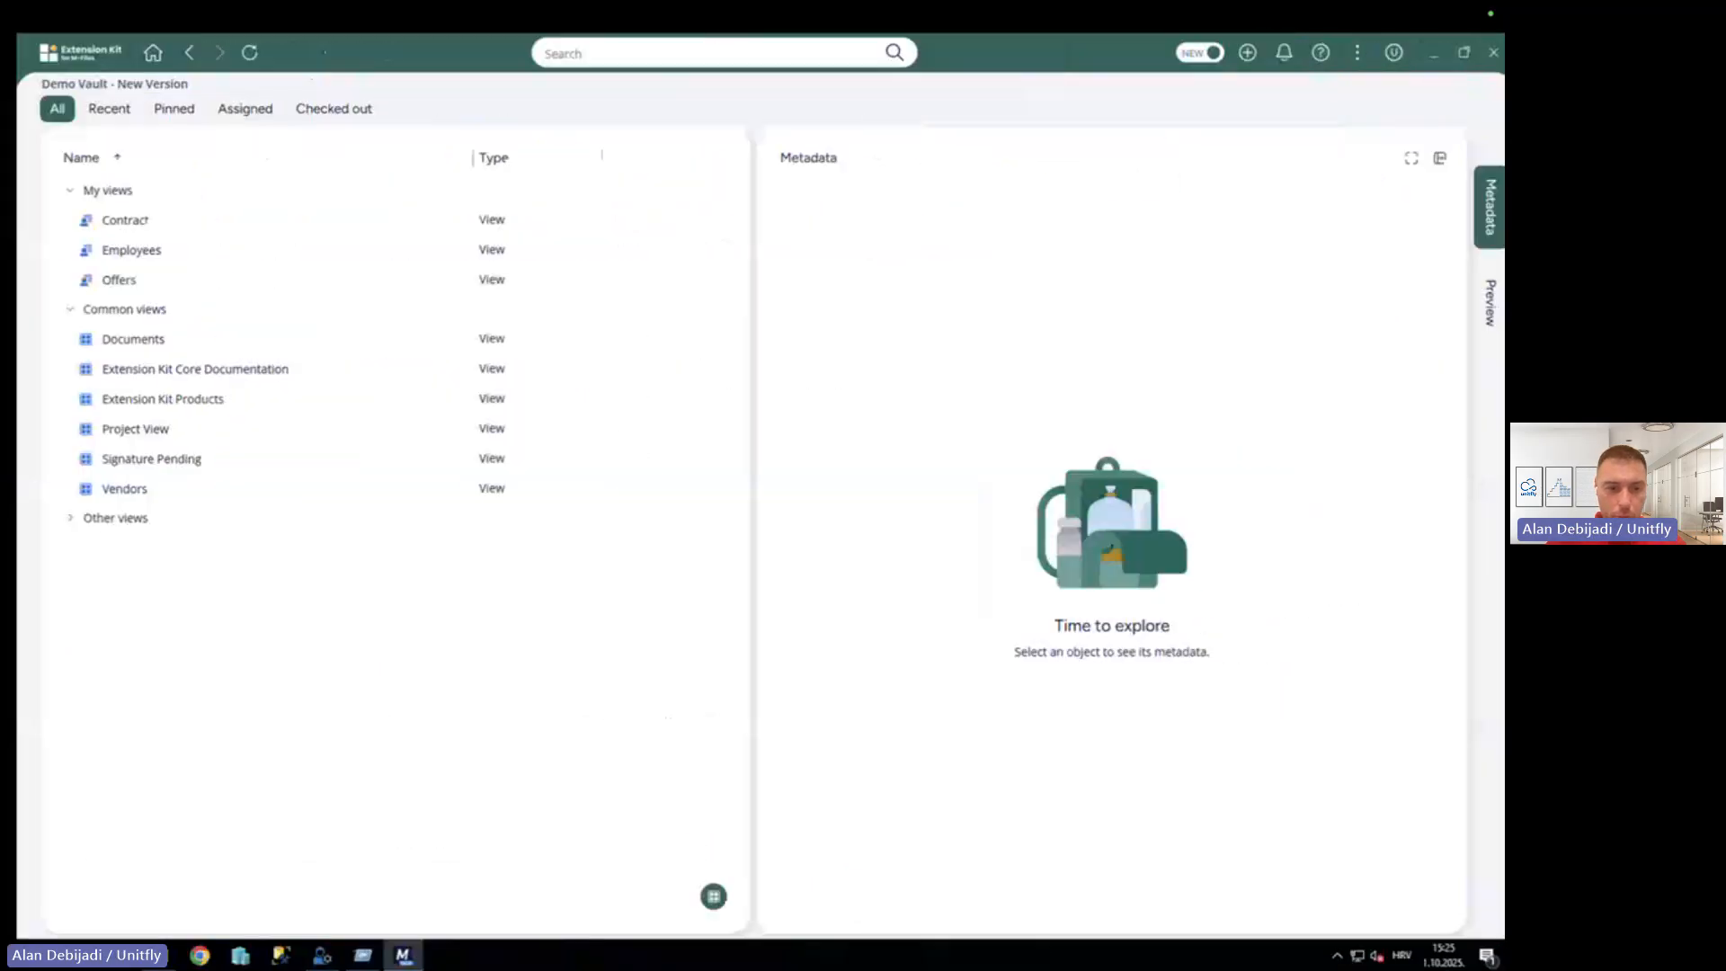
In M-Files Admin, expand the rules of Word Writer's Document OT rule group and widen the name column to read the full rule names.
left_click(313, 957)
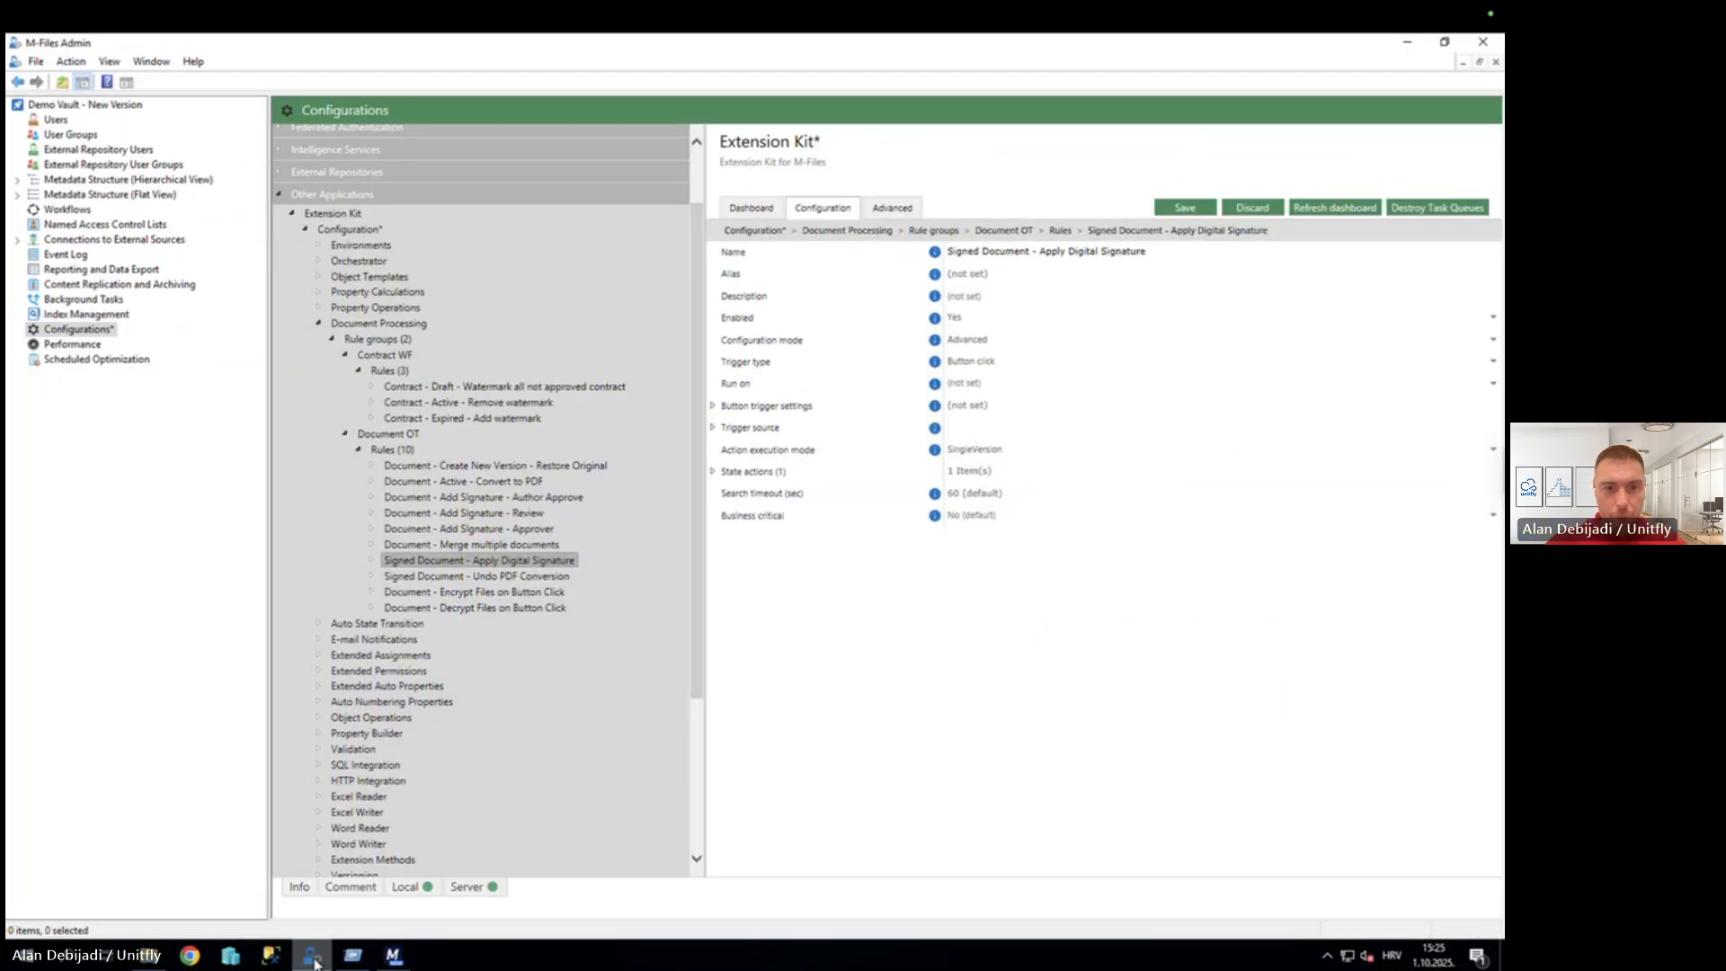
scroll(461, 554, "down", 5)
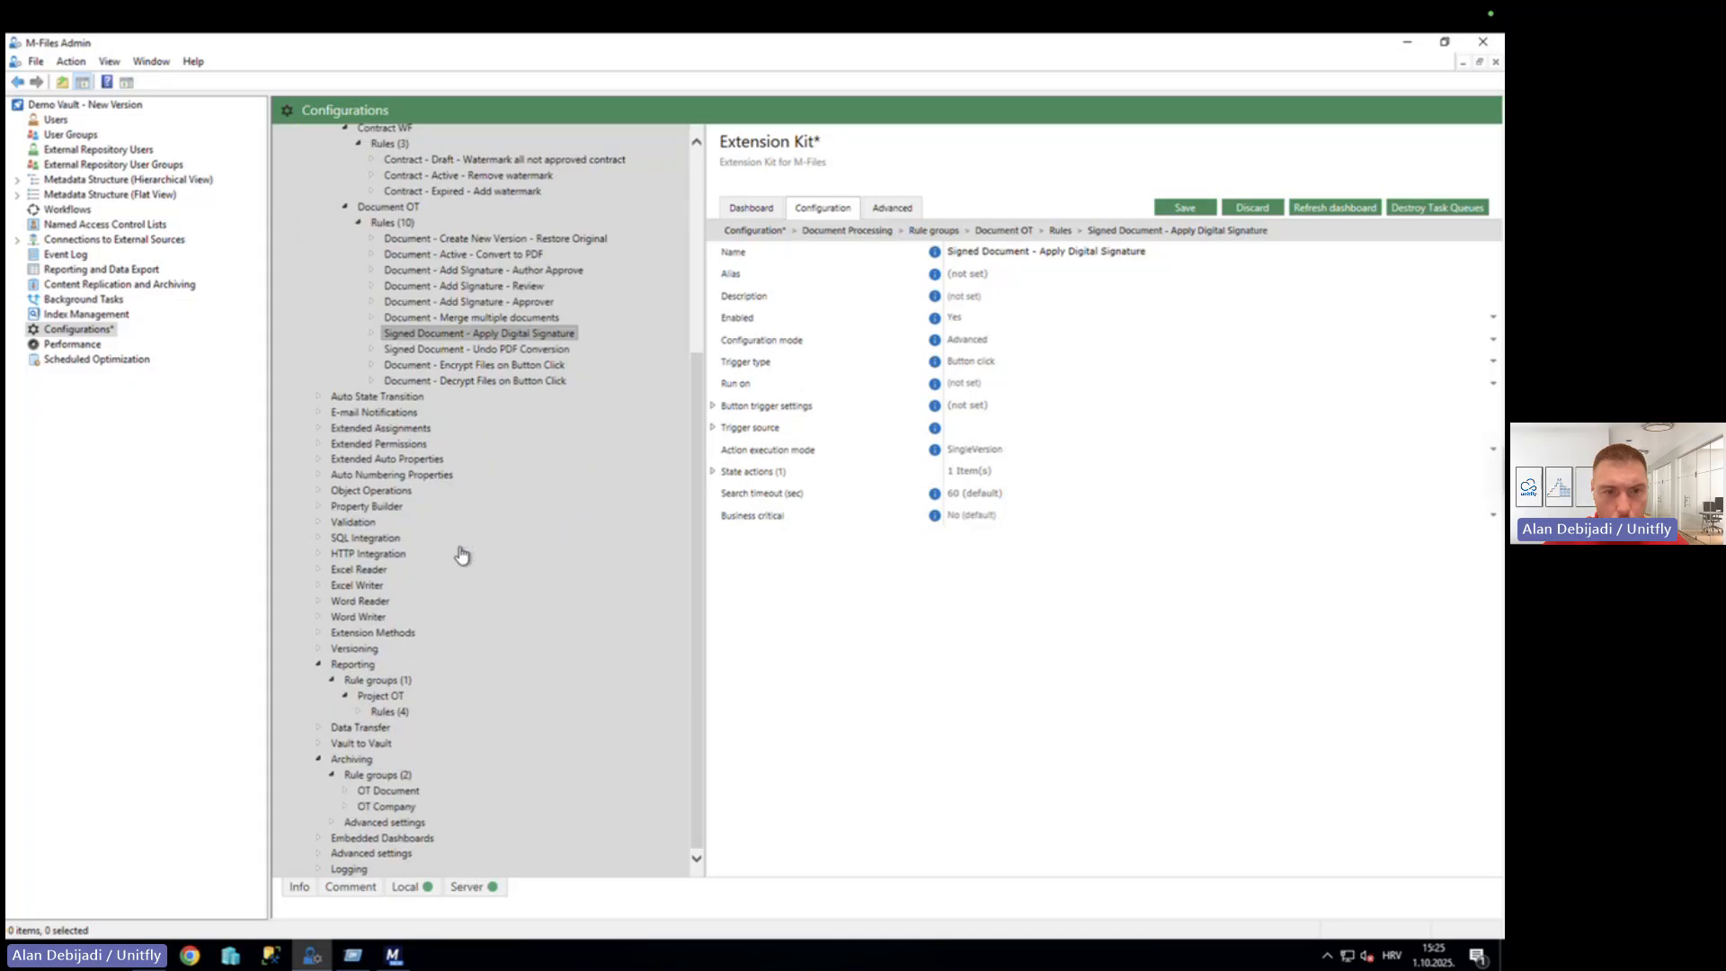
left_click(377, 619)
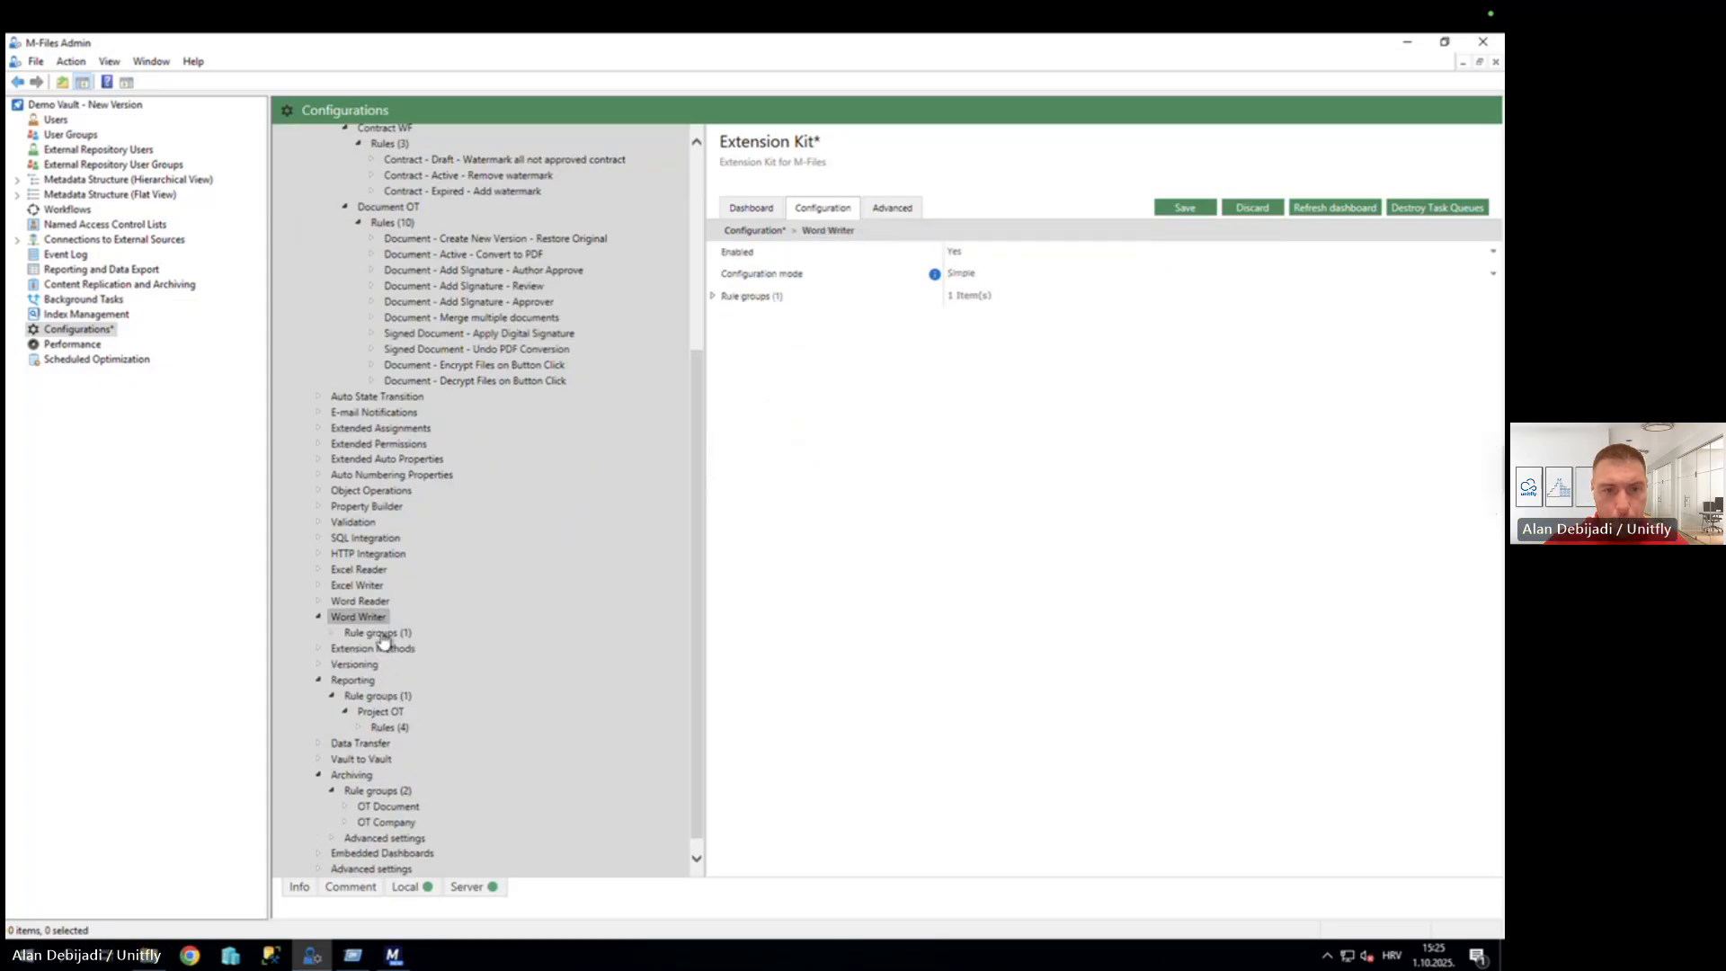
left_click(378, 633)
left_click(716, 253)
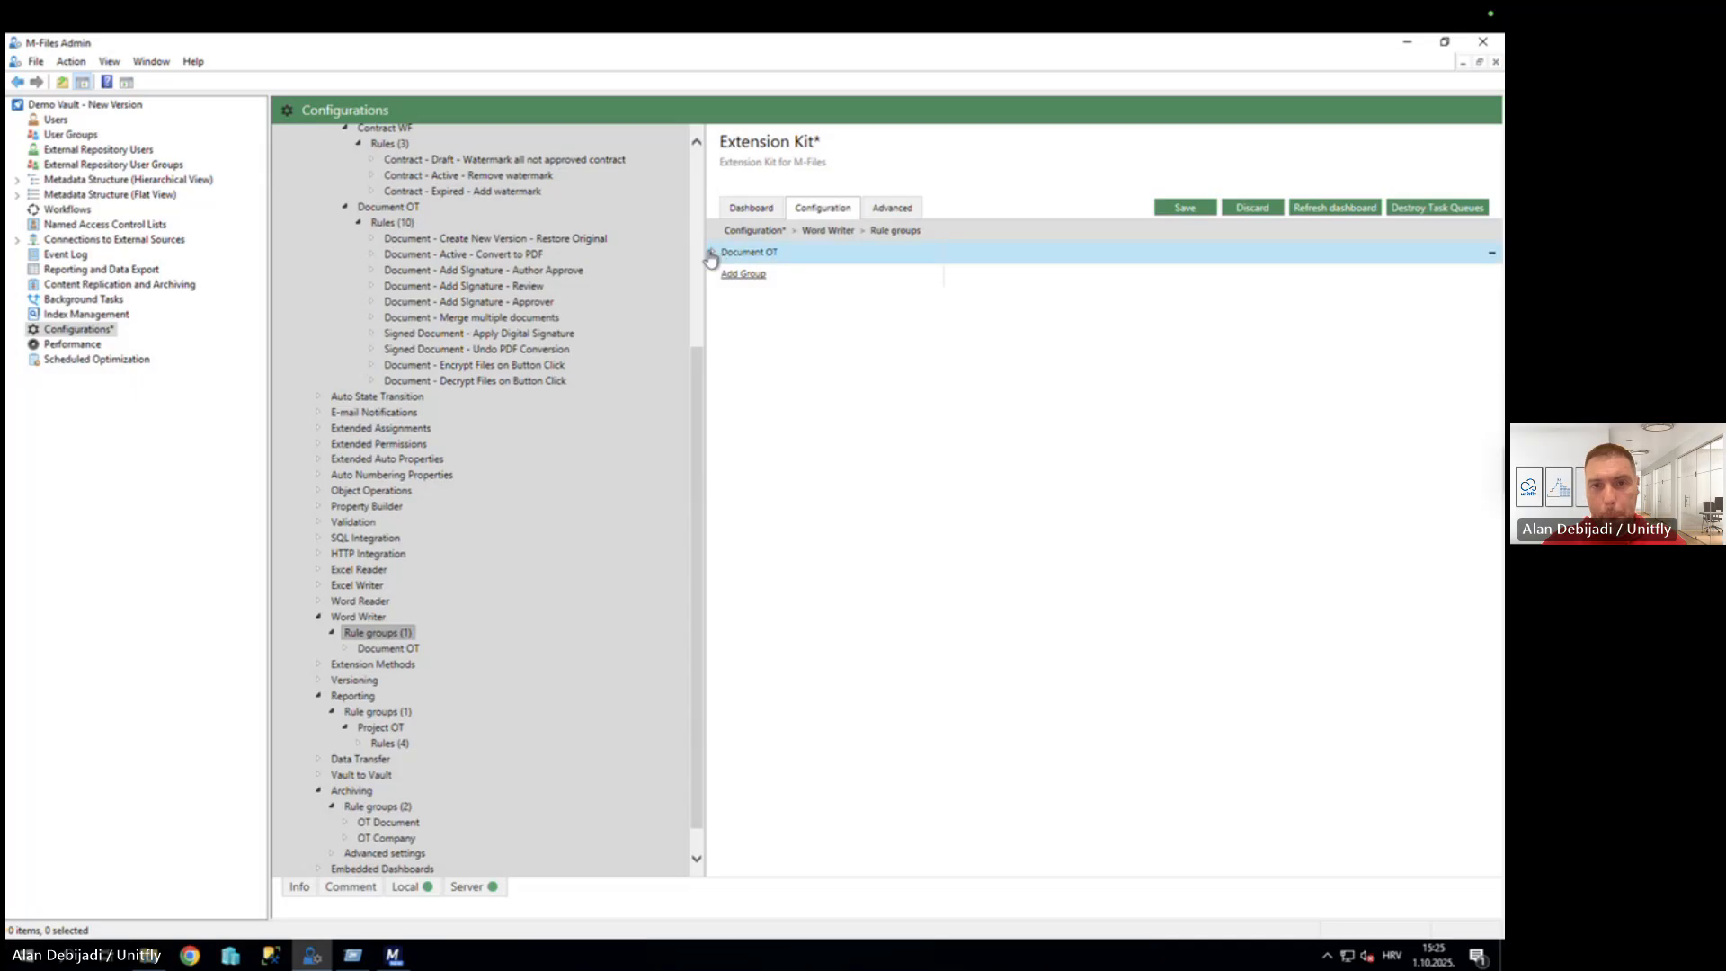
left_click(730, 321)
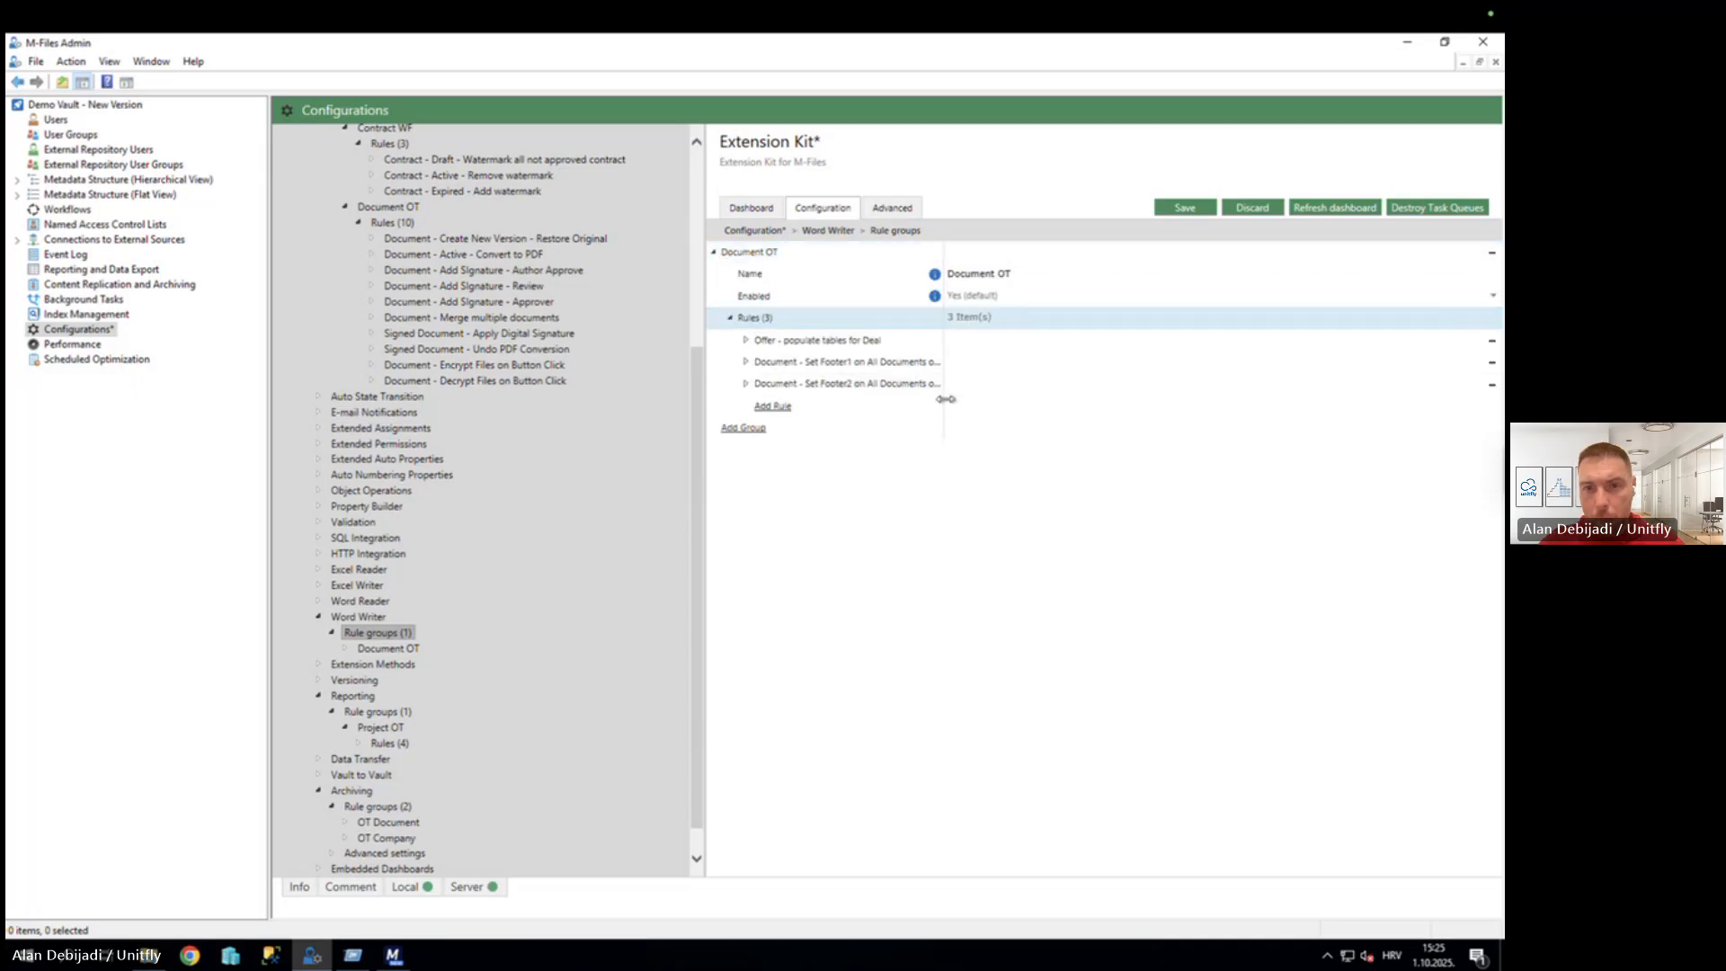
left_click_drag(944, 404, 1067, 400)
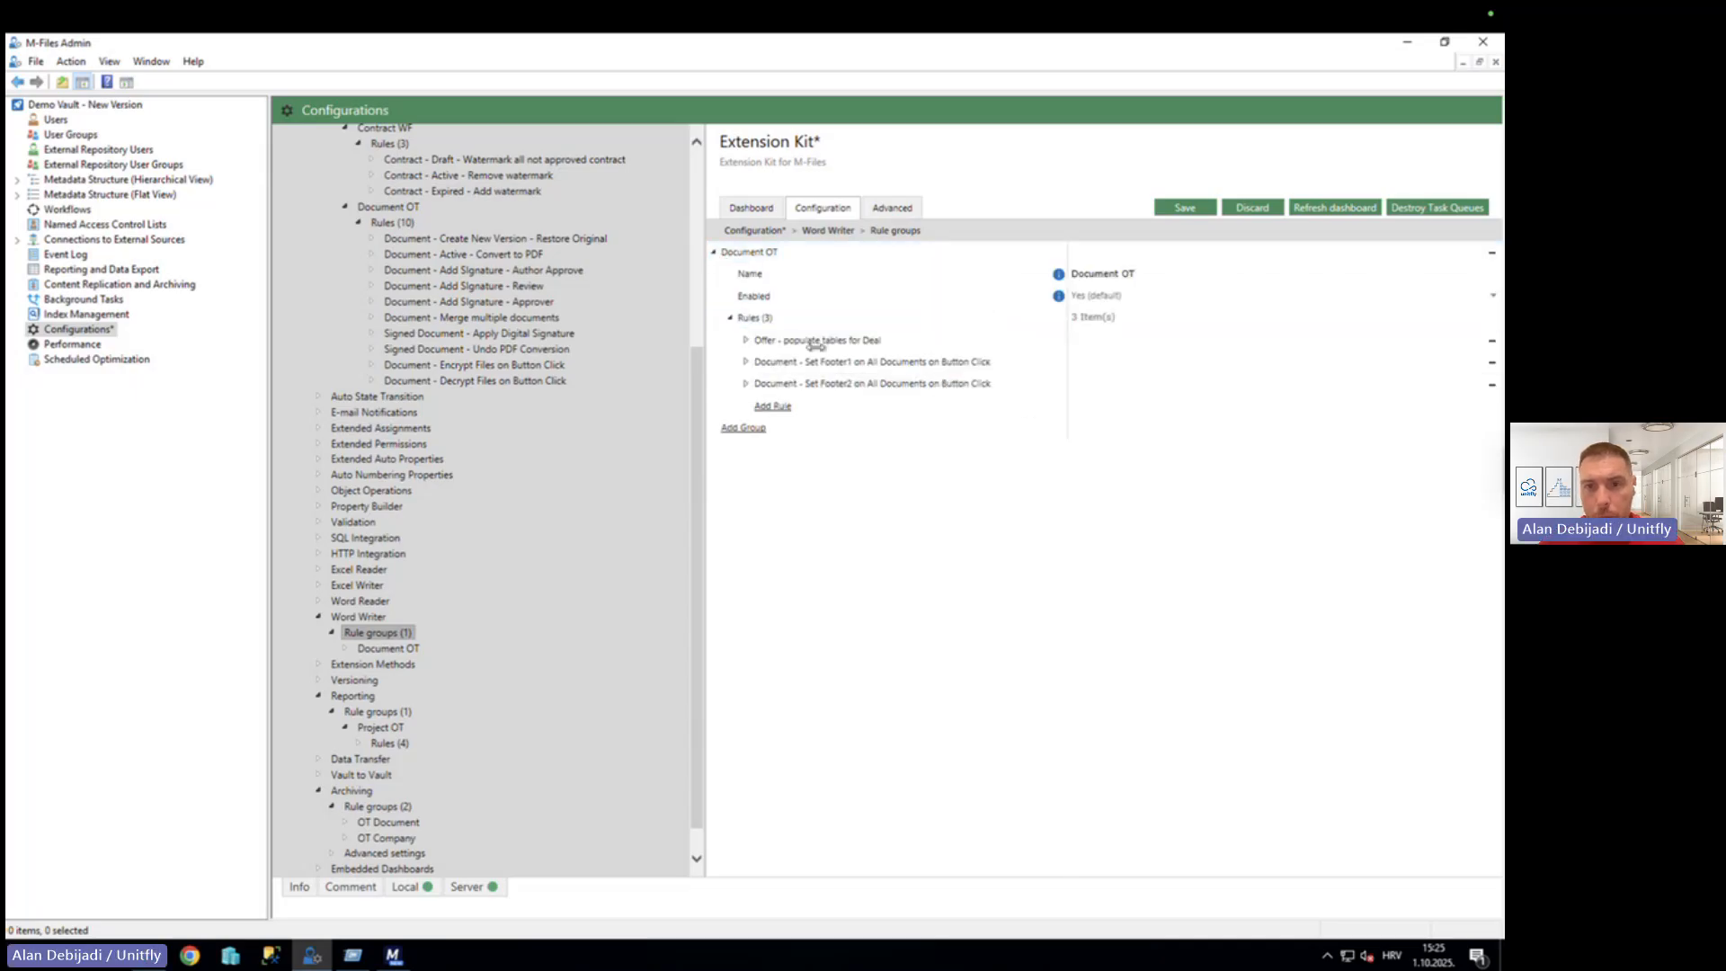
Expand the Set Footer1 on All Documents rule and examine its general settings, button trigger settings, and first file action.
left_click(752, 367)
left_click(746, 362)
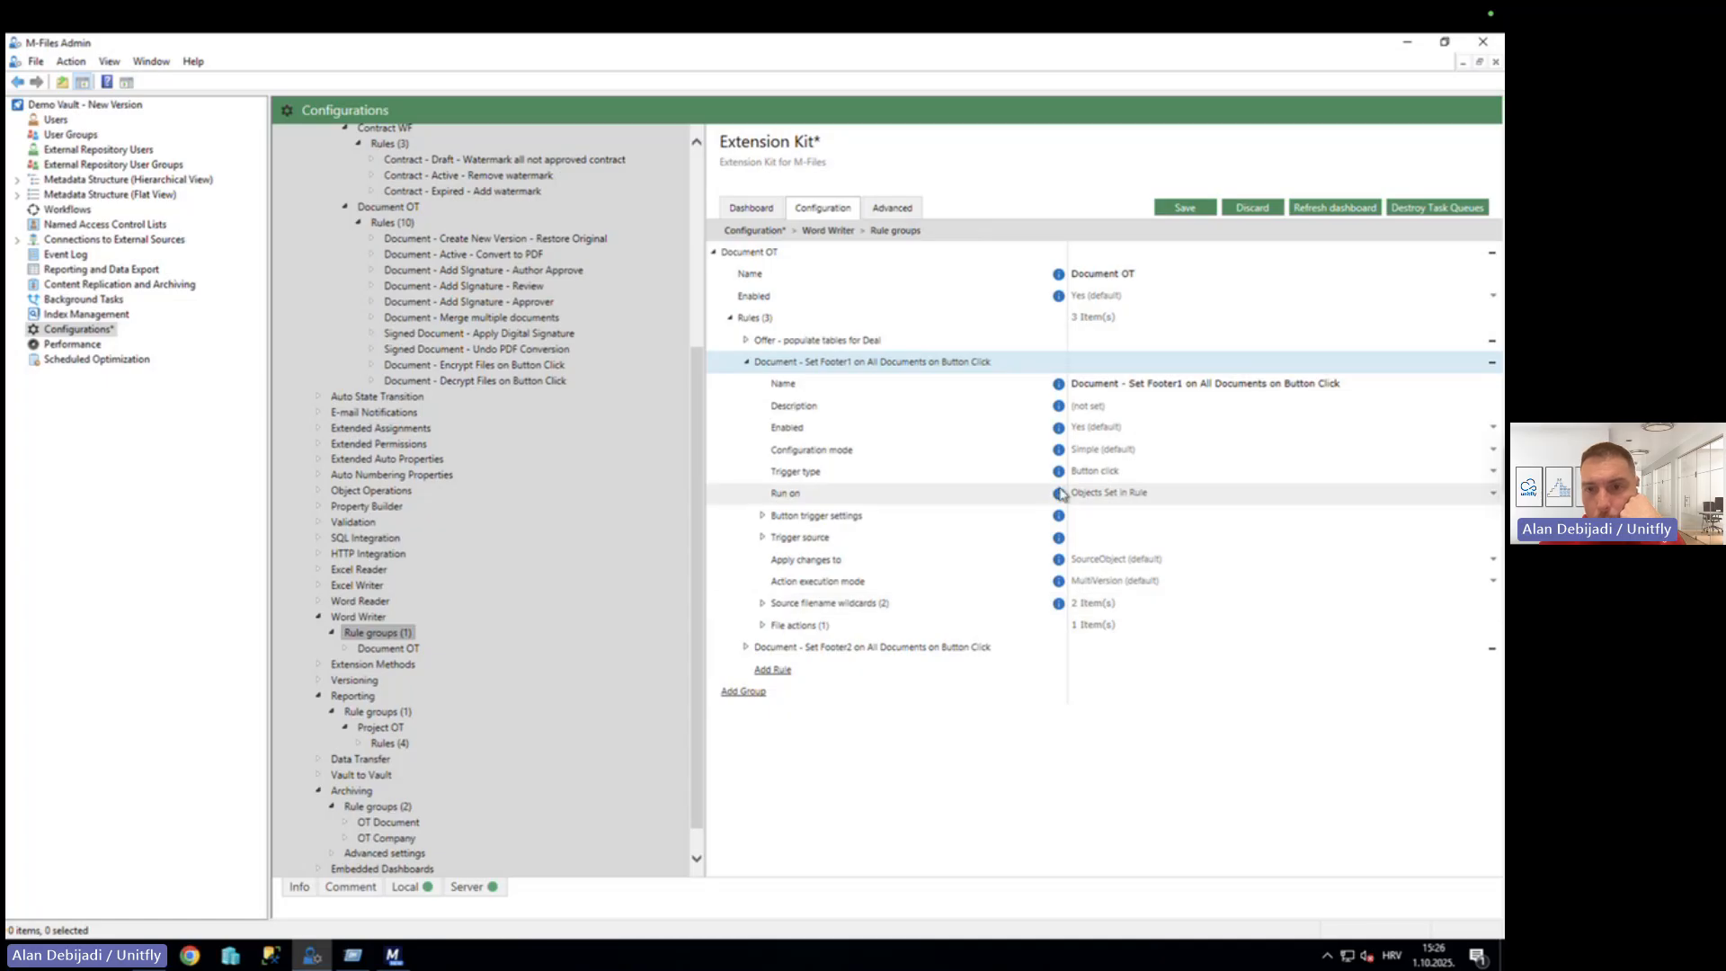
left_click(760, 517)
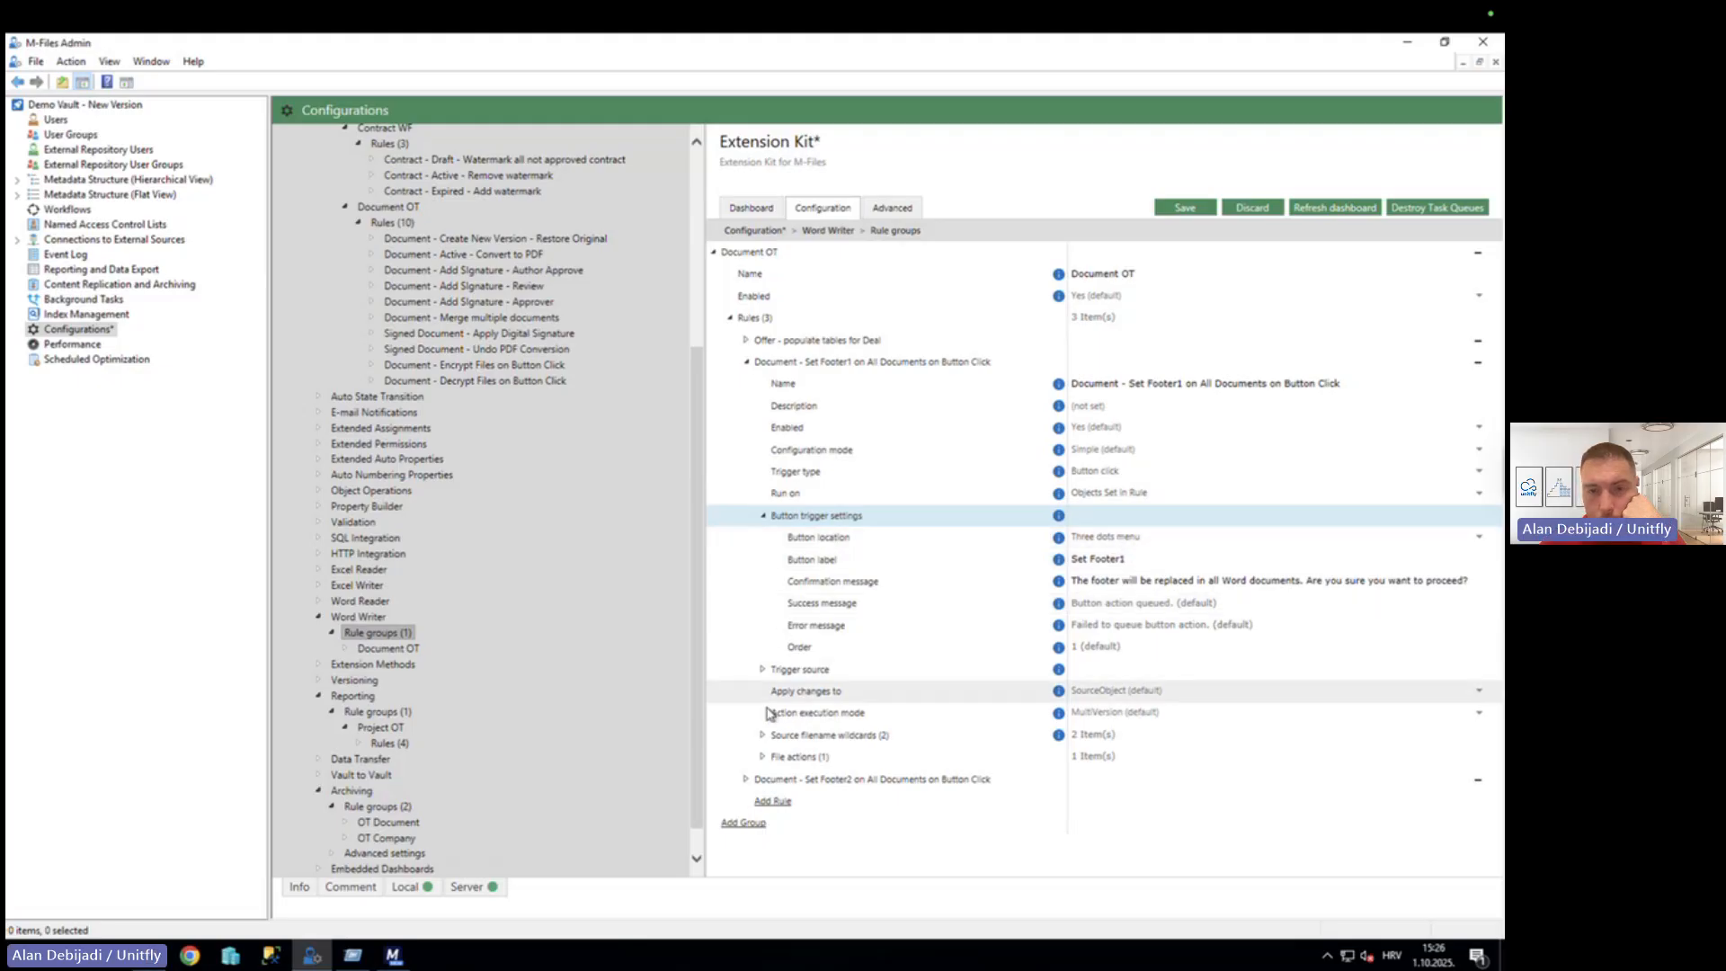
left_click(762, 757)
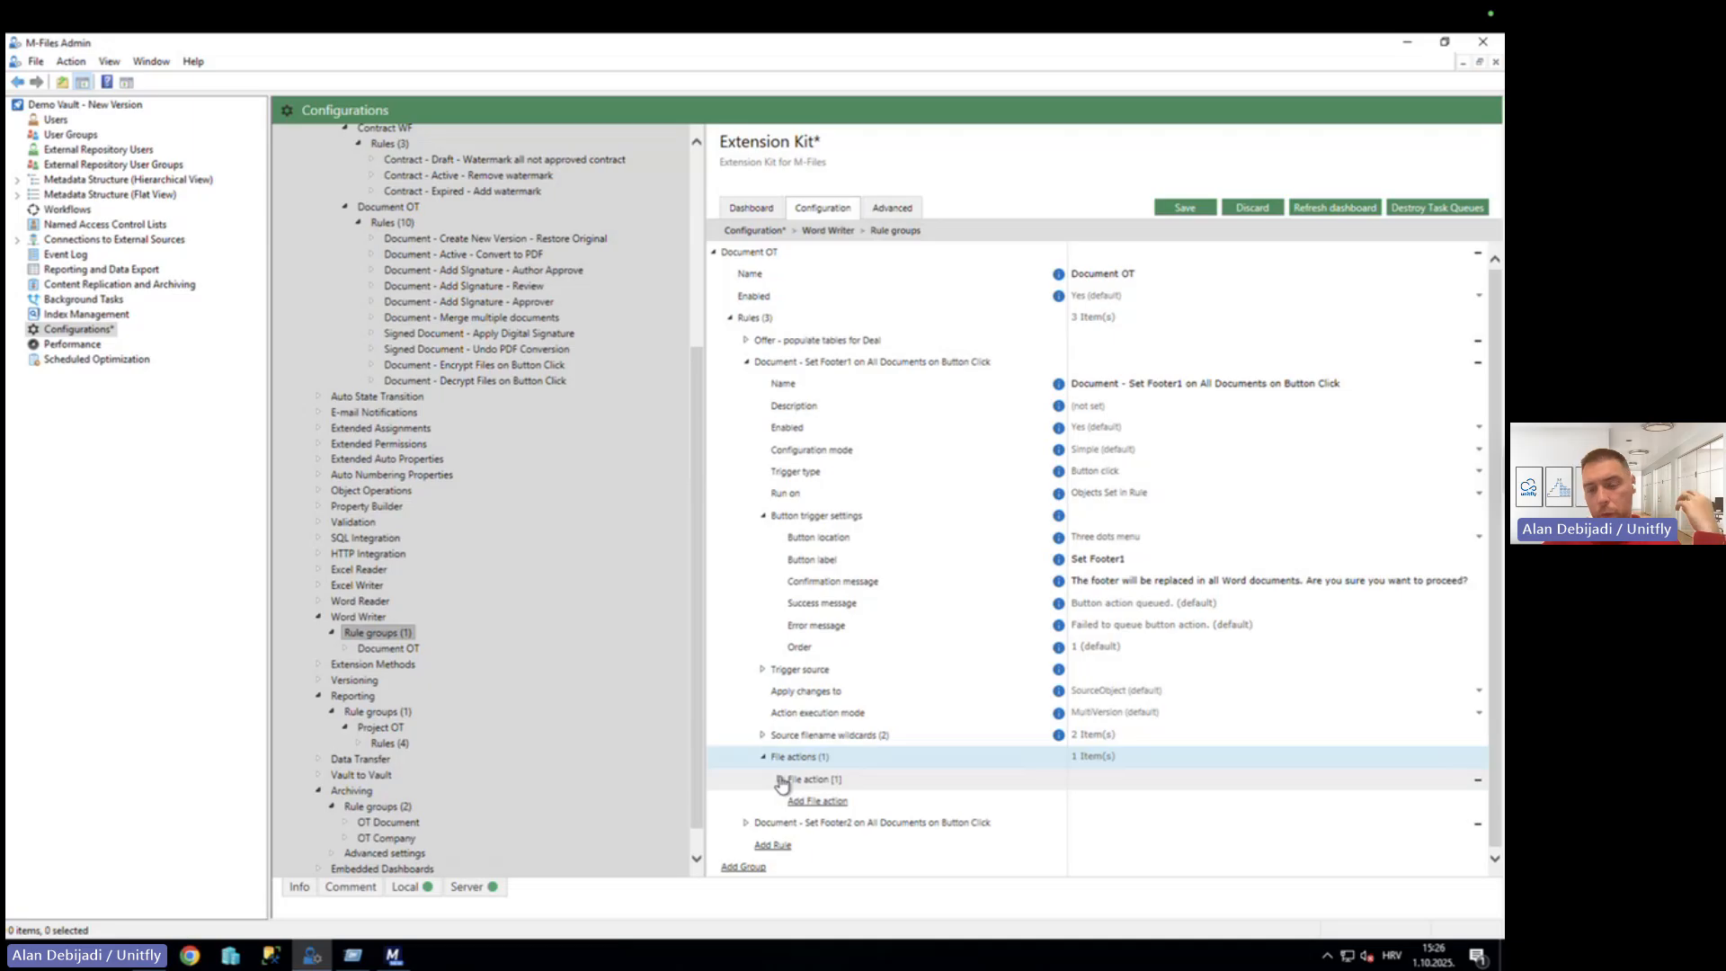
left_click(780, 781)
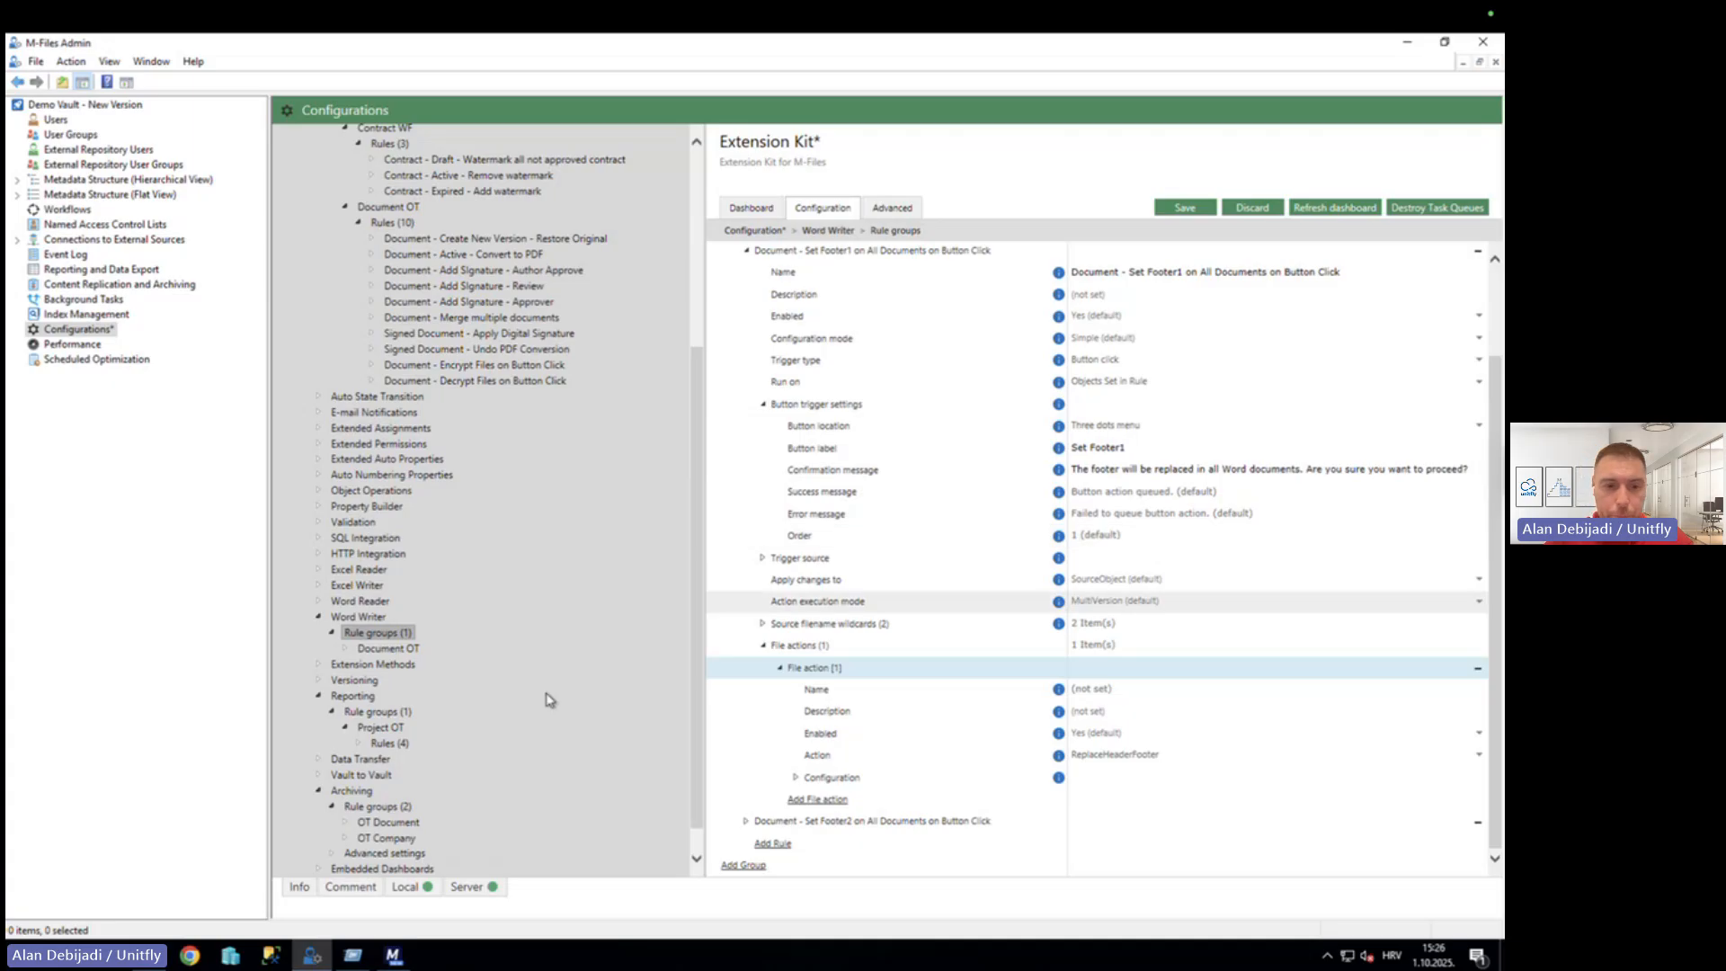
Switch to the M-Files client and search the vault for "Test 1".
left_click(392, 955)
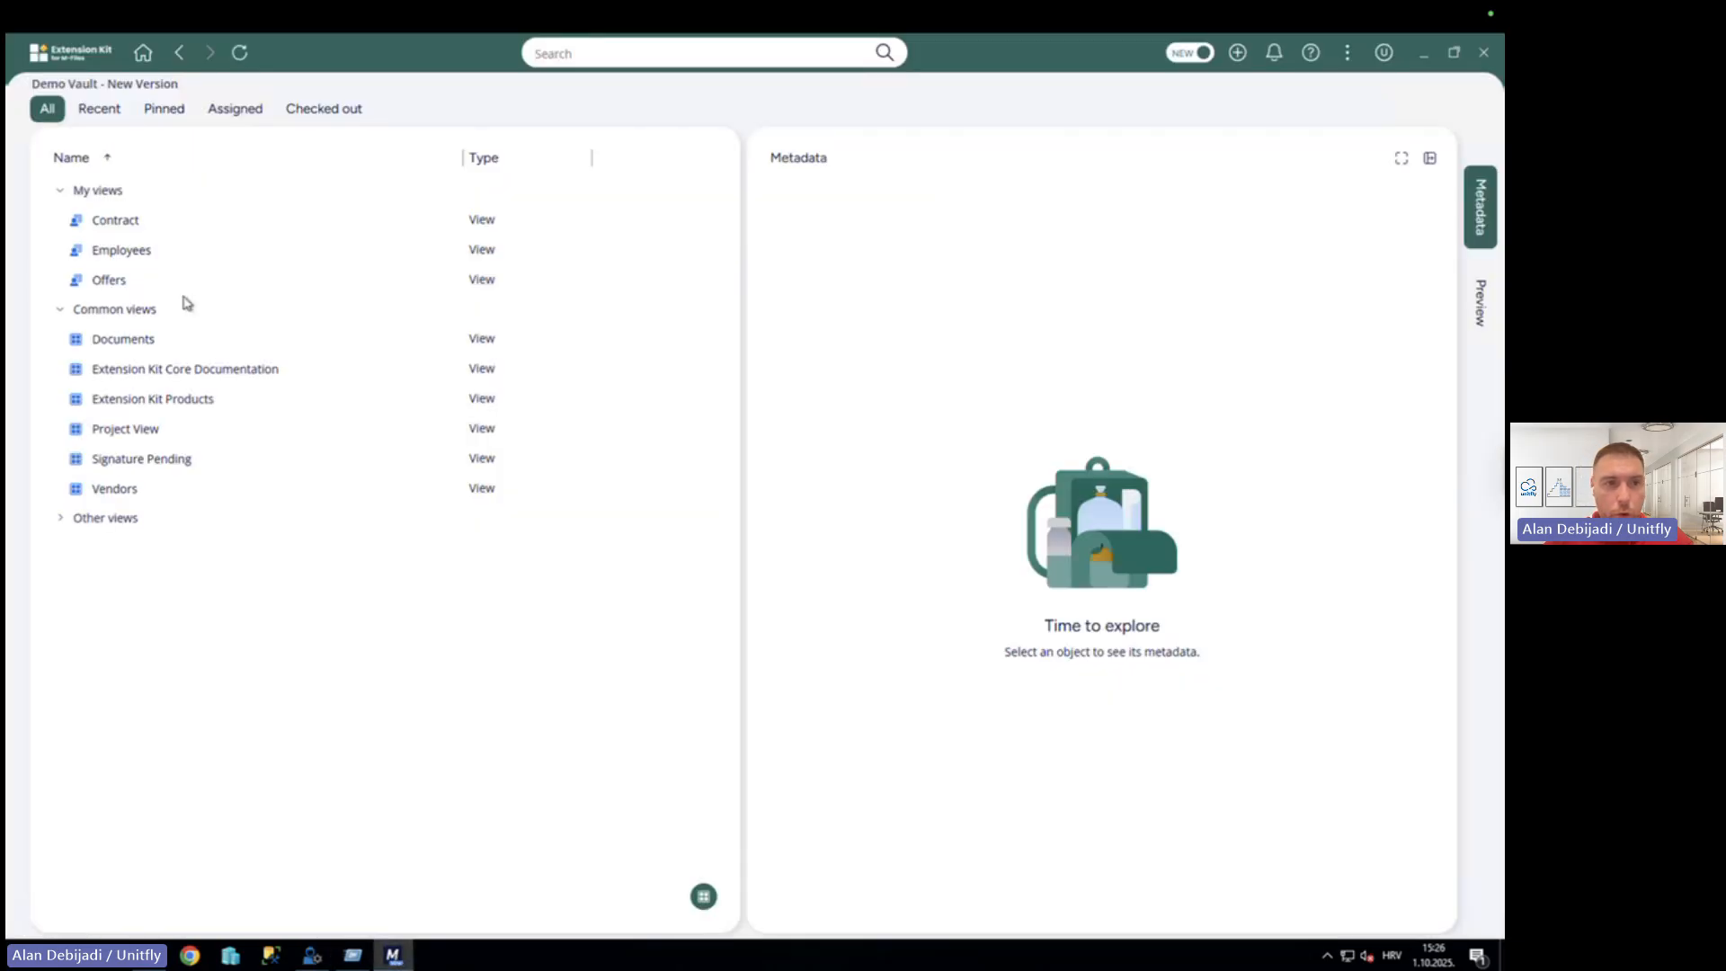
left_click(557, 56)
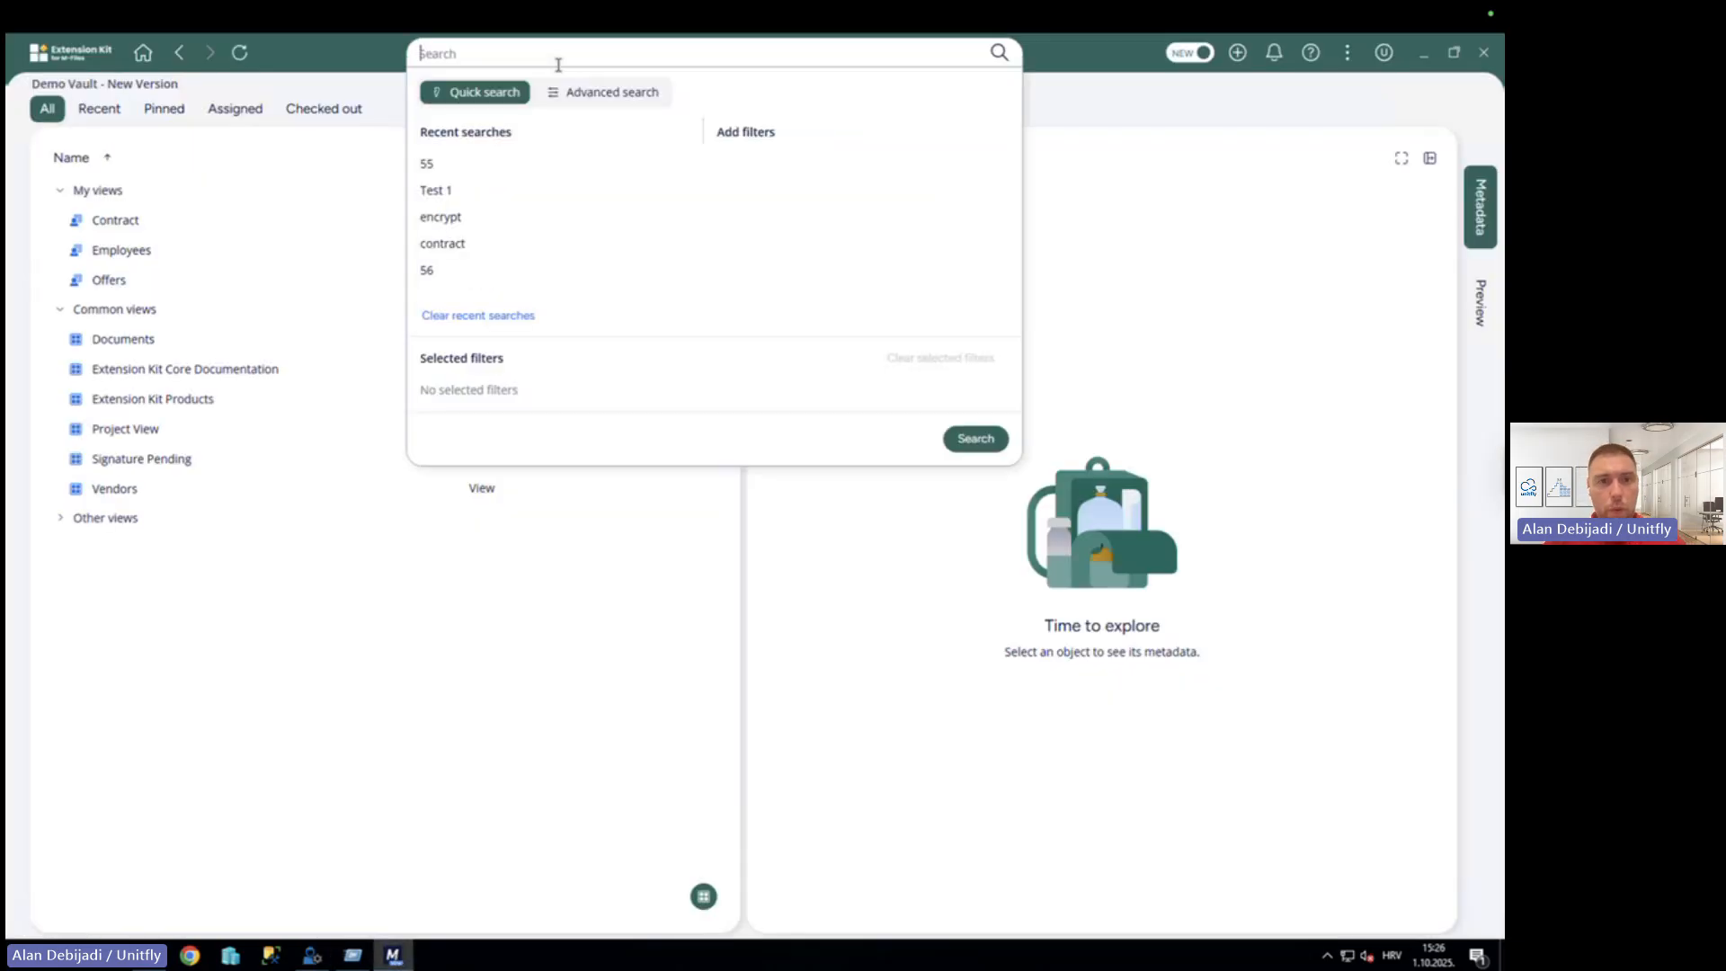
type("Test 1")
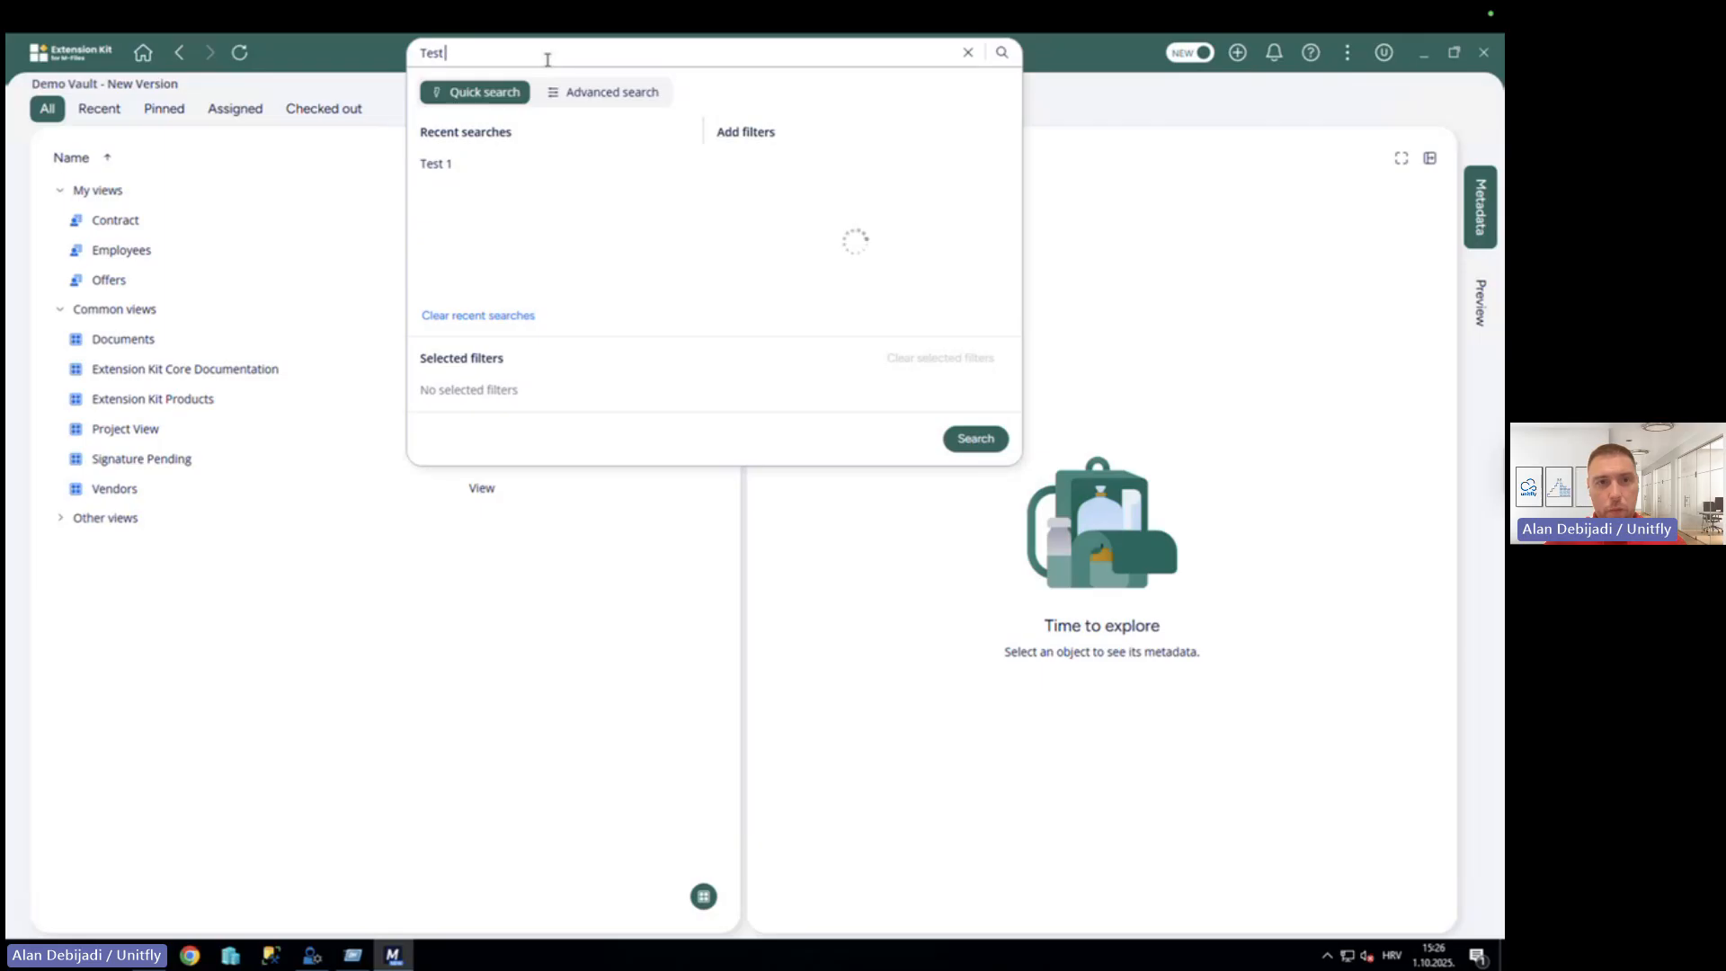
key("Return")
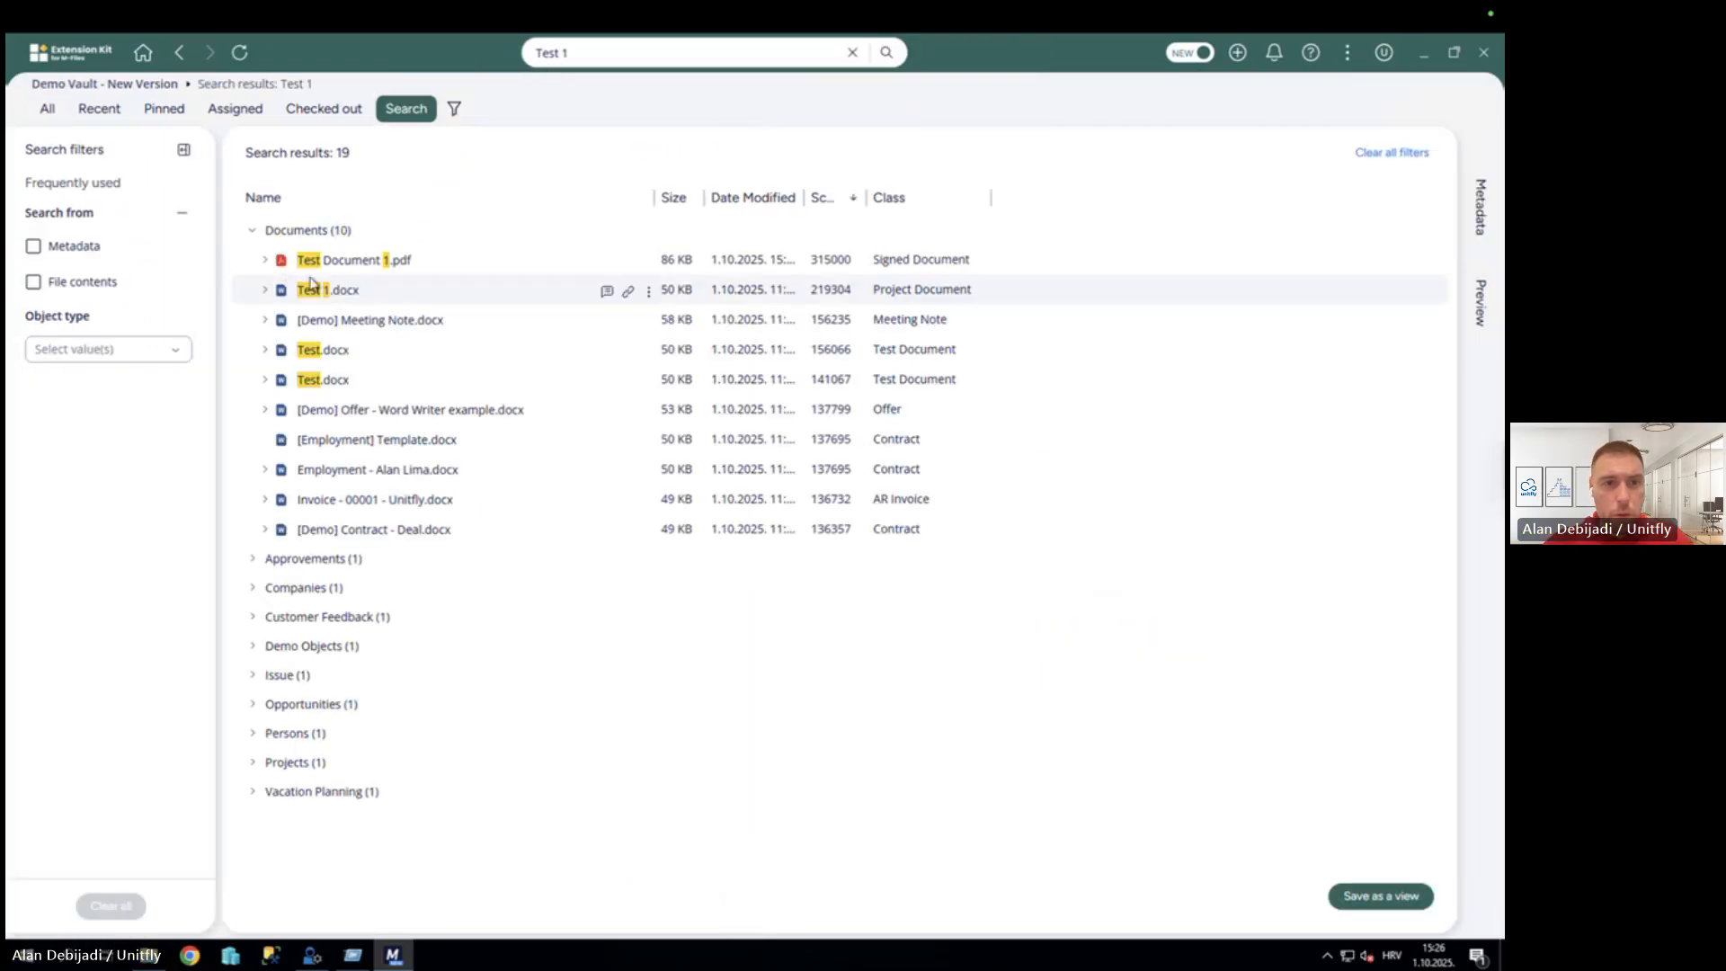
Preview Test 1.docx from the search results and examine the footer at the end of its page.
left_click(330, 297)
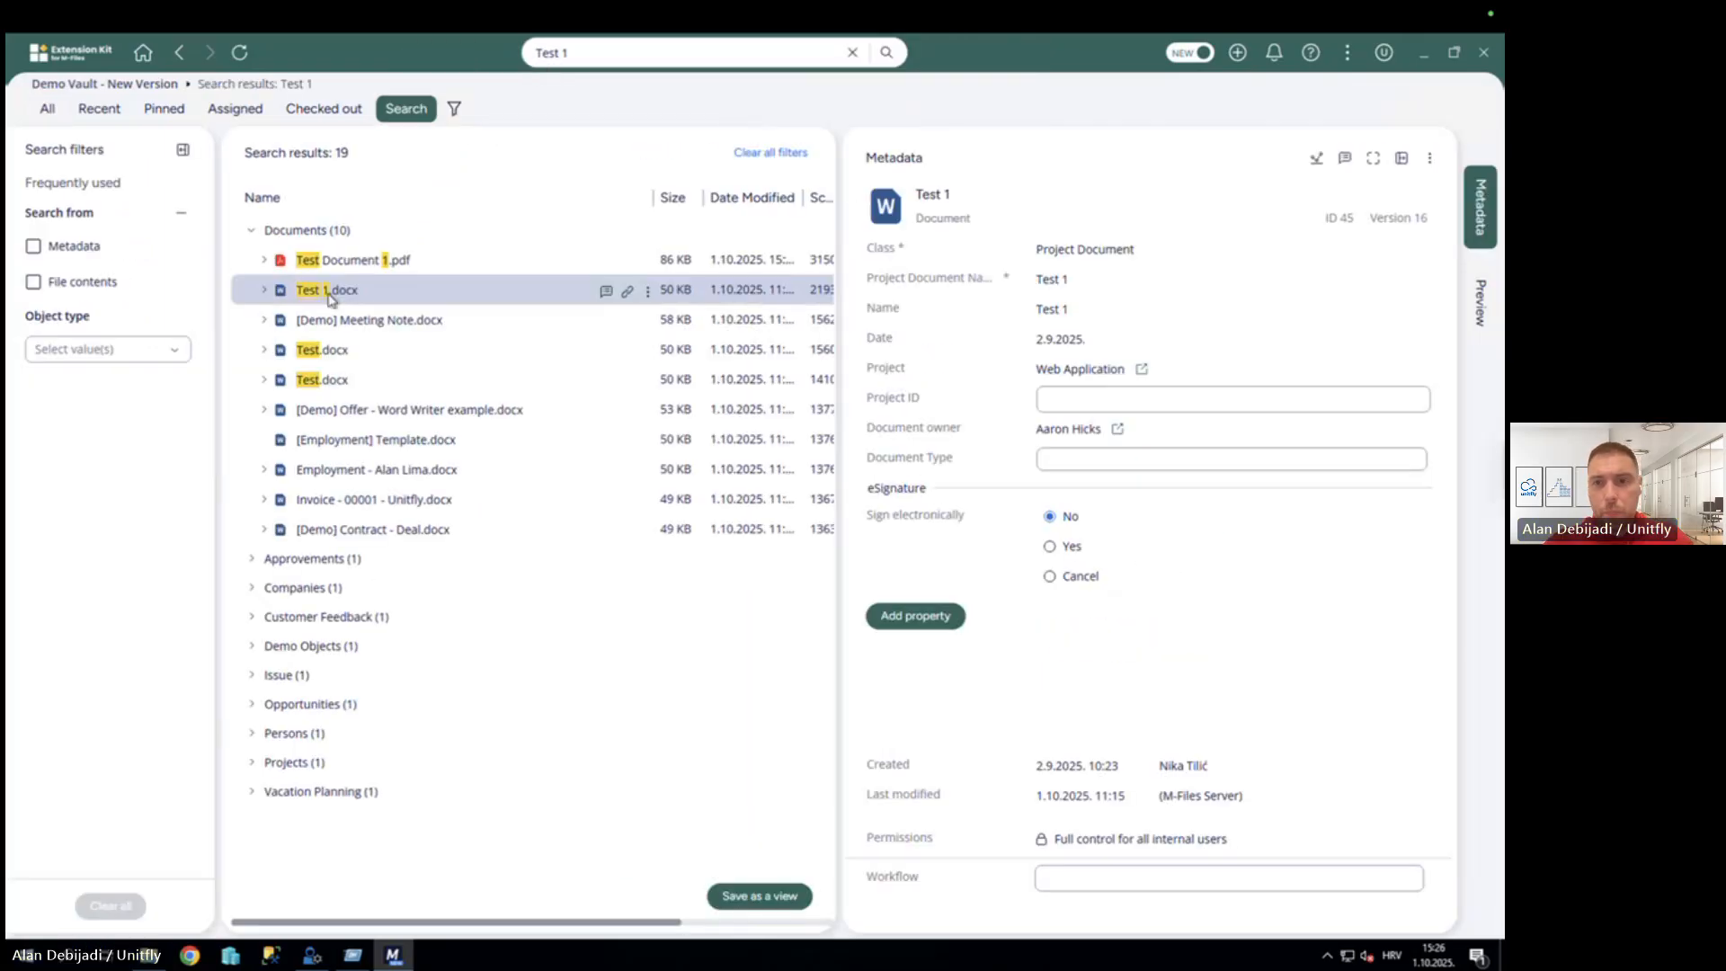
left_click(1479, 225)
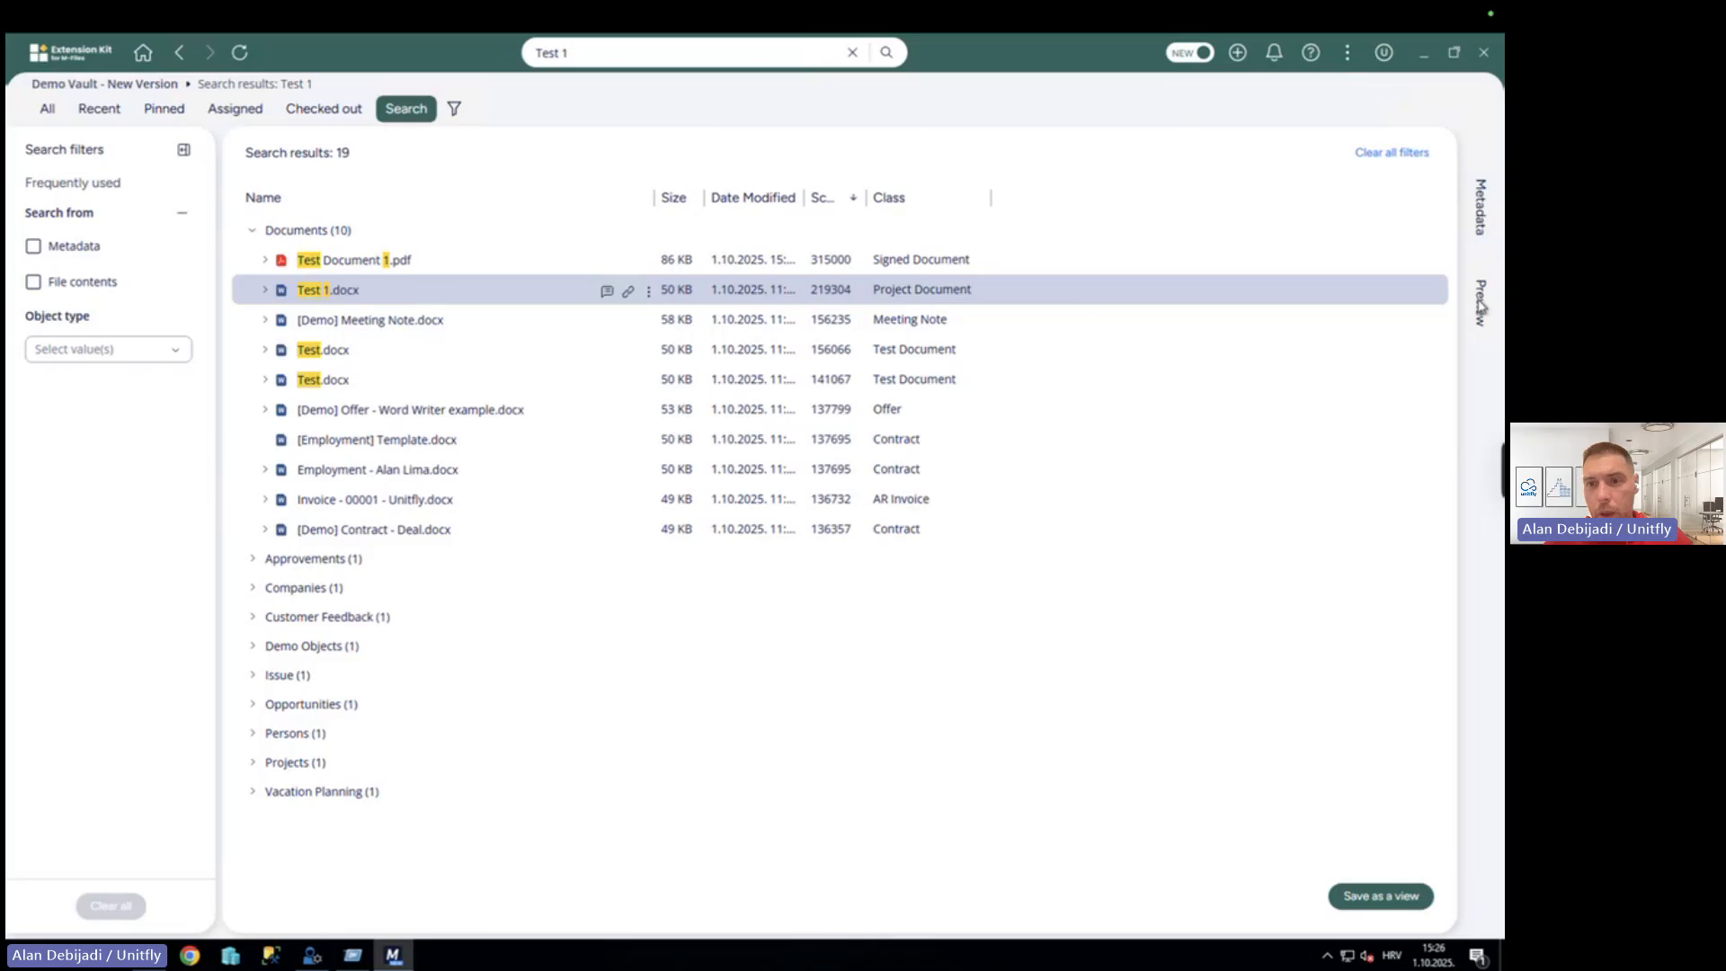
left_click(1479, 301)
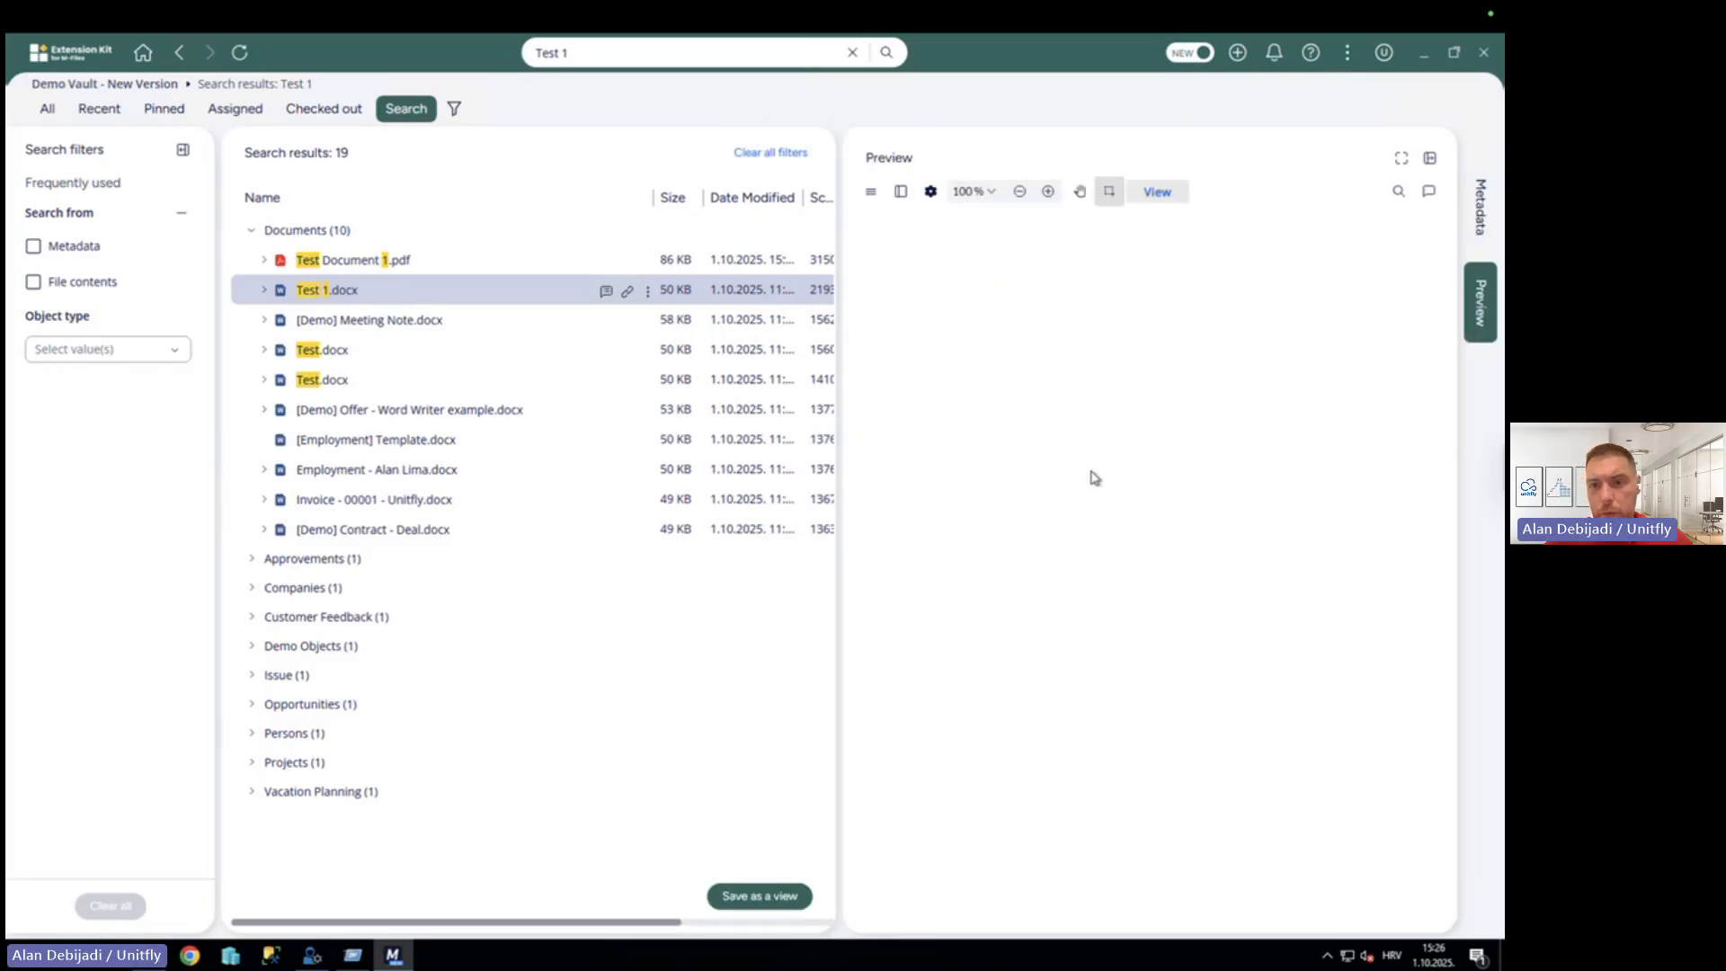
scroll(1069, 586, "down", 3)
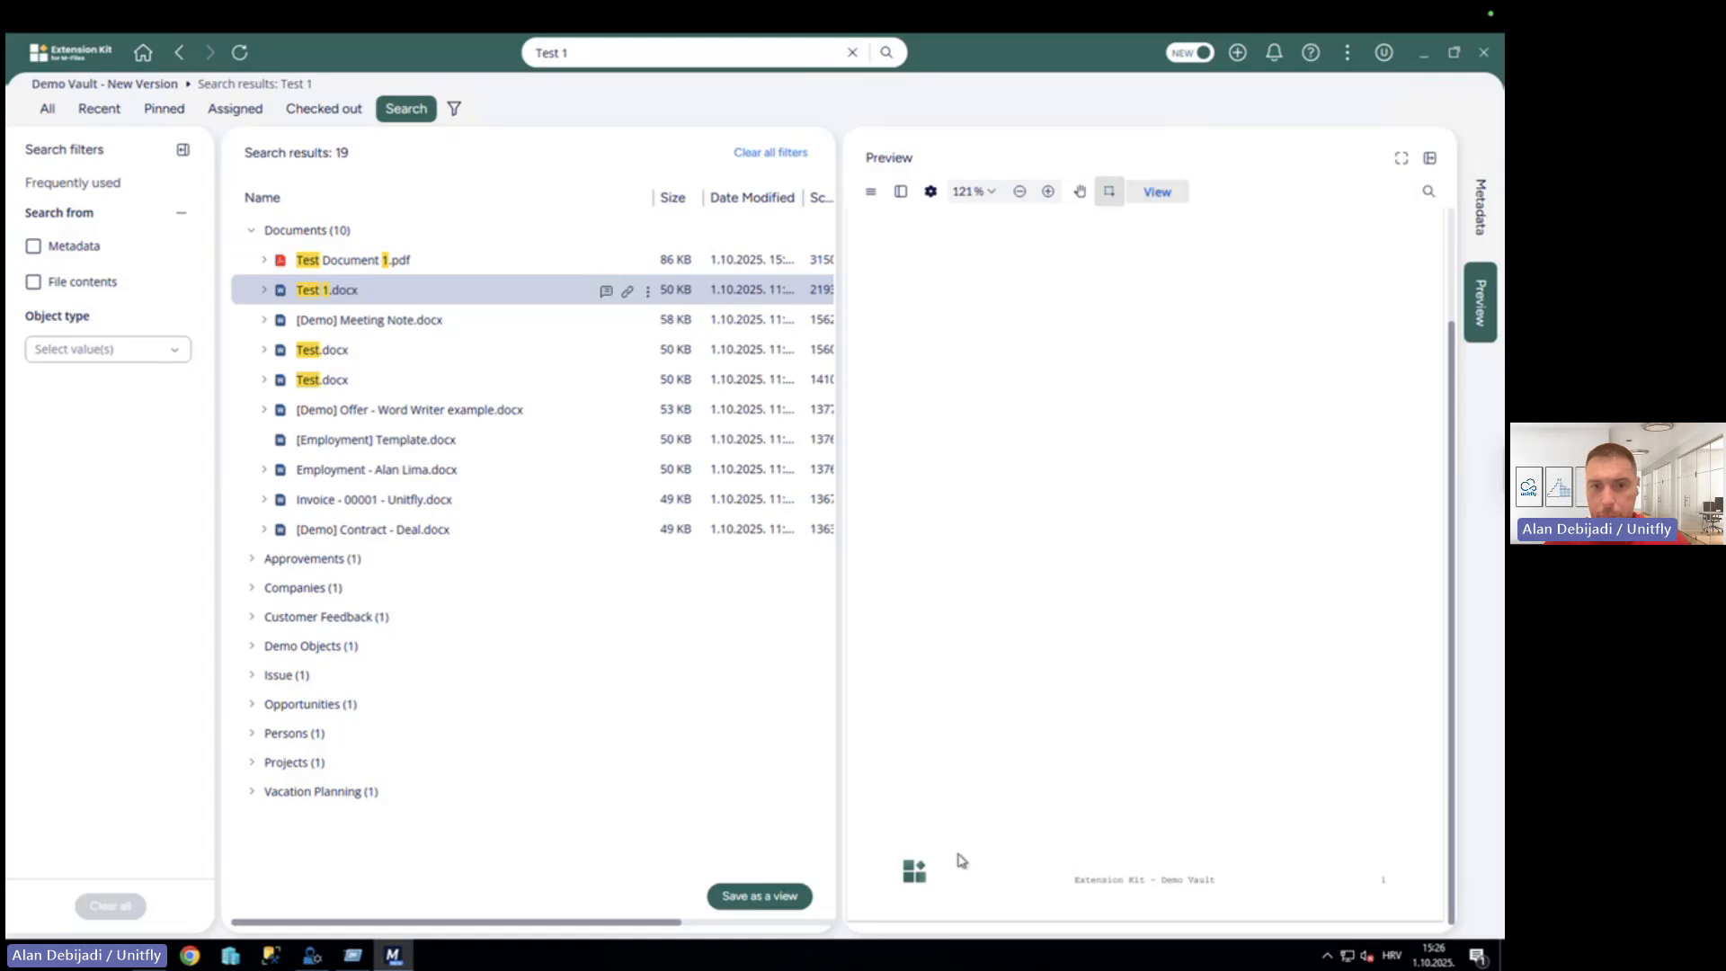
Open Test 1.docx read-only in Word, compare its footer with the footer examples on the presentation slide, and close the document.
double_click(351, 304)
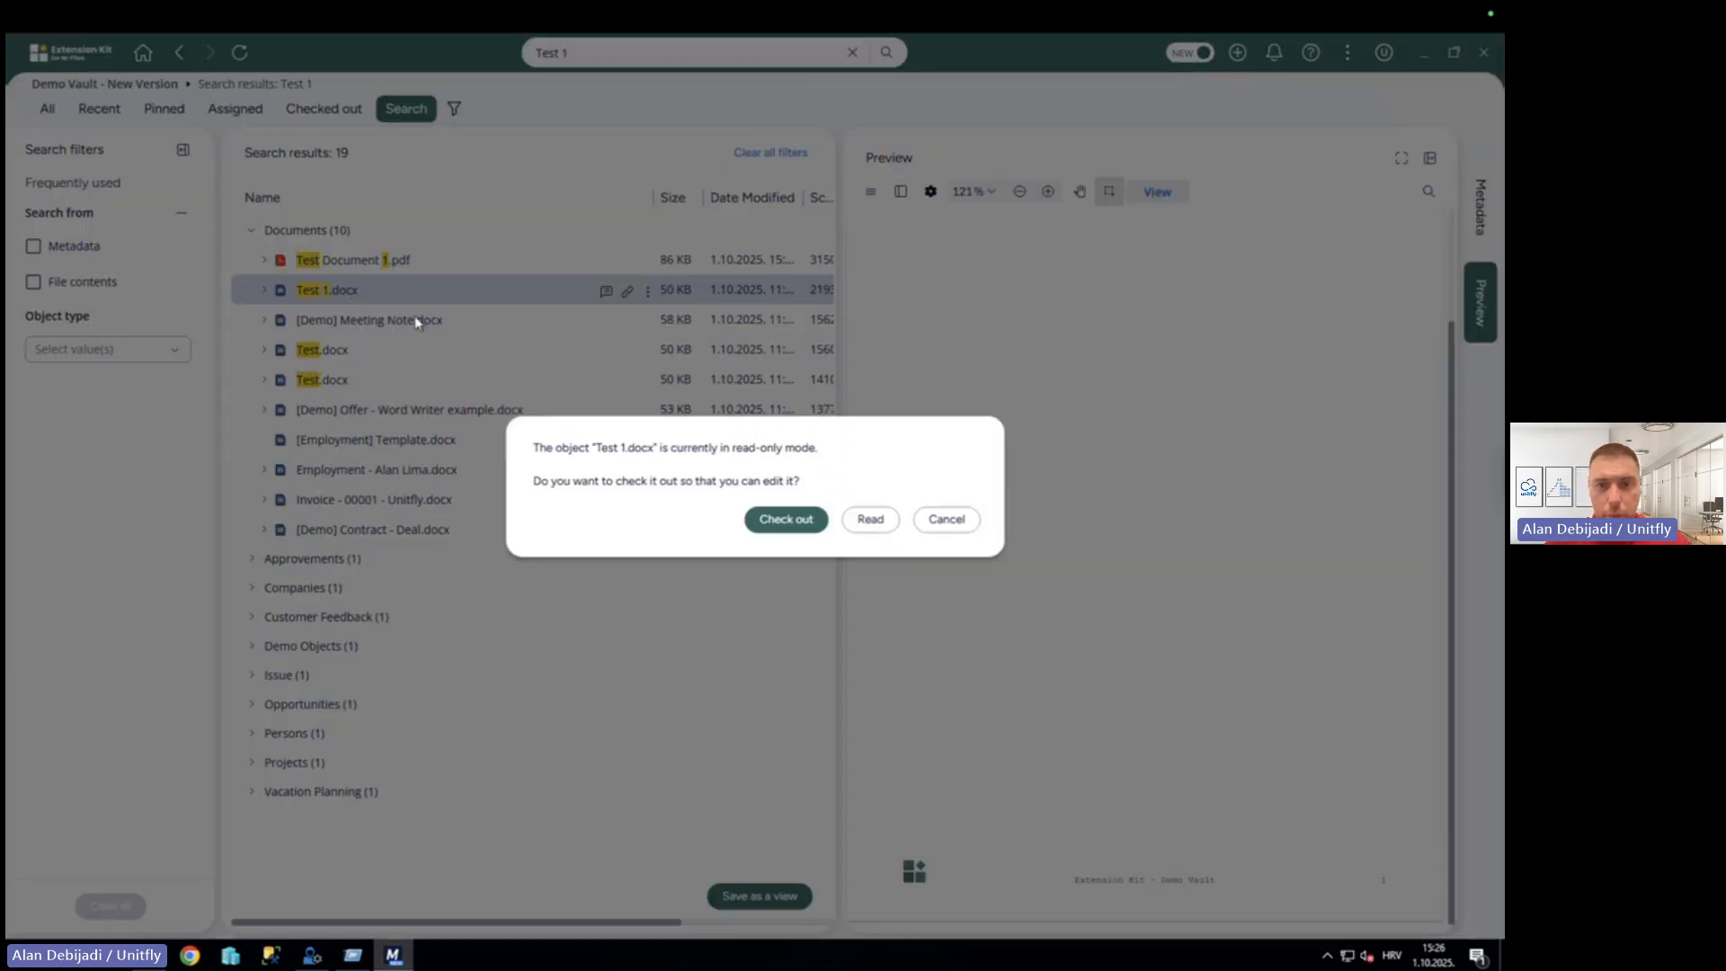
left_click(865, 517)
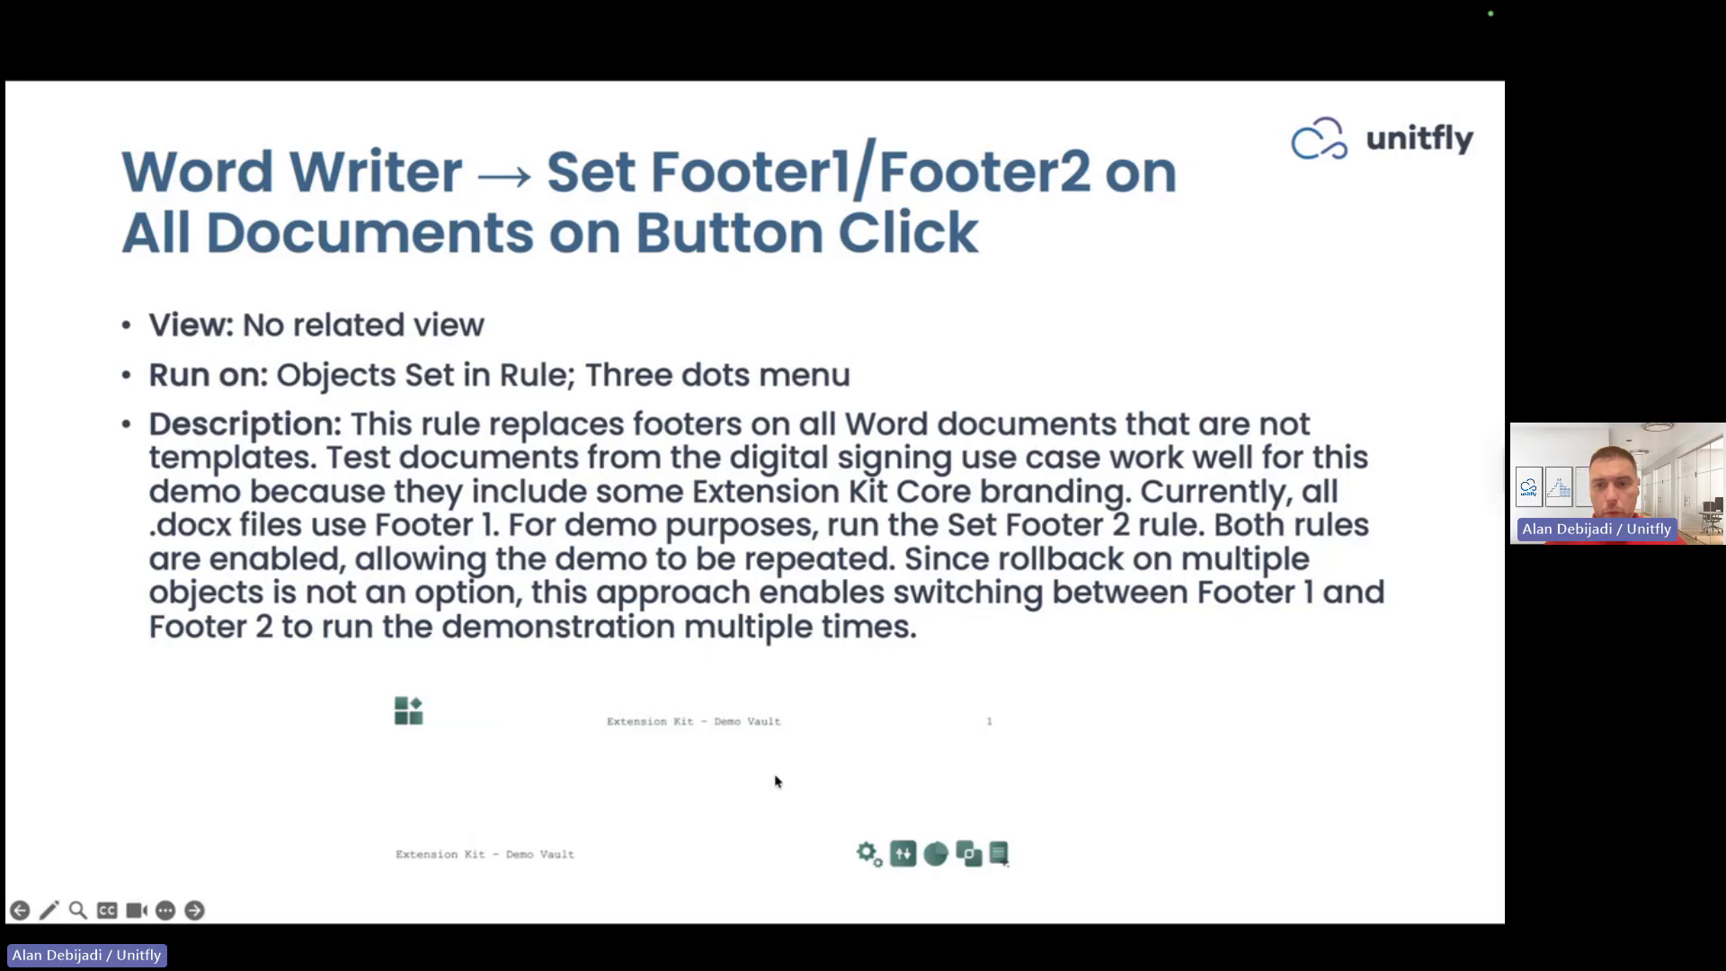
key("ctrl+Right")
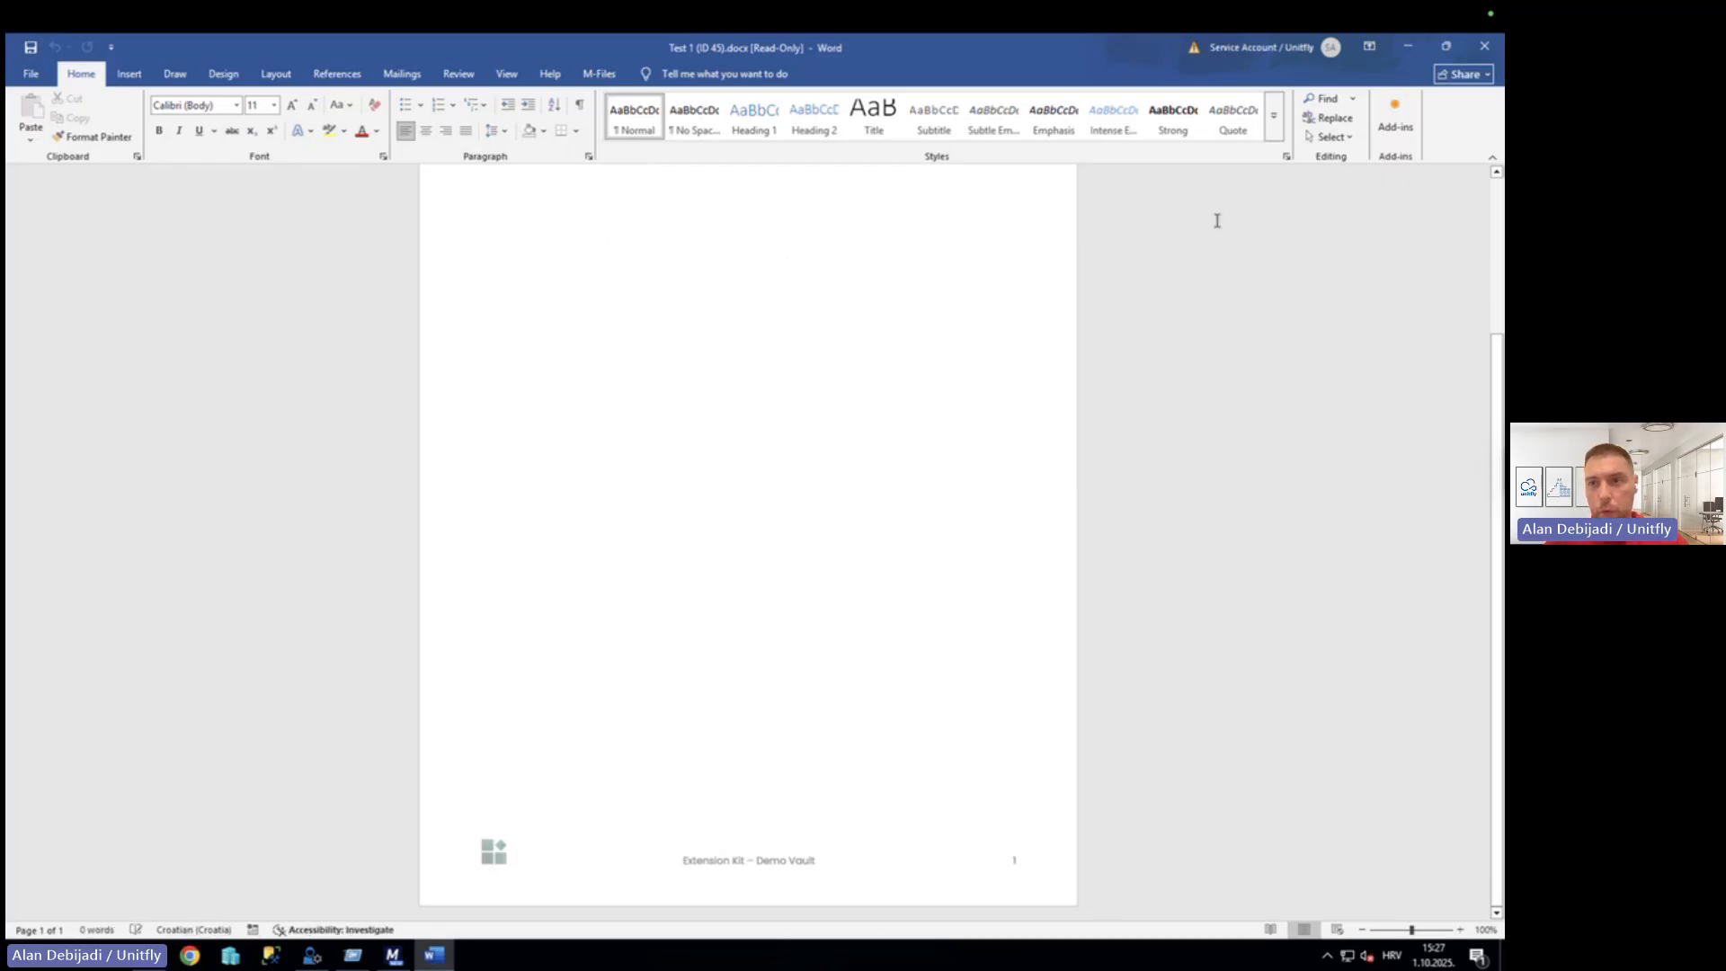
left_click(1486, 48)
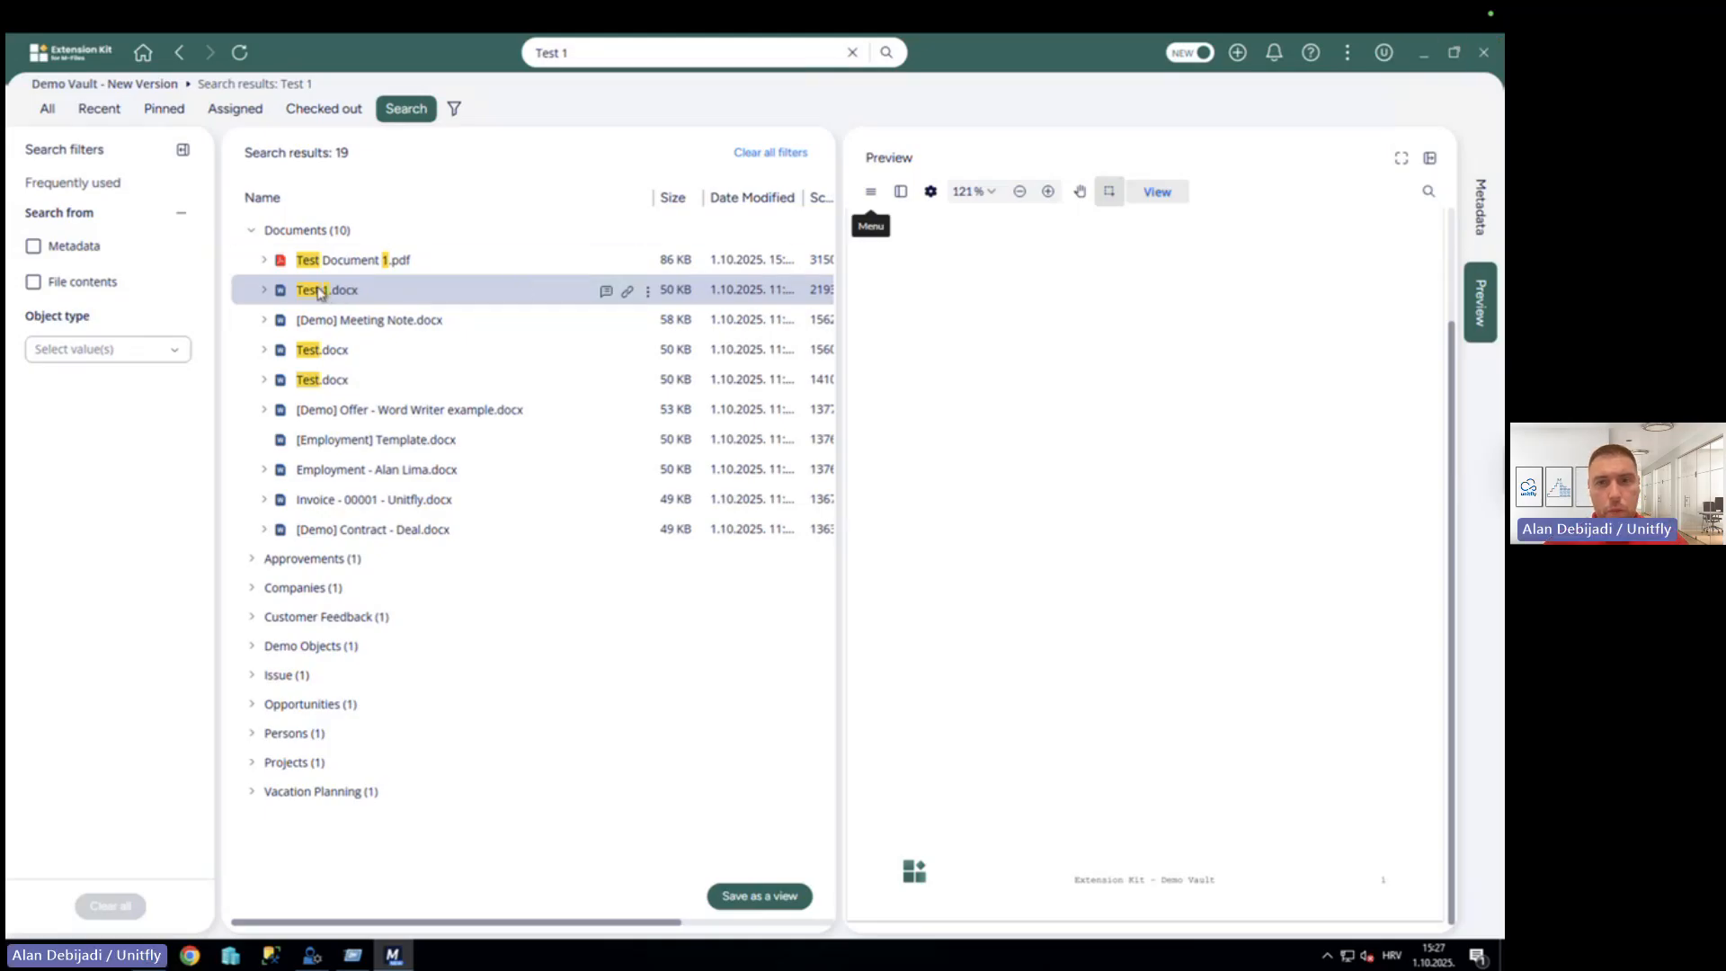
Run the Set Footer2 action on all Word documents and accept the footer replacement.
left_click(1349, 54)
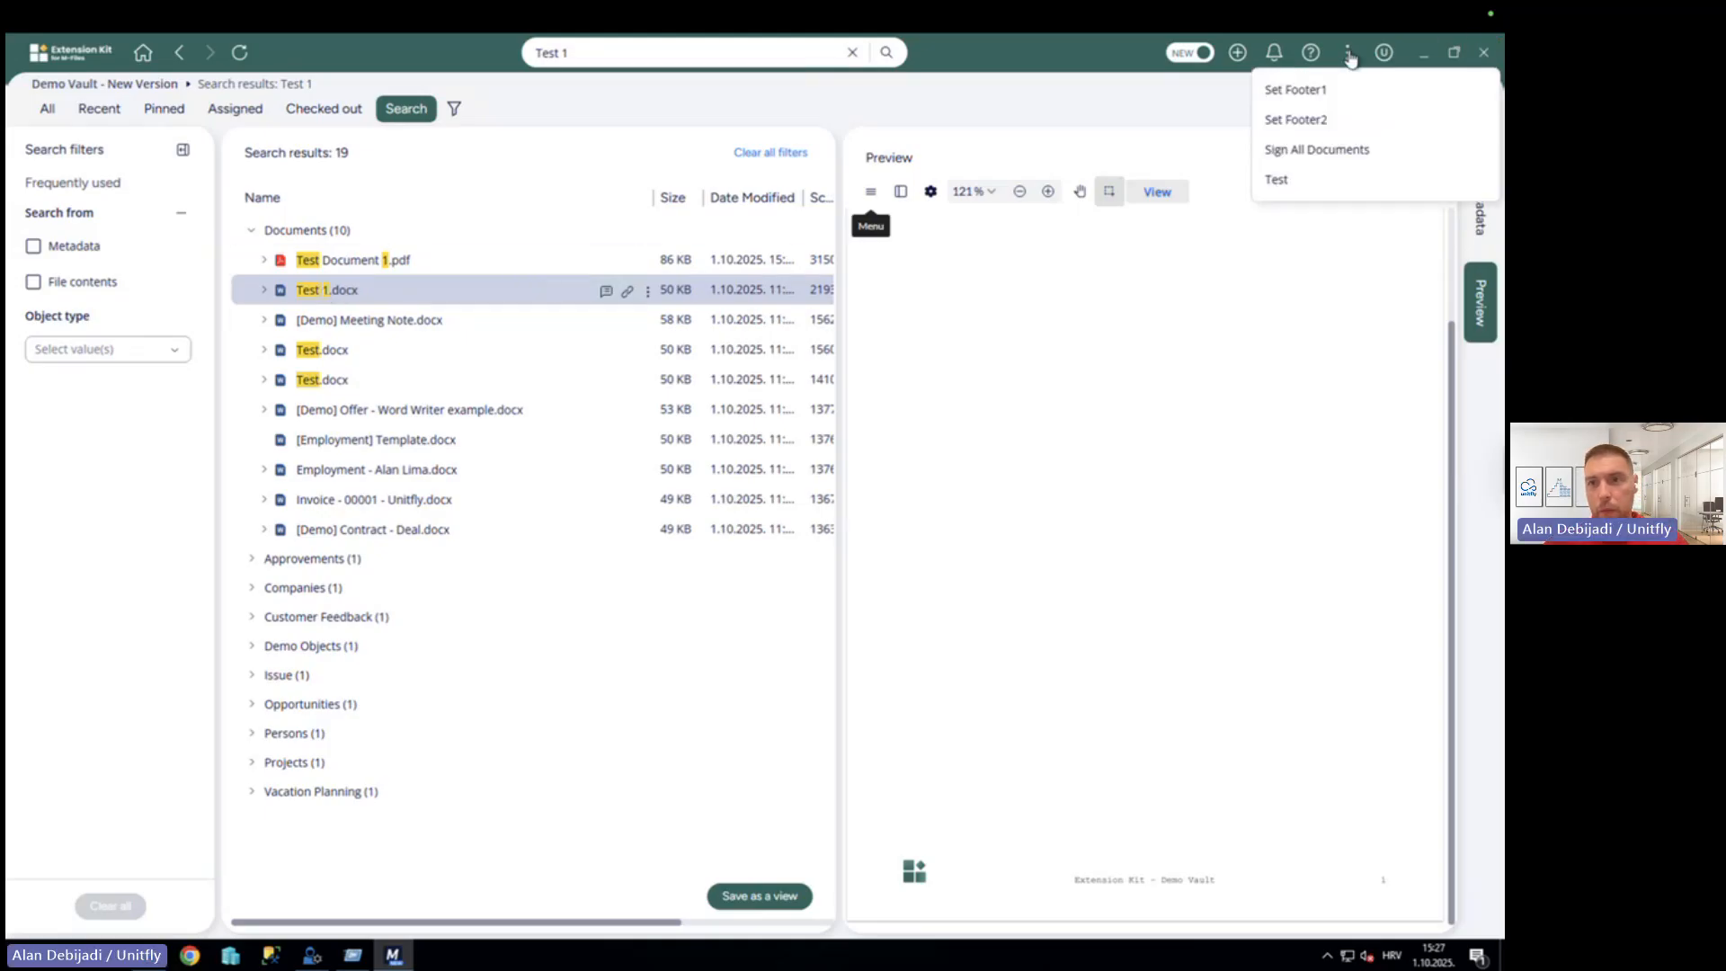
left_click(1329, 126)
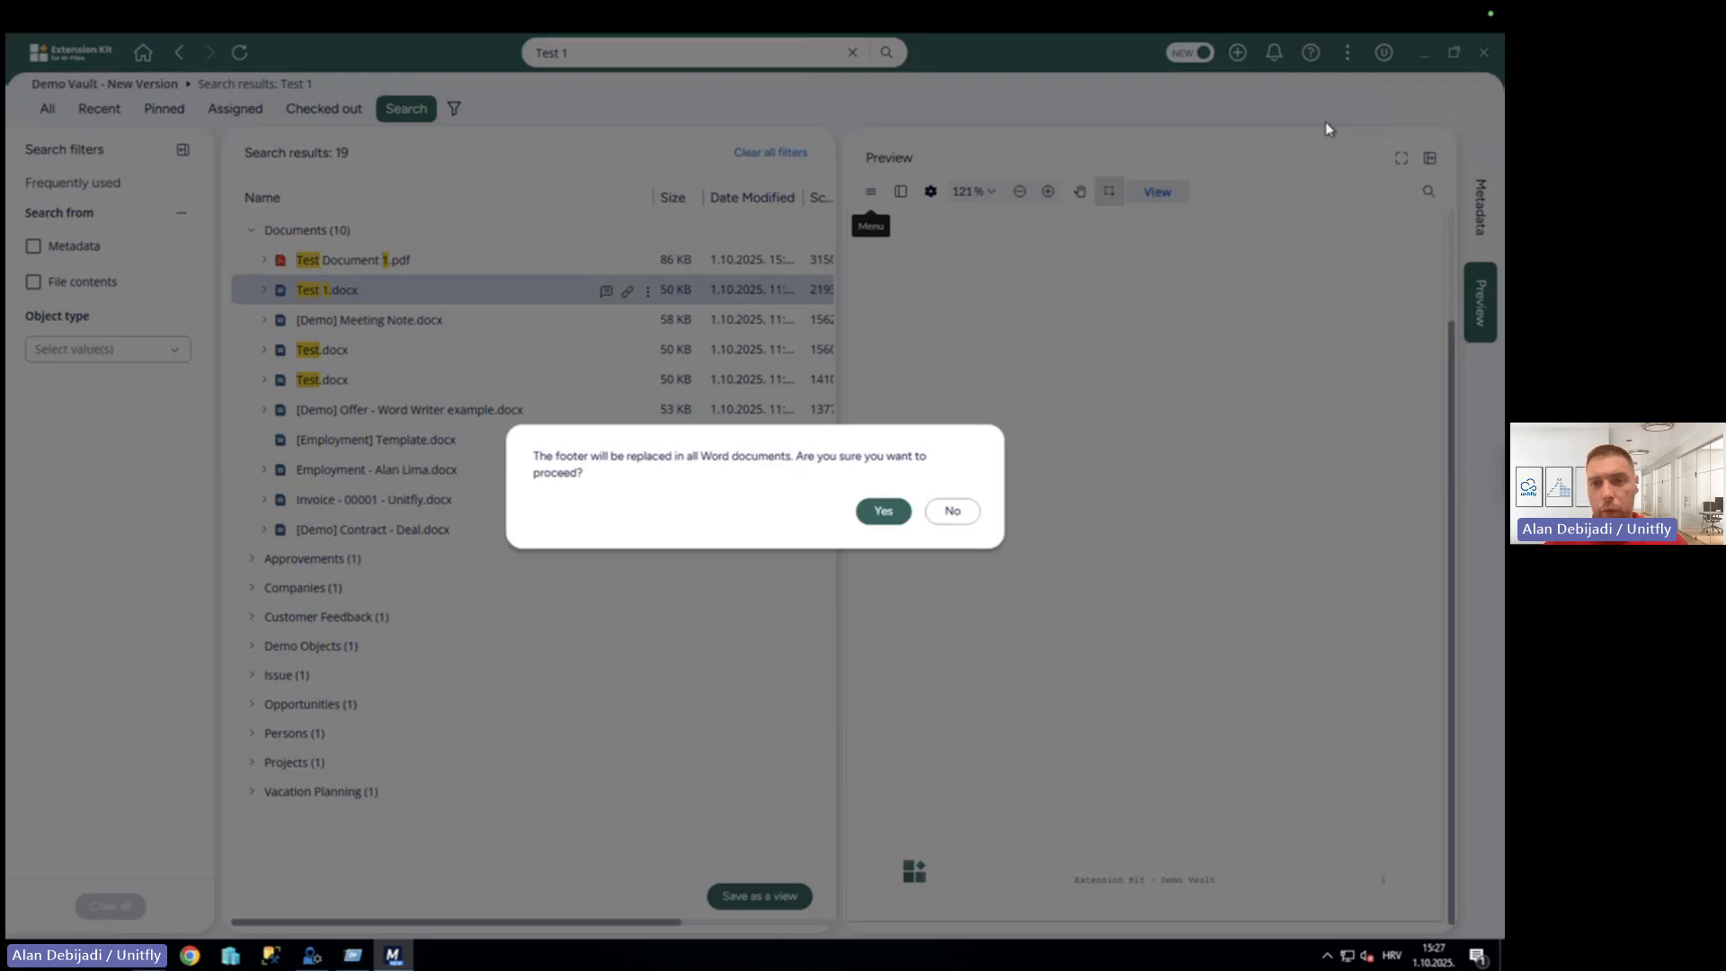
left_click(884, 510)
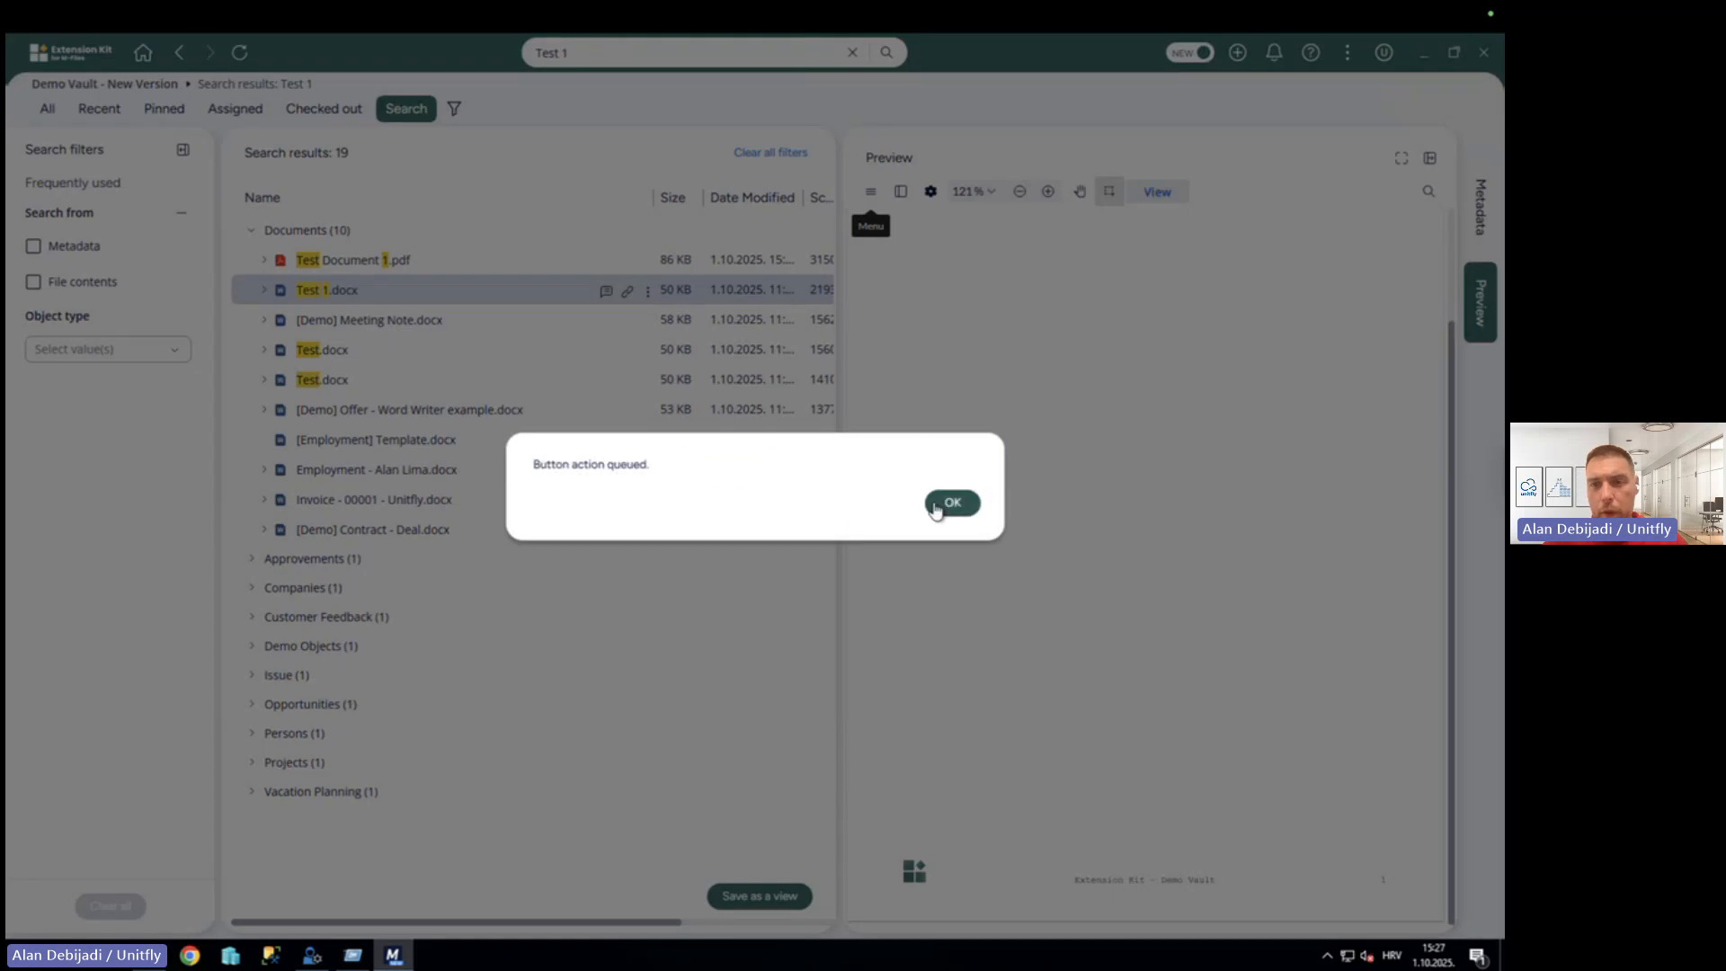
left_click(951, 503)
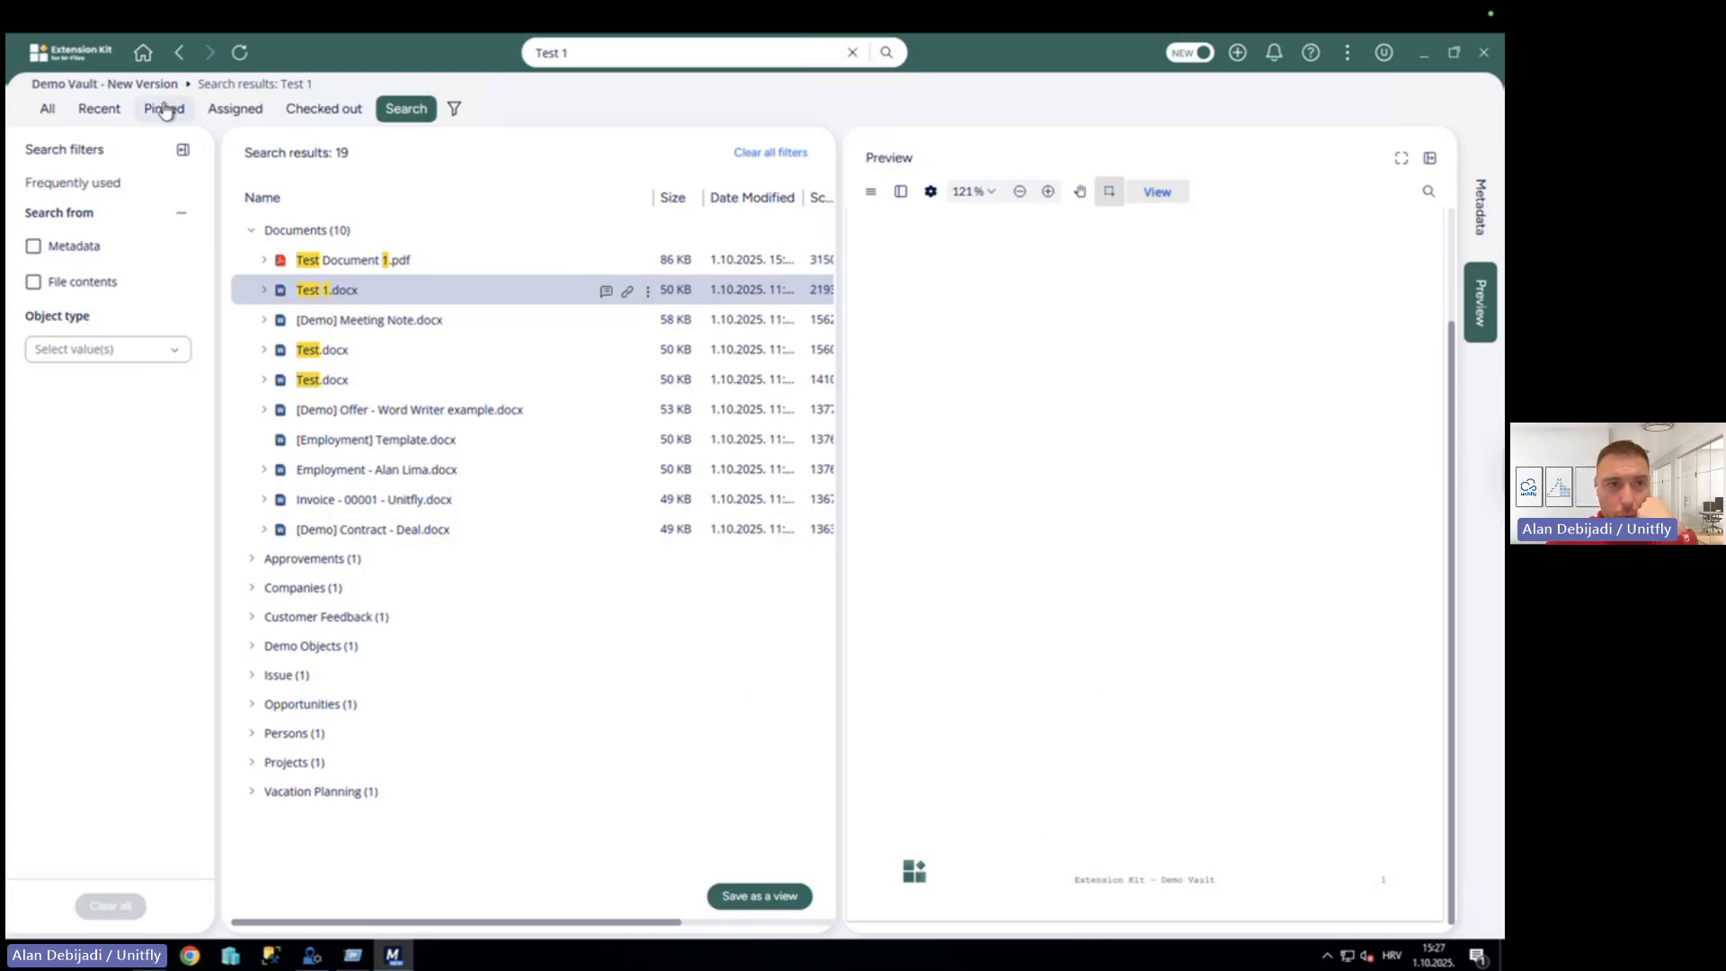
Show the recently accessed objects, preview Test 1.docx to check its footer, and reload the list to look for the updated file.
left_click(98, 109)
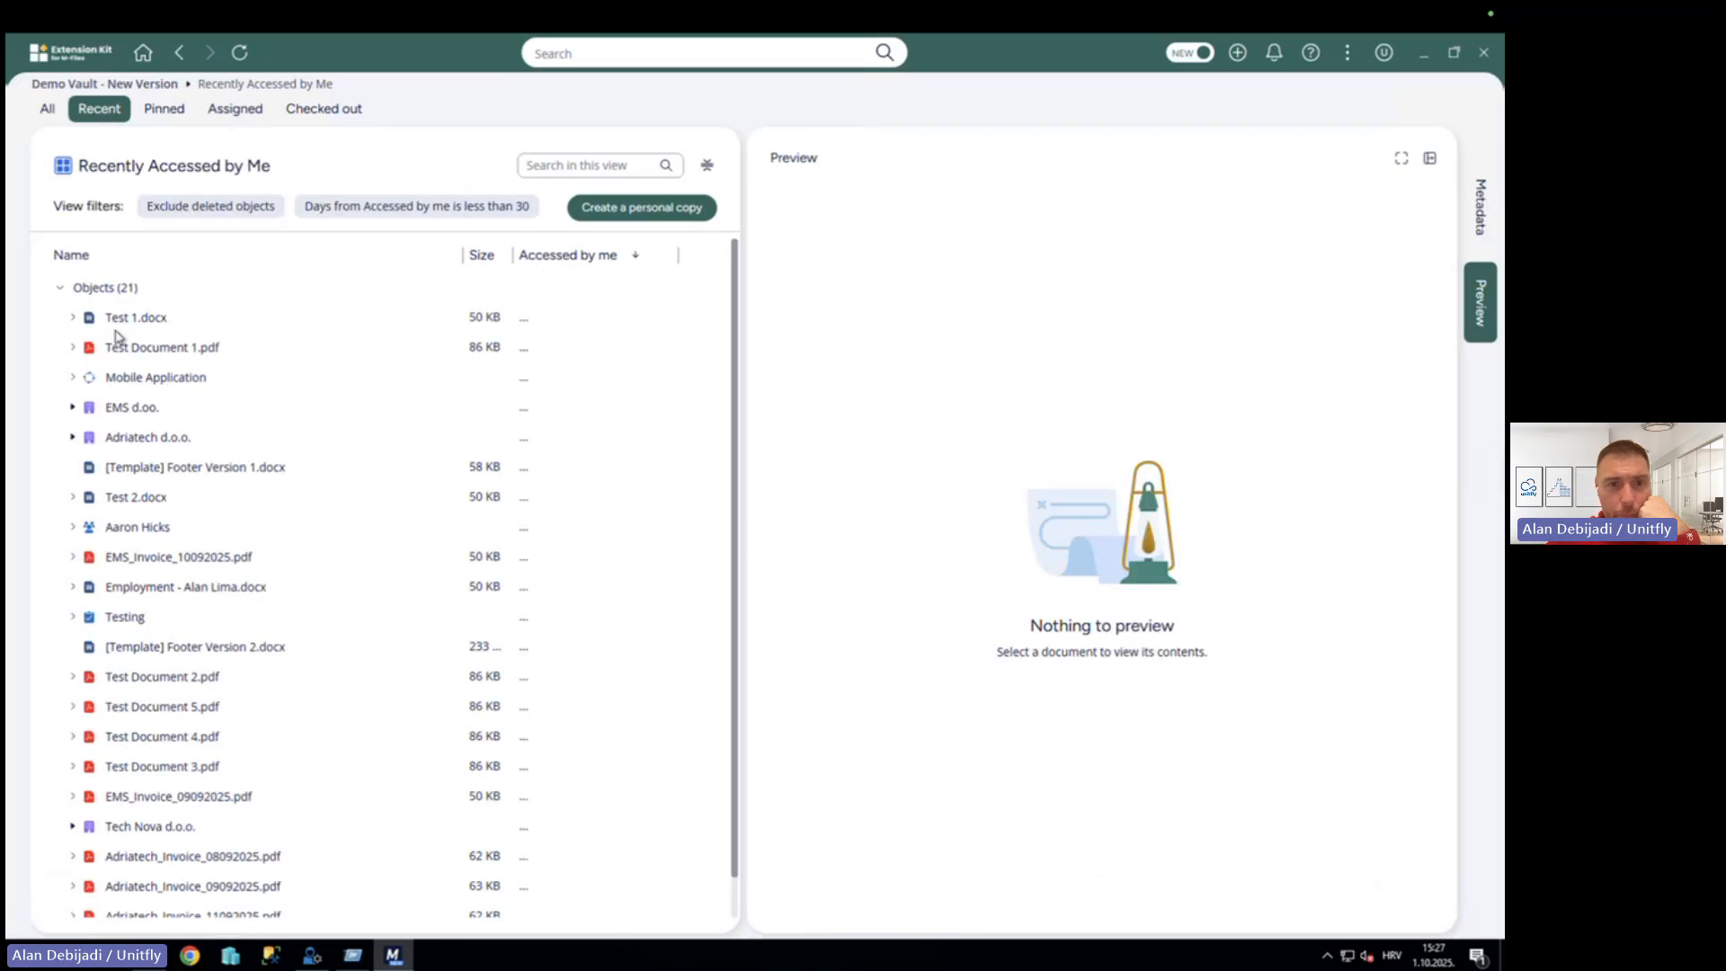
left_click(133, 322)
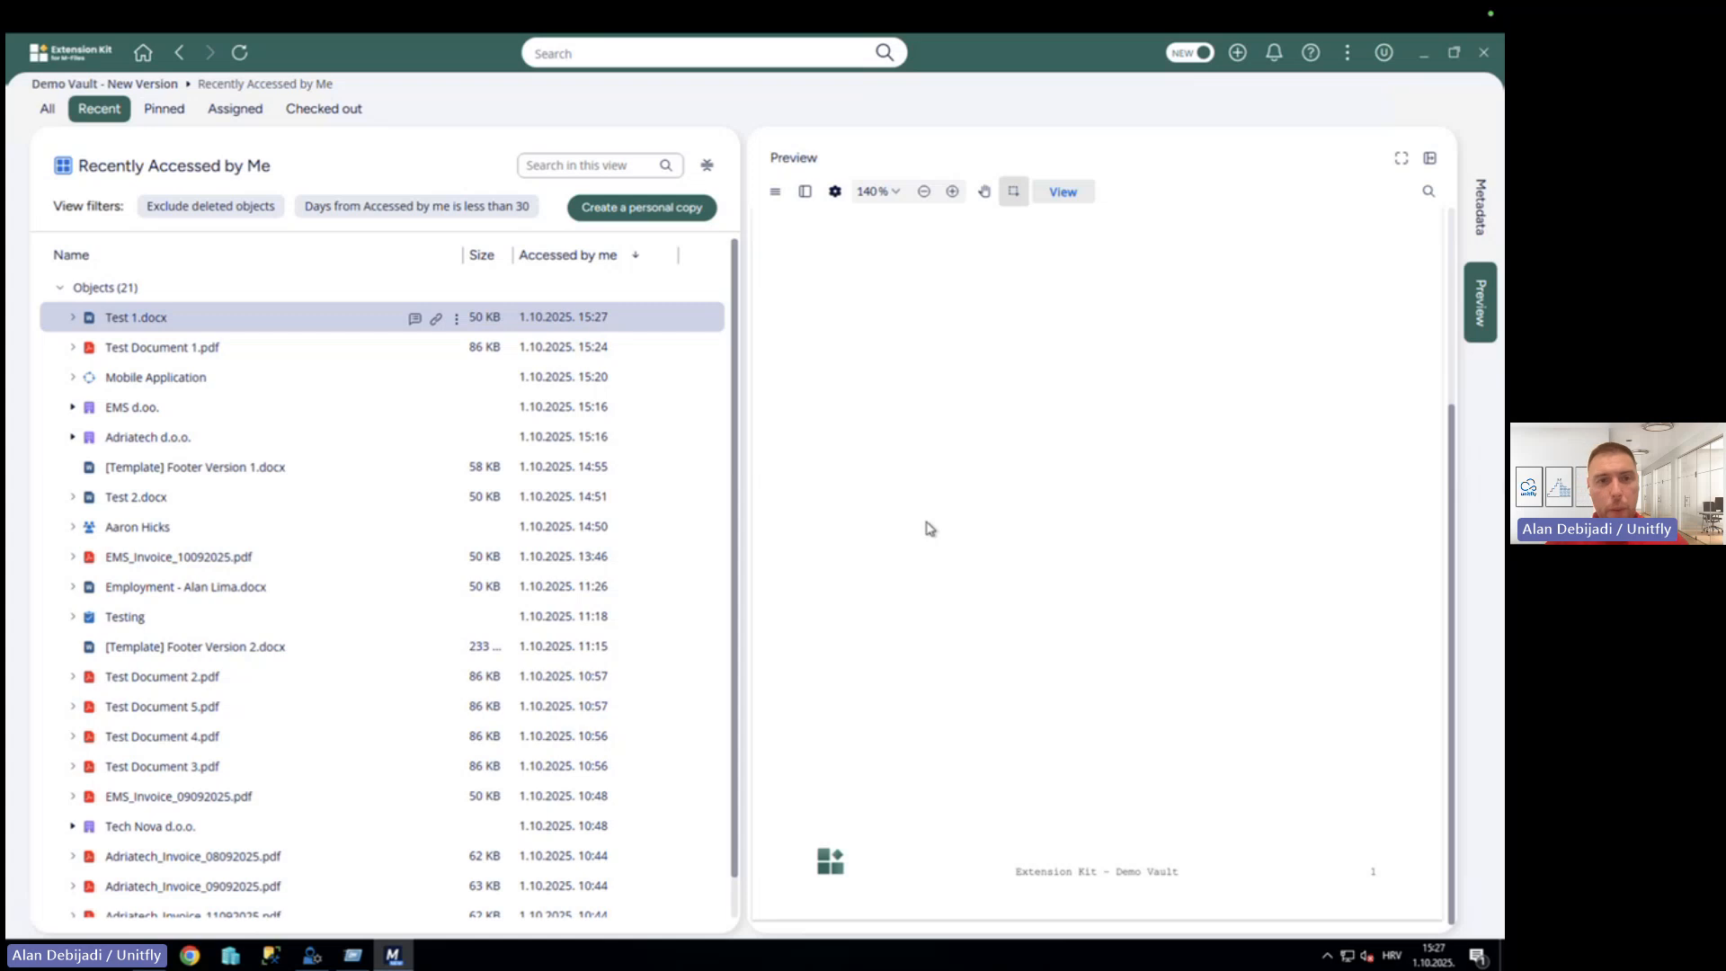
left_click(99, 112)
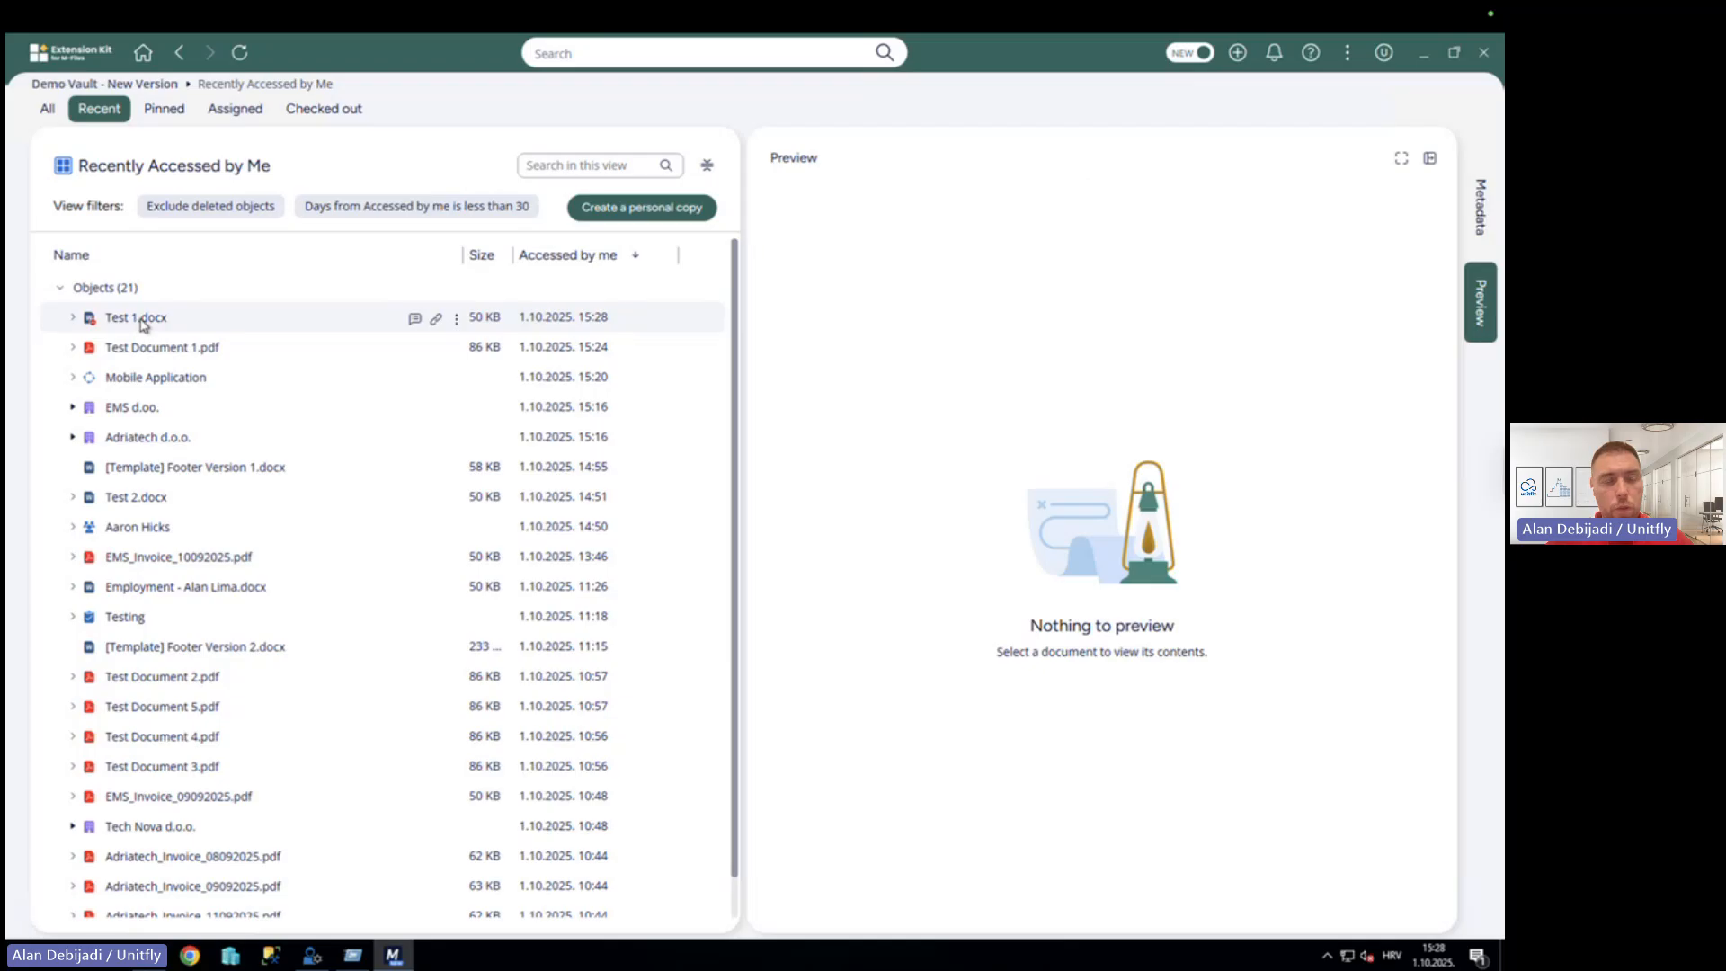
left_click(104, 119)
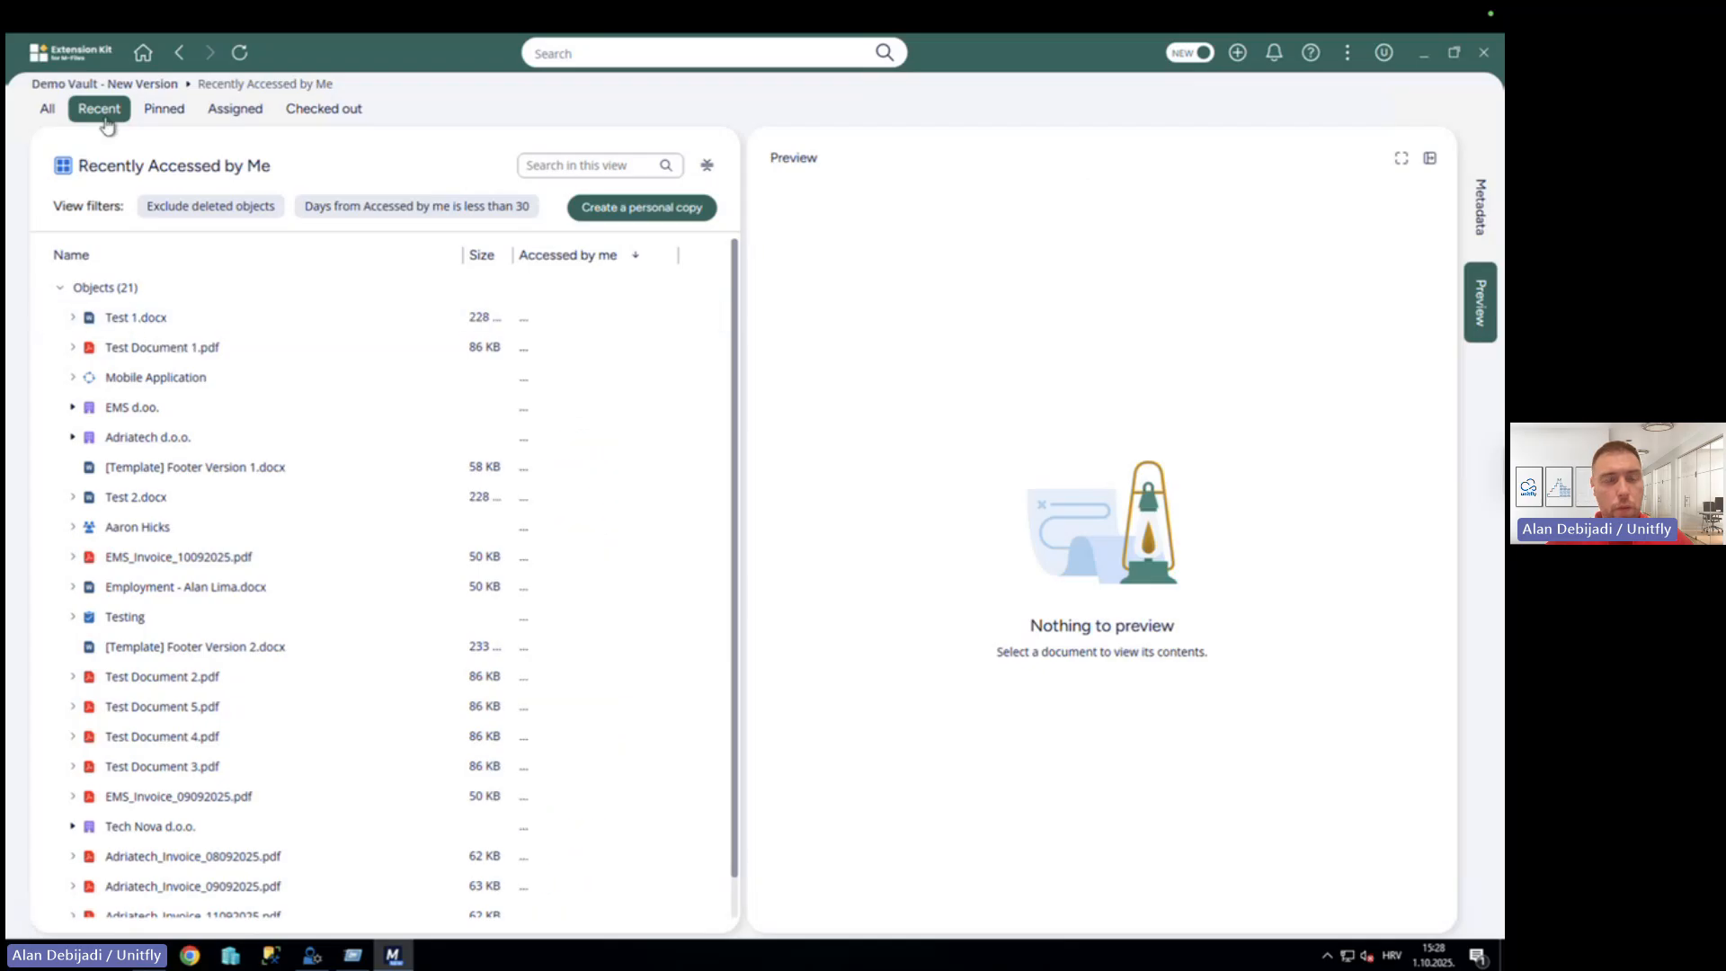
Open the updated Test 1.docx read-only in Word to inspect the replaced footer, and close it.
left_click(136, 320)
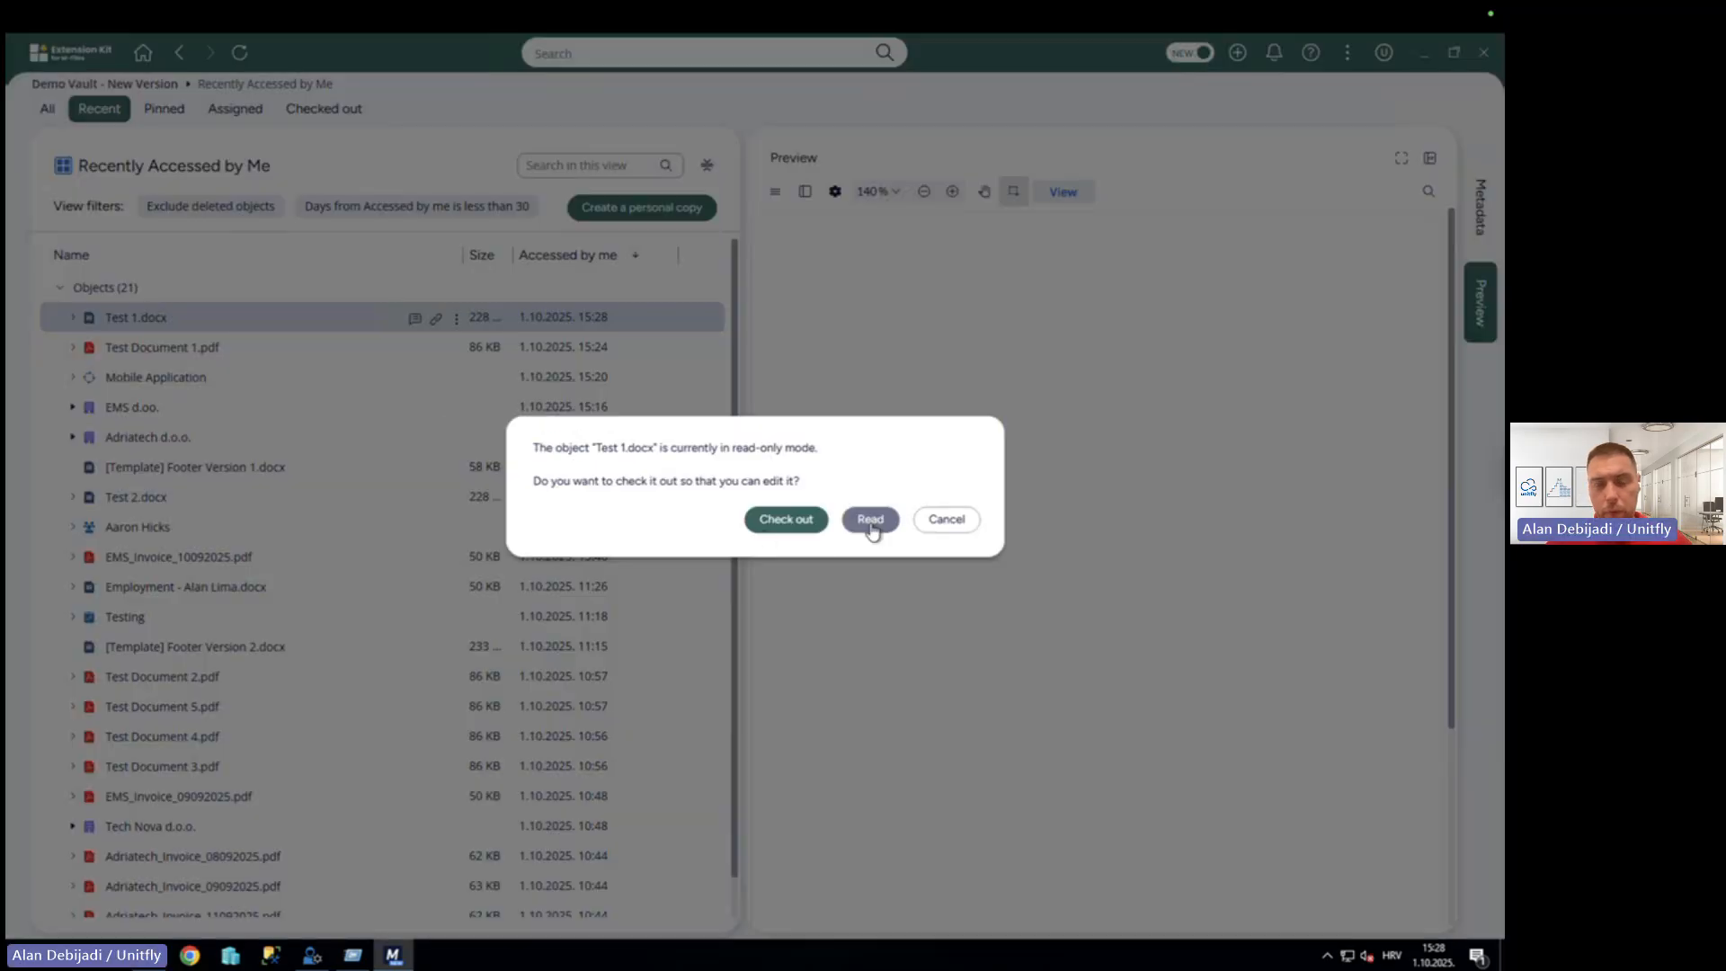
left_click(871, 524)
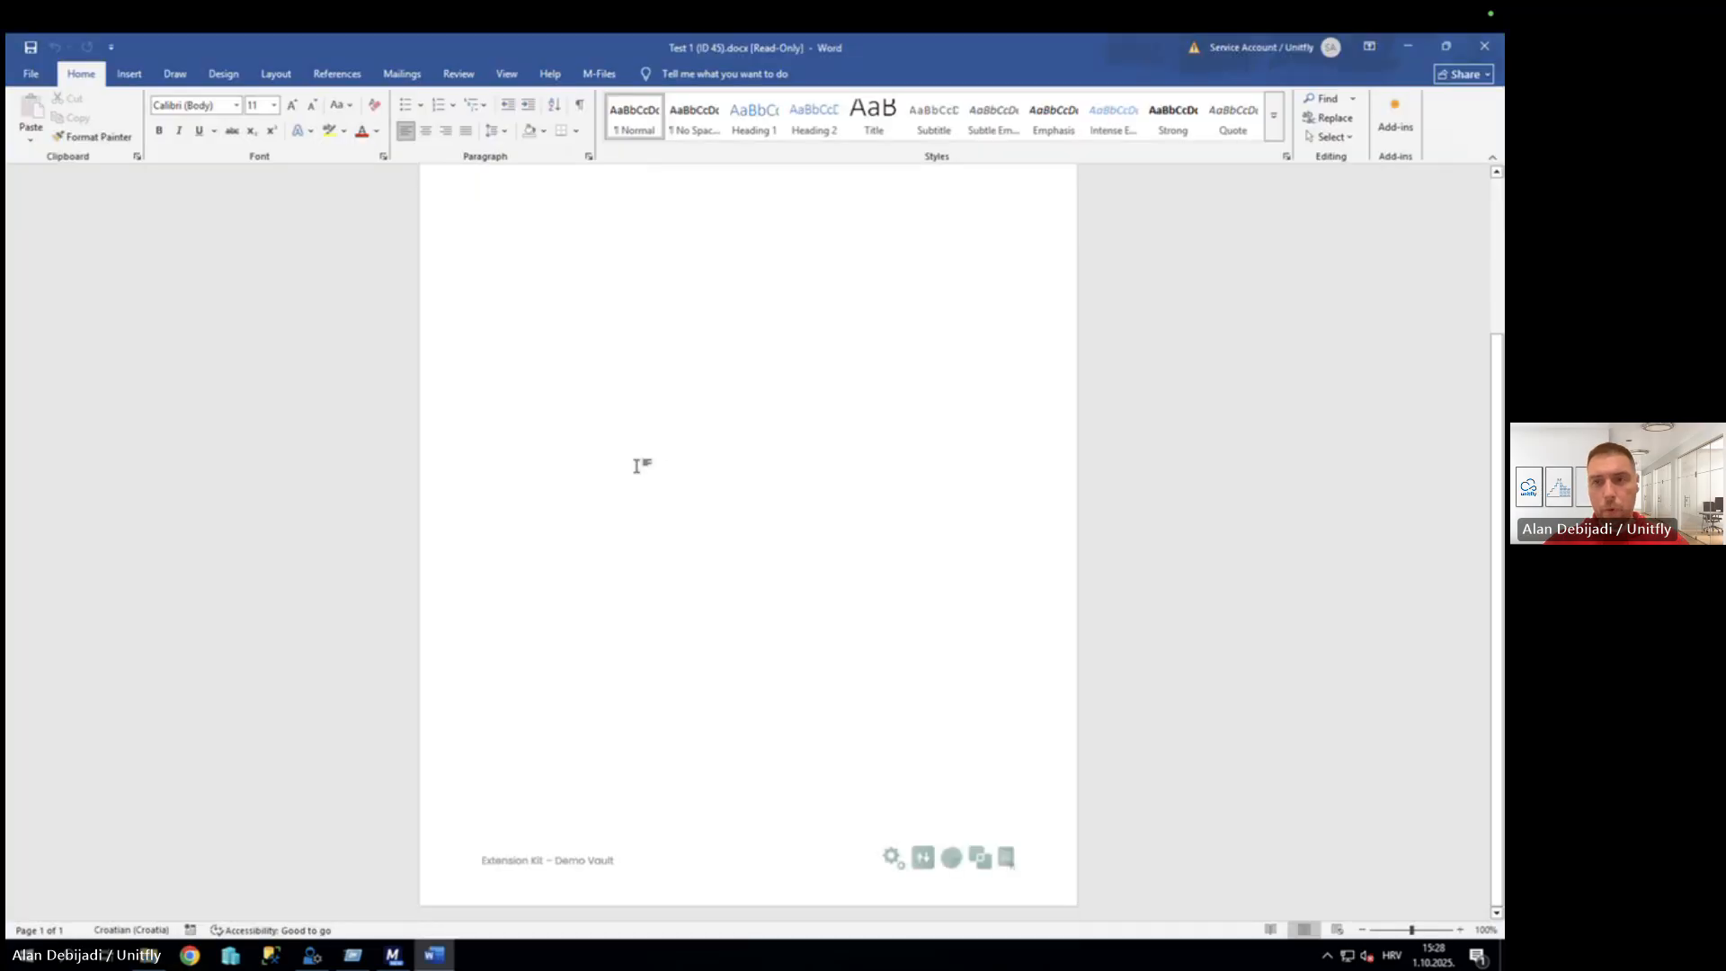
left_click(1485, 50)
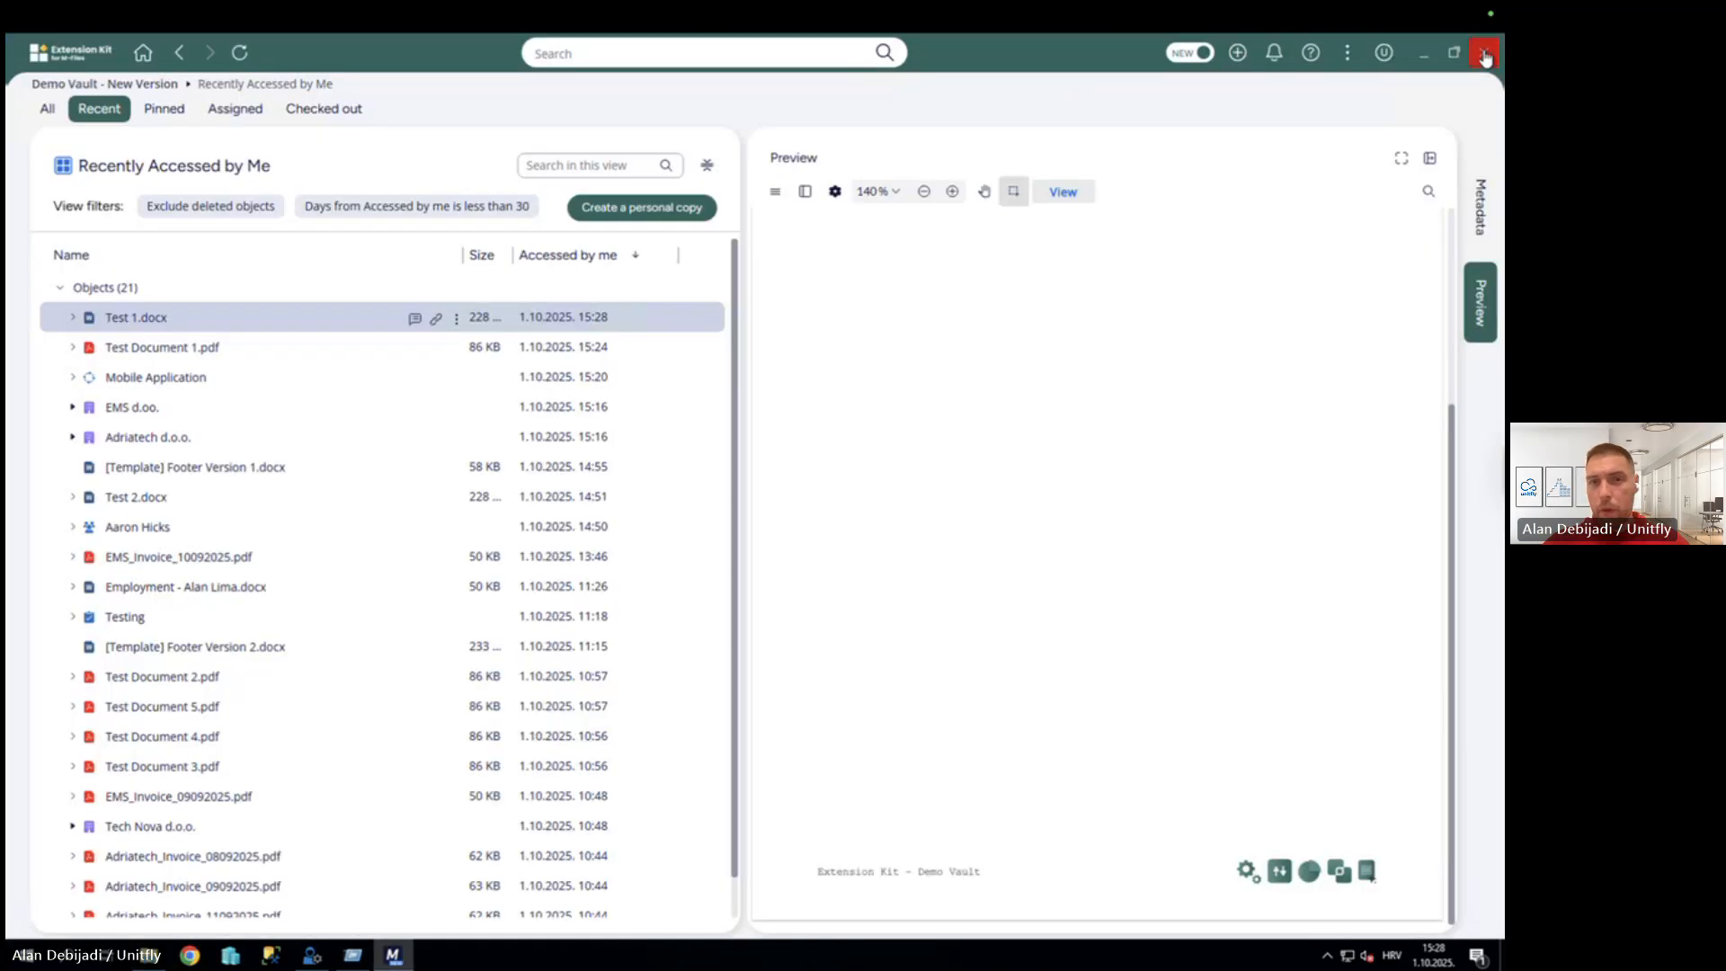
Check the Signature Pending view for remaining documents, and return to the recently accessed objects.
left_click(164, 87)
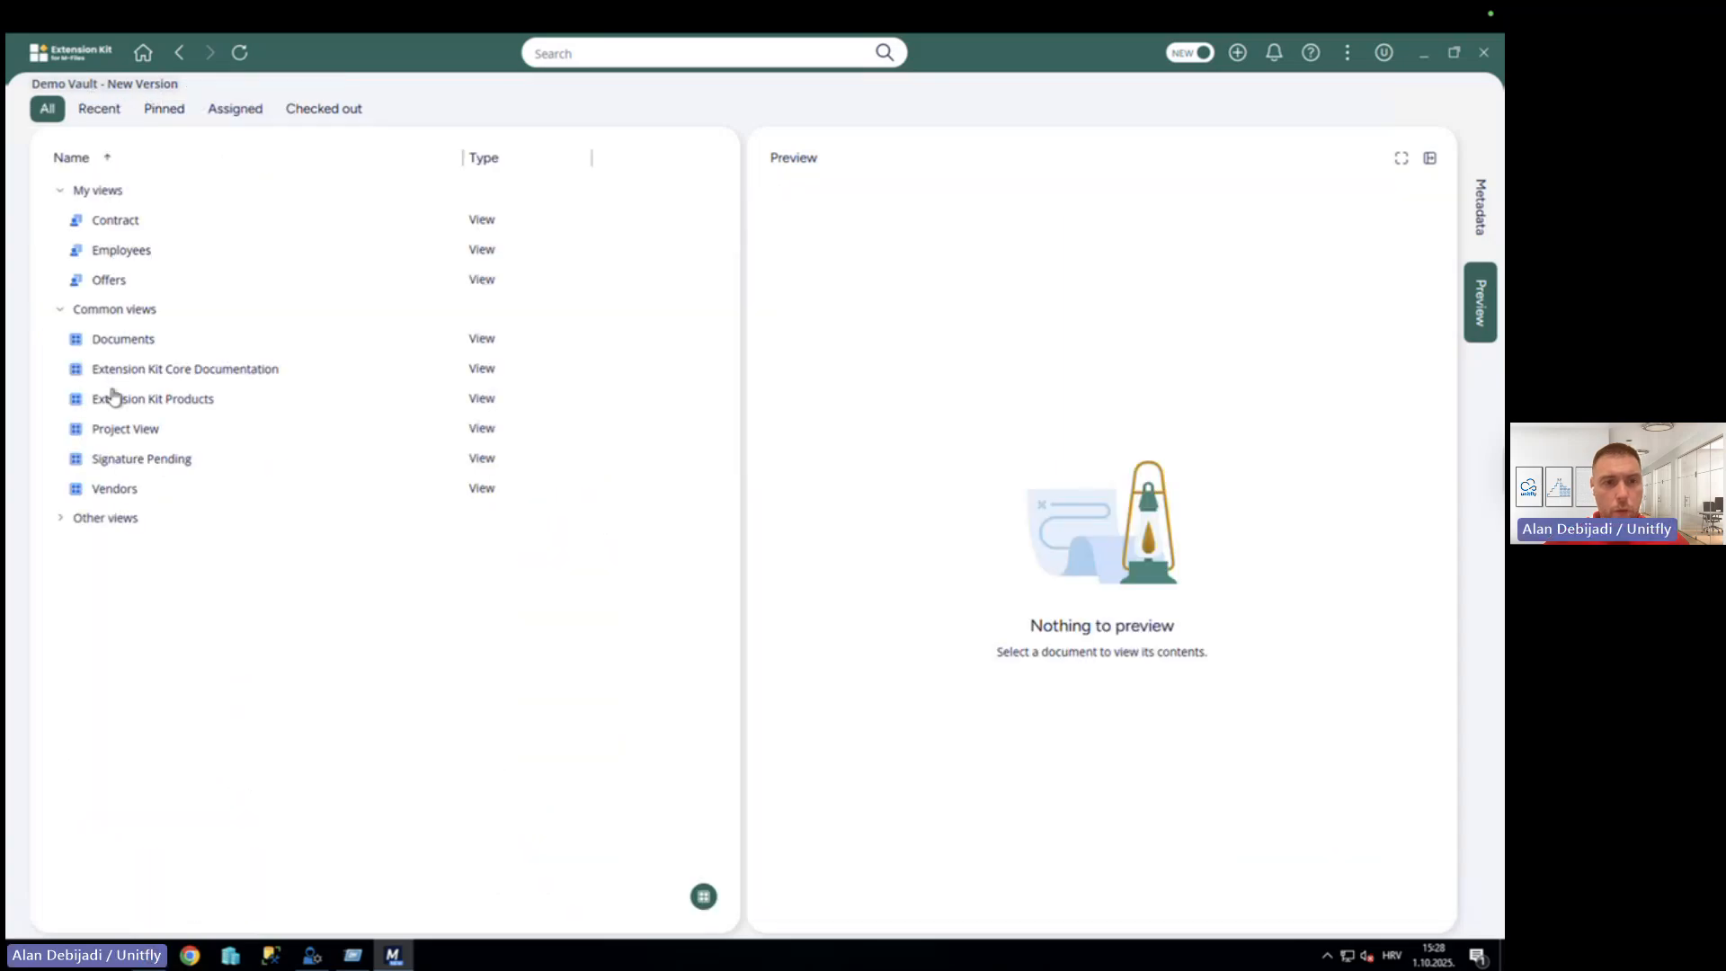
left_click(144, 460)
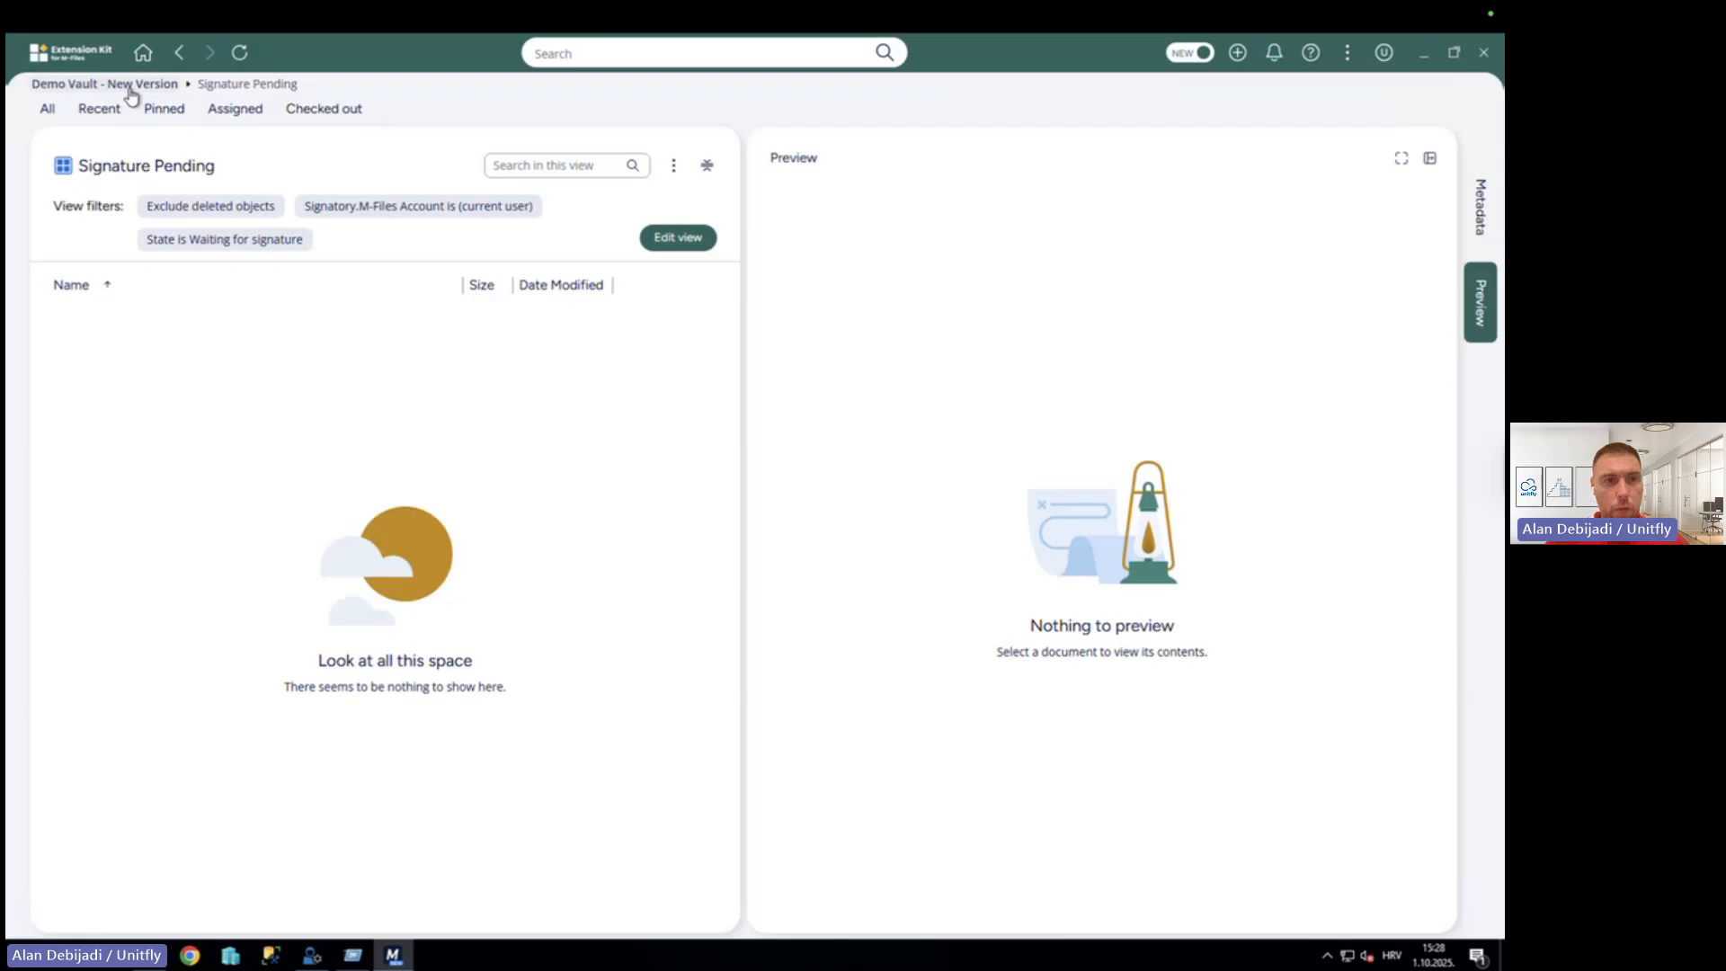
left_click(99, 113)
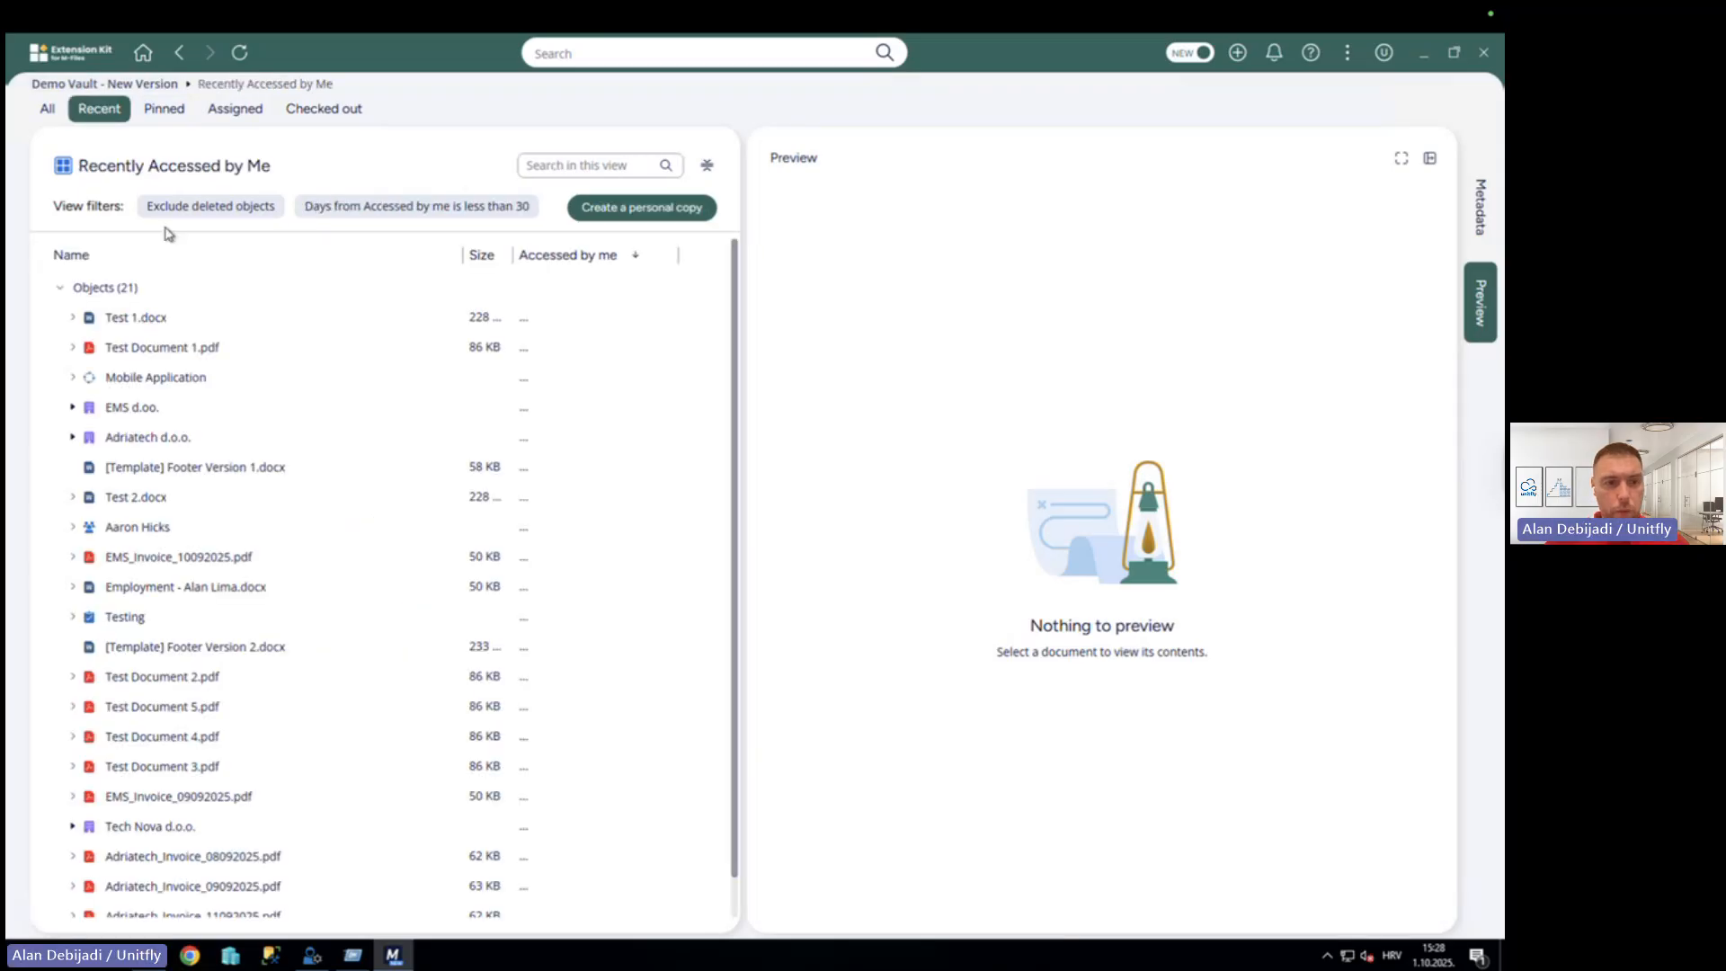
Preview Test Document 2.pdf among the recent test PDFs and examine its digital signature block and page contents.
left_click(146, 678)
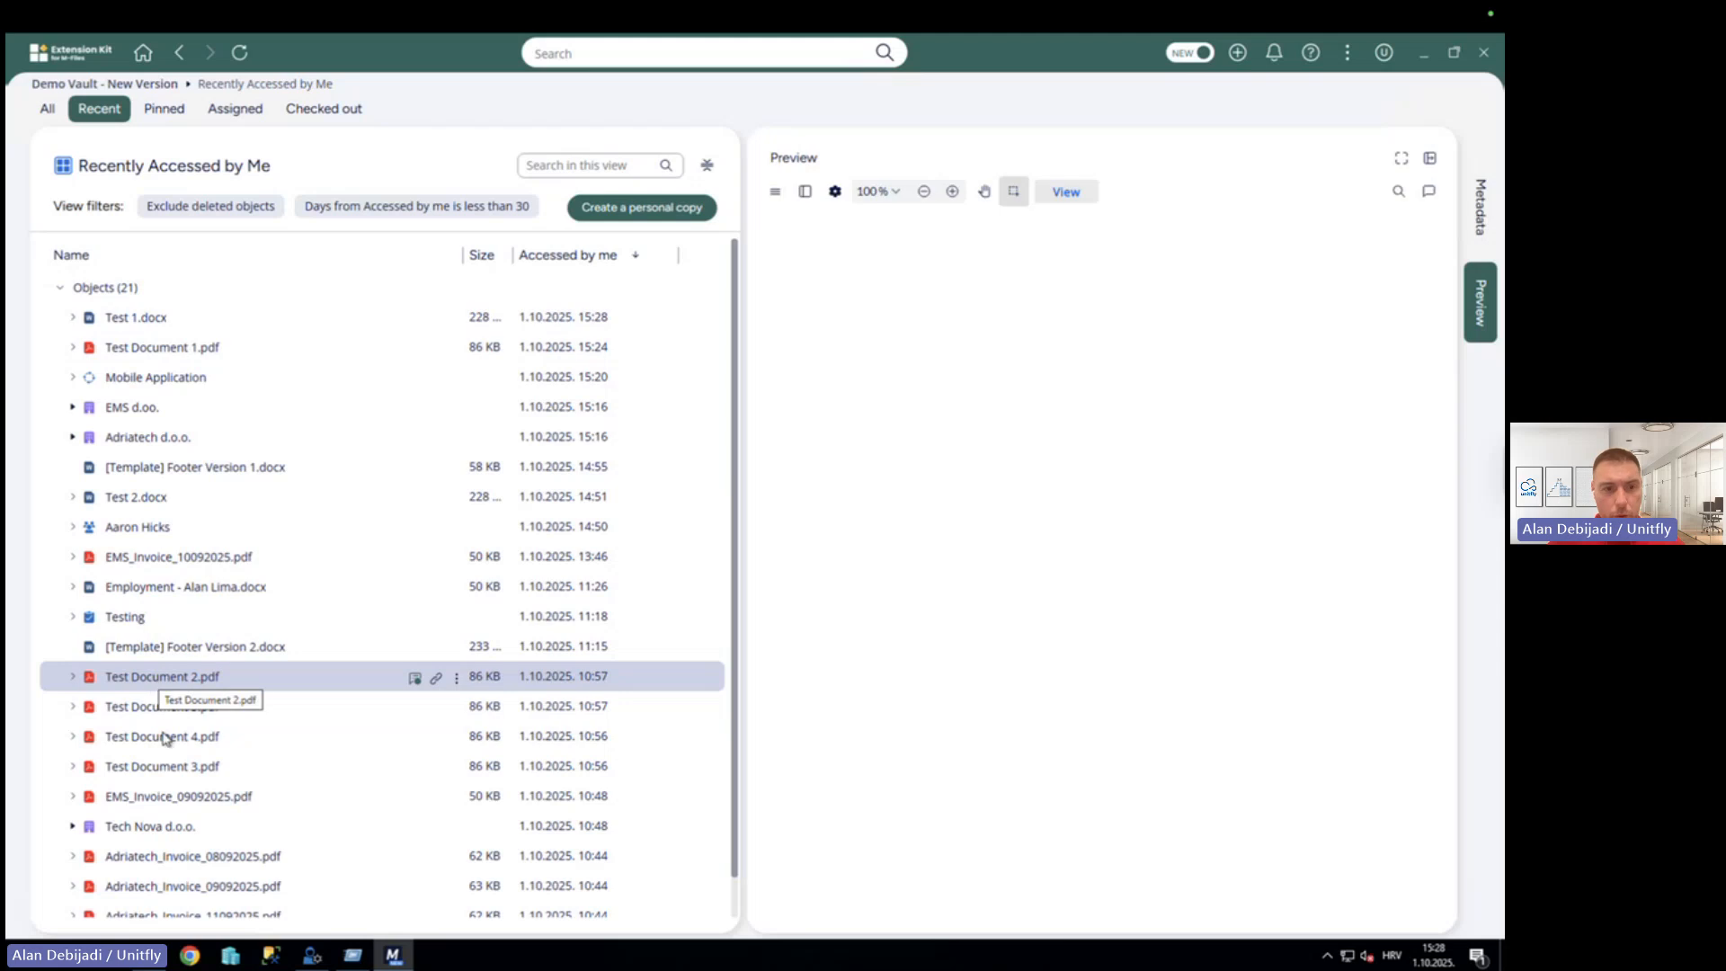
left_click(176, 775, "shift")
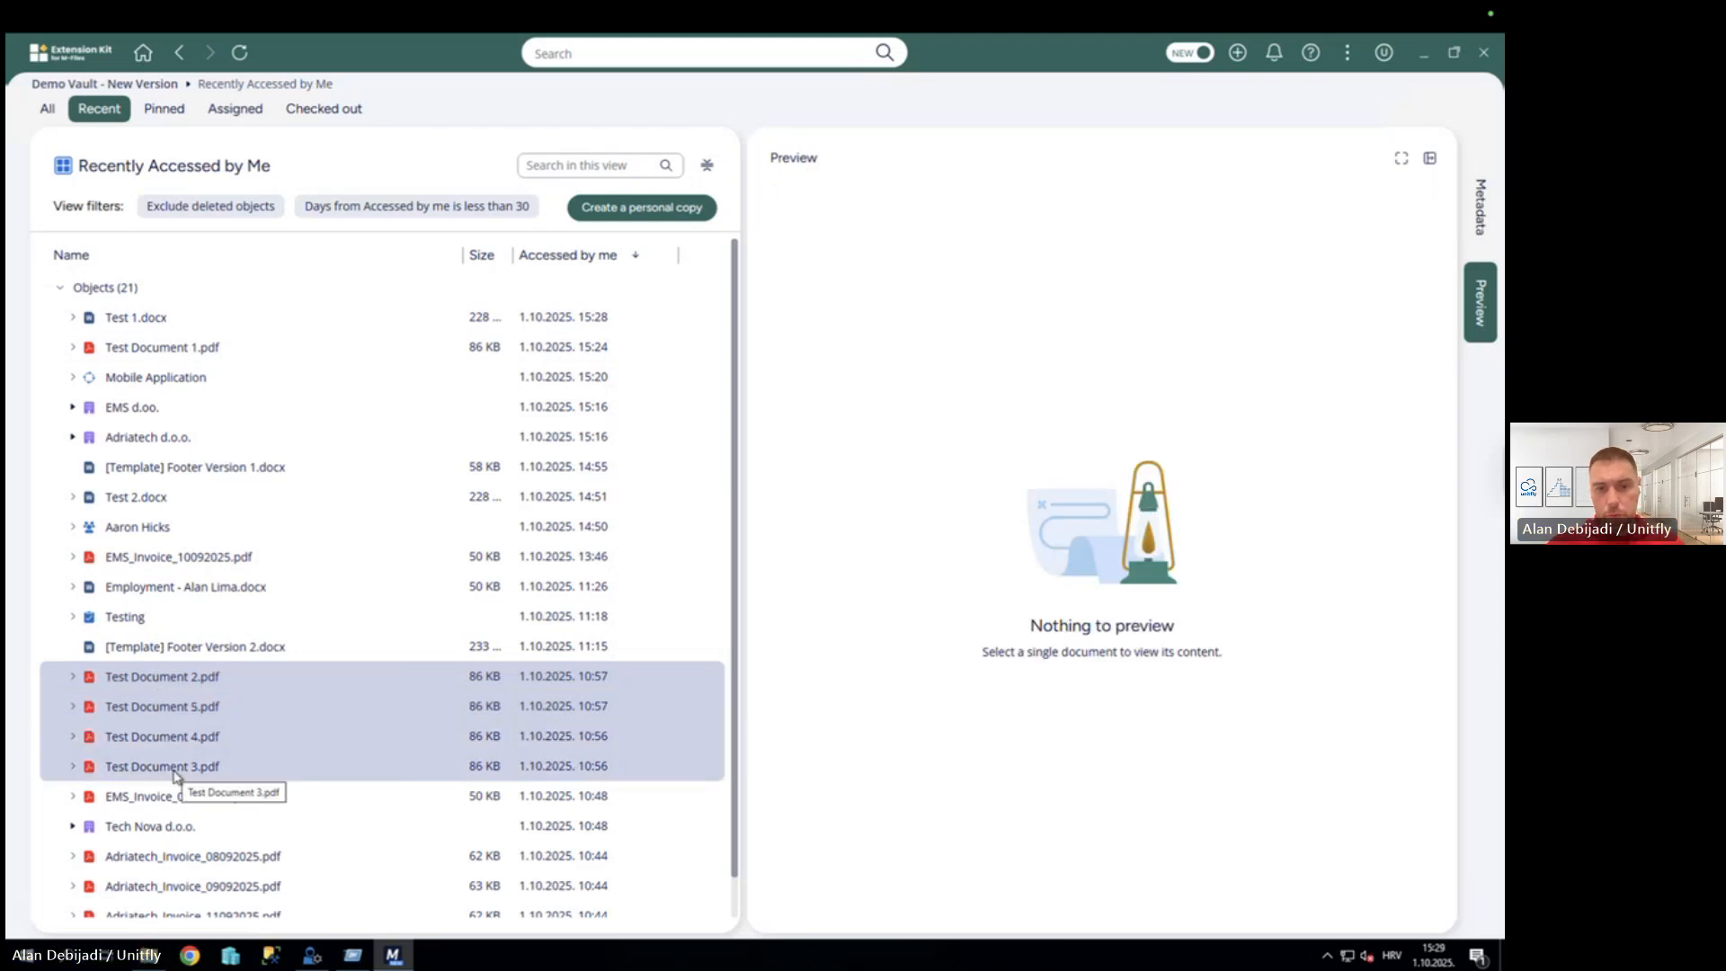
left_click(176, 681)
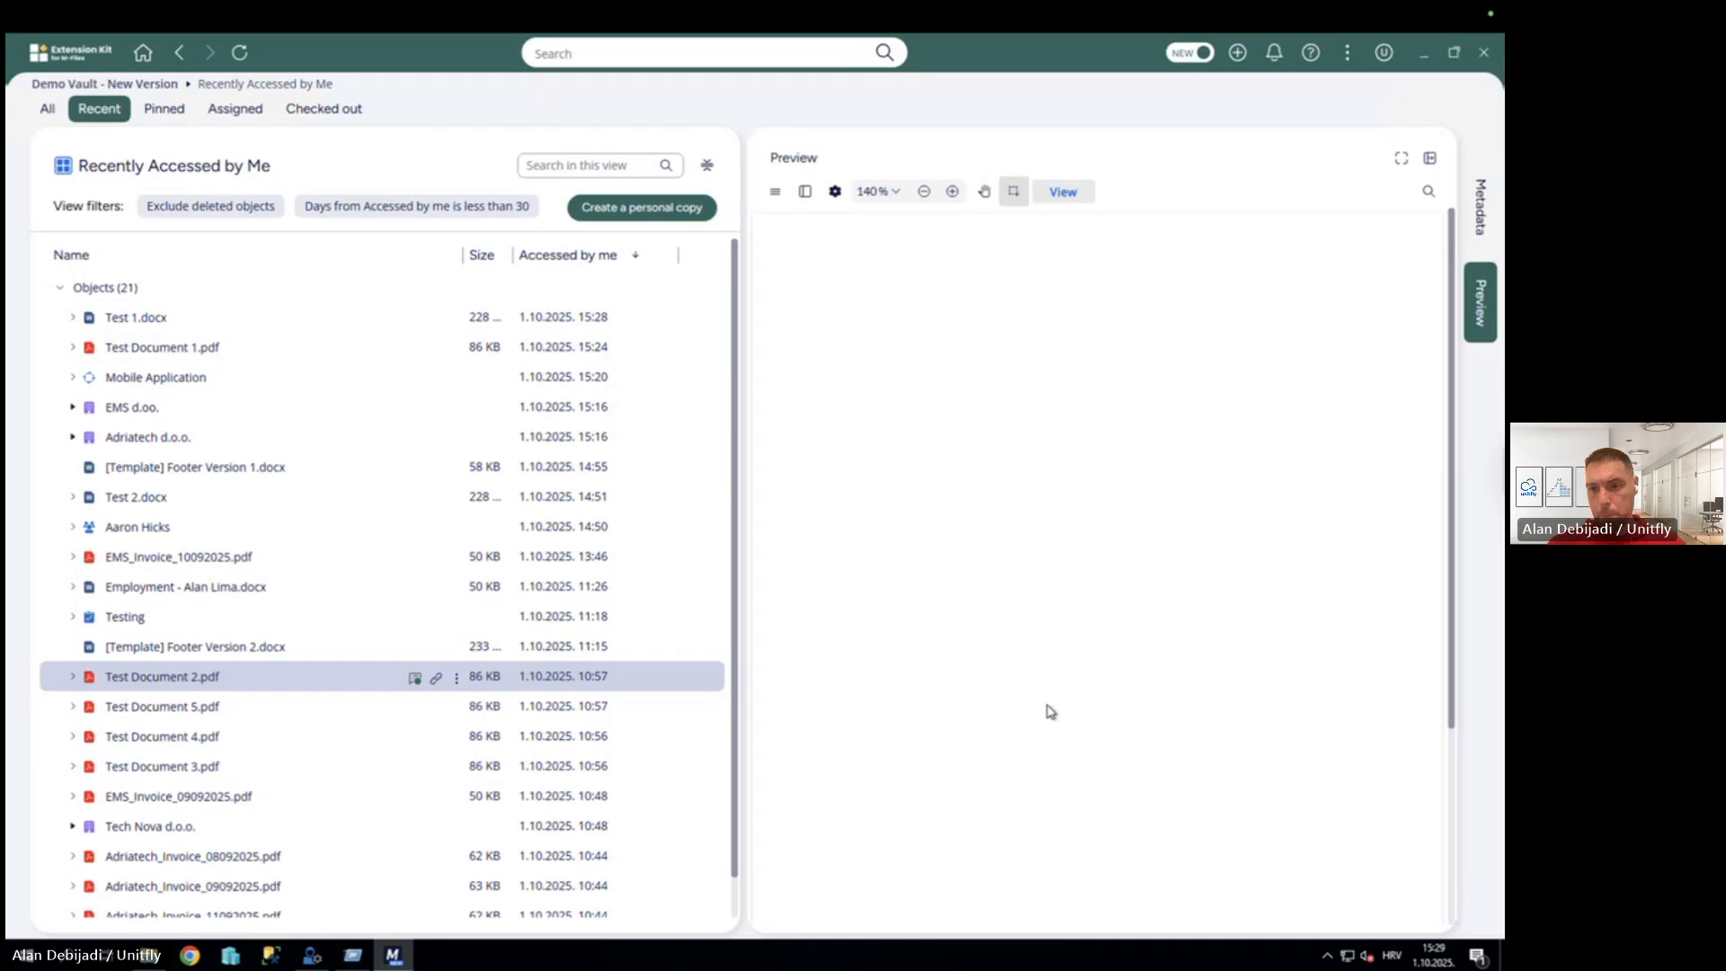
scroll(1050, 713, "down", 5)
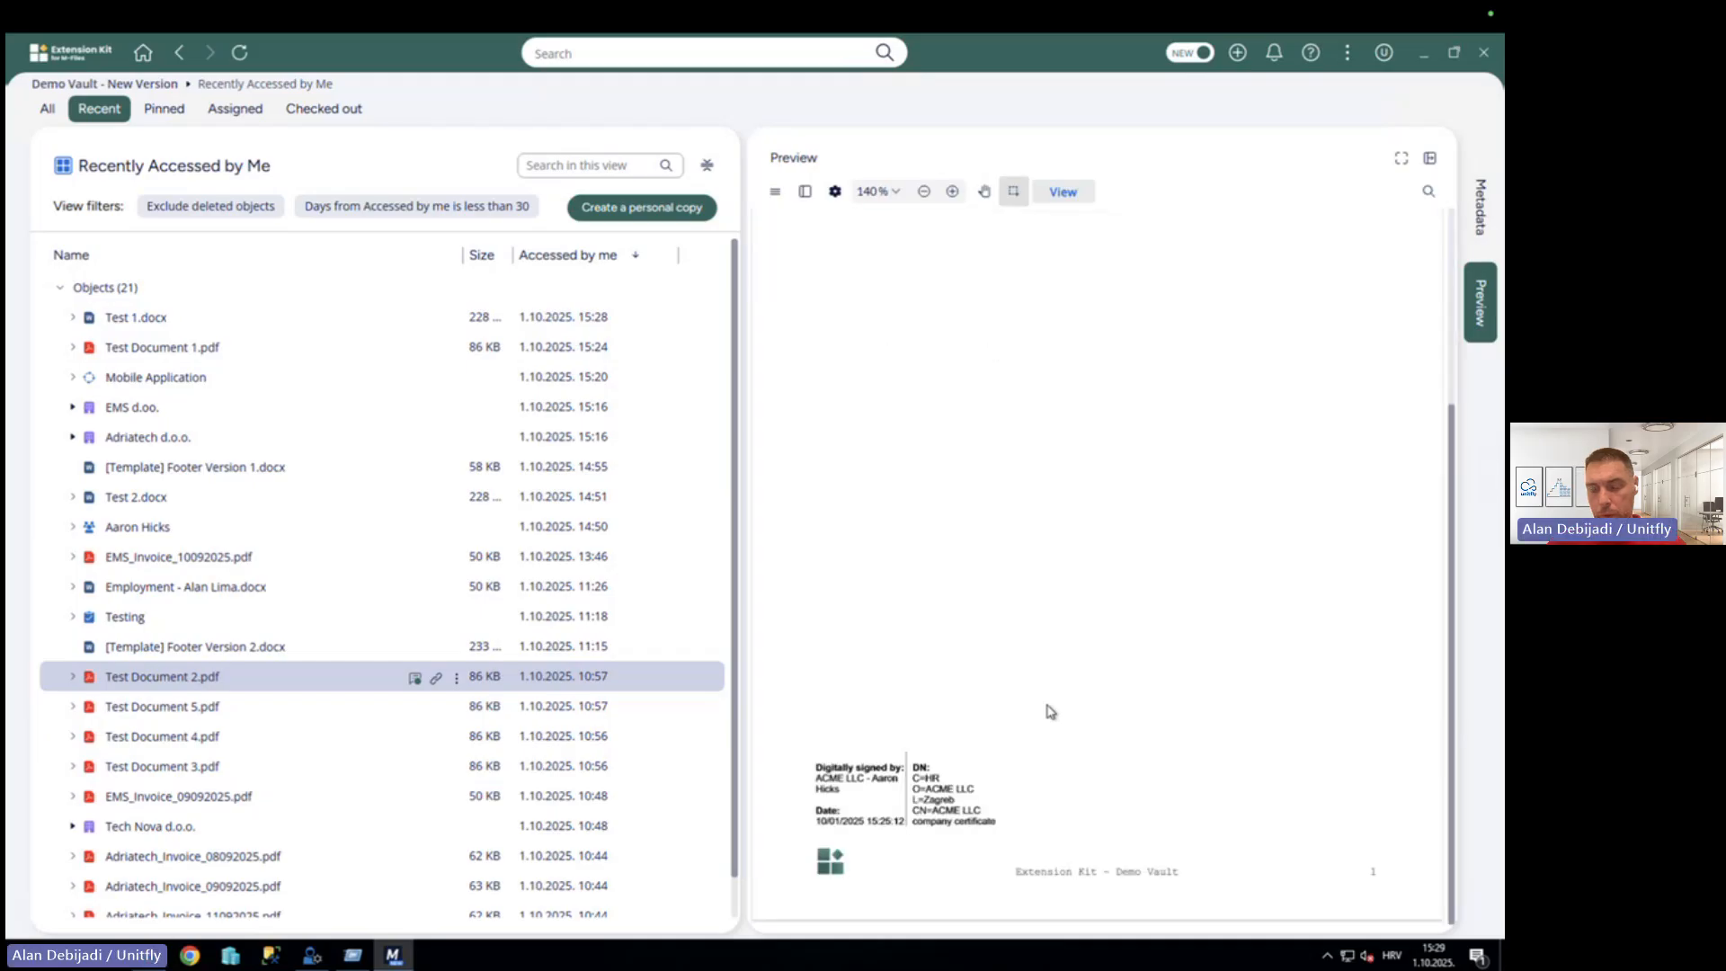
scroll(1050, 712, "up", 3)
scroll(1050, 712, "down", 5)
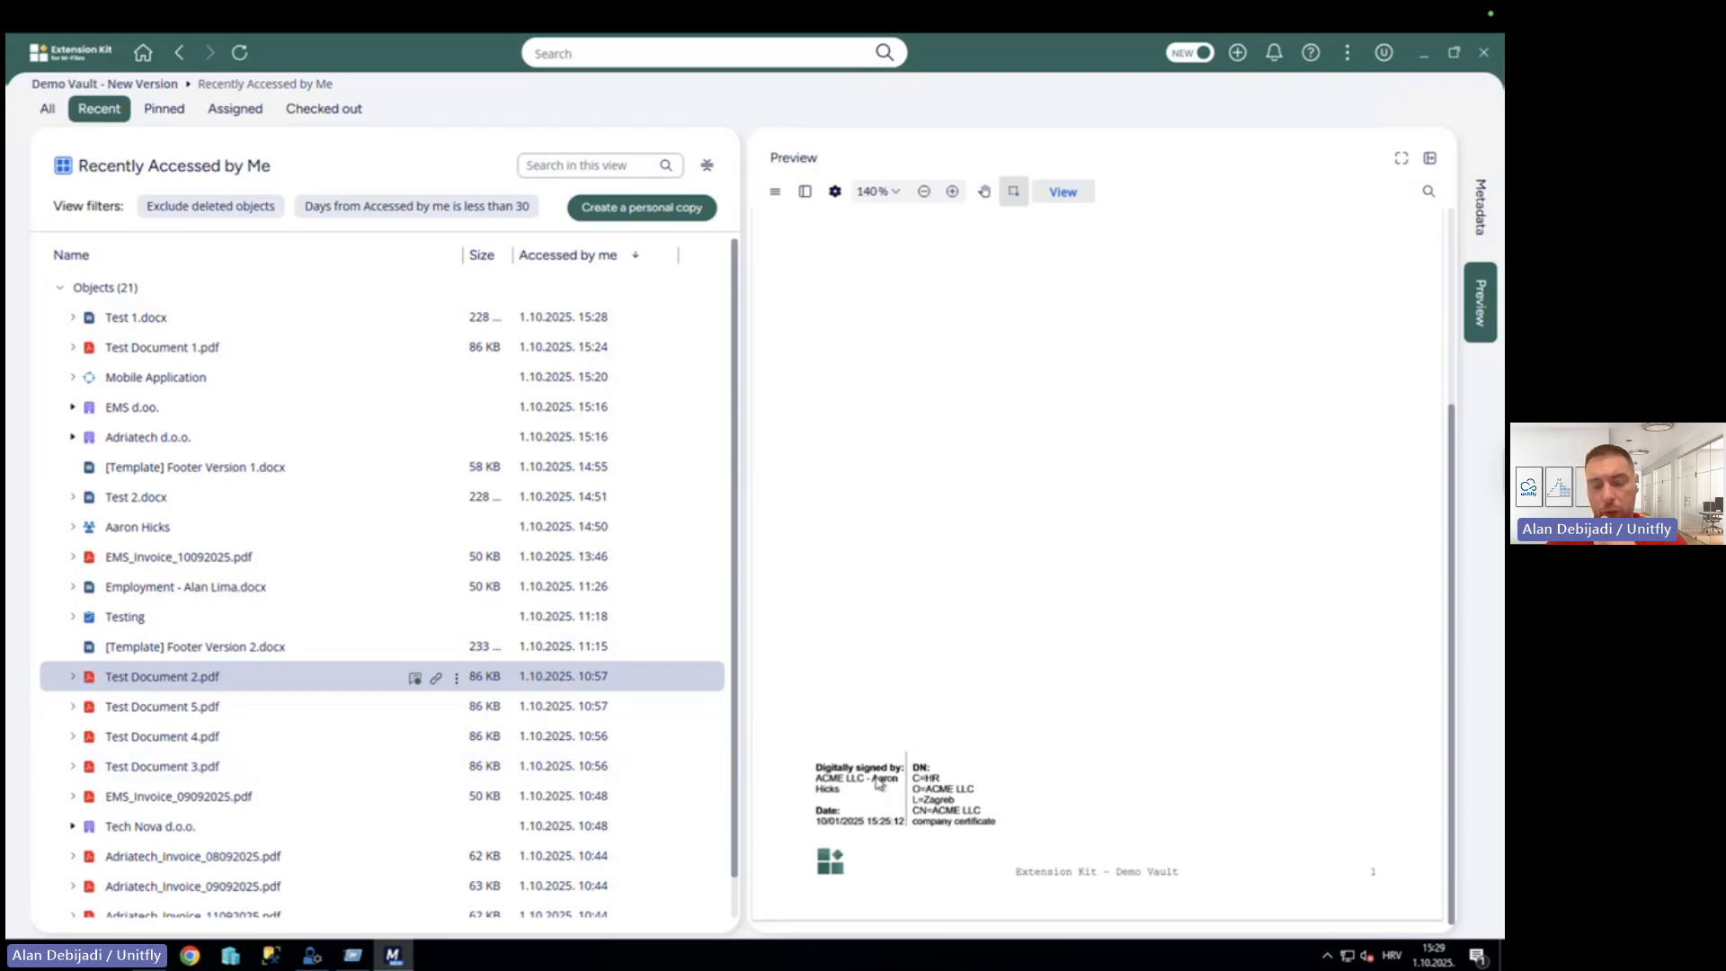
scroll(910, 781, "up", 1)
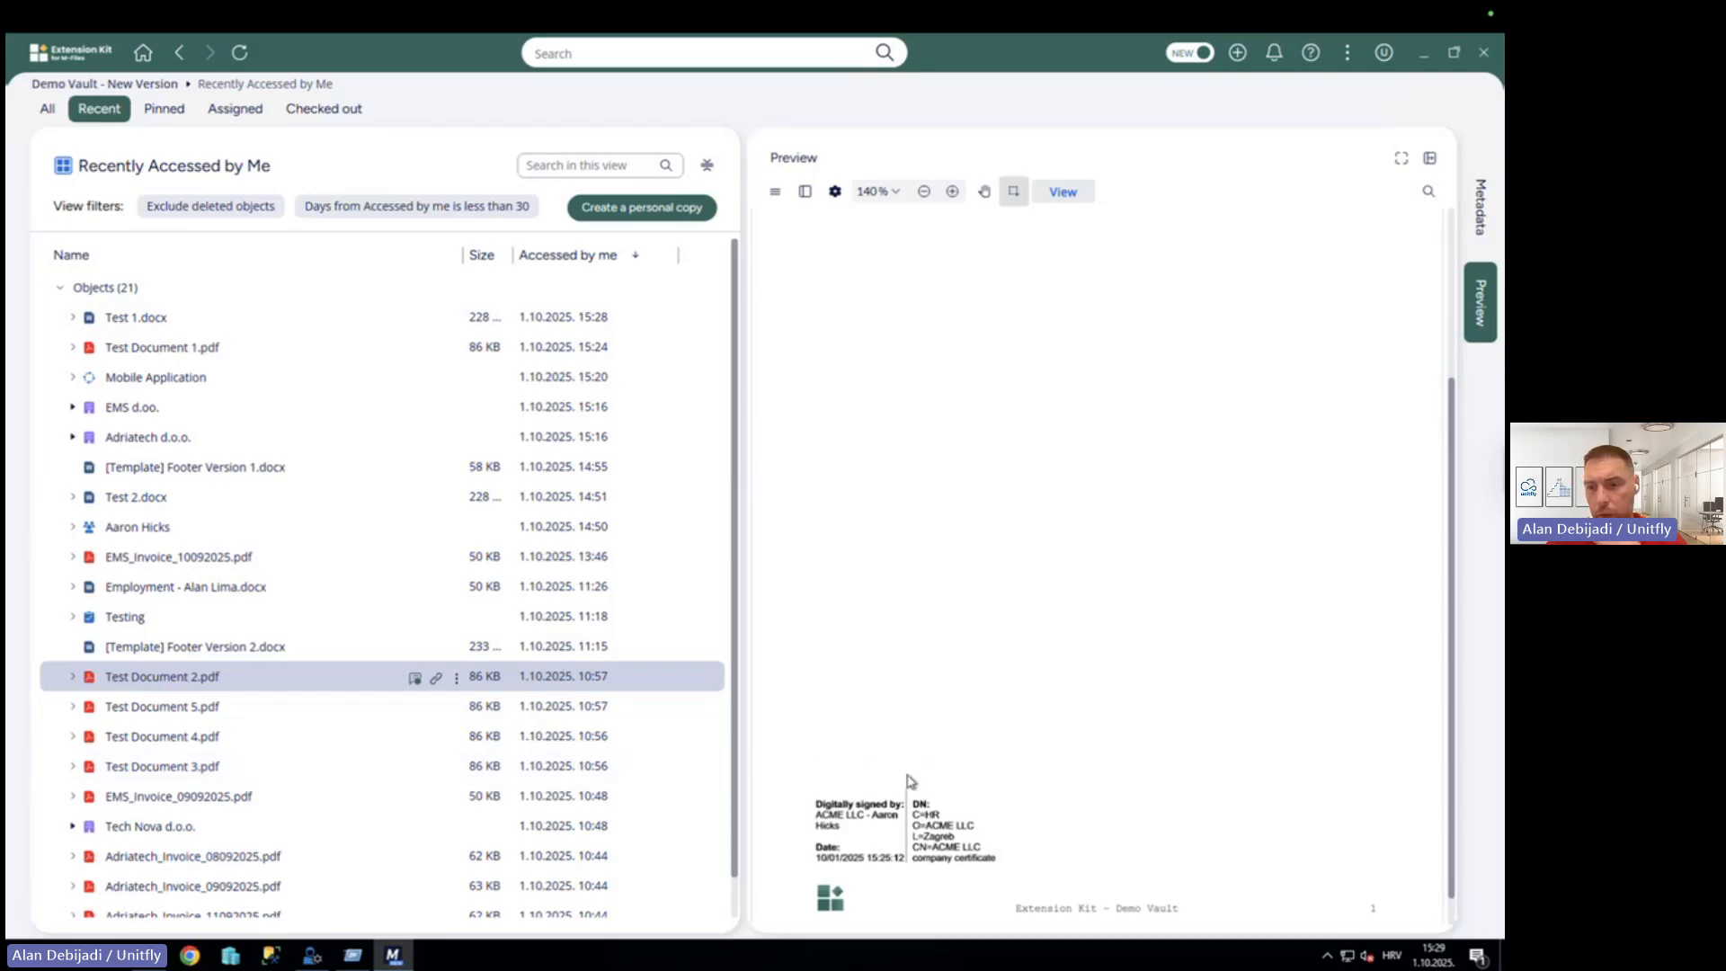
scroll(910, 781, "up", 8)
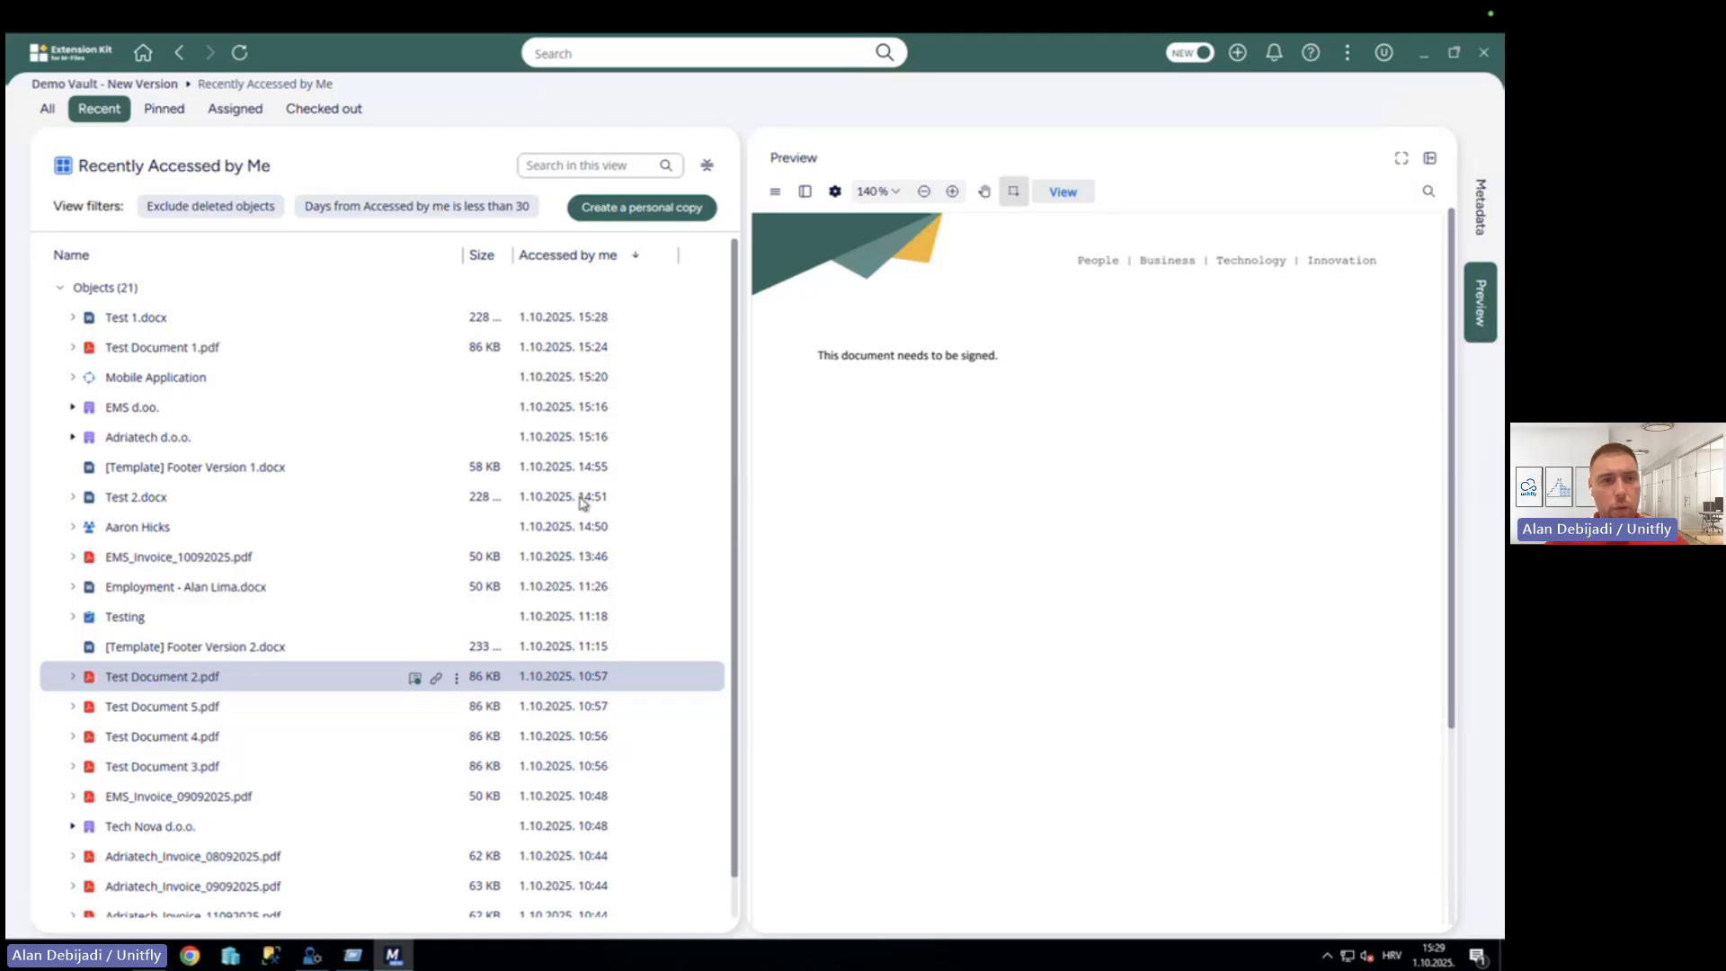
Go back to the vault root and switch to the presentation's Set Footer1/Footer2 slide.
left_click(117, 83)
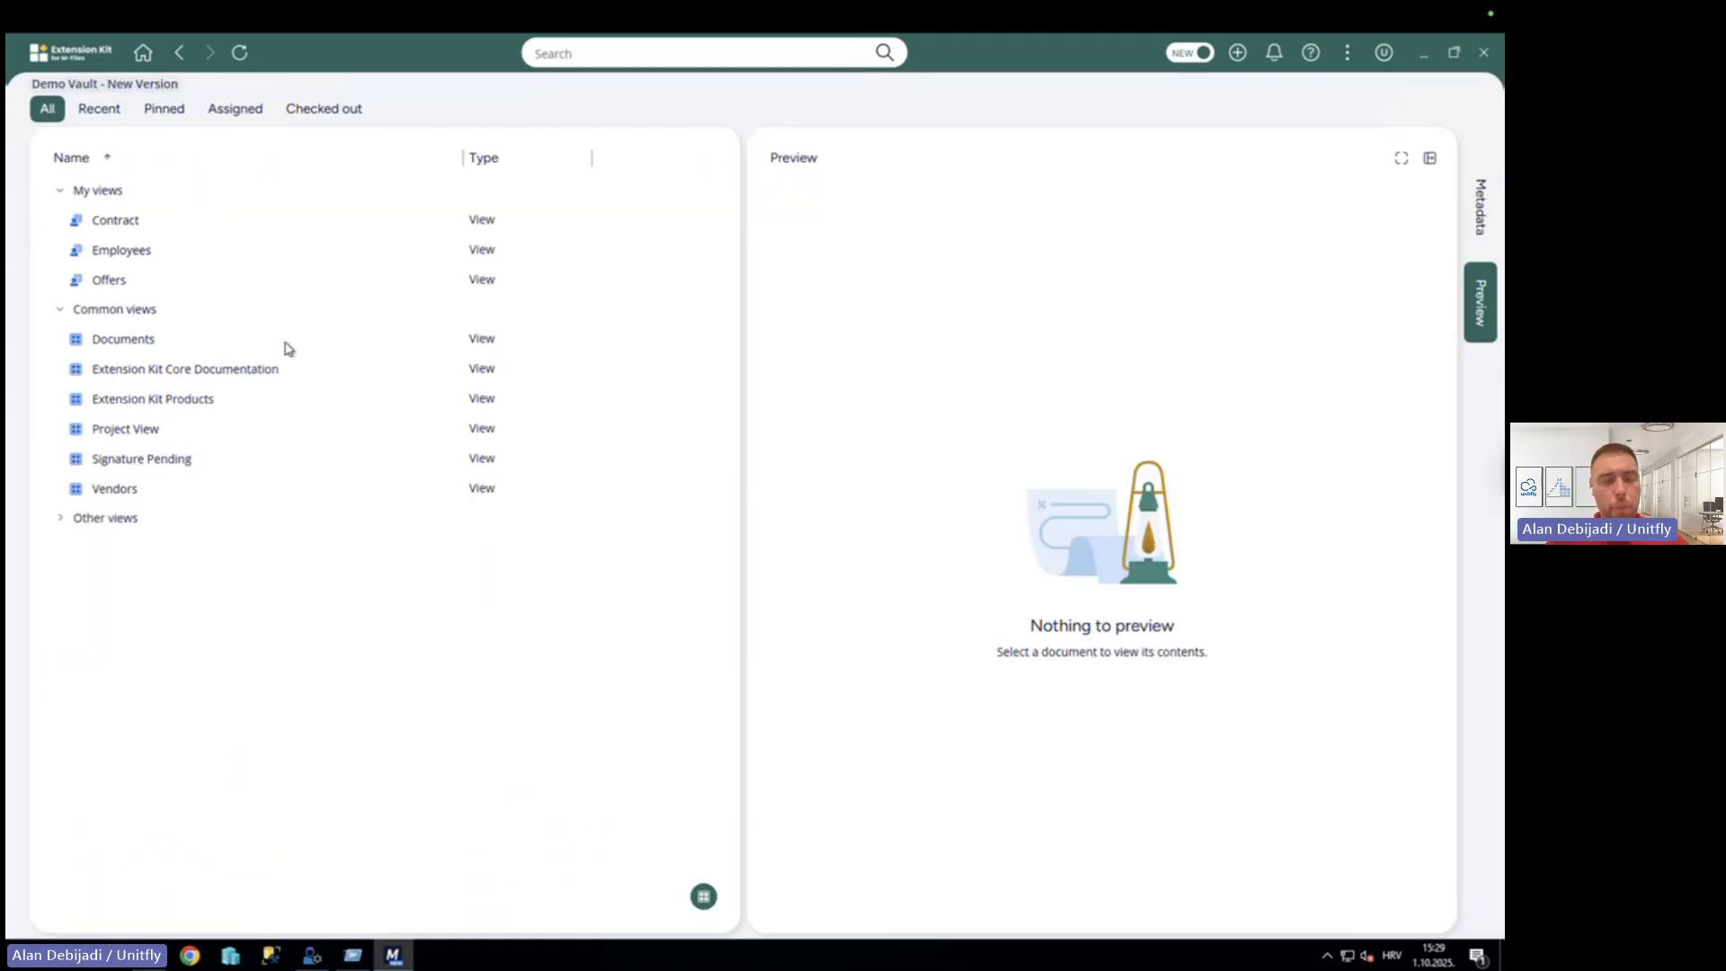
key("ctrl+Left")
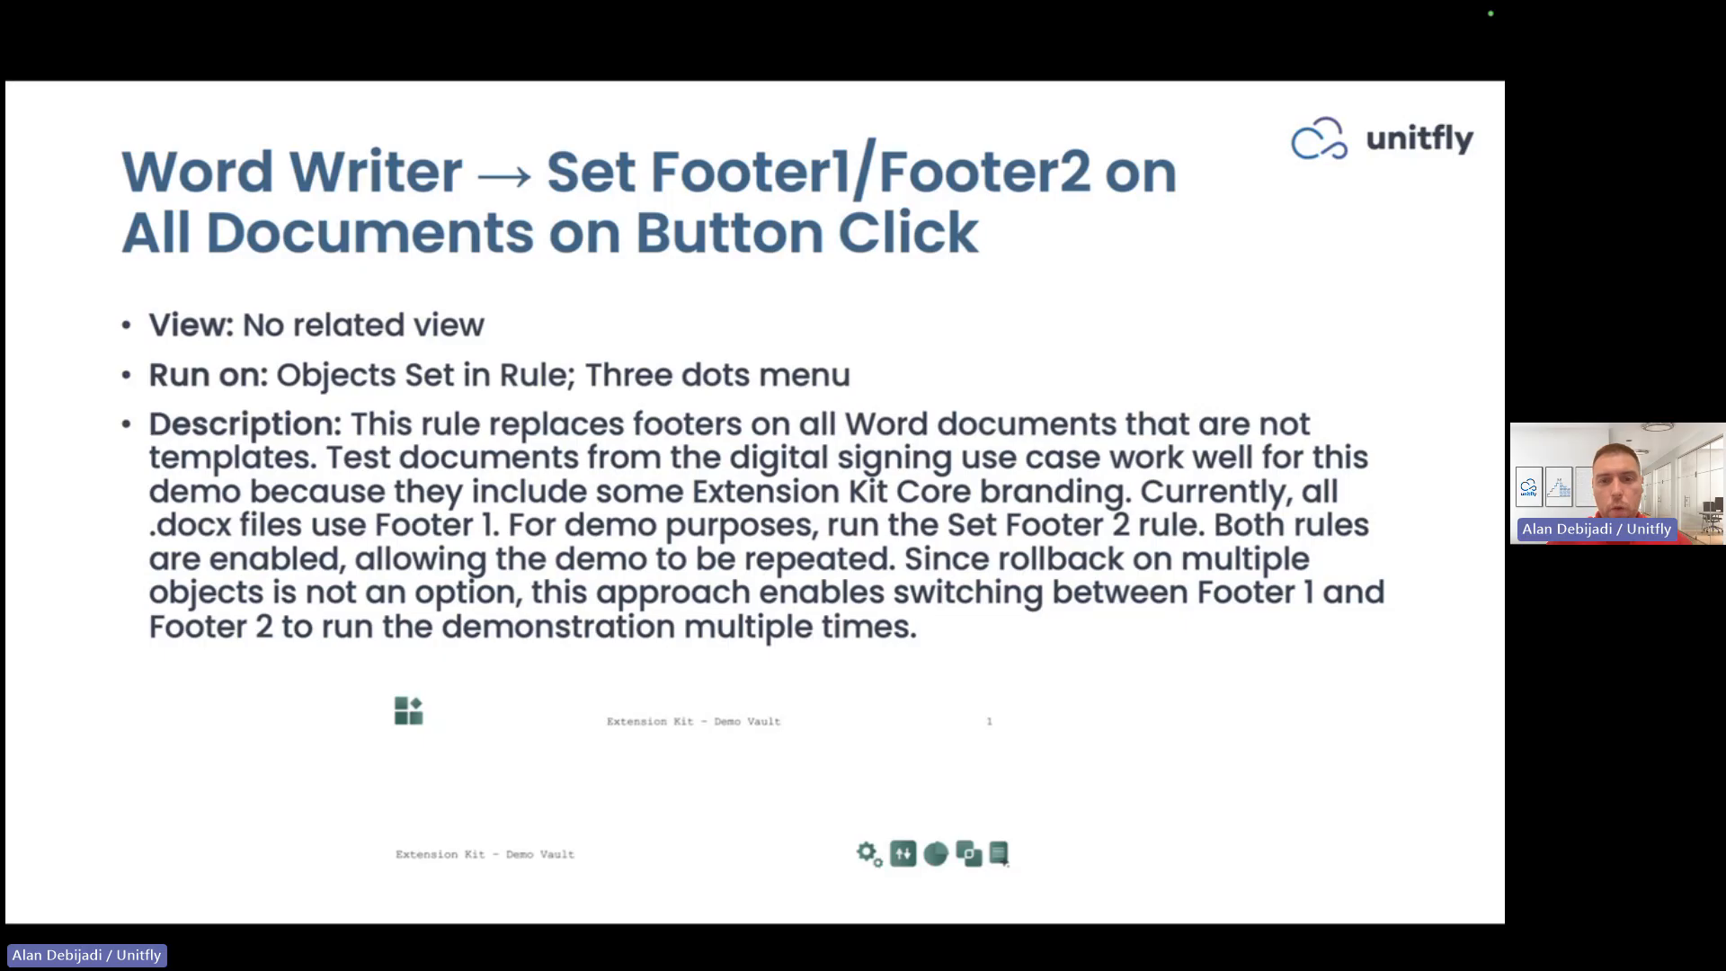
Switch back to the vault, open the Documents view, and display the available actions for [Demo] Document Approval.pdf.
key("ctrl+Right")
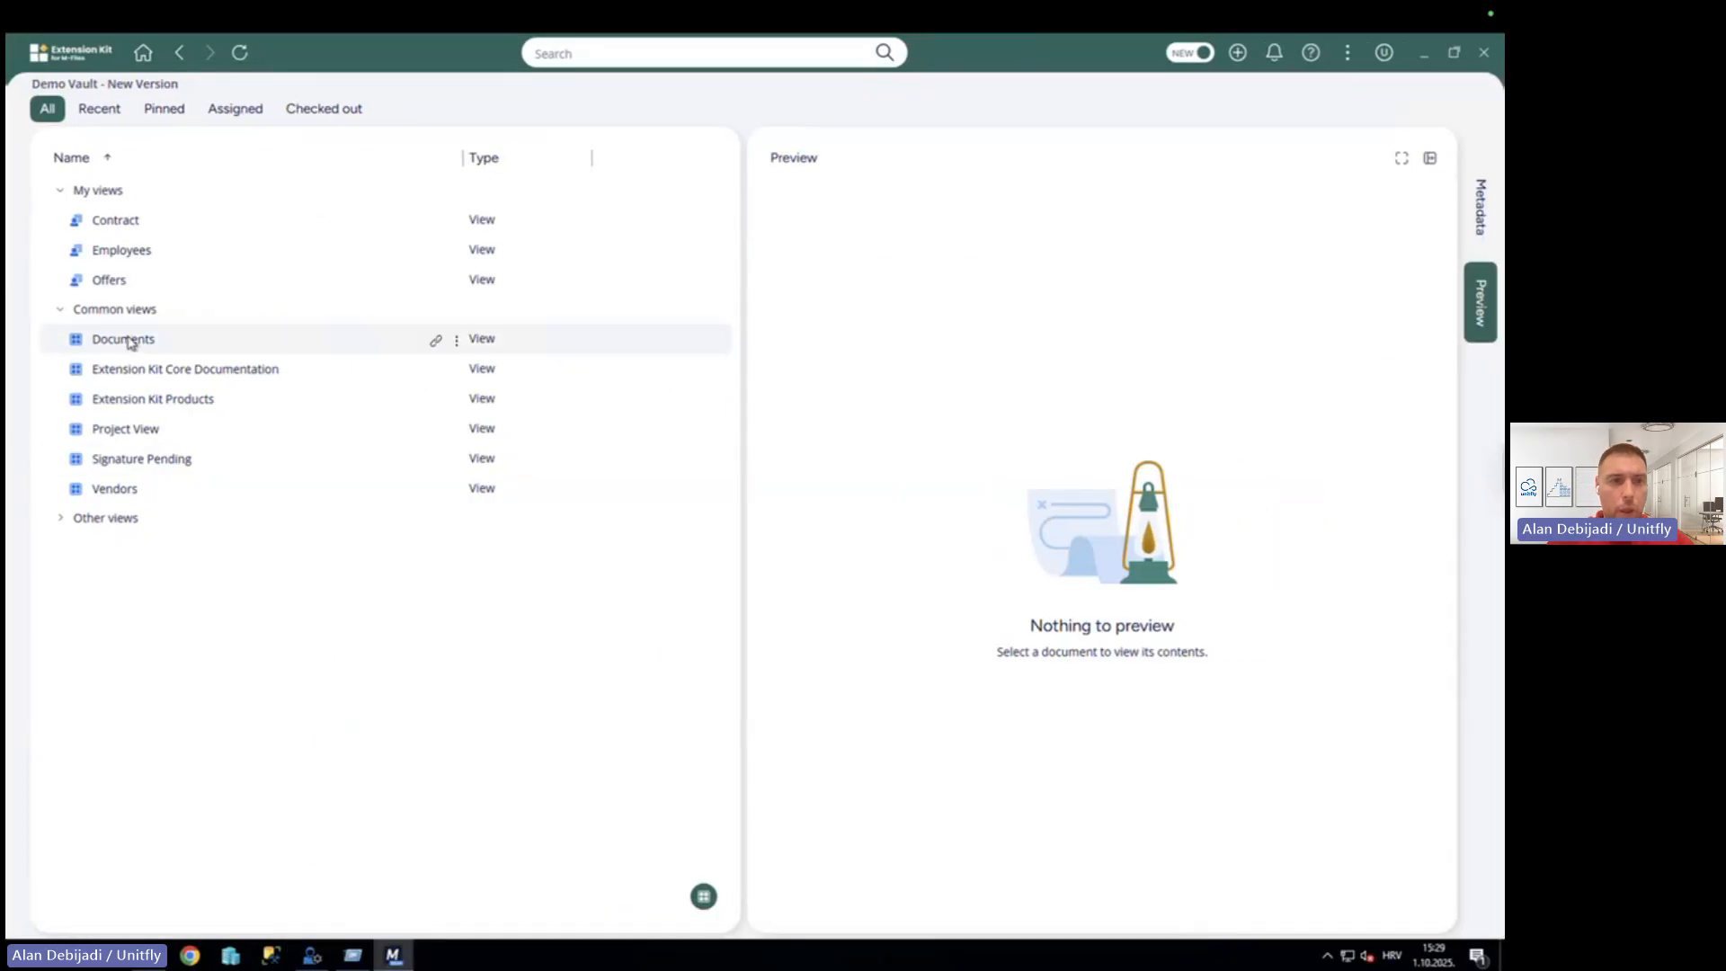
left_click(131, 341)
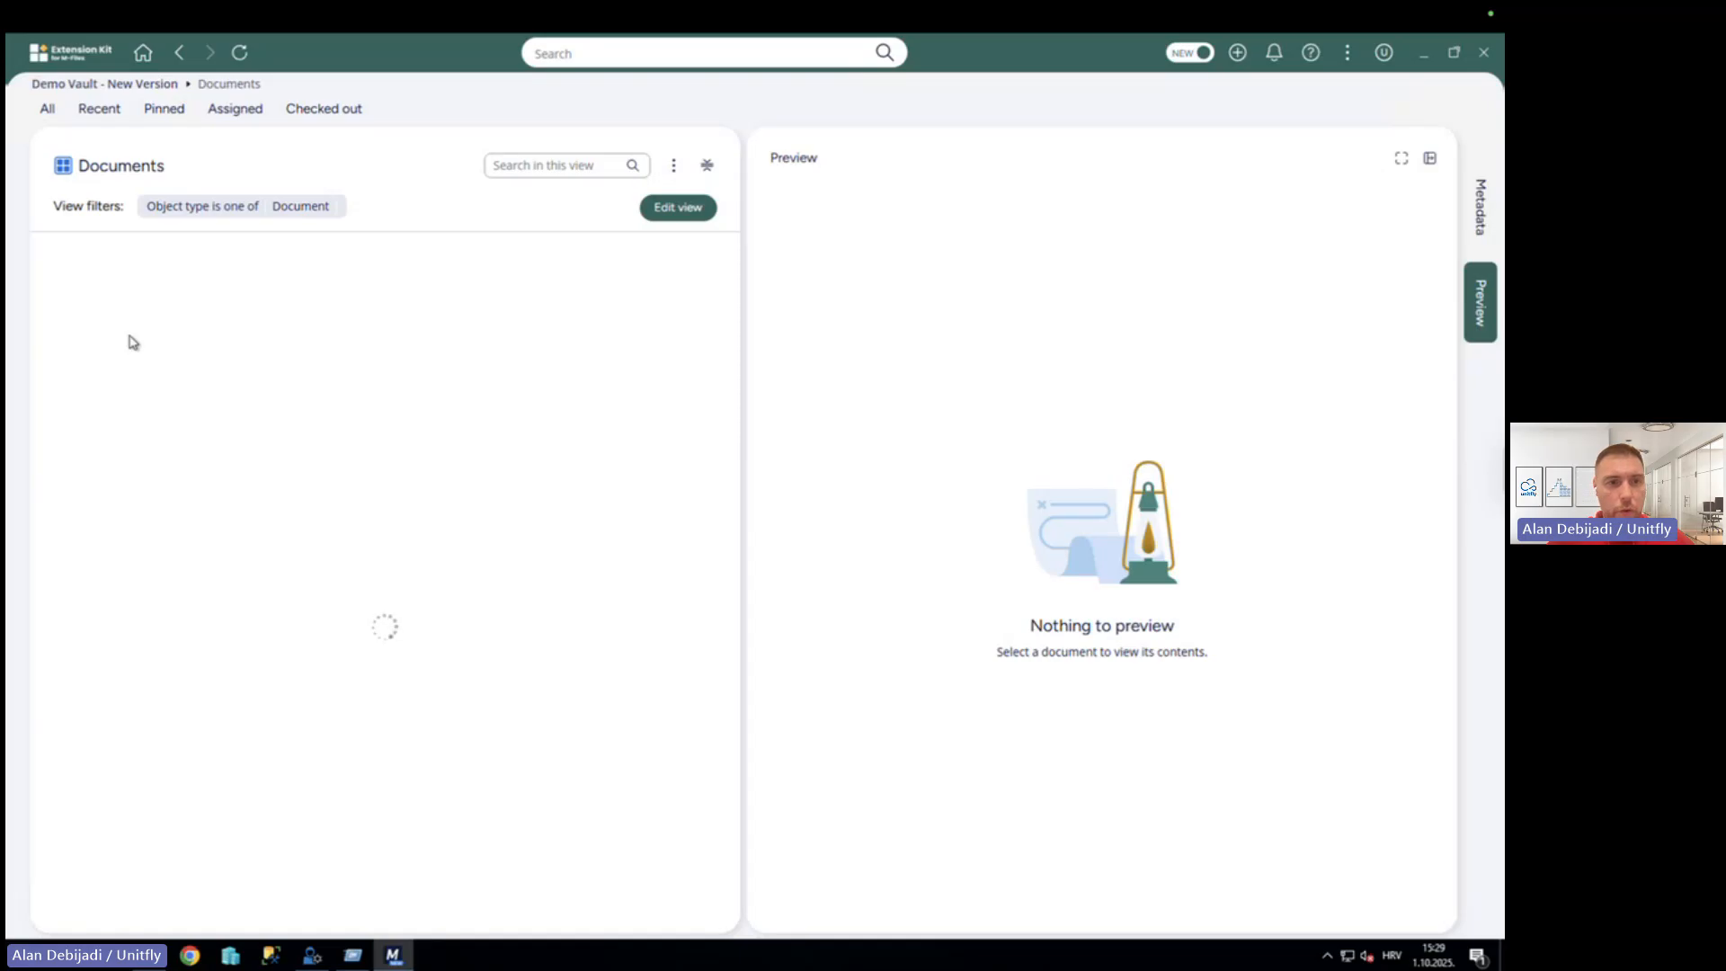
right_click(197, 559)
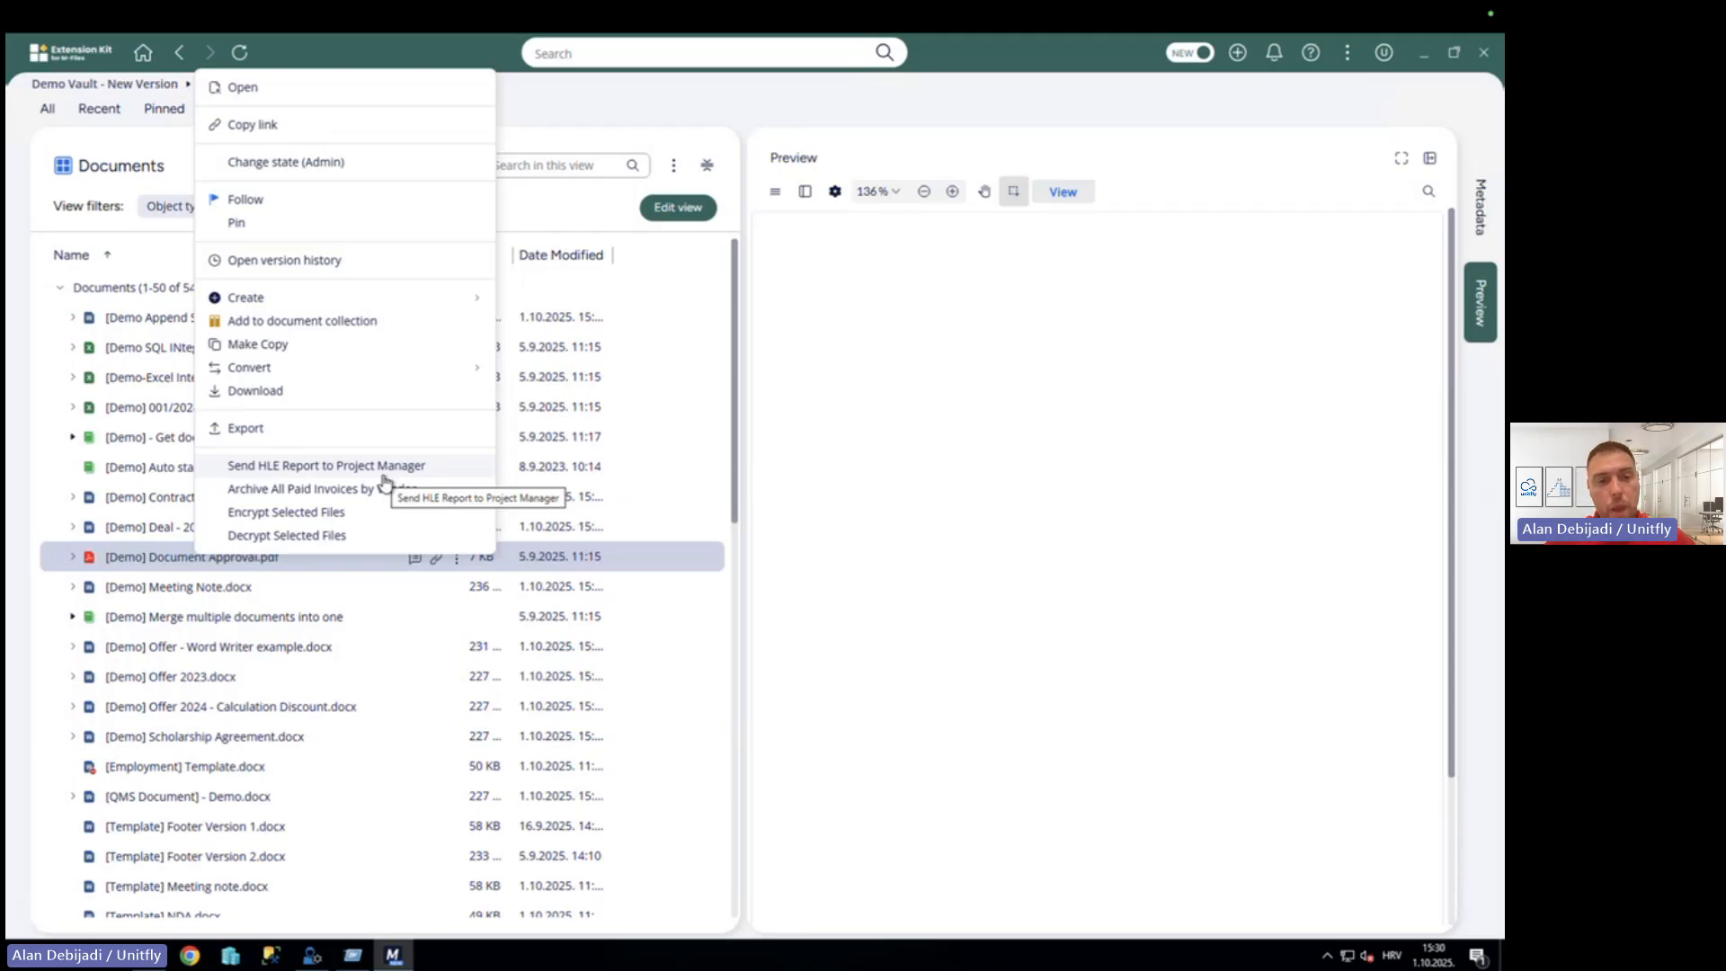
Switch to M-Files Admin to review the Document Processing rules, and return to the presentation to show the Q&A slide.
left_click(312, 957)
scroll(475, 504, "up", 5)
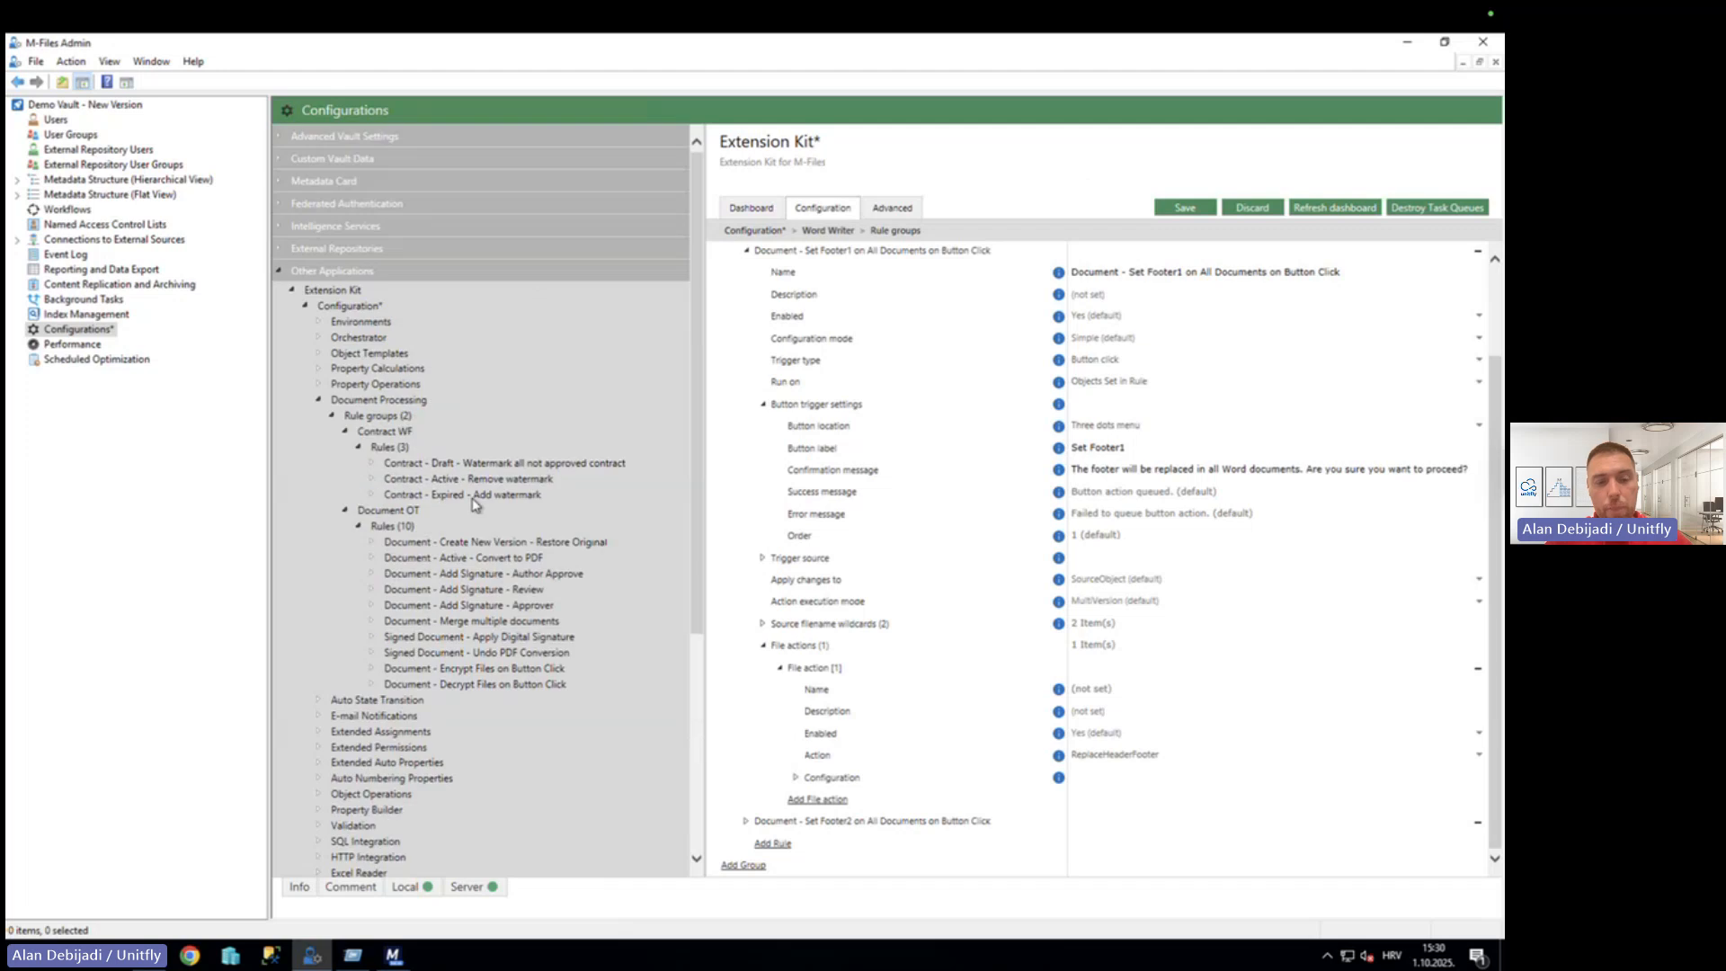
key("ctrl+Left")
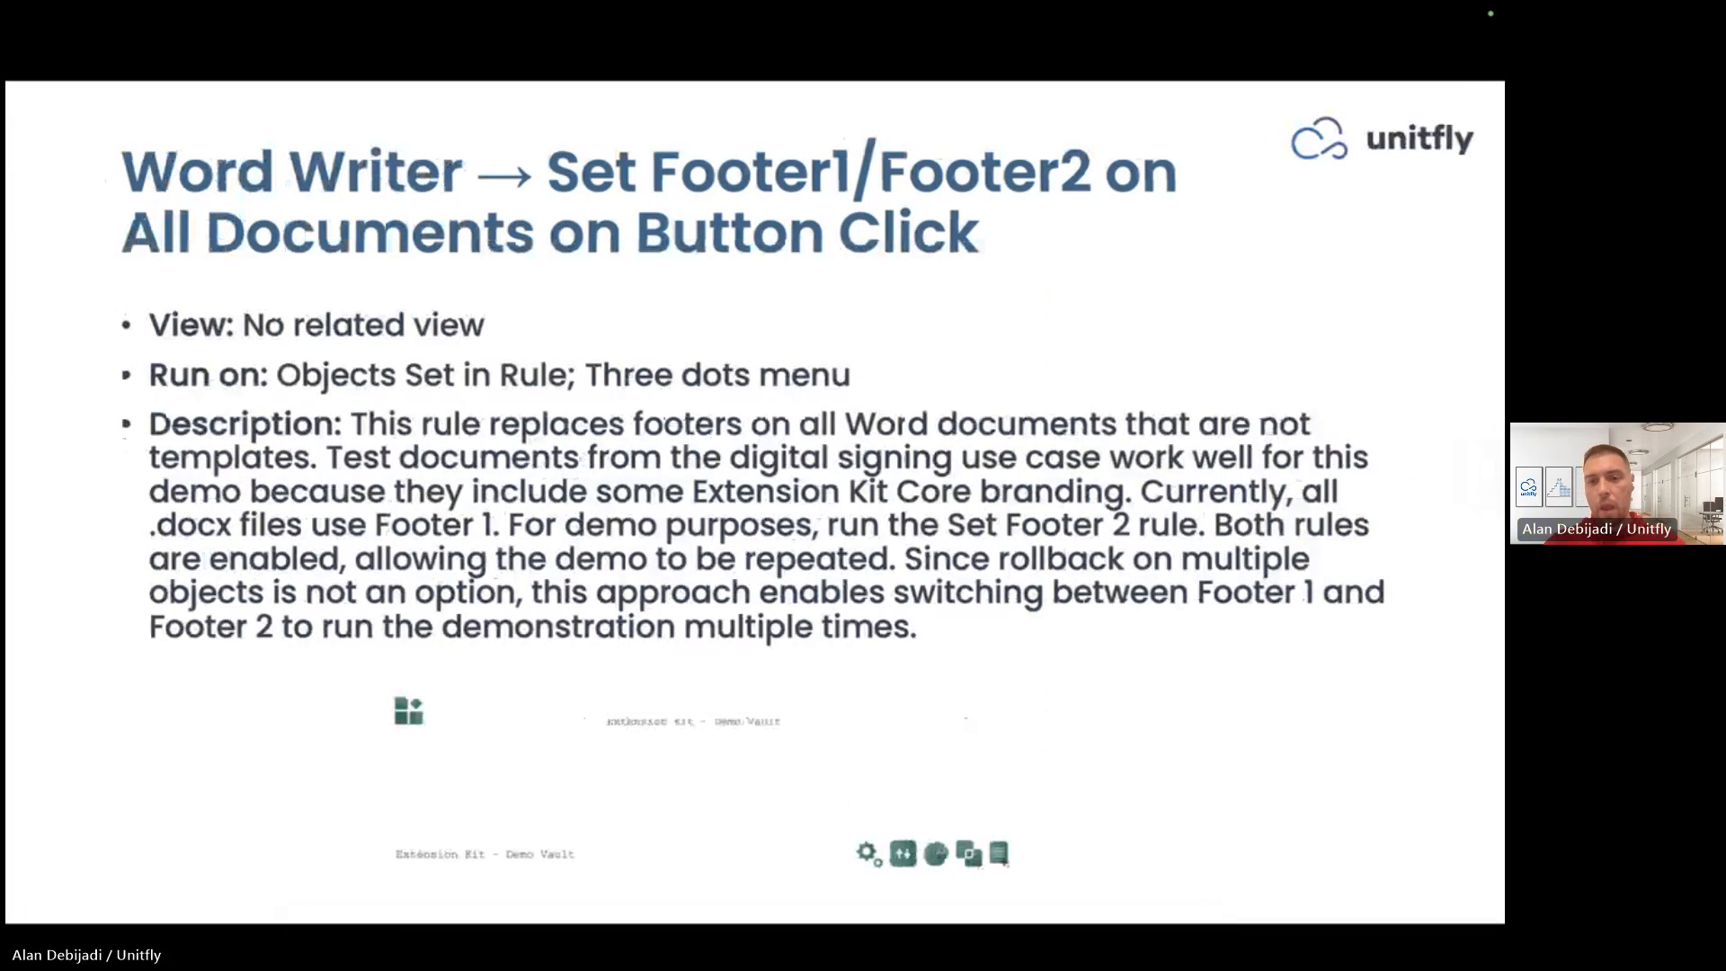
key("Right")
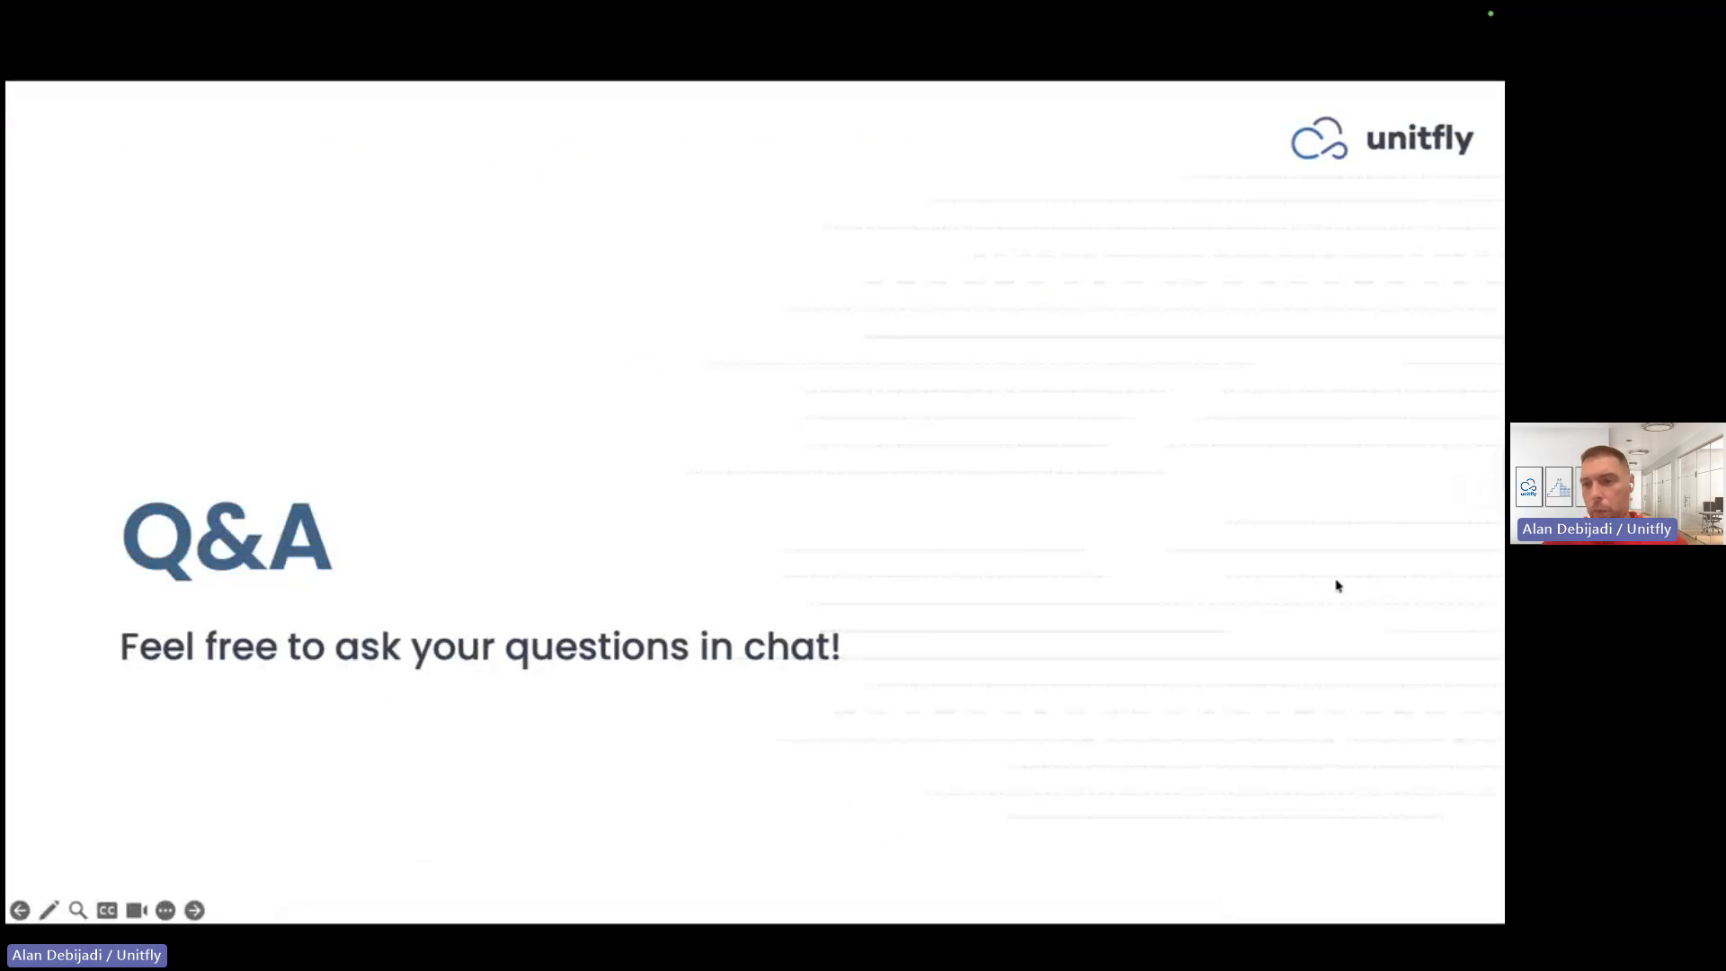